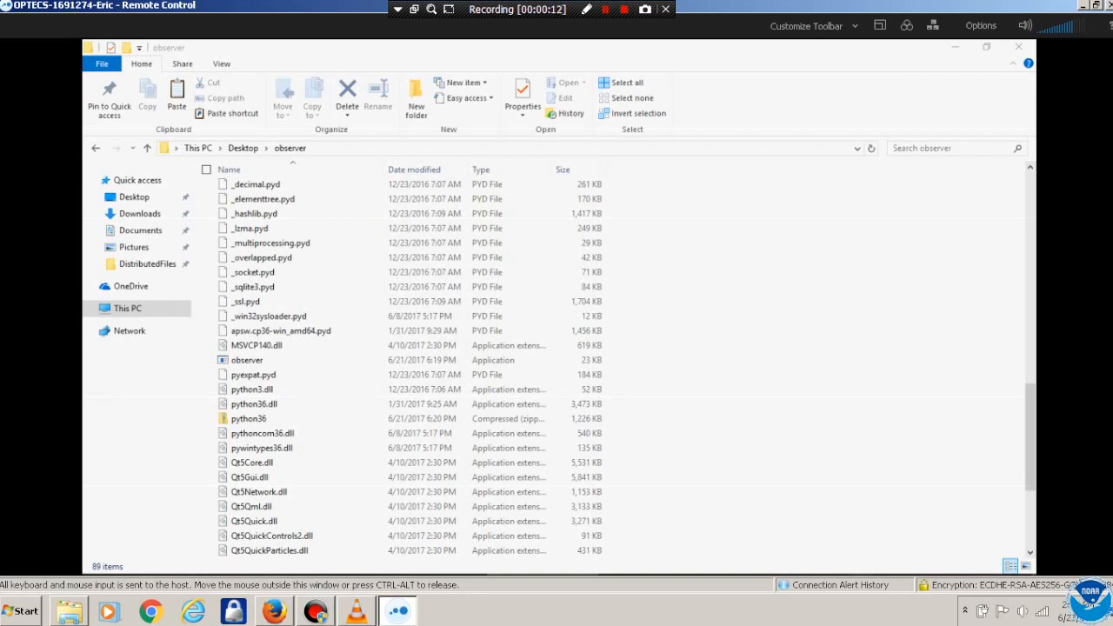
Launch the observer application and synchronize its database, closing the synchronization window when done
left_click(246, 360)
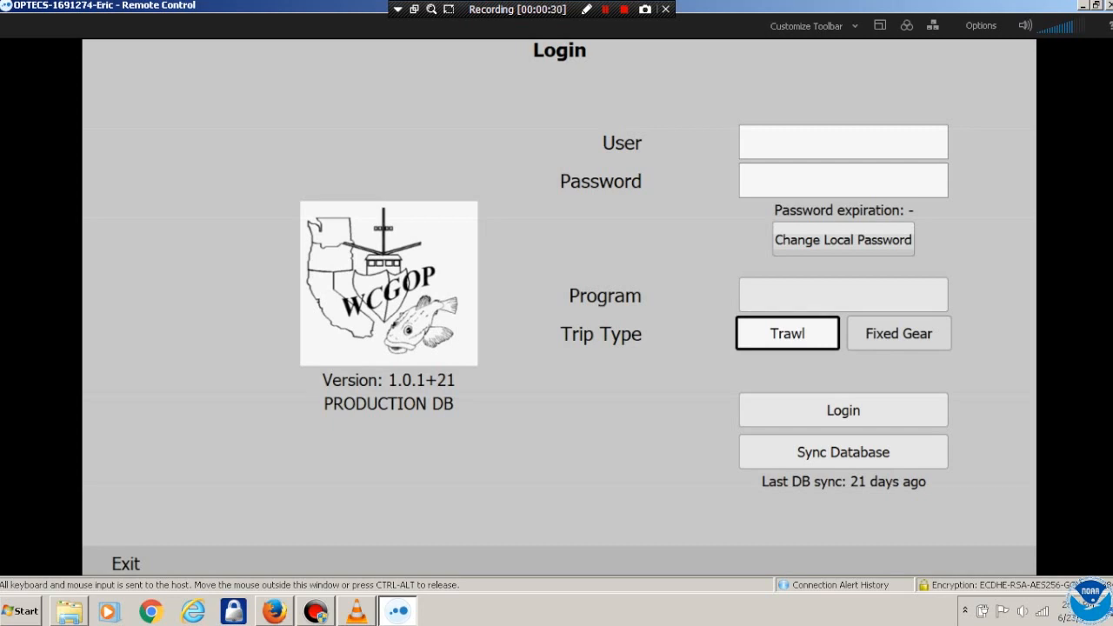
left_click(844, 452)
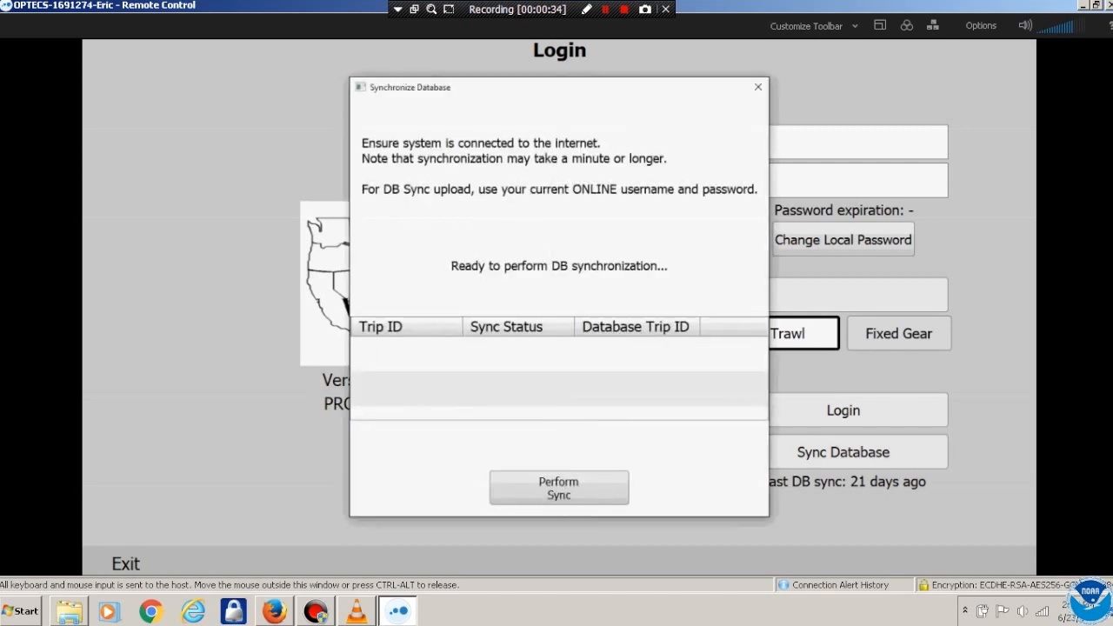
left_click(559, 488)
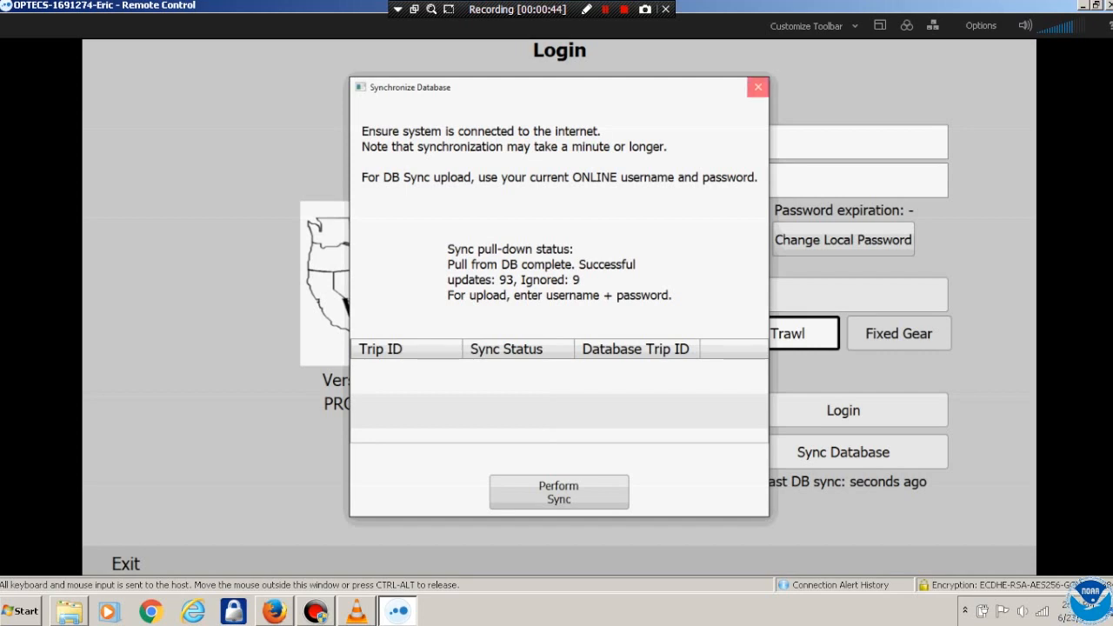
left_click(758, 87)
Enter the observer's username in the User field of the login screen
left_click(843, 143)
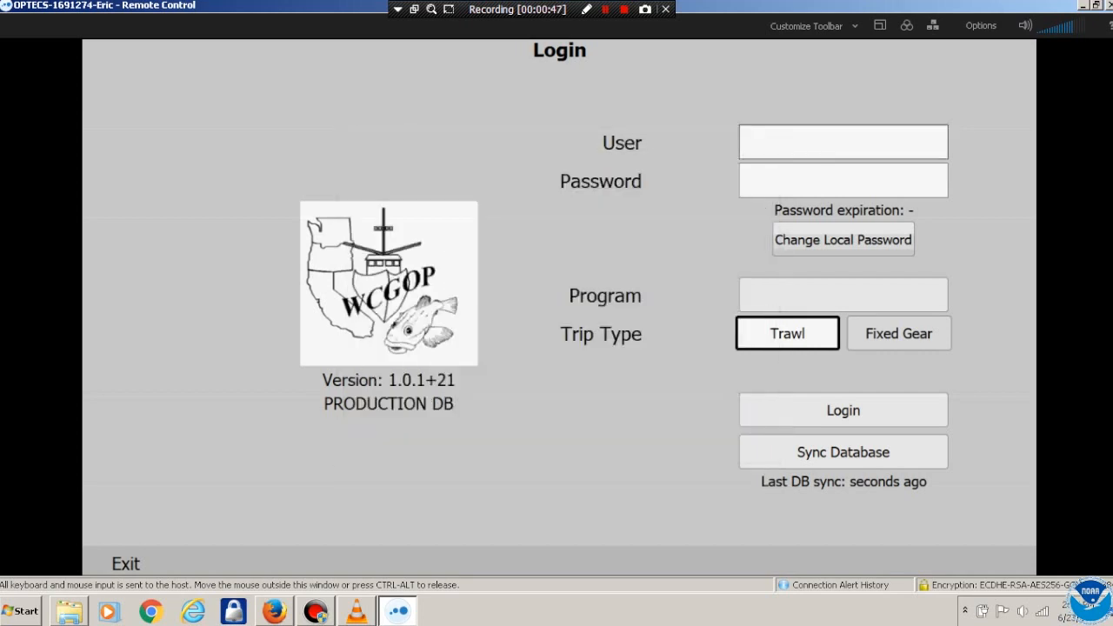
left_click(416, 277)
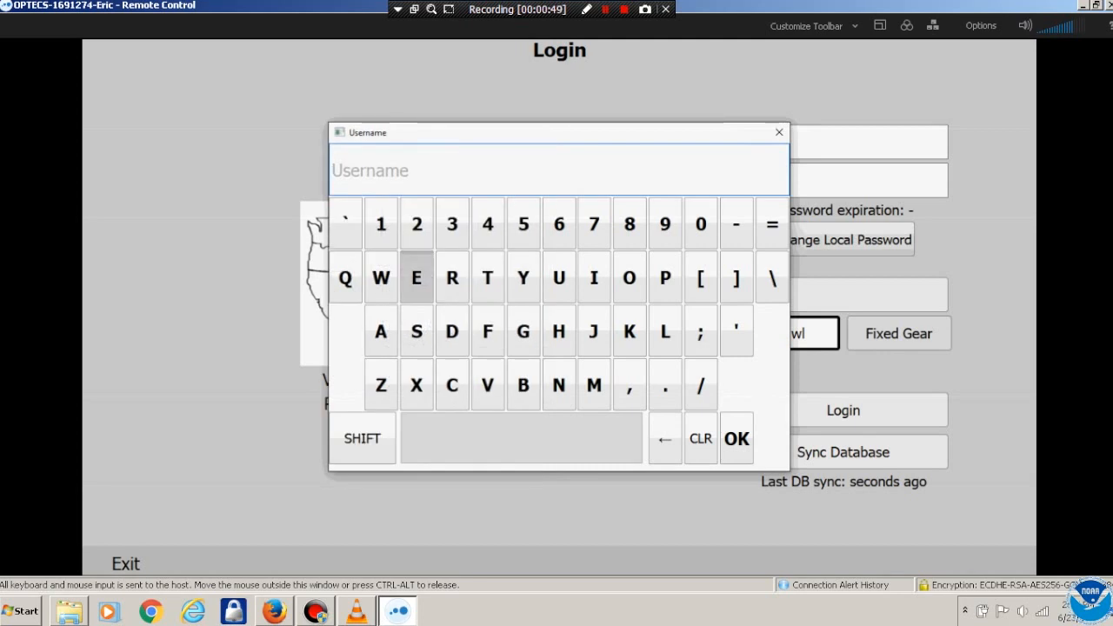
left_click(452, 278)
left_click(594, 277)
left_click(452, 385)
left_click(523, 385)
left_click(452, 278)
left_click(381, 331)
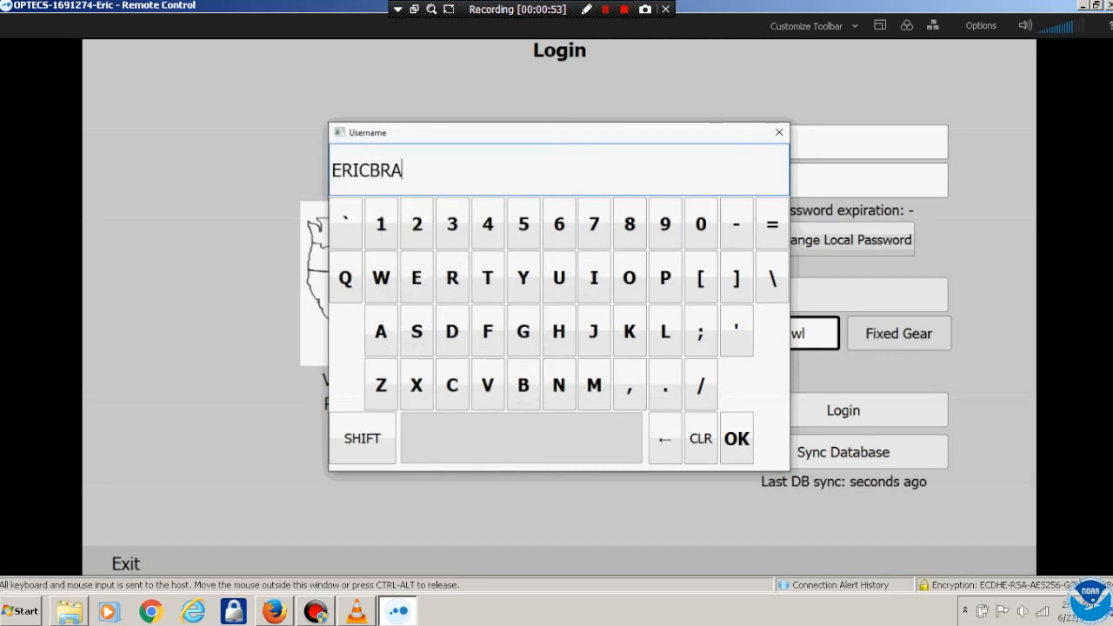
left_click(416, 331)
left_click(416, 332)
left_click(416, 278)
left_click(559, 278)
left_click(452, 277)
left_click(737, 438)
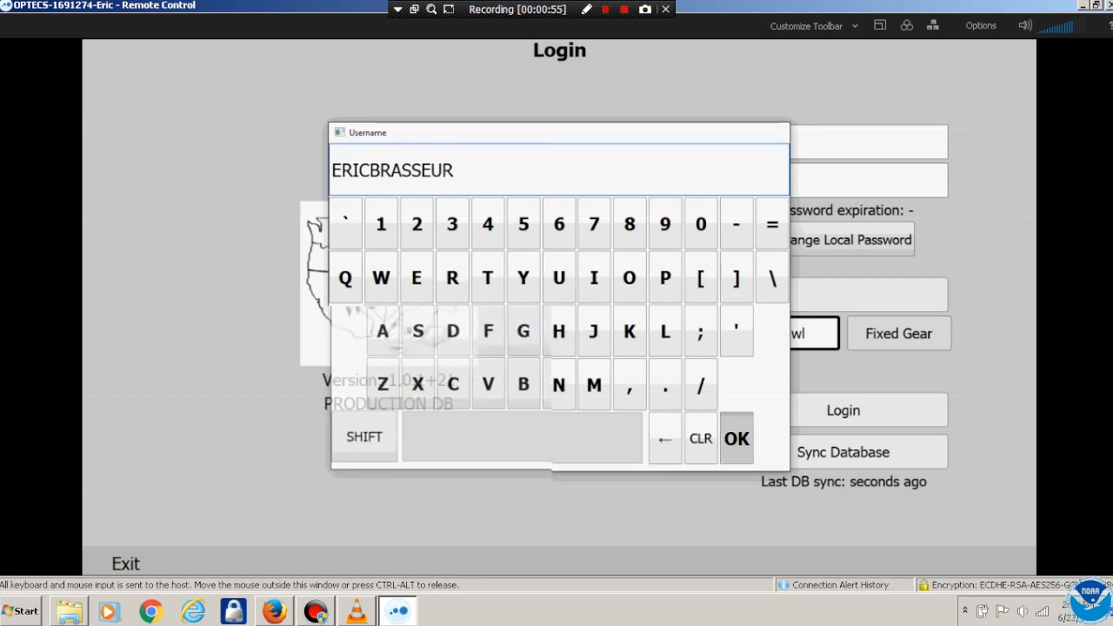
Enter the account password and log in for the Trawl trip type
left_click(362, 438)
left_click(381, 277)
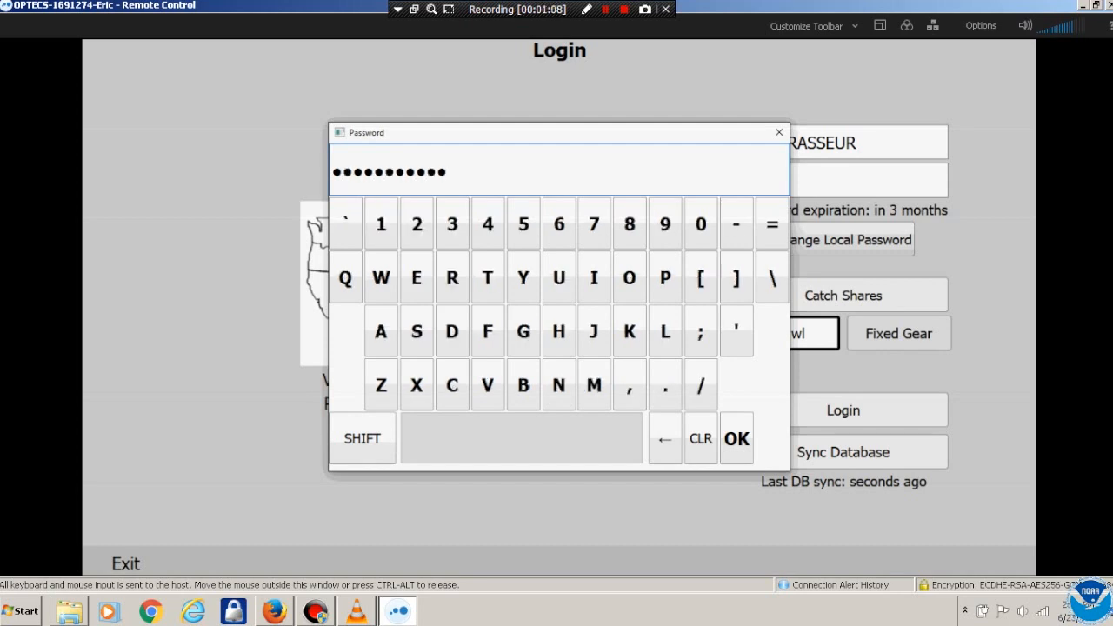
left_click(737, 438)
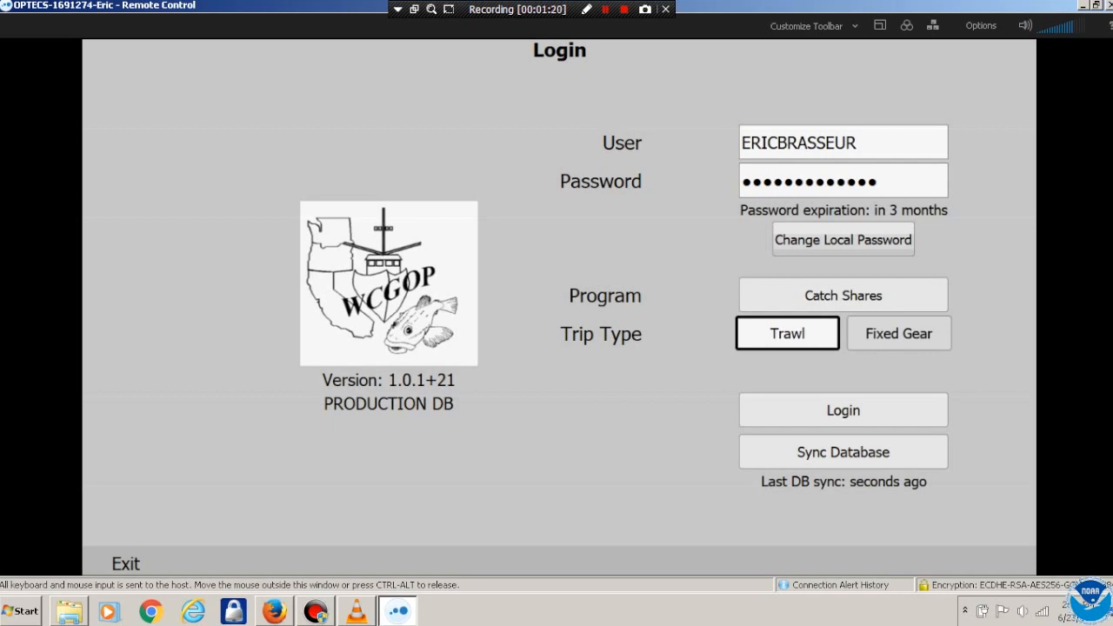
left_click(842, 410)
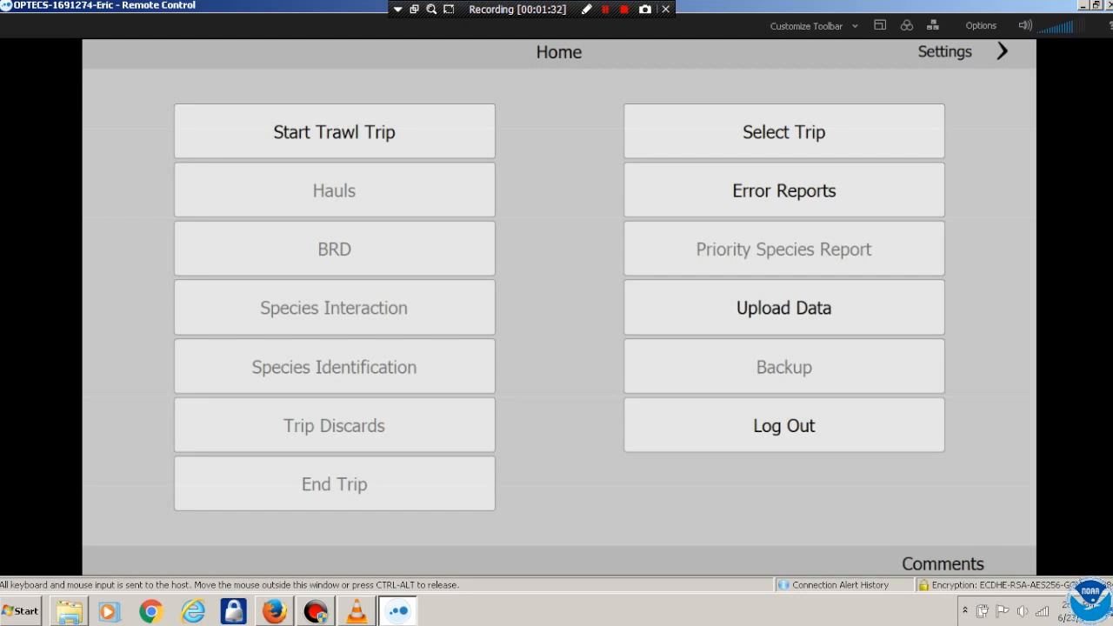
Start a new trawl trip with WB as the vessel and Catch Shares as the fishery
left_click(334, 131)
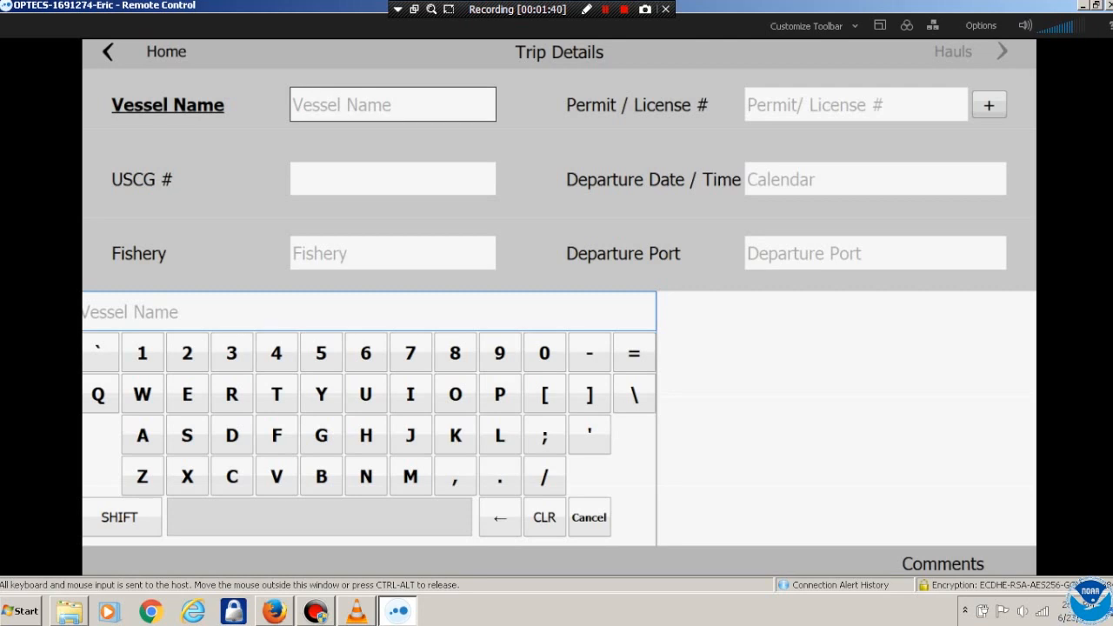
type("W")
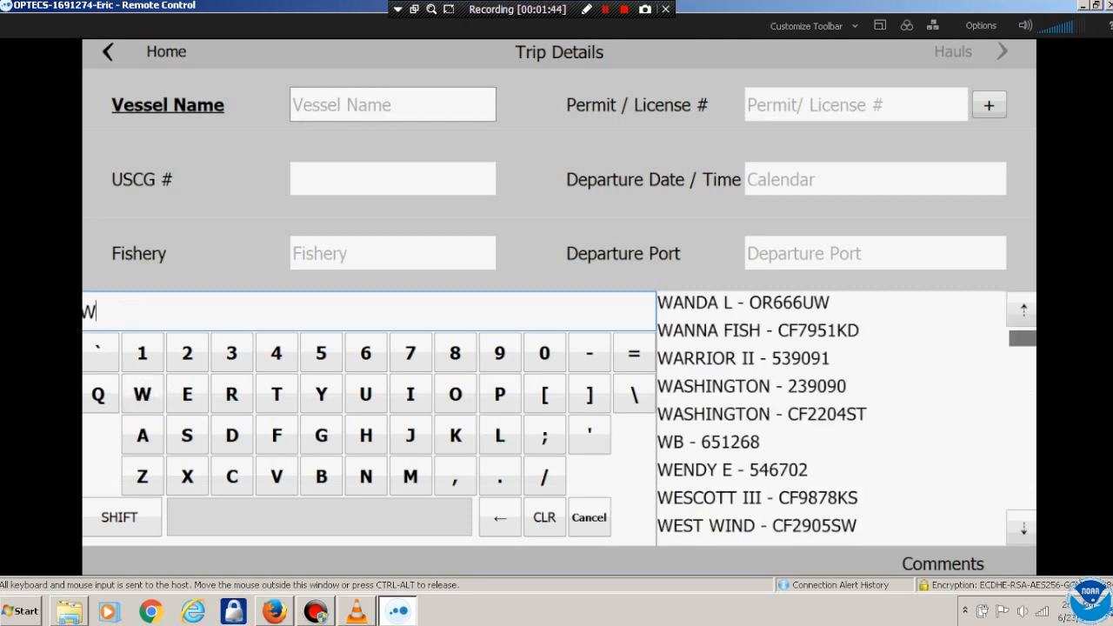
left_click(709, 442)
left_click(392, 253)
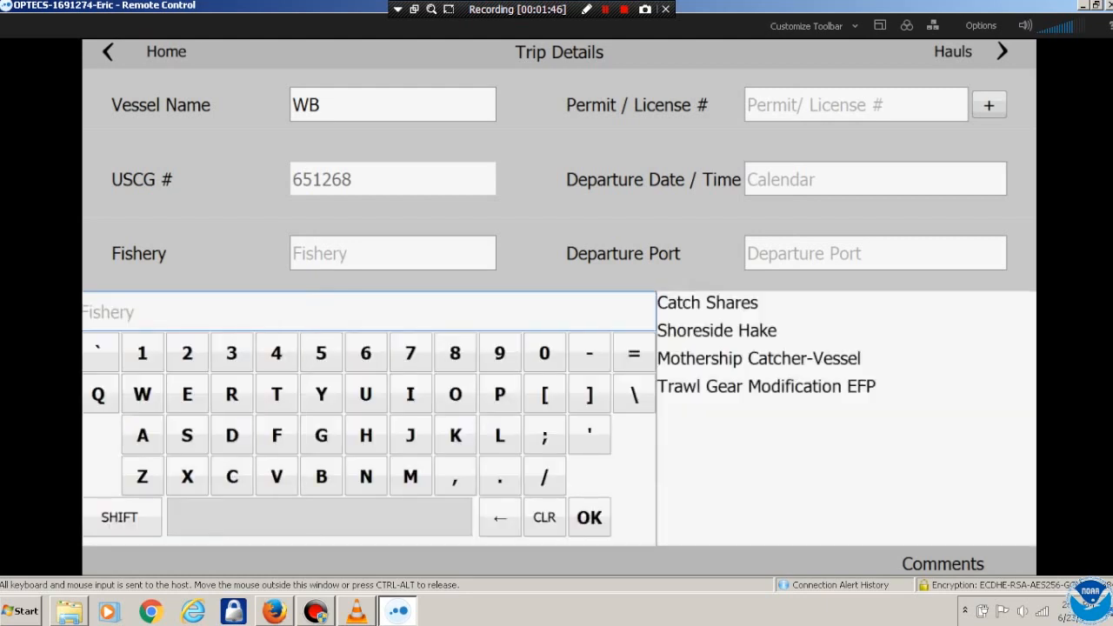
left_click(708, 302)
Leave the skipper's name empty and change the trip's vessel to EAGLE
left_click(392, 327)
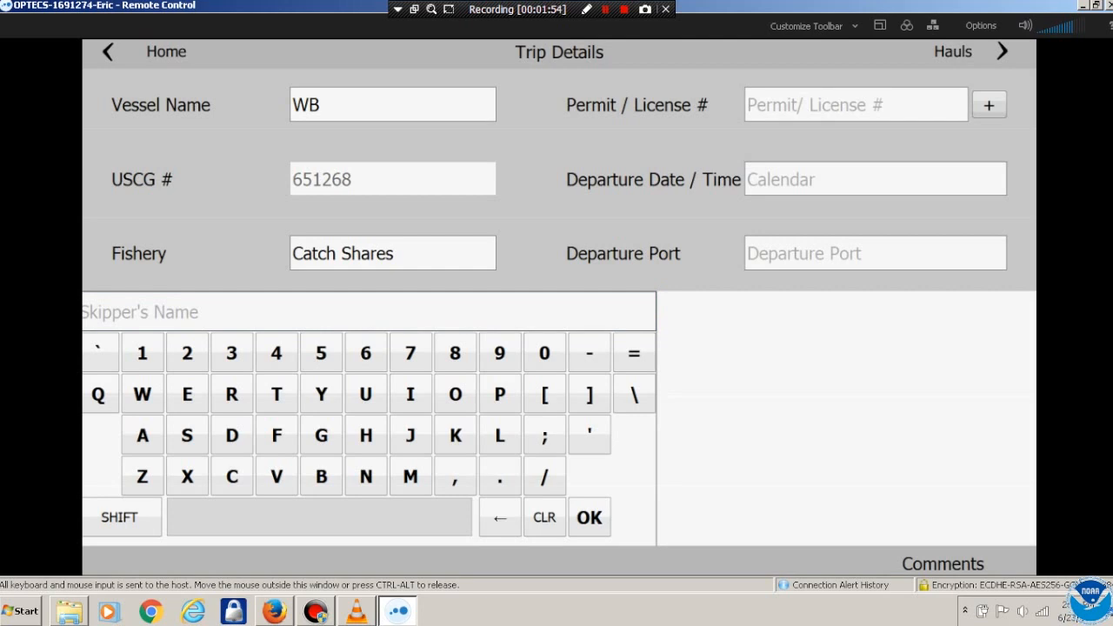
left_click(590, 517)
left_click(392, 104)
left_click(187, 393)
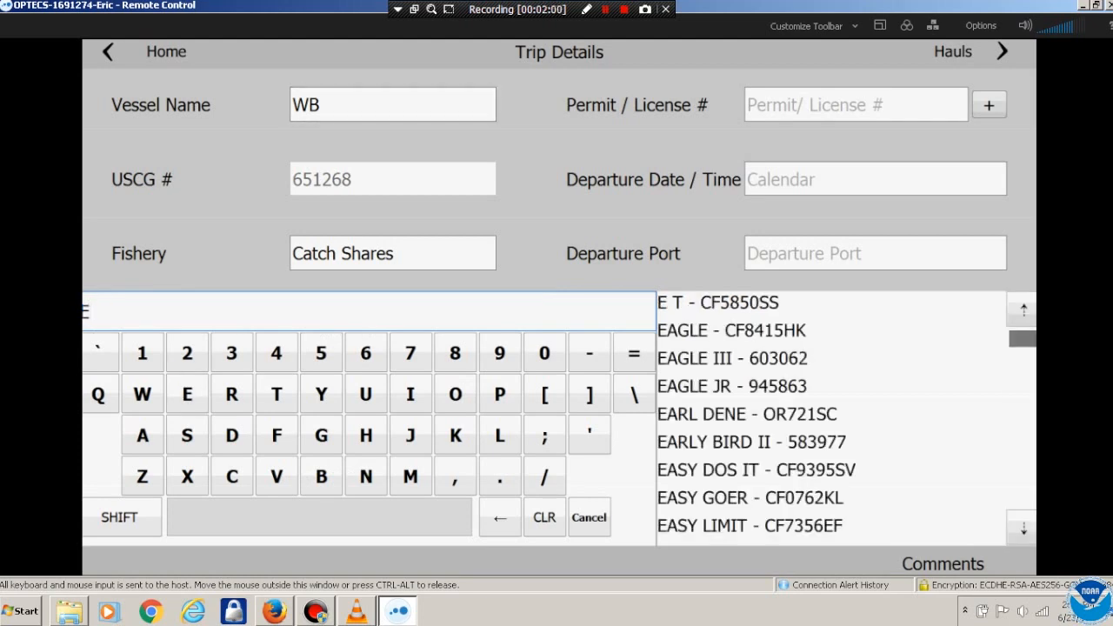
left_click(731, 331)
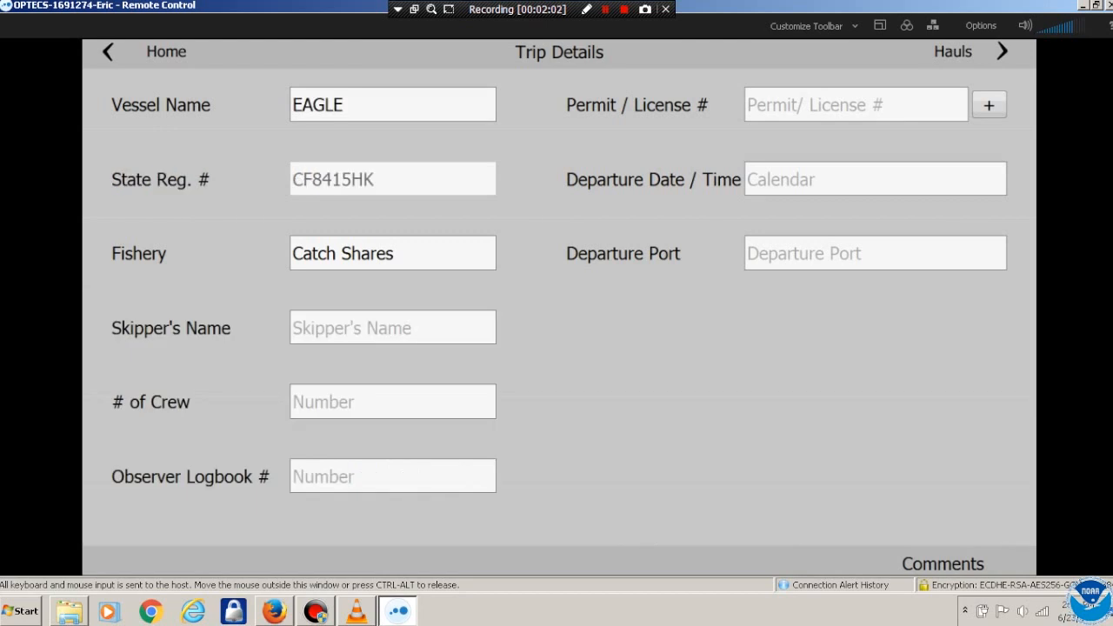
Choose the first listed skipper for the vessel and set the number of crew to 6
left_click(392, 328)
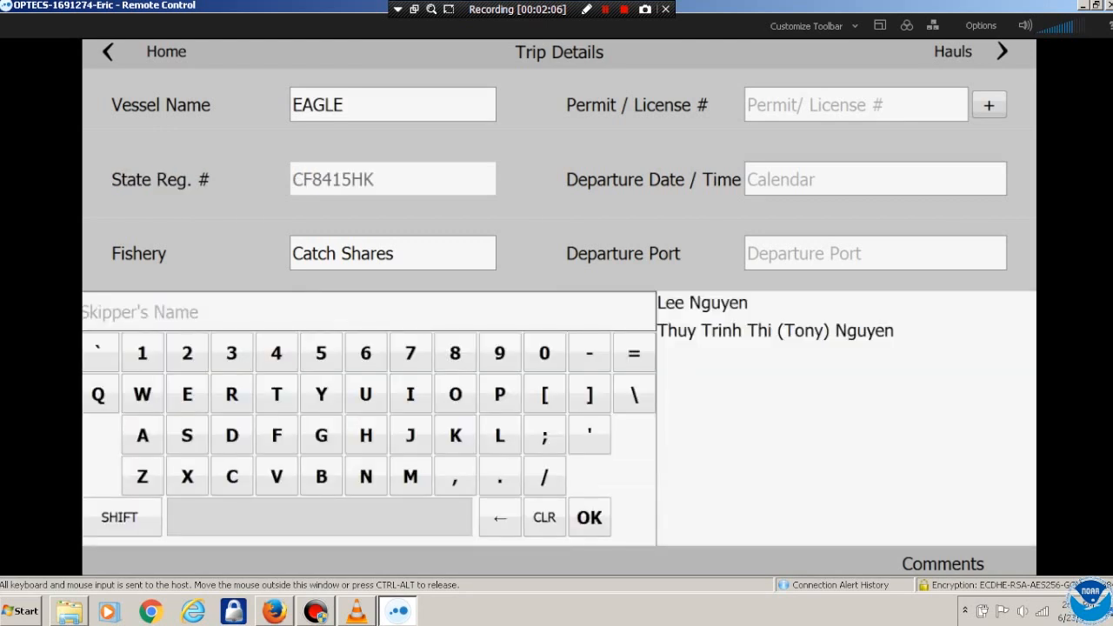
left_click(702, 303)
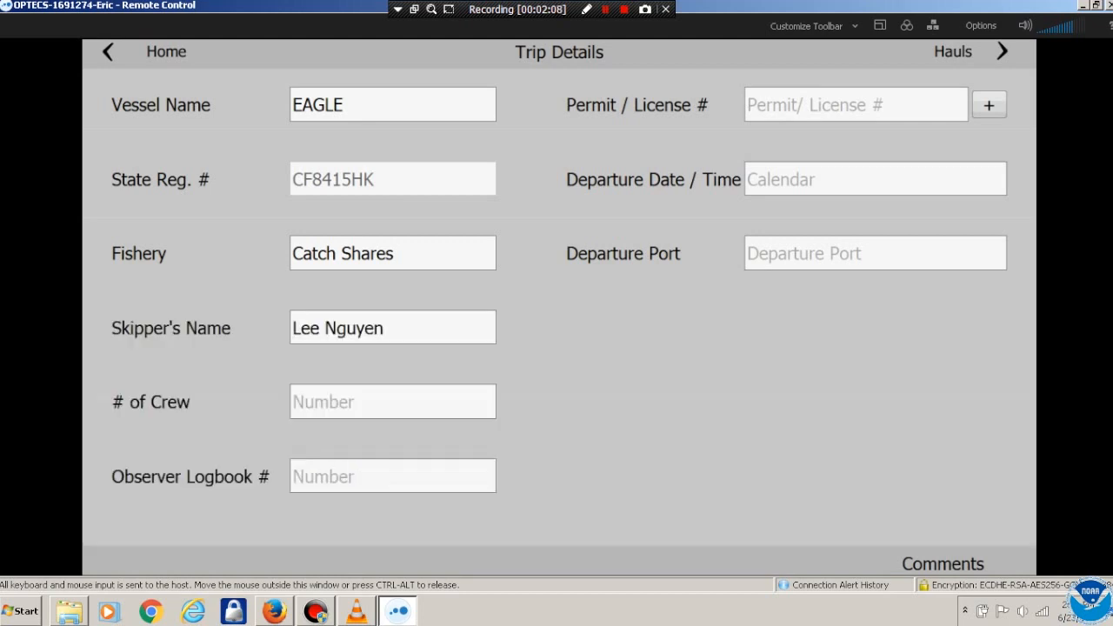
left_click(392, 402)
left_click(602, 306)
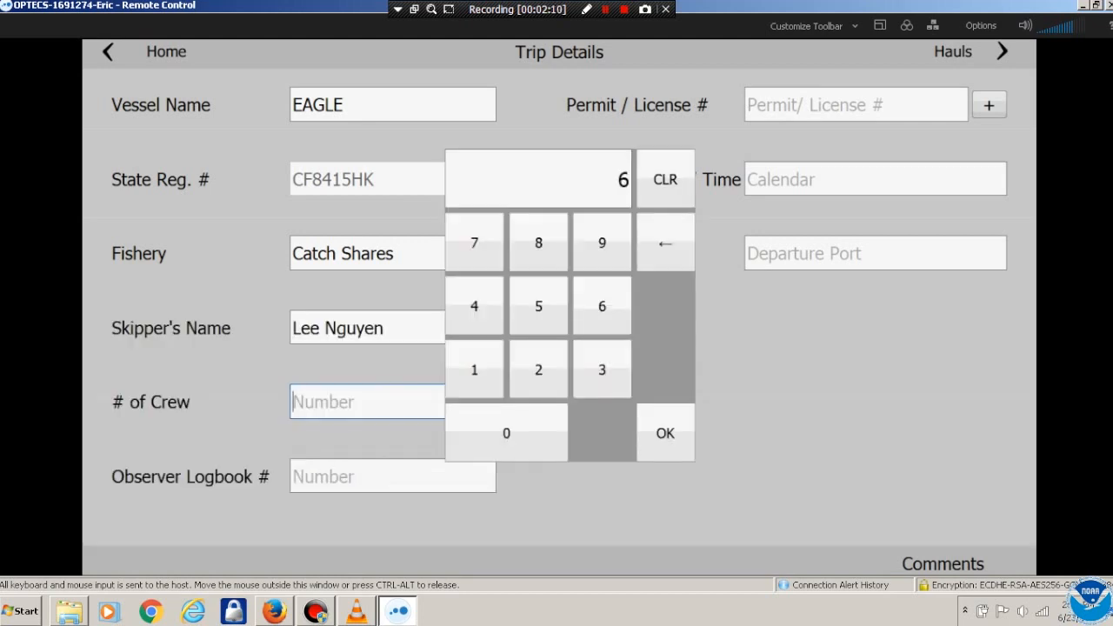
left_click(665, 433)
Set the trip's observer logbook number to 1234
left_click(392, 477)
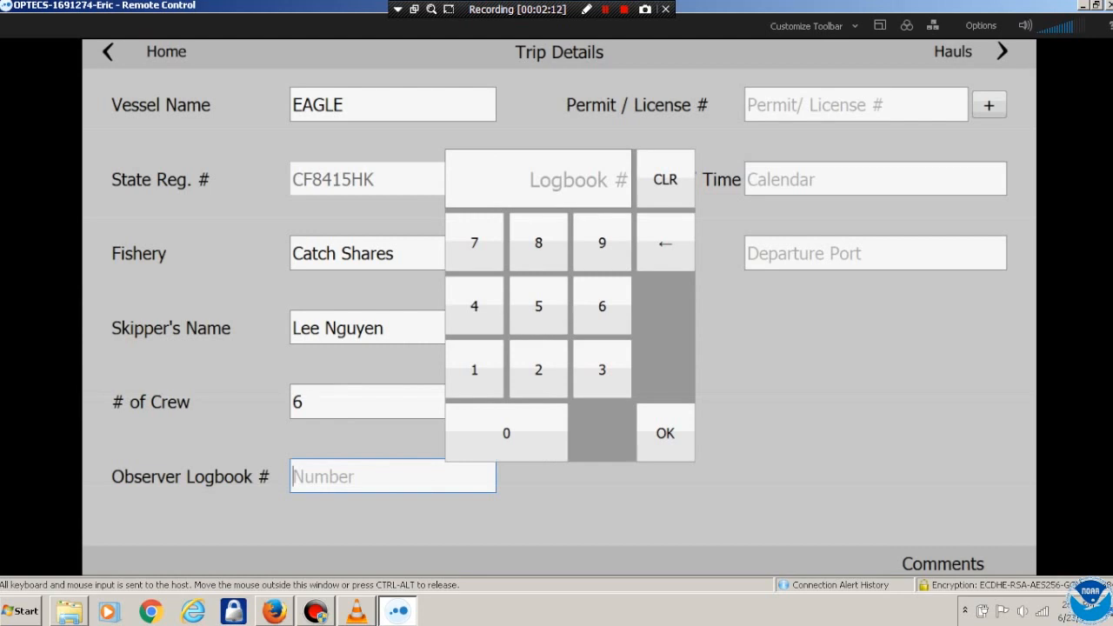
left_click(474, 370)
left_click(538, 370)
left_click(602, 370)
left_click(474, 306)
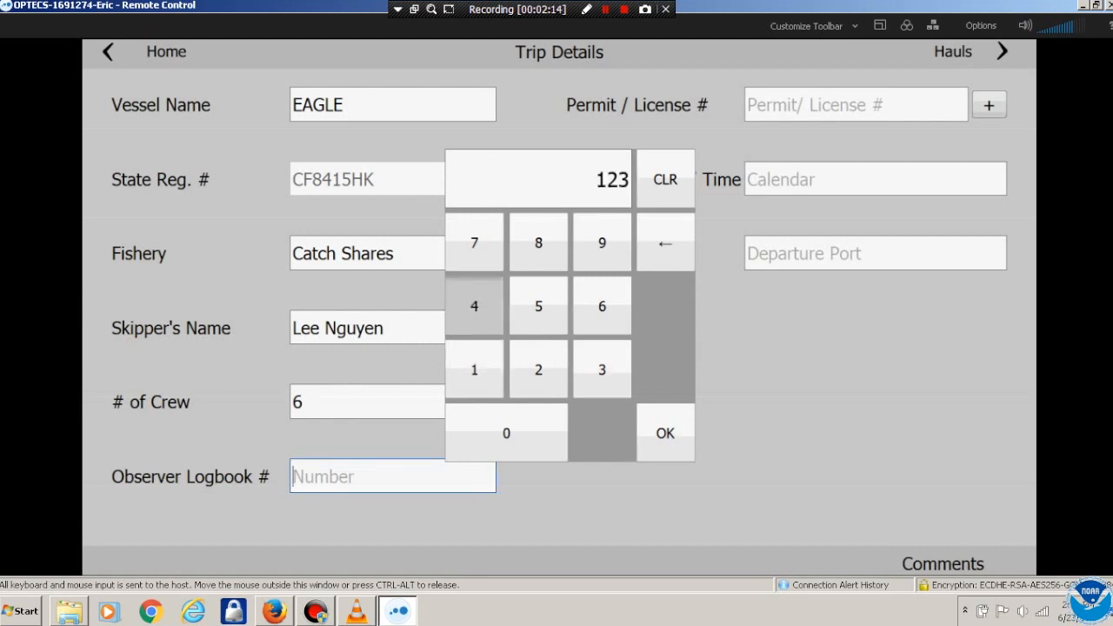
left_click(665, 433)
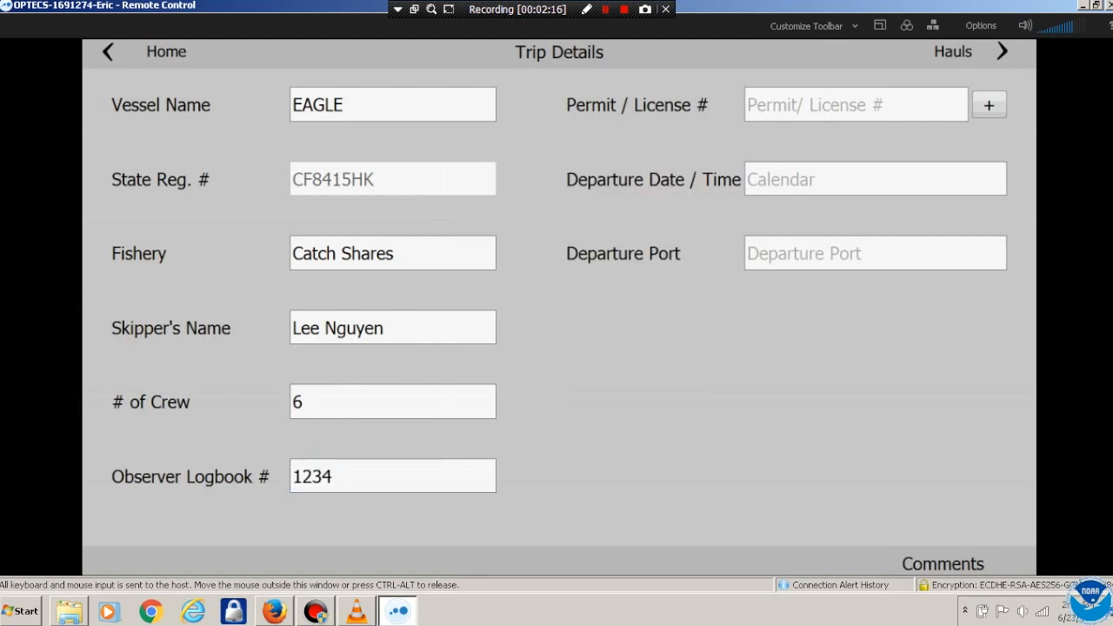
Add the vessel's permit/license number to the trip details
left_click(989, 104)
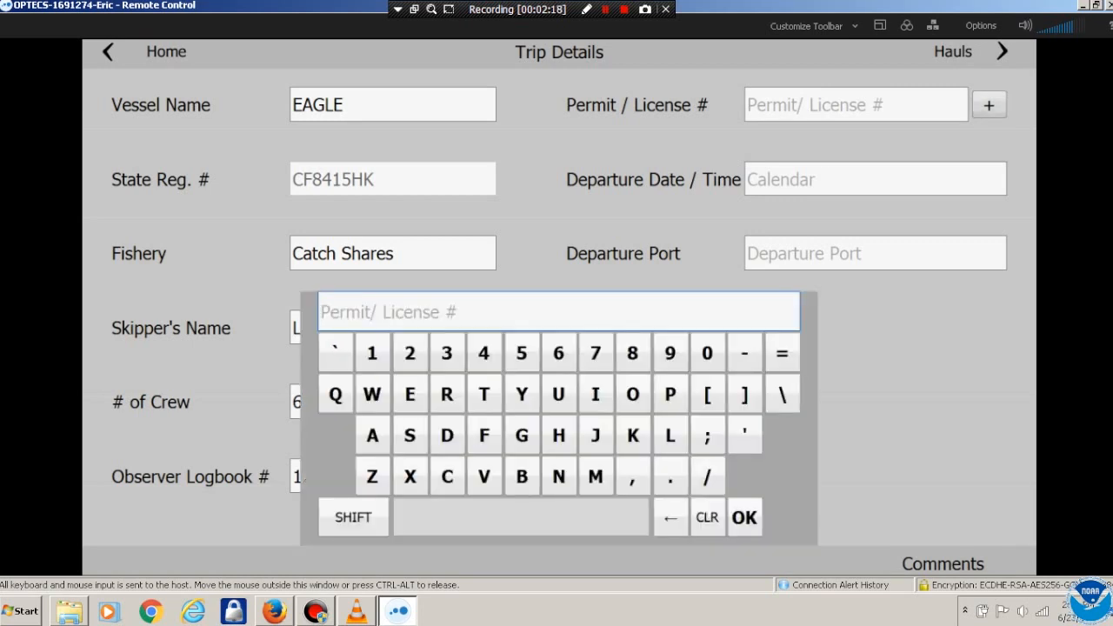
left_click(522, 435)
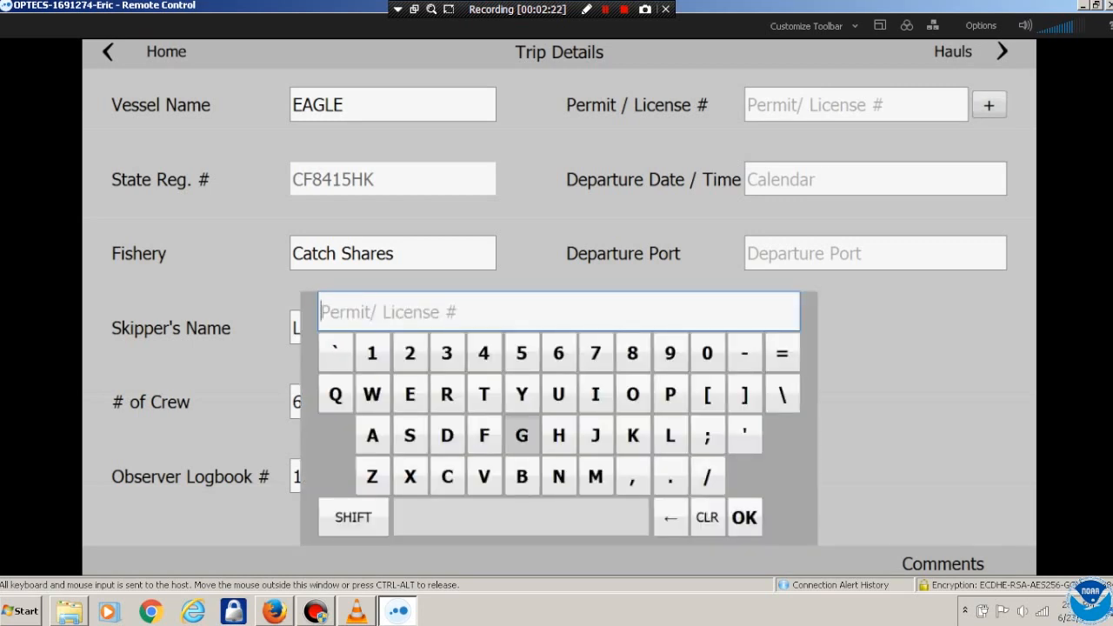
left_click(484, 436)
left_click(707, 353)
left_click(372, 353)
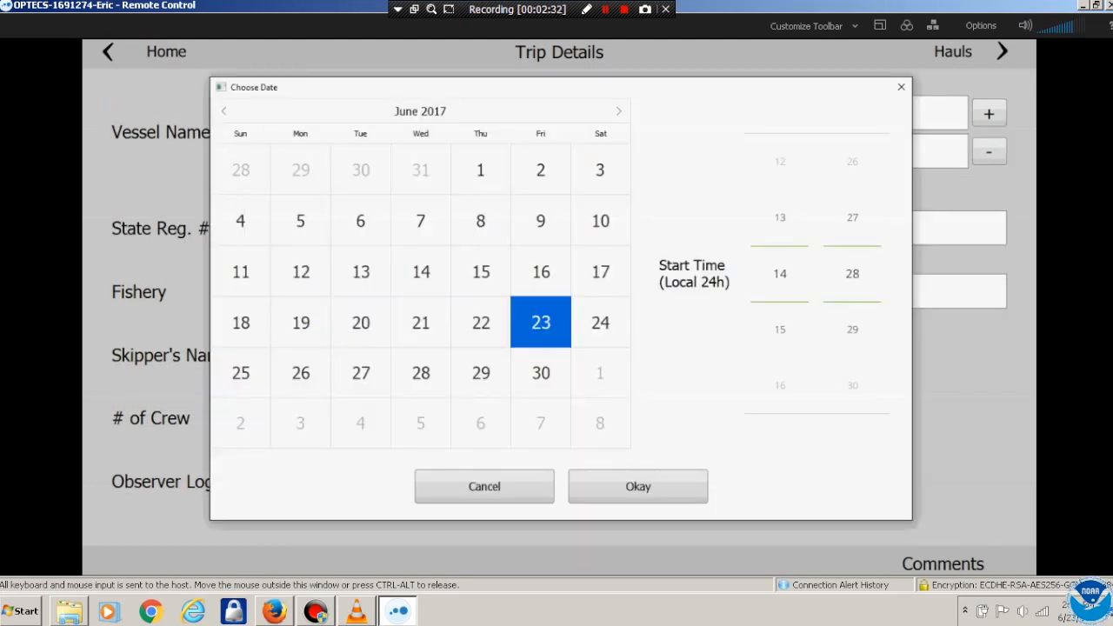
Set the departure date and time to 06/23/2017 14:28 and the departure port to Newport
left_click(638, 487)
left_click(875, 291)
left_click(367, 474)
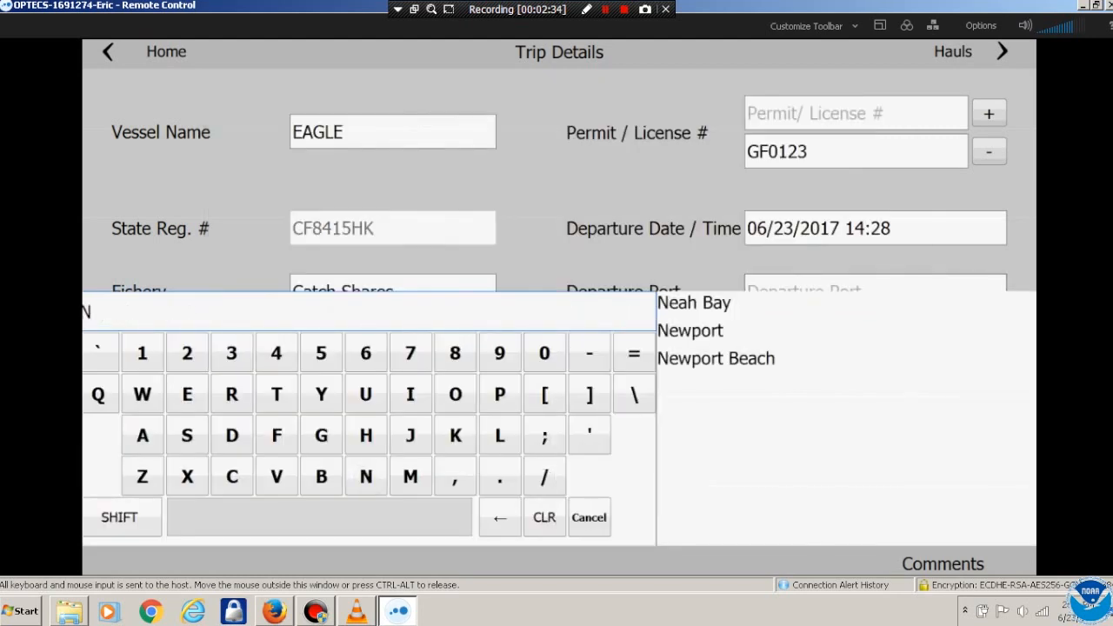
left_click(692, 331)
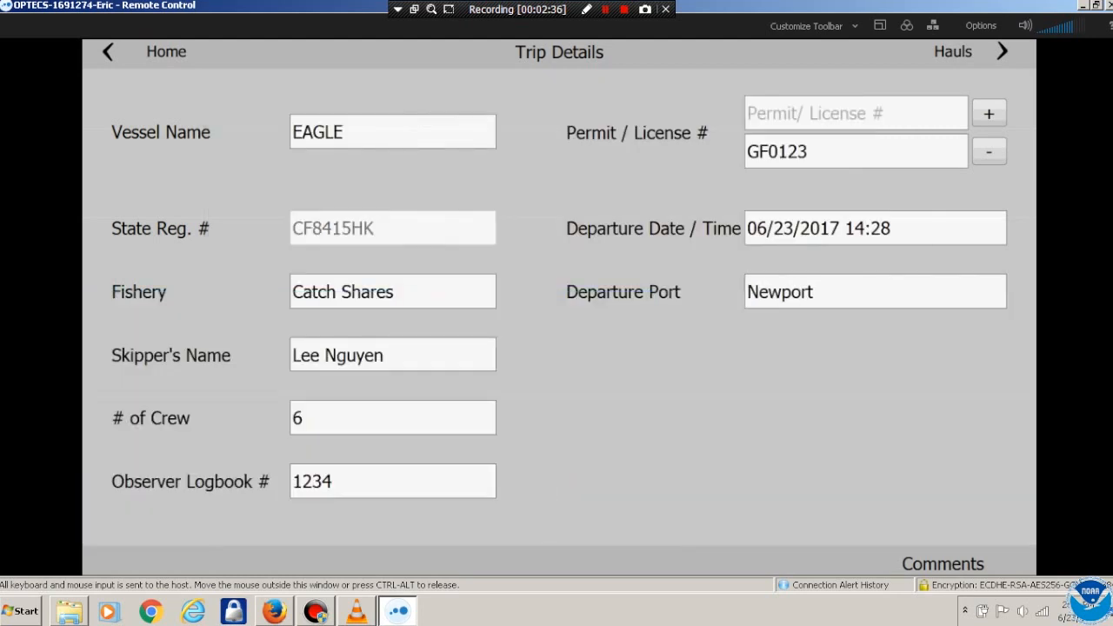
Return to the home screen and add a new haul to the trip's haul list
left_click(953, 52)
left_click(165, 52)
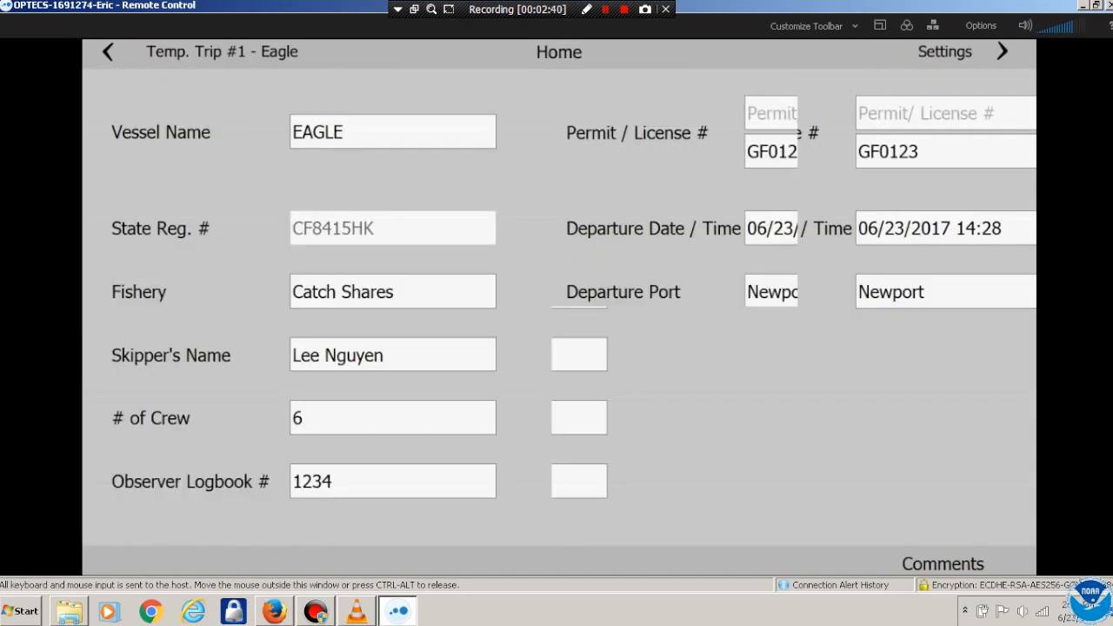
left_click(334, 190)
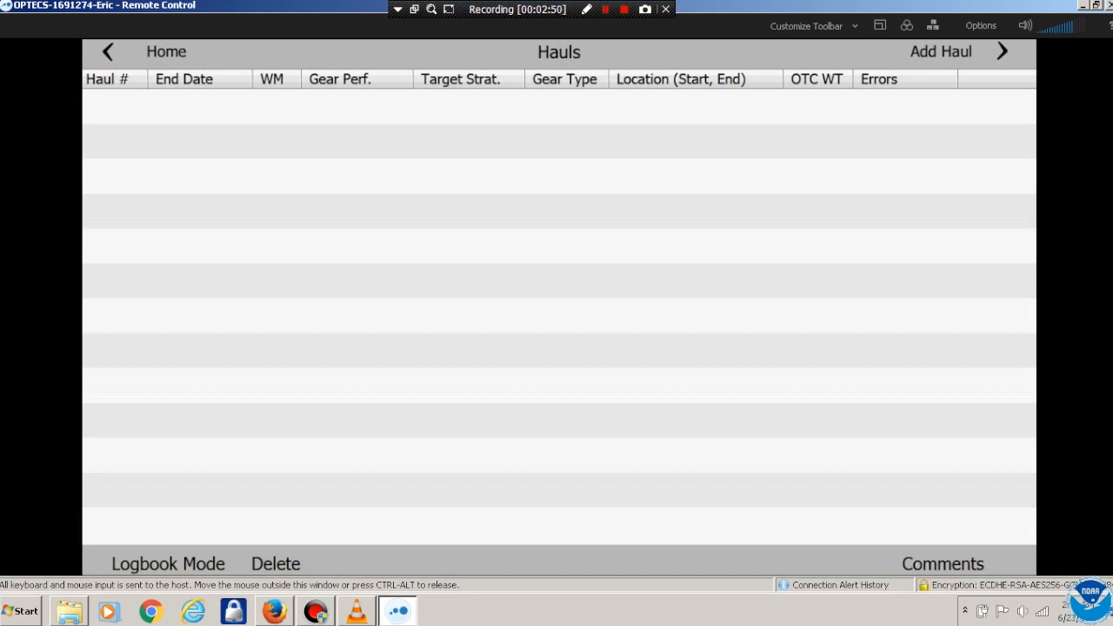
left_click(942, 53)
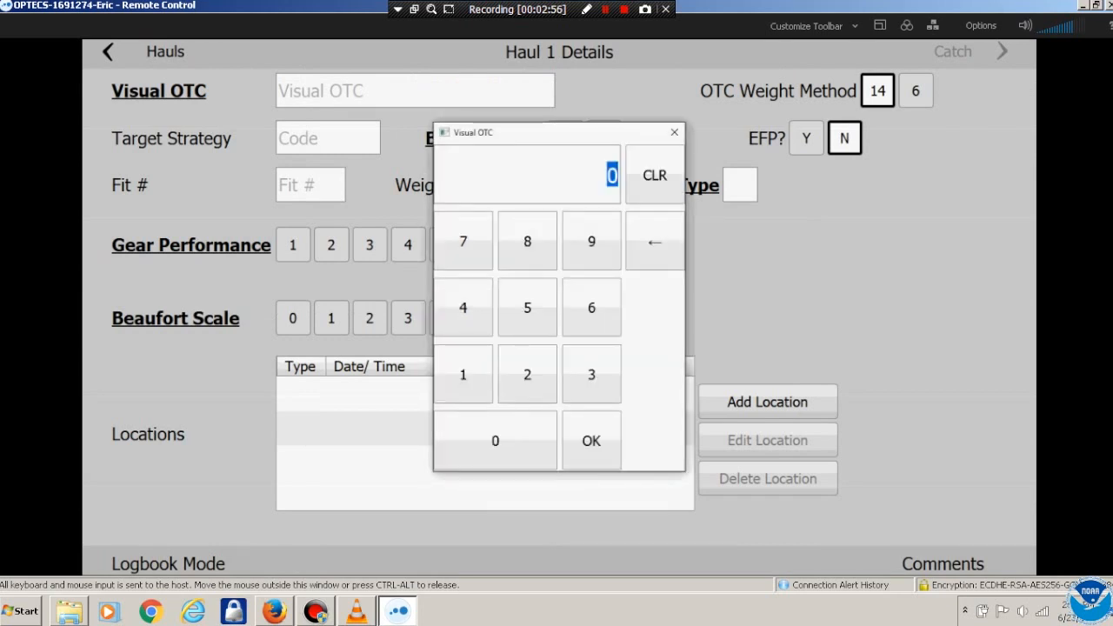
Set the Visual OTC of haul 1 to 2660
left_click(527, 374)
left_click(592, 307)
left_click(592, 307)
left_click(494, 441)
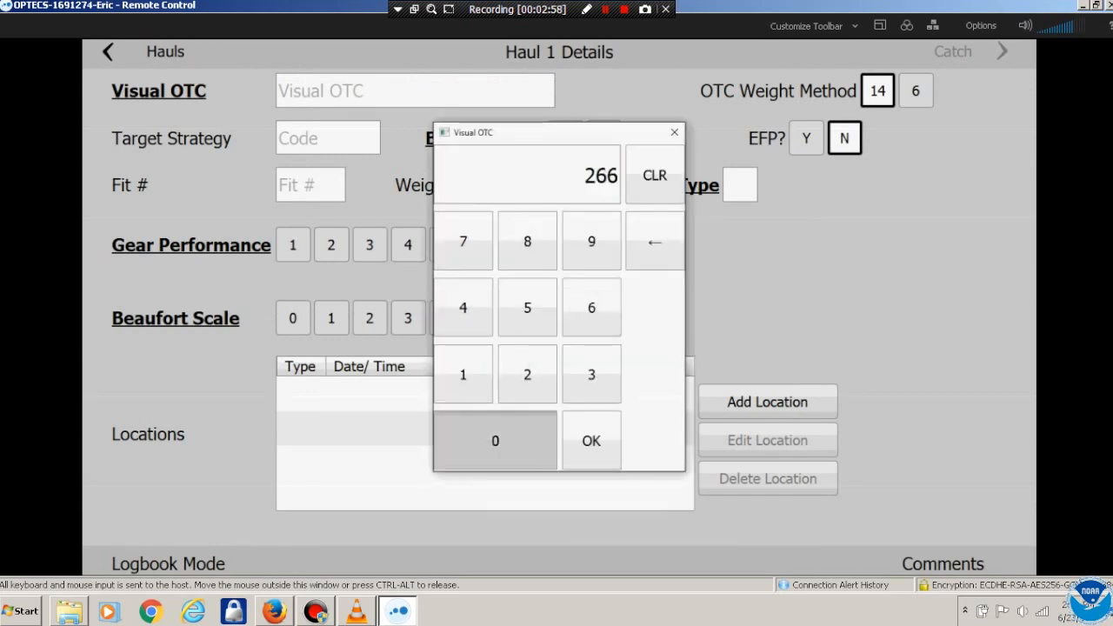
left_click(591, 441)
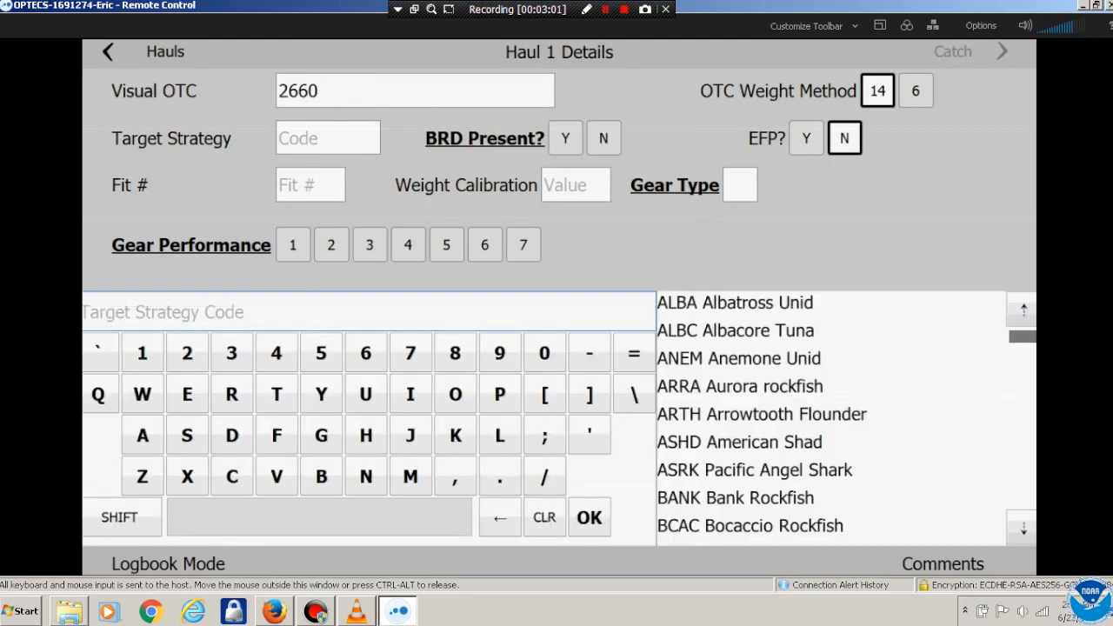
Set the haul's target strategy to ARTH Arrowtooth Flounder and mark BRD Present as N
left_click(761, 414)
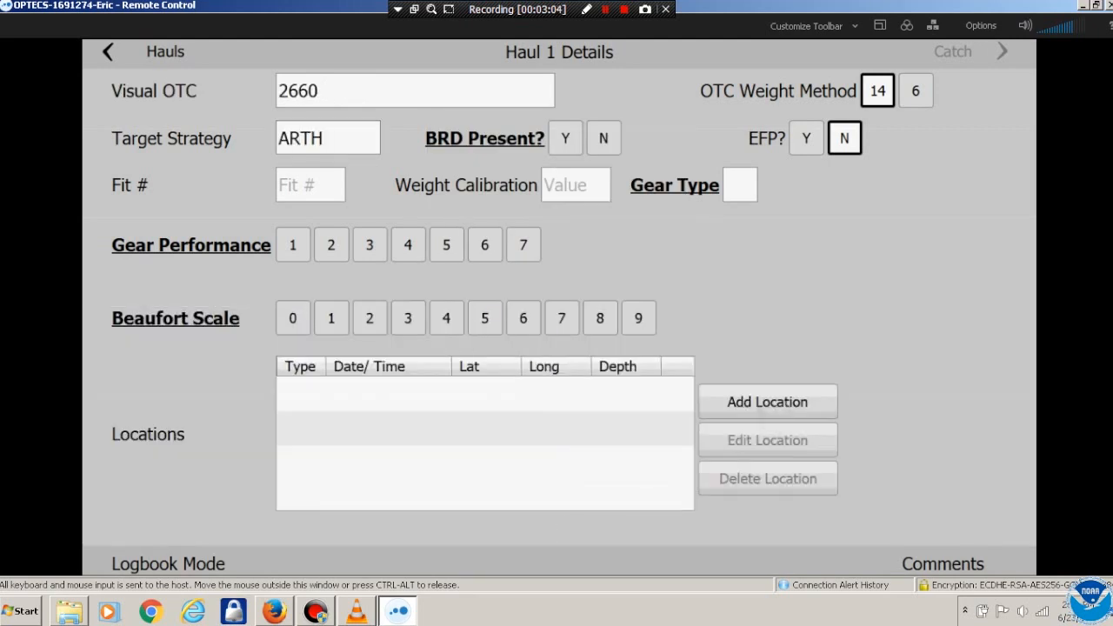
left_click(603, 138)
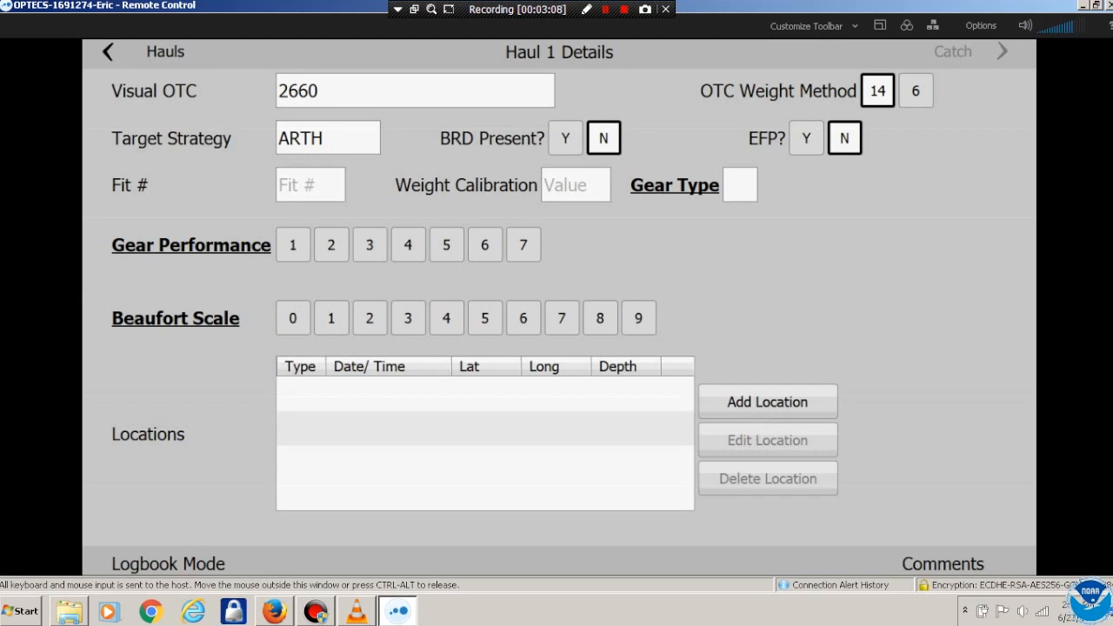
Set the haul's Fit # to 3 and its weight calibration to 11.05
left_click(310, 185)
left_click(600, 374)
left_click(591, 441)
left_click(576, 185)
left_click(462, 374)
left_click(463, 375)
left_click(592, 441)
left_click(495, 441)
left_click(527, 308)
left_click(653, 441)
Set haul 1's gear type to 1 GF trawl with footrope < 8 in, gear performance to 1 and Beaufort scale to 1
left_click(740, 185)
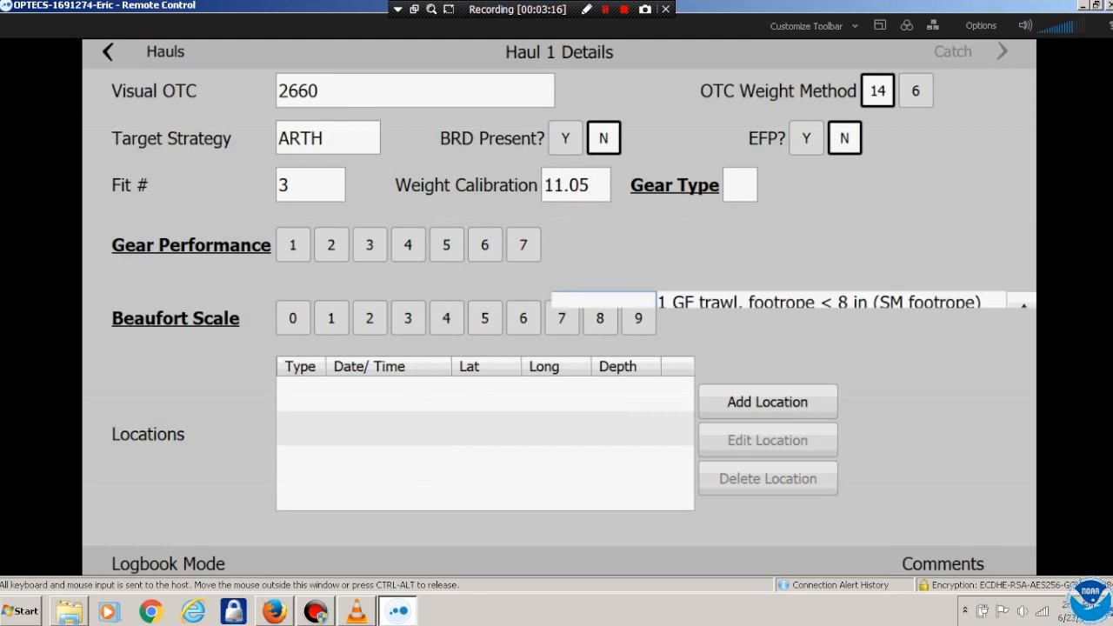
left_click(820, 298)
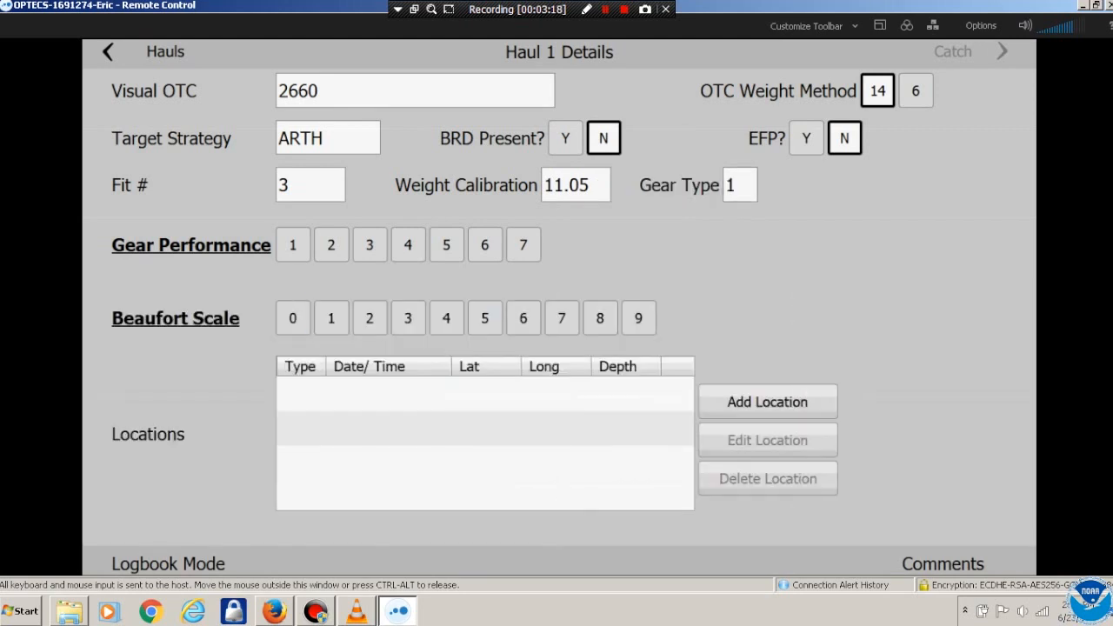
left_click(293, 246)
left_click(331, 318)
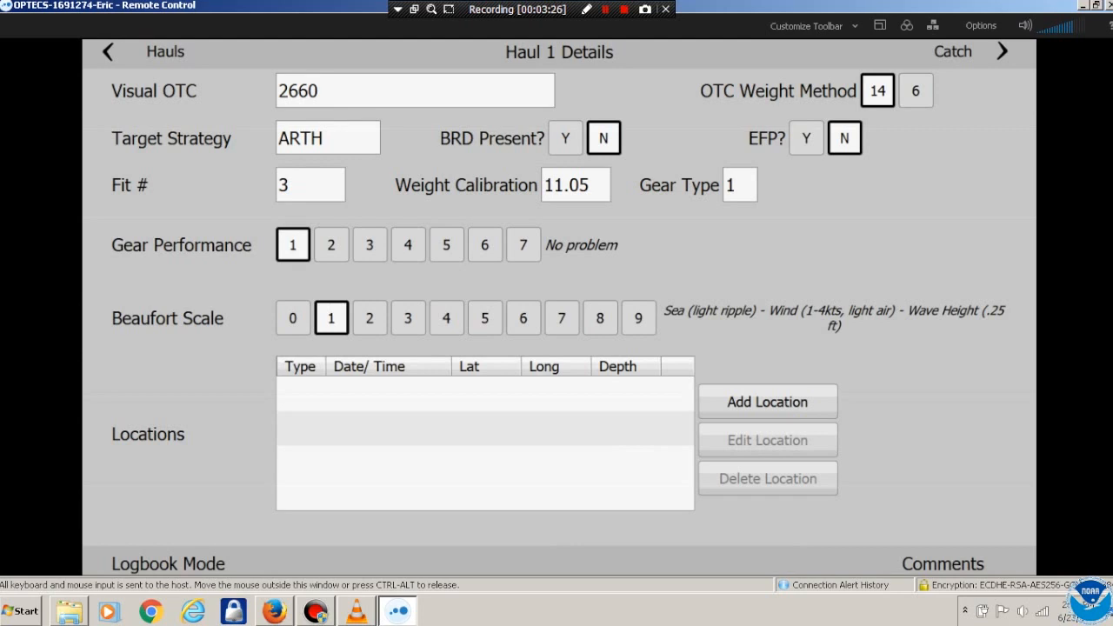
Add the catch category ZMIS Miscellaneous to the catch of haul 1
left_click(955, 52)
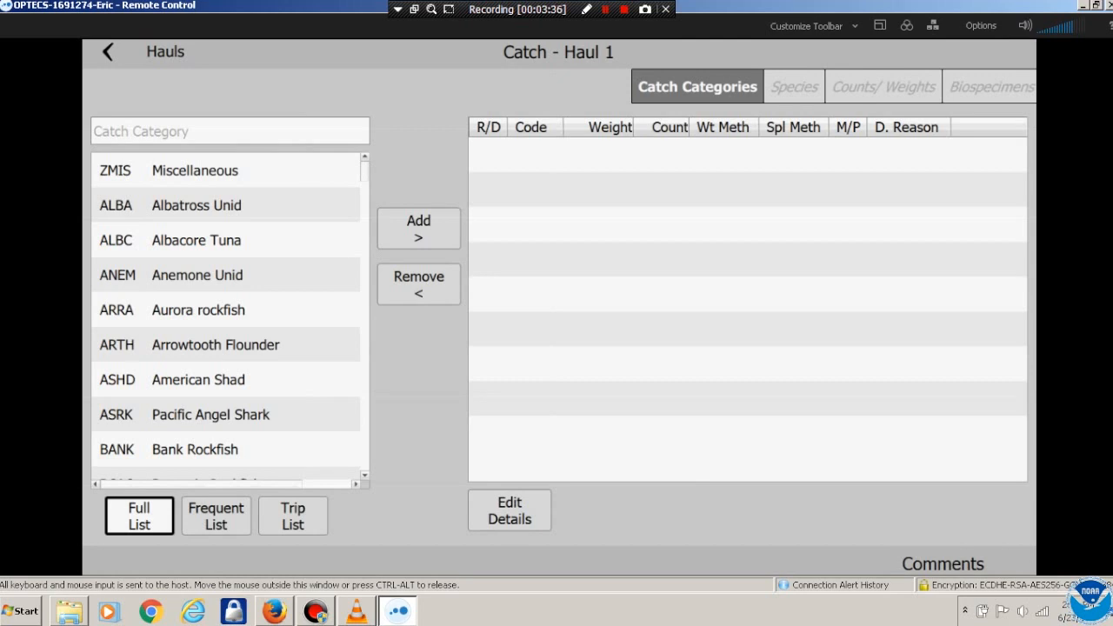
left_click(195, 170)
left_click(418, 228)
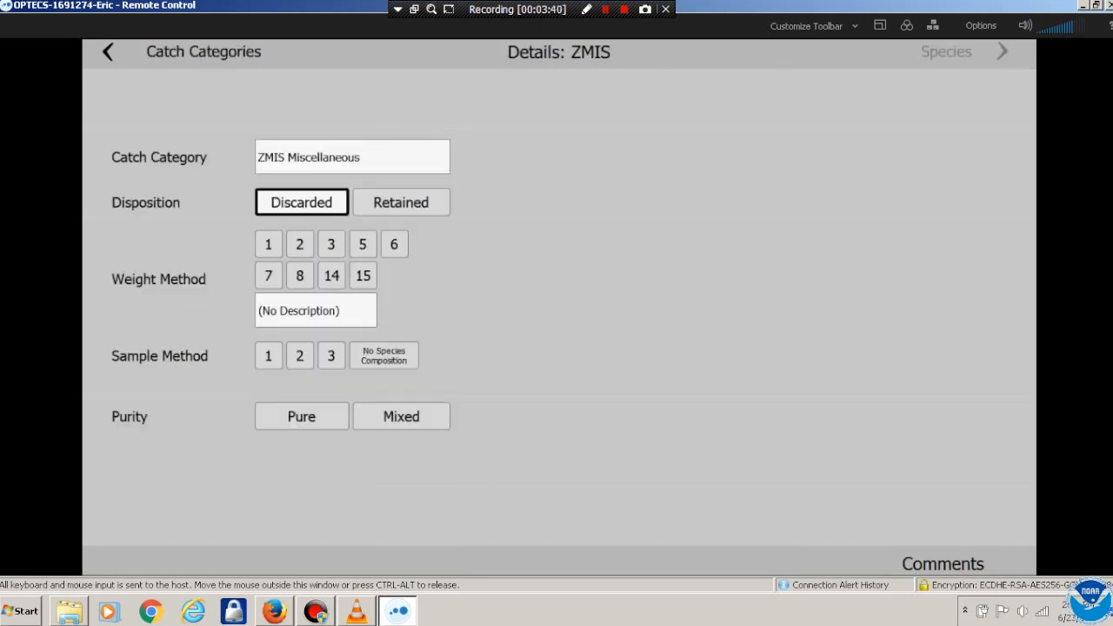
Set the ZMIS details to weight method 15, sample method 3, Mixed purity and a ratio of 1/2
left_click(363, 276)
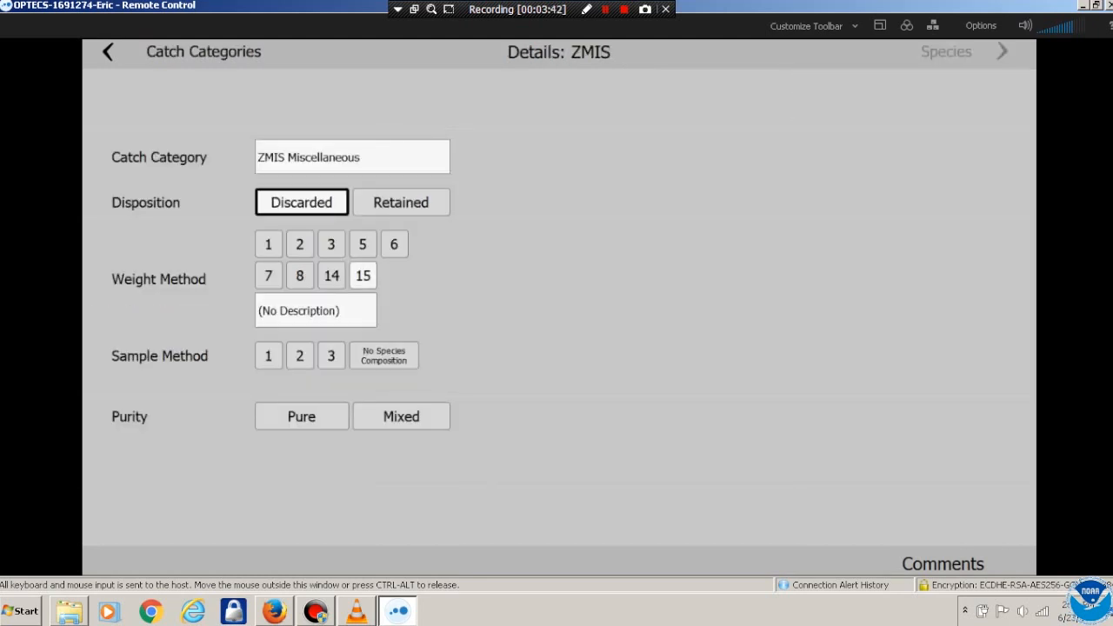
left_click(300, 355)
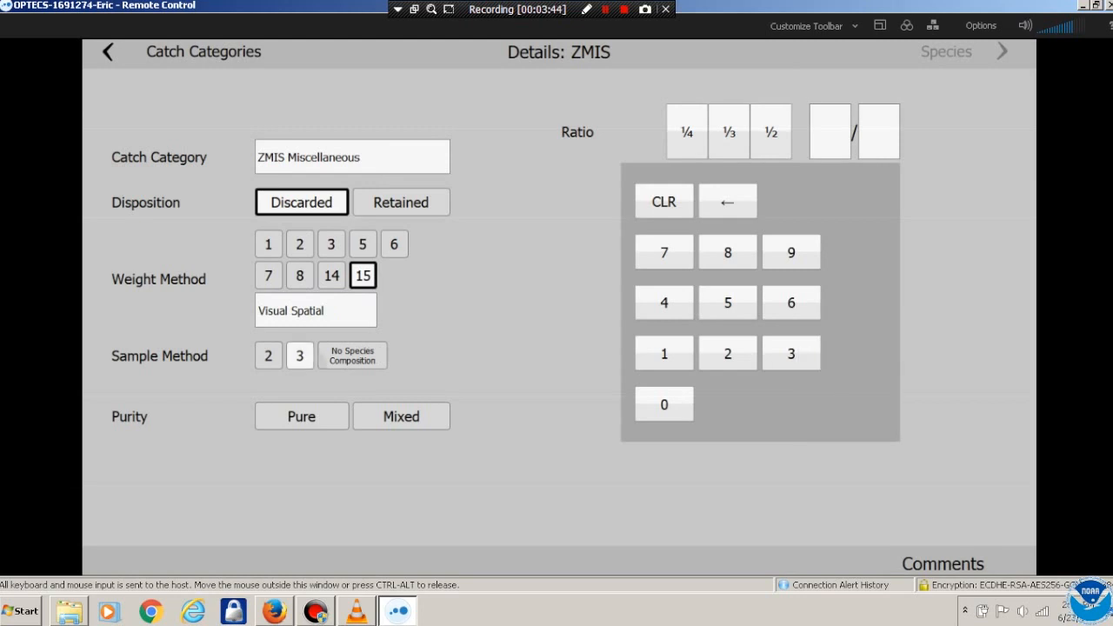
left_click(401, 416)
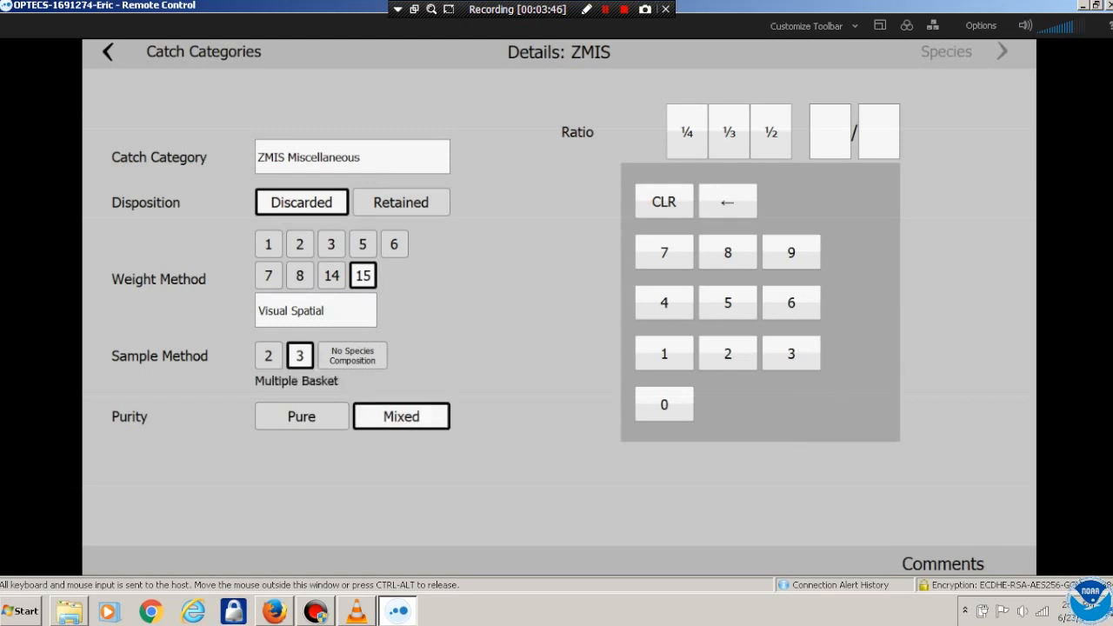
left_click(771, 132)
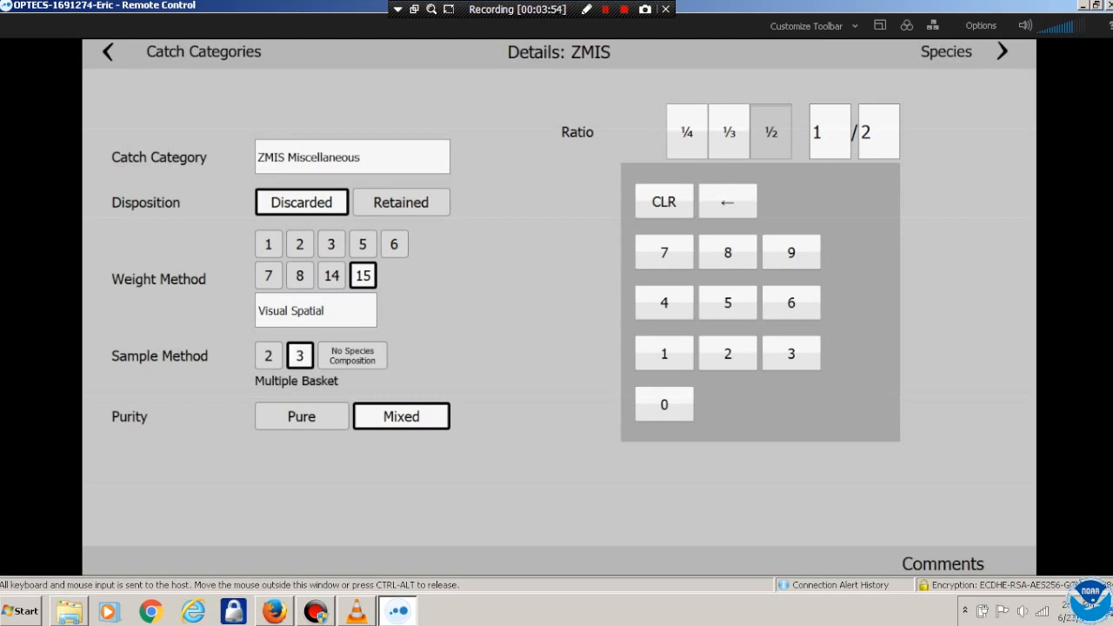
Browse the ZMIS species lists and add Aleutian Skate, Barred Sand Bass and Barreleyes/Spookfishes from the full list
left_click(1002, 52)
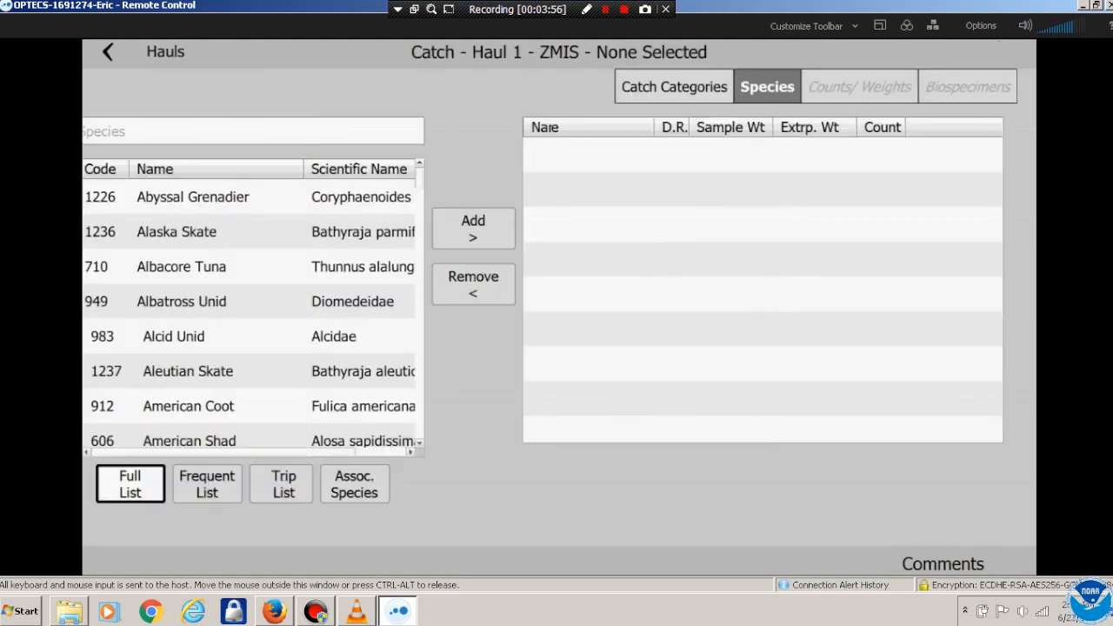
left_click(216, 483)
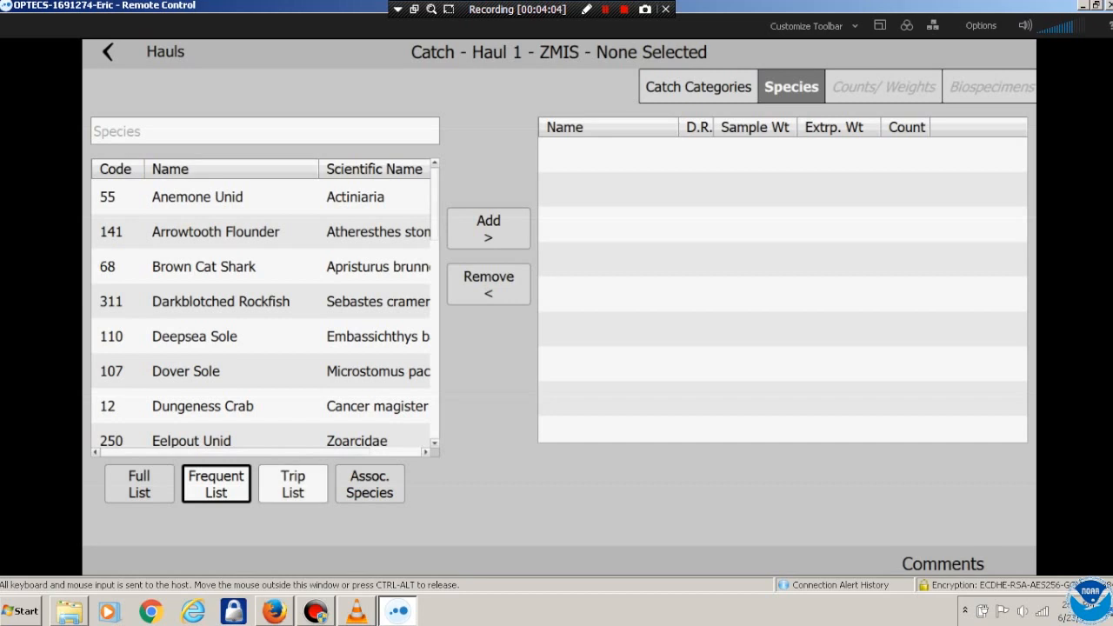
left_click(293, 484)
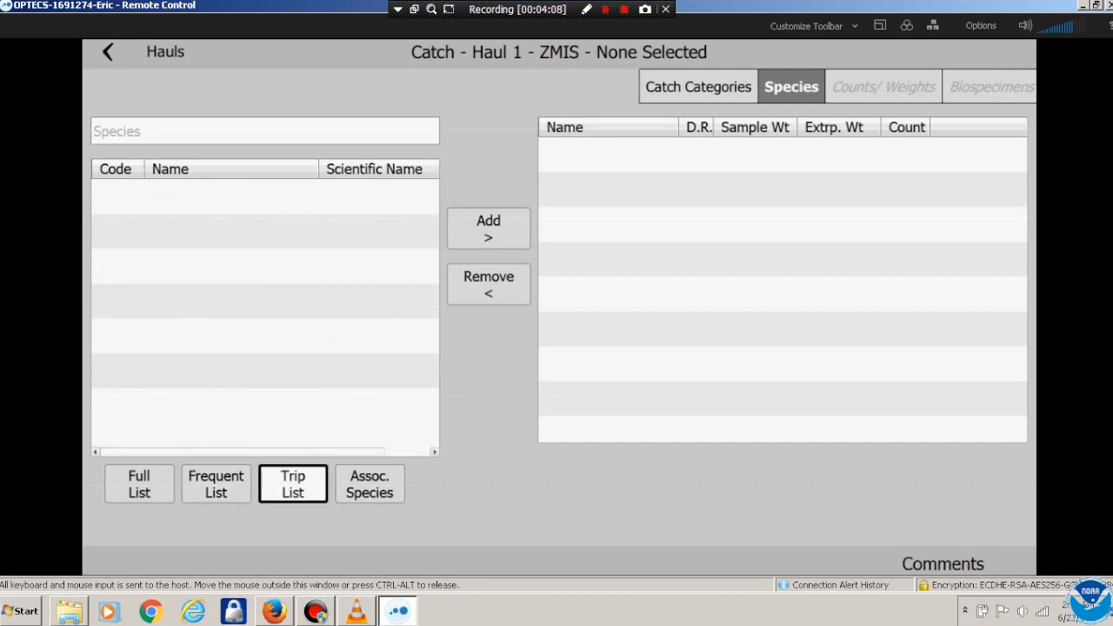
left_click(139, 484)
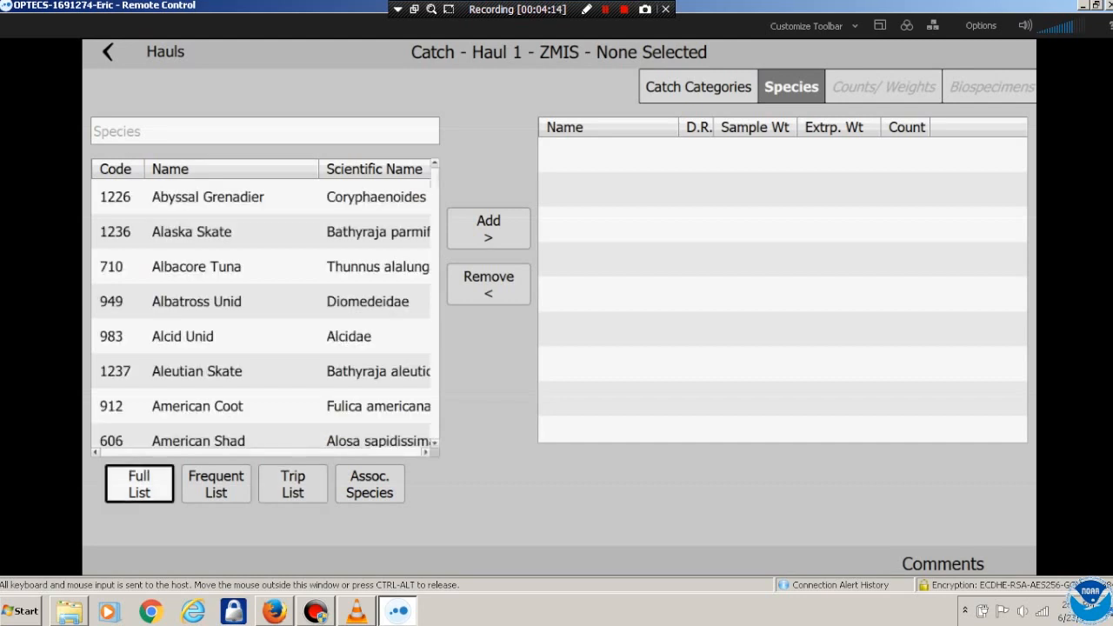
left_click(197, 372)
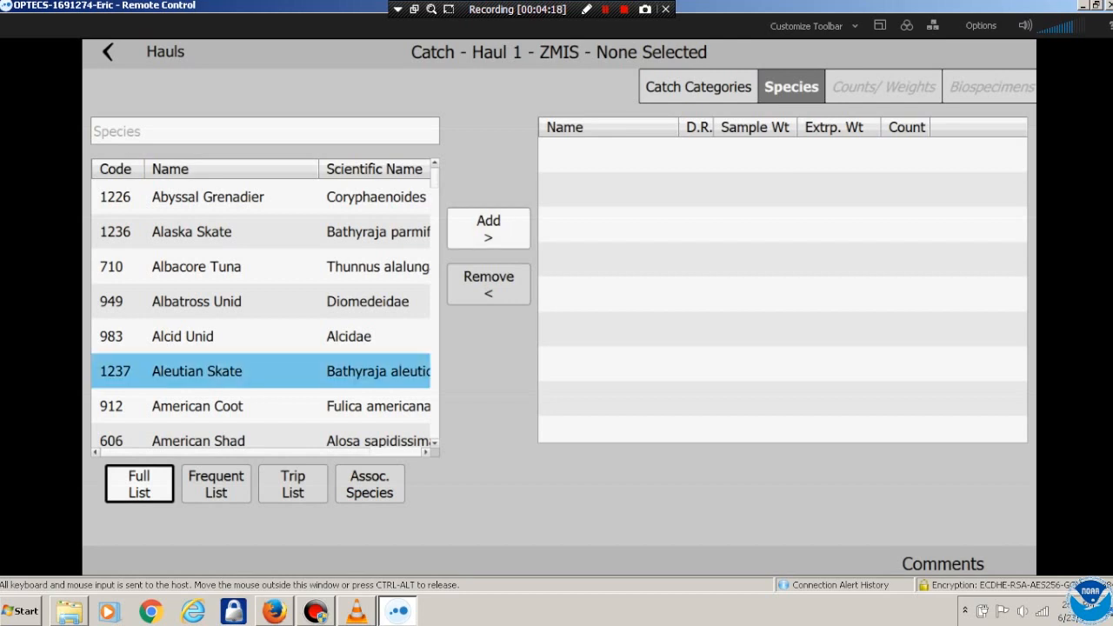
scroll(260, 313, "down", 4)
scroll(261, 313, "down", 2)
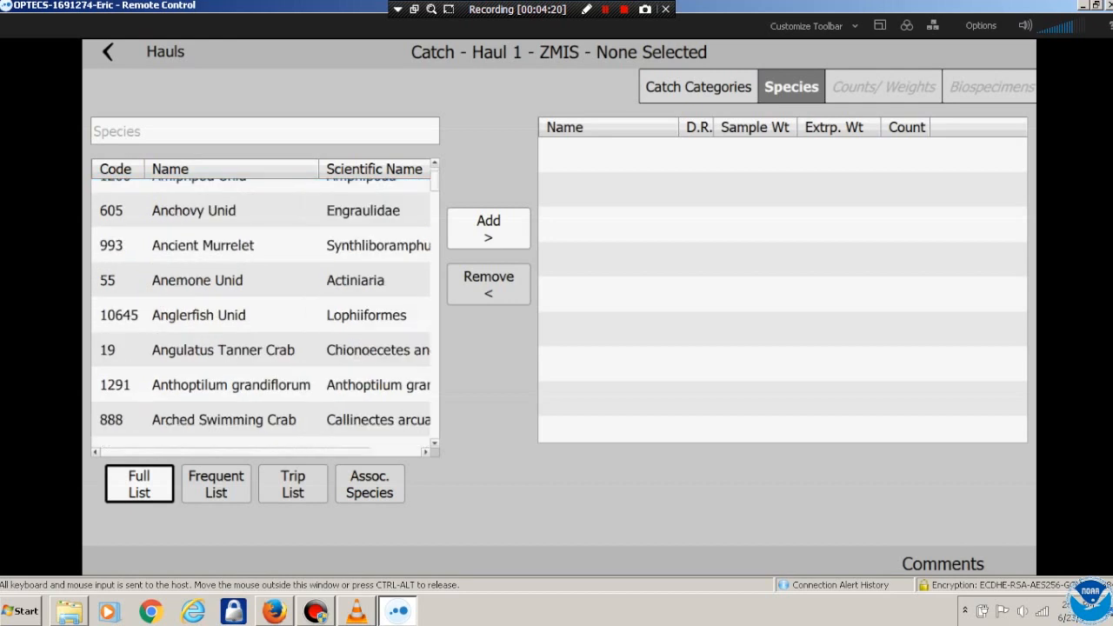
scroll(261, 313, "down", 5)
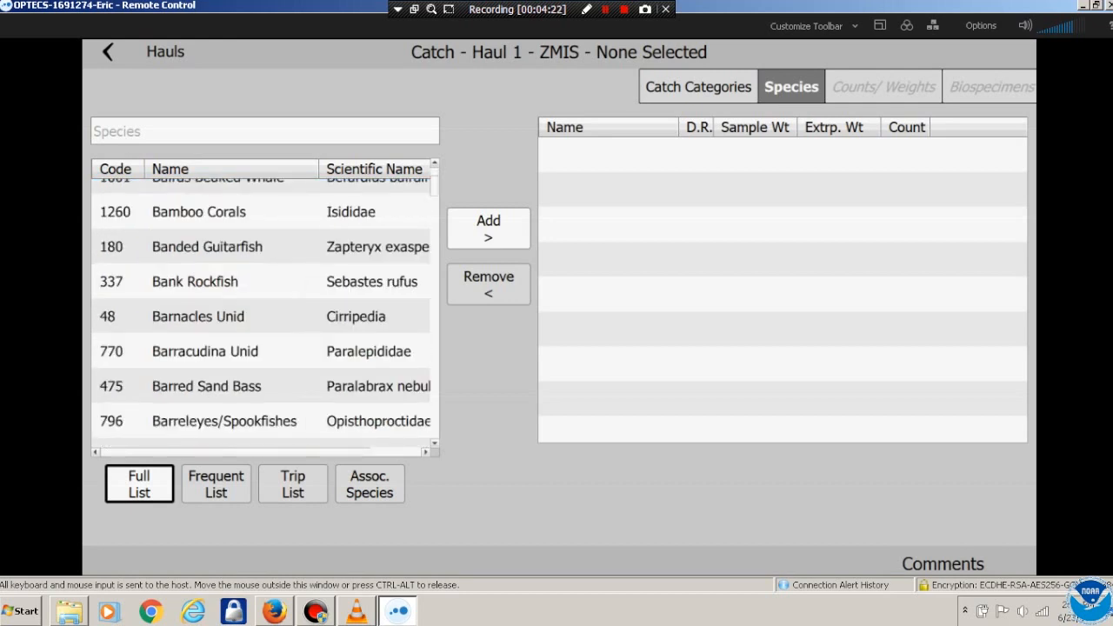
scroll(261, 313, "down", 1)
left_click(207, 373)
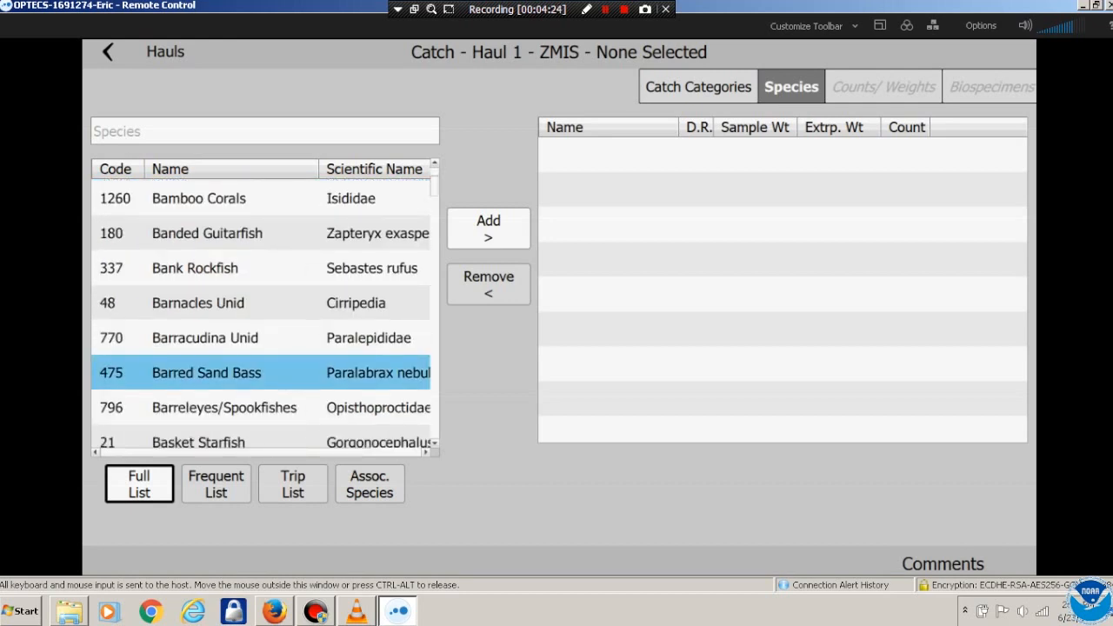
left_click(224, 408)
left_click(489, 228)
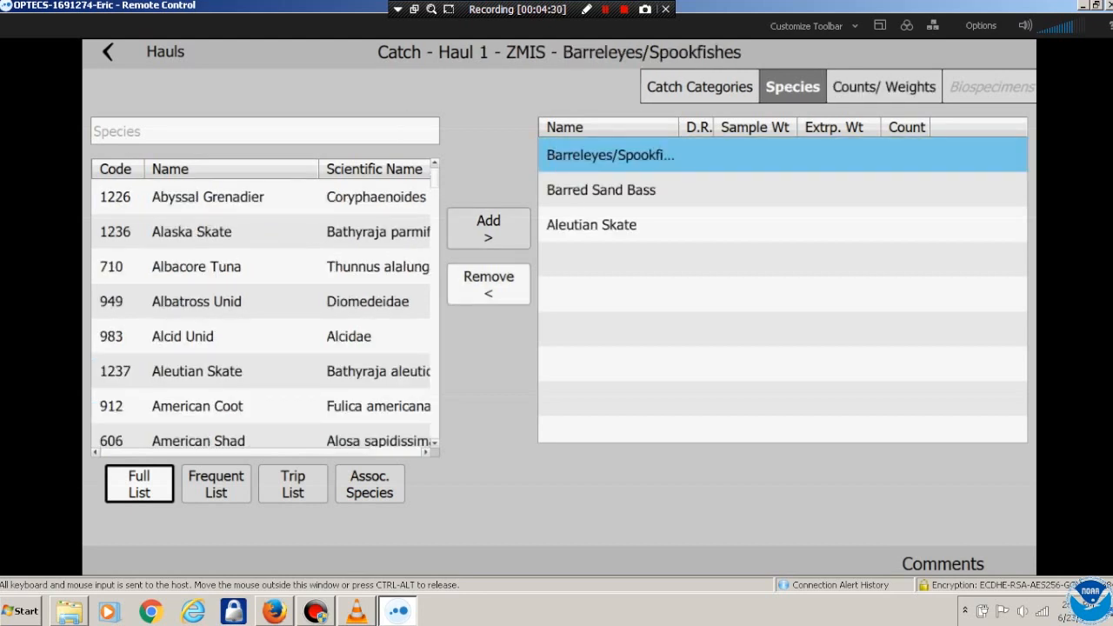
Give Aleutian Skate discard reason 13 and add a basket weighing 13 lb with a count of 3
left_click(591, 225)
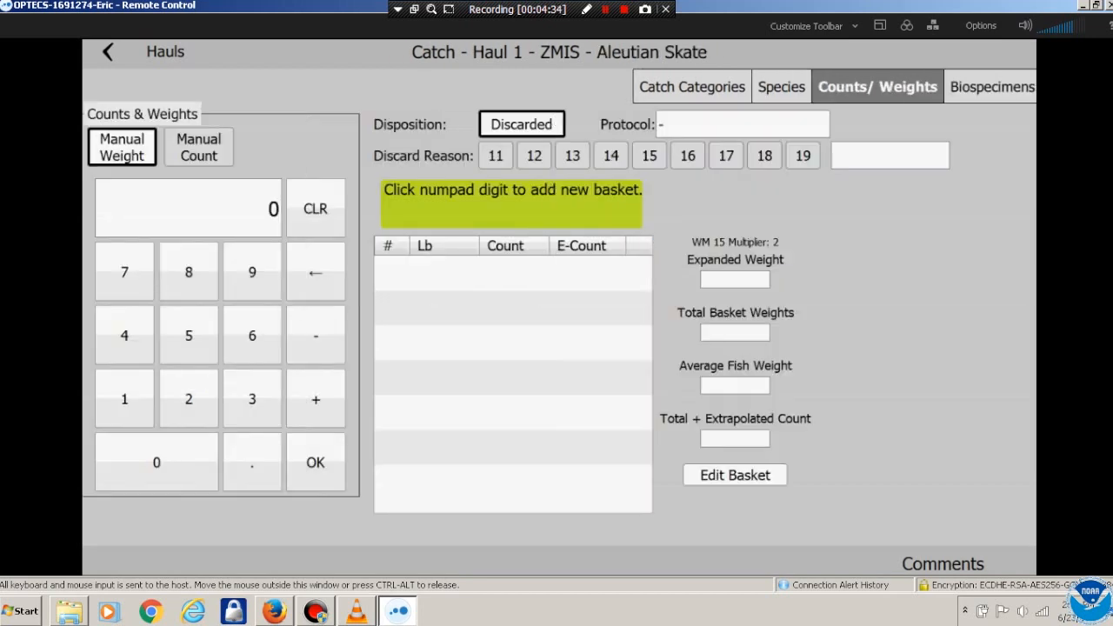
left_click(572, 156)
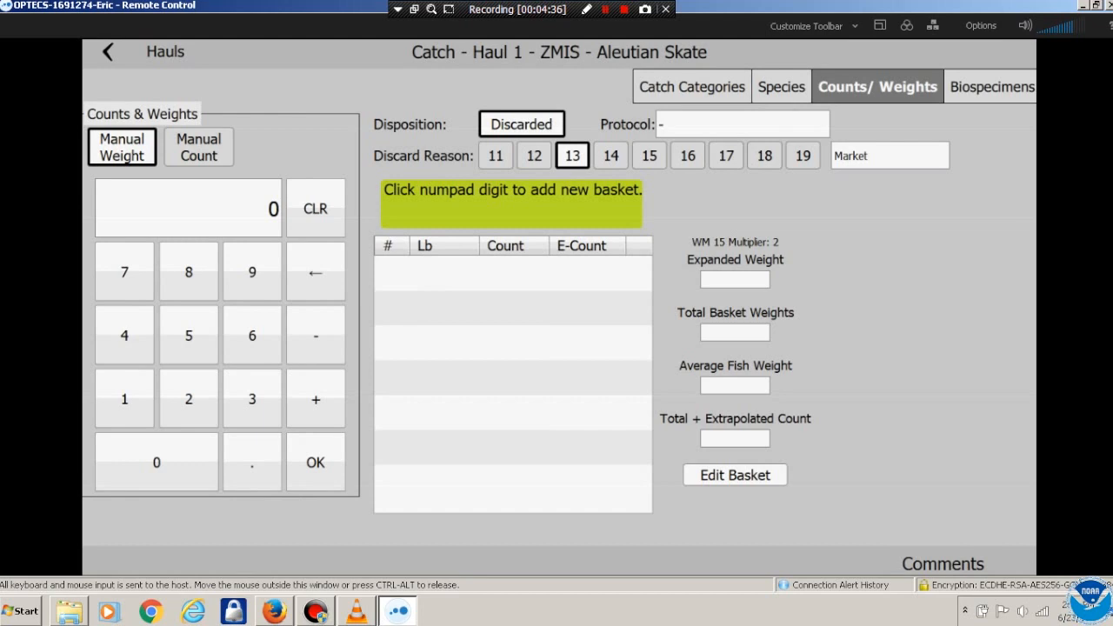
left_click(124, 398)
left_click(252, 398)
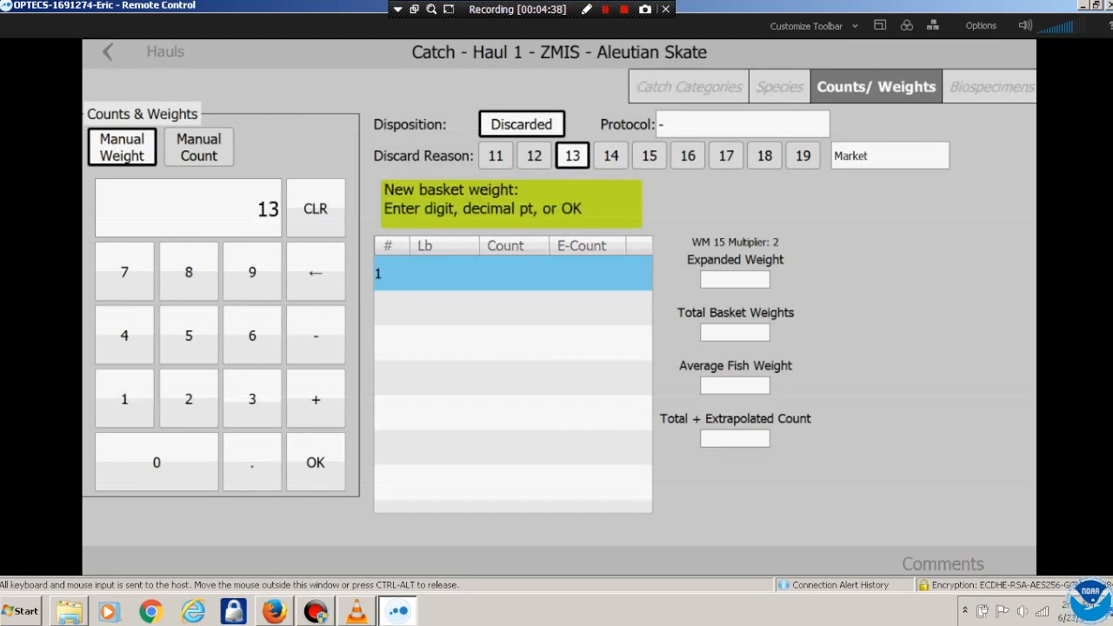
left_click(316, 462)
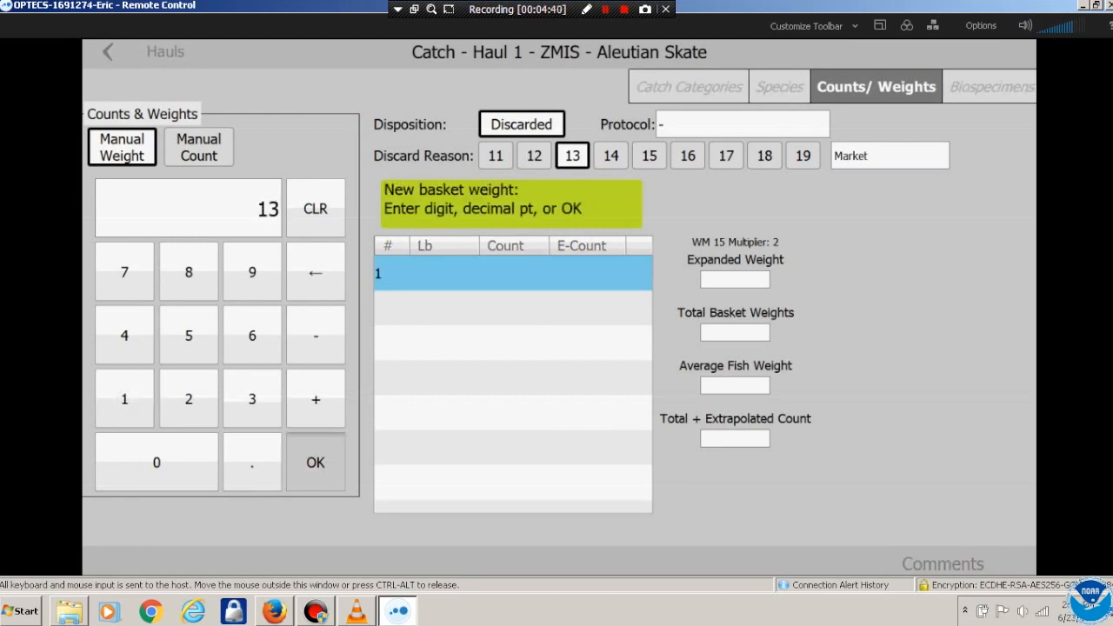
left_click(252, 399)
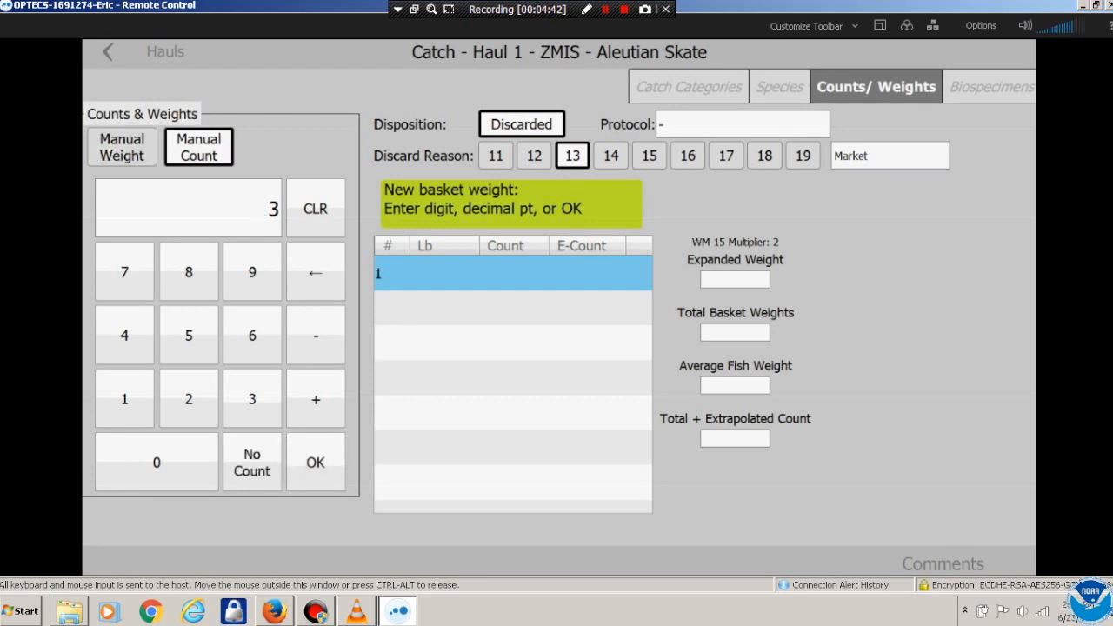
left_click(316, 462)
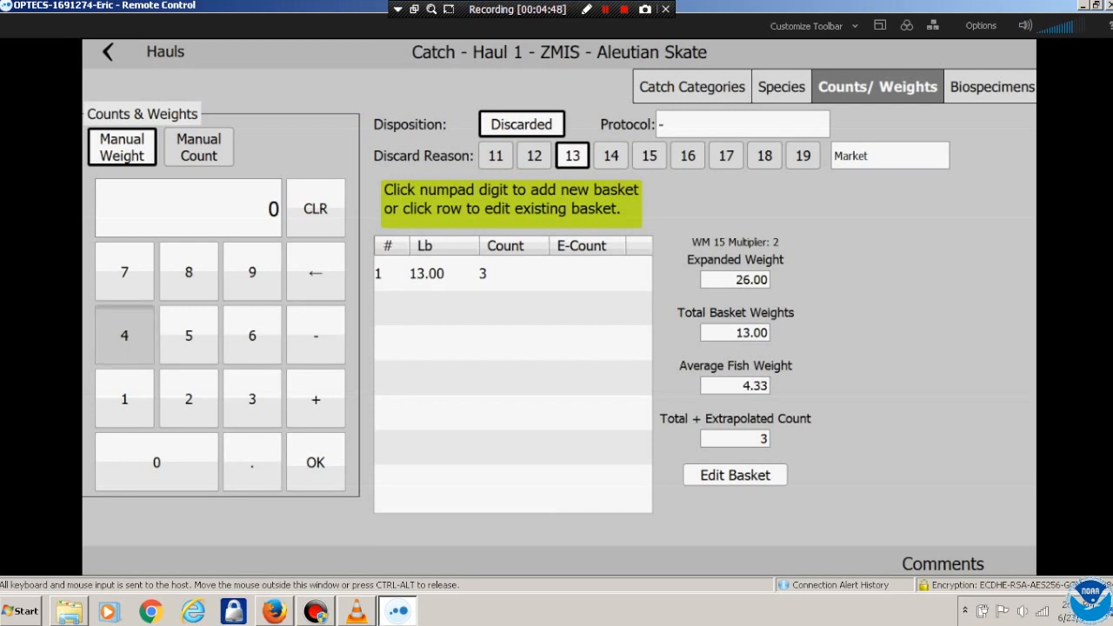
Add a second Aleutian Skate basket weighing 40 lb with no count
left_click(124, 335)
left_click(157, 463)
left_click(315, 463)
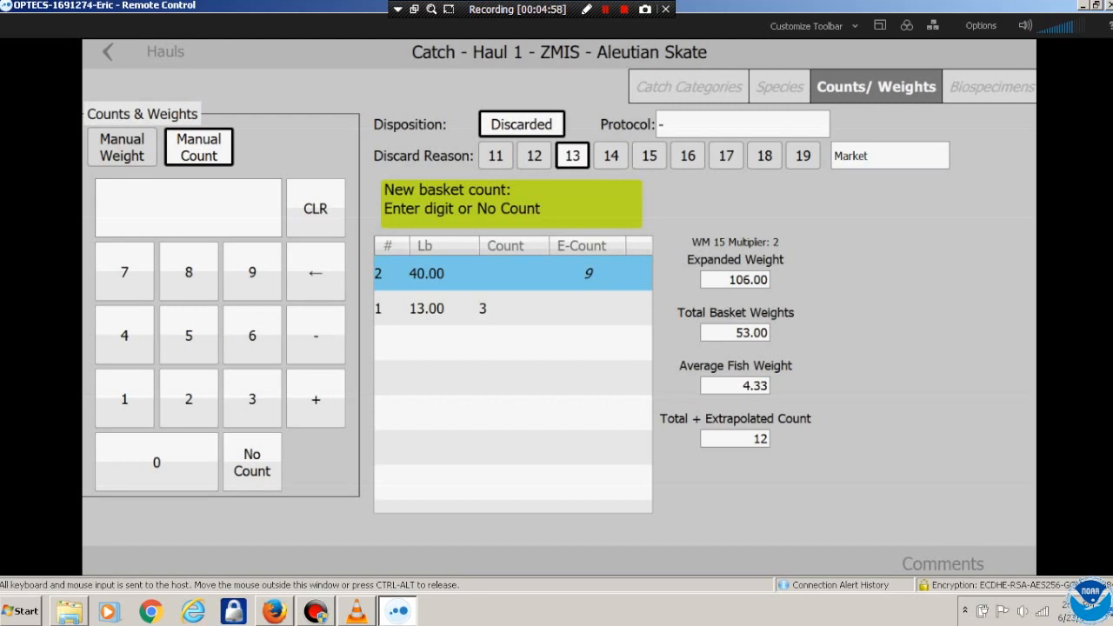
left_click(252, 463)
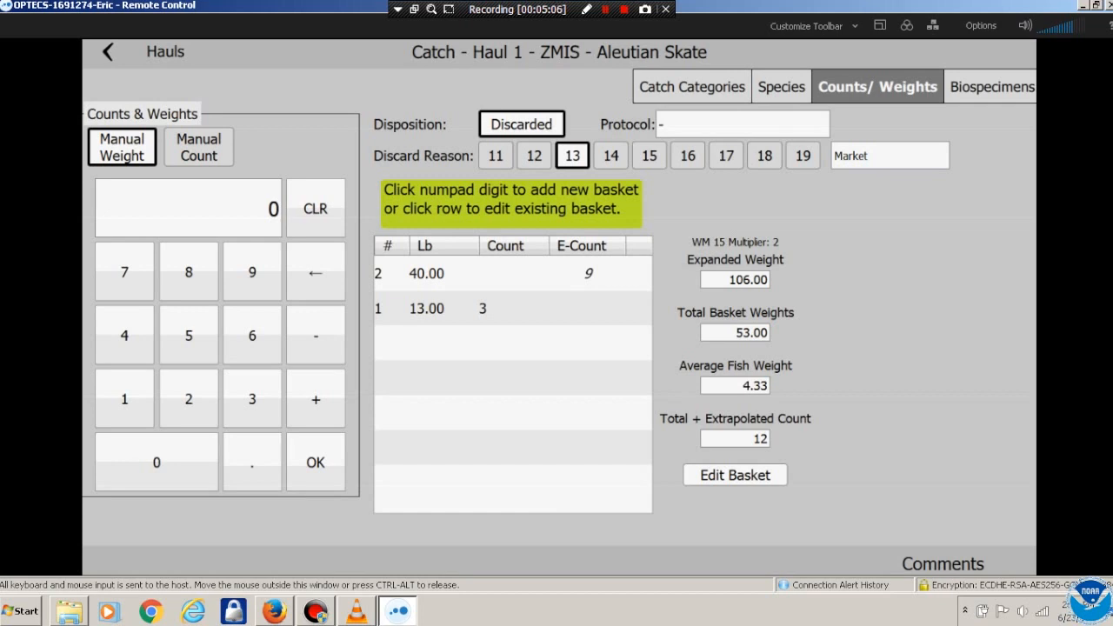
Switch to Barred Sand Bass in the species list and set its discard reason to 13
left_click(991, 87)
left_click(877, 87)
left_click(781, 87)
left_click(643, 189)
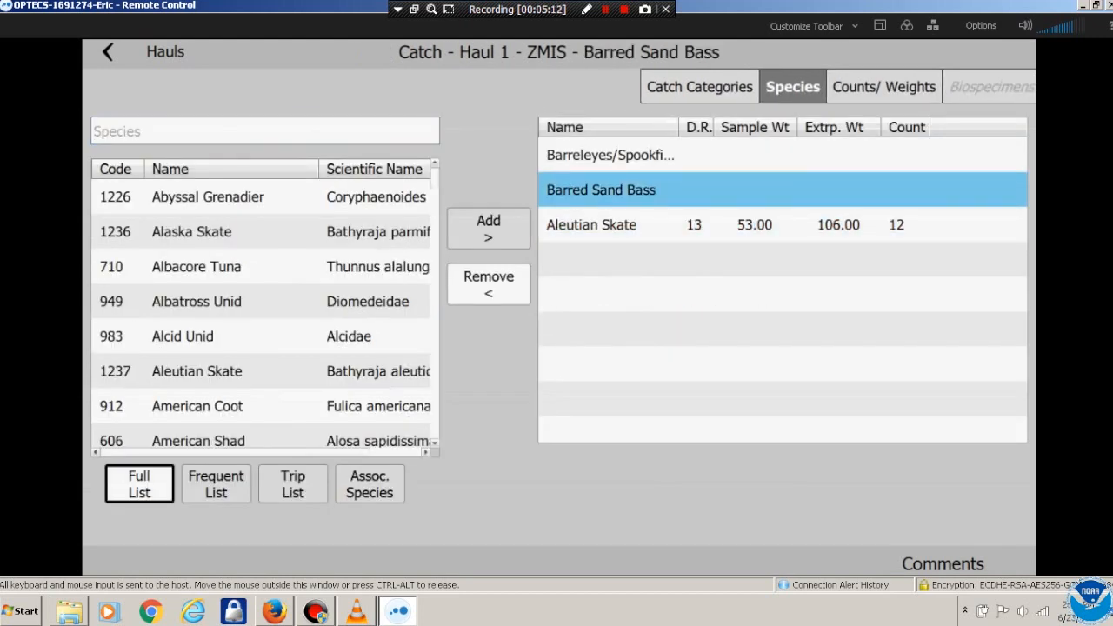
left_click(883, 87)
left_click(188, 398)
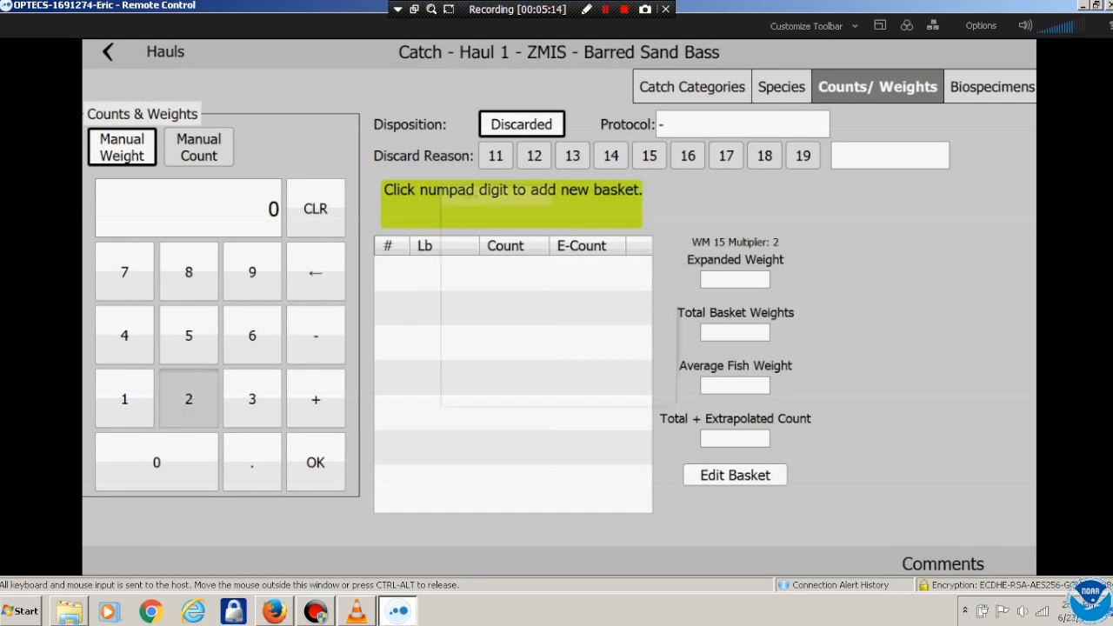
left_click(559, 360)
left_click(572, 156)
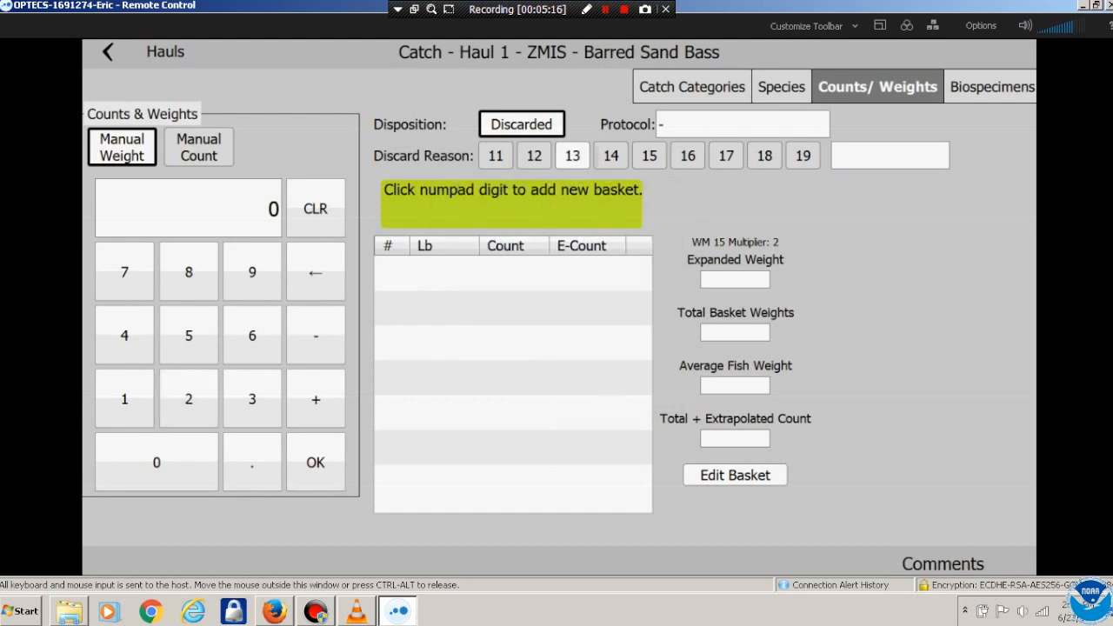
Add a Barred Sand Bass basket weighing 23 lb with a count of 32
left_click(188, 398)
left_click(252, 398)
left_click(315, 462)
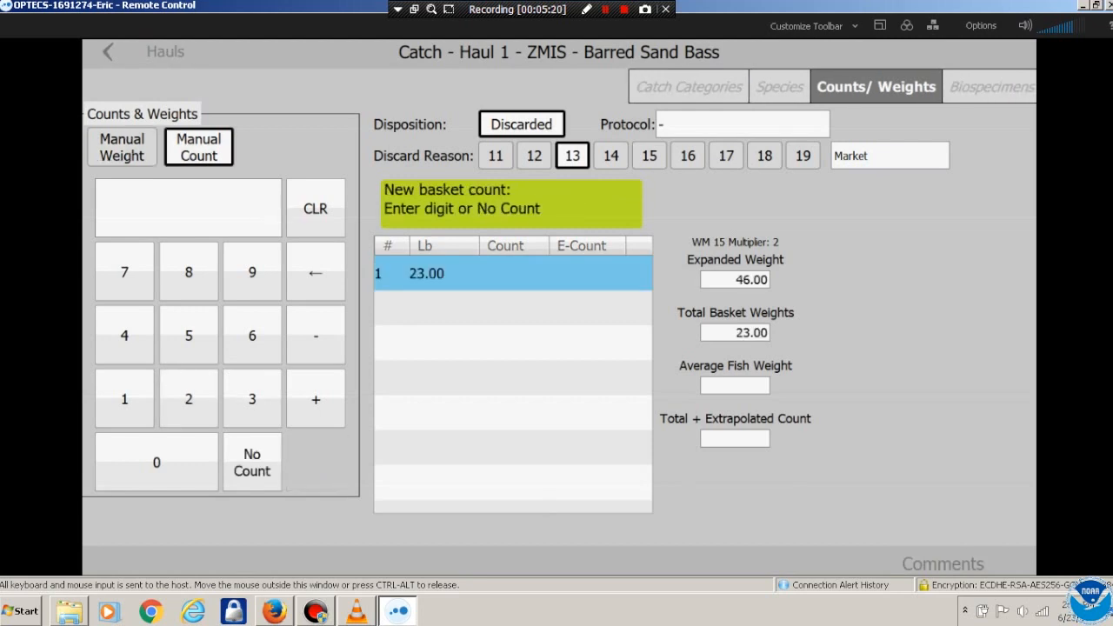
left_click(252, 399)
left_click(187, 398)
left_click(315, 461)
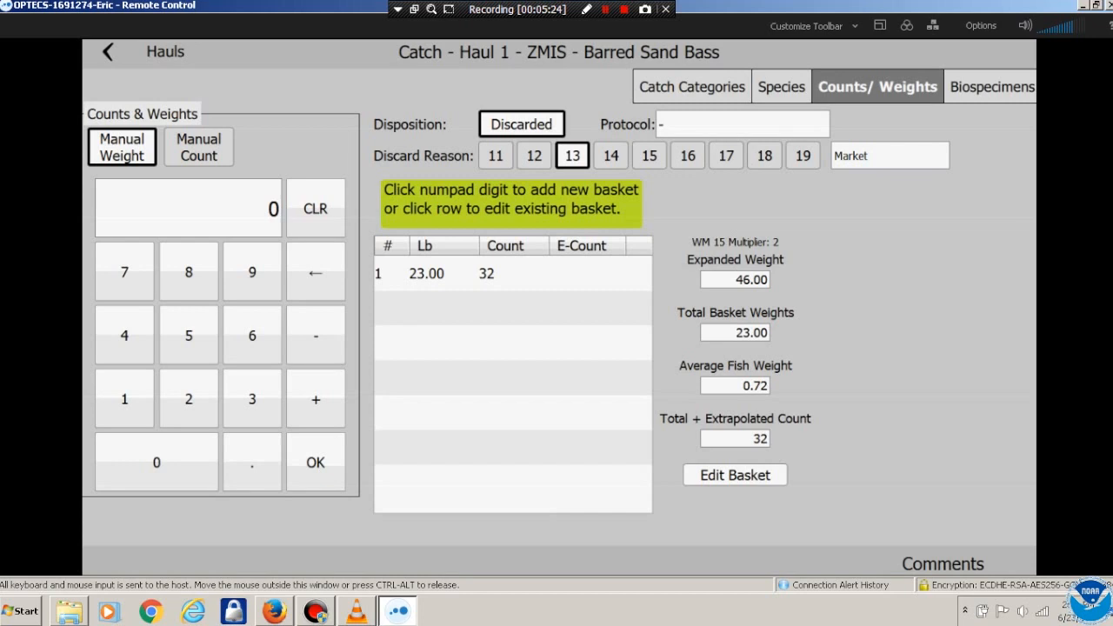
Switch to Barreleyes/Spookfishes in the species list and set its discard reason to 13
left_click(781, 86)
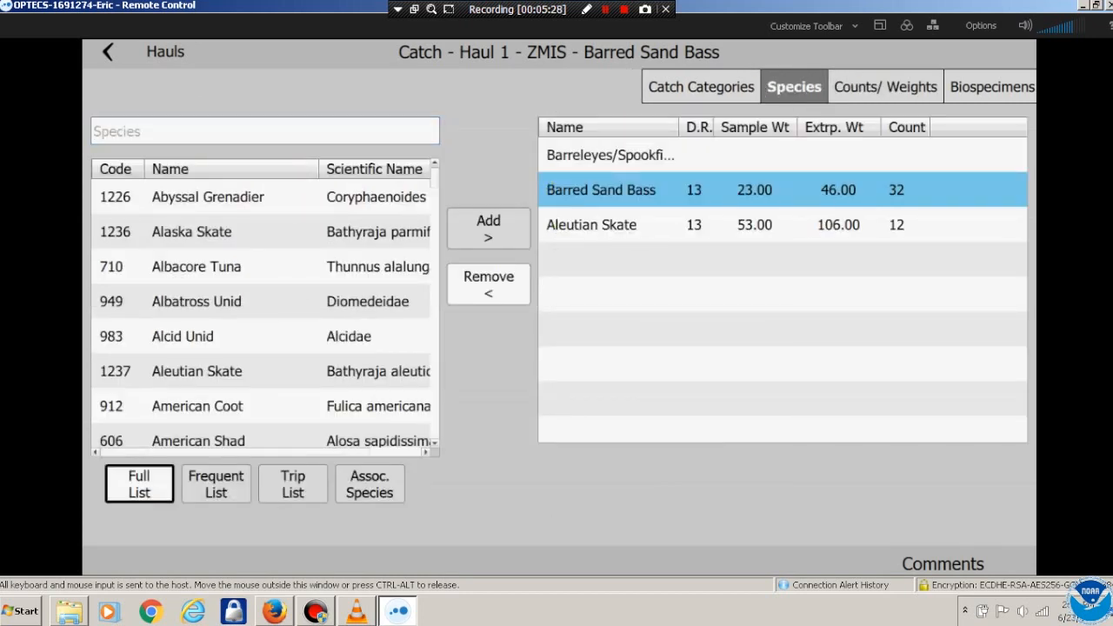
left_click(609, 156)
left_click(884, 87)
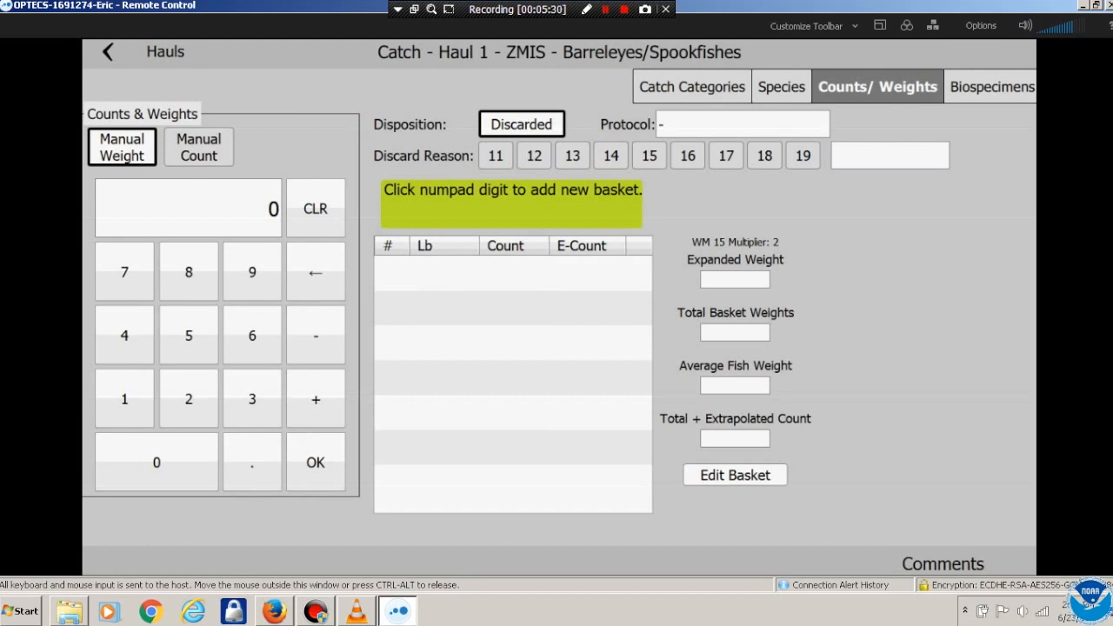
left_click(124, 399)
left_click(559, 360)
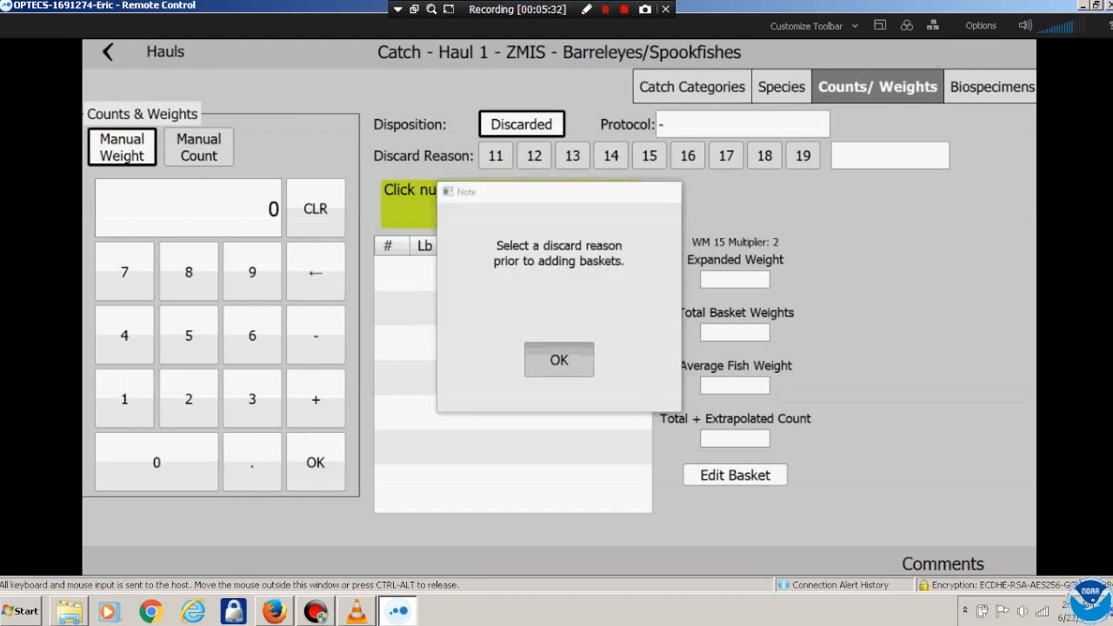
left_click(573, 155)
Add a Barreleyes/Spookfishes basket weighing 1.5 lb with a count of 1
left_click(124, 399)
left_click(252, 463)
left_click(188, 336)
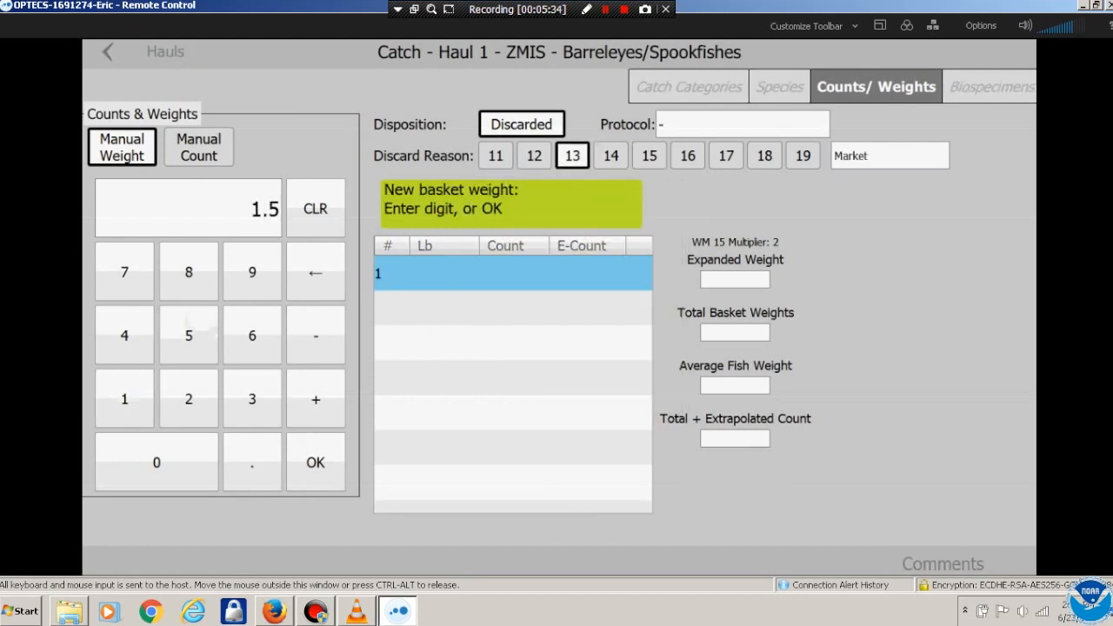
left_click(315, 462)
left_click(124, 399)
left_click(316, 462)
Review the sample and extrapolated weights of the species against the ZMIS category weight, and look at the Barred Sand Bass biospecimens
left_click(781, 87)
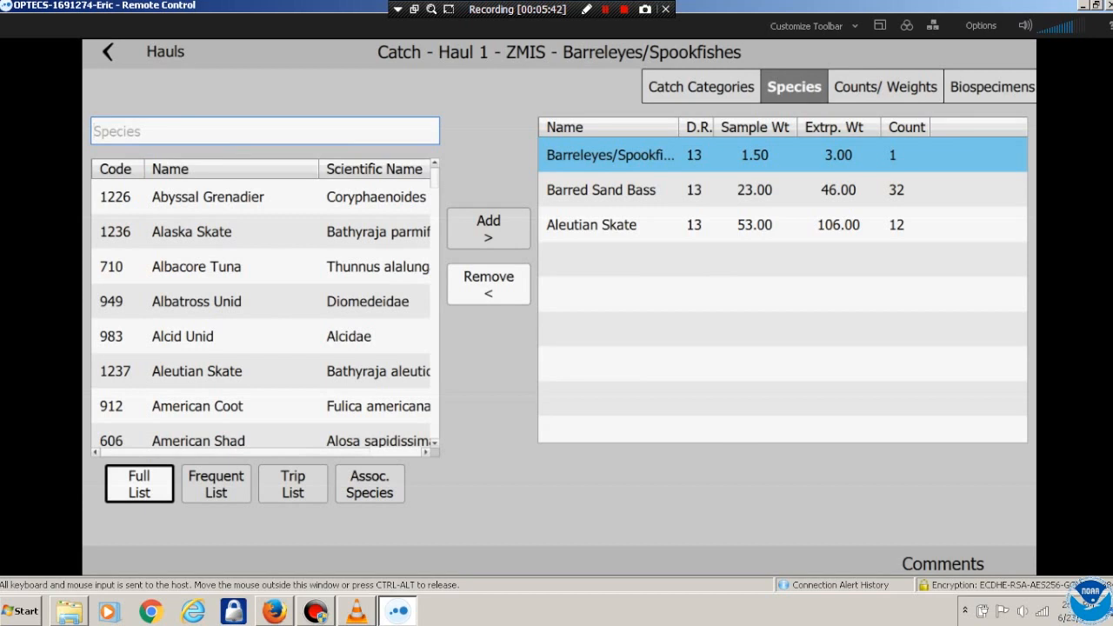
left_click(701, 87)
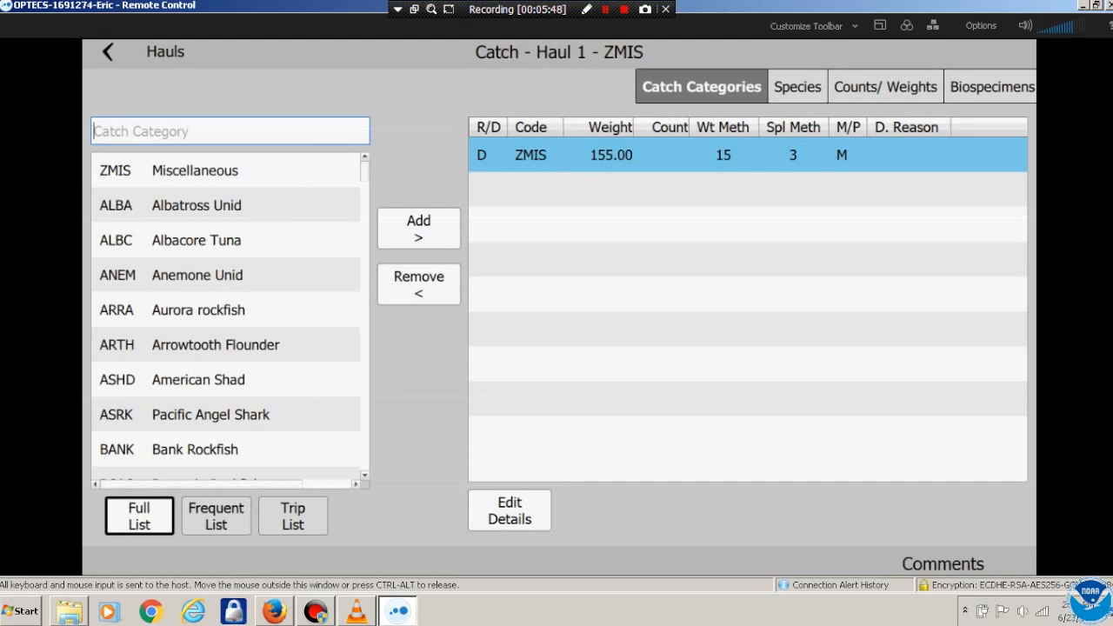
left_click(797, 87)
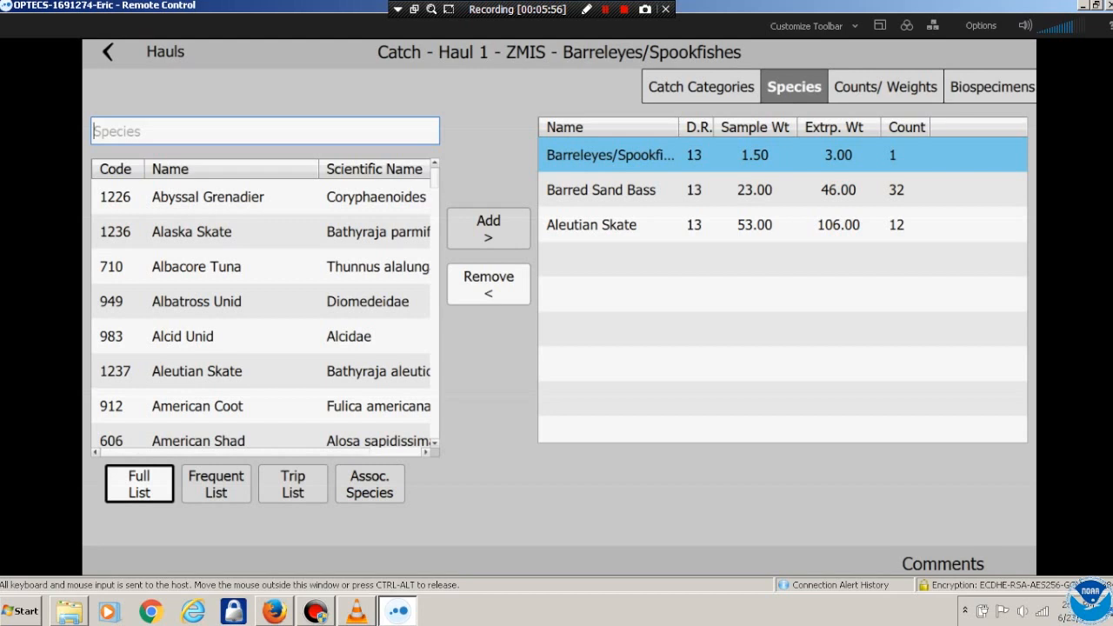
left_click(701, 86)
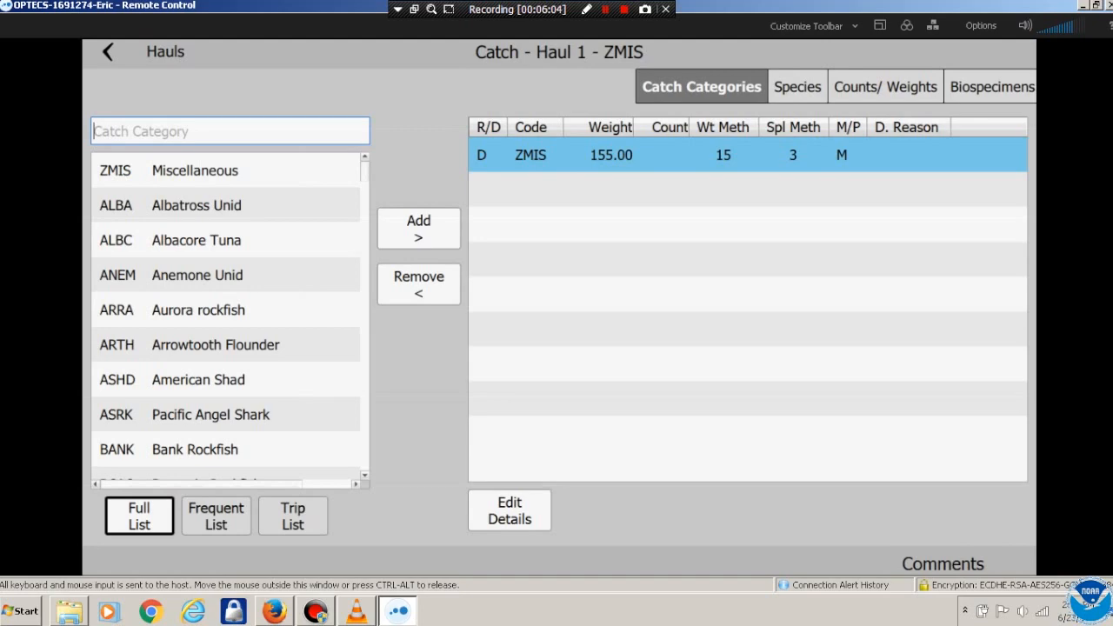
left_click(798, 87)
left_click(885, 87)
left_click(991, 87)
left_click(873, 87)
left_click(792, 86)
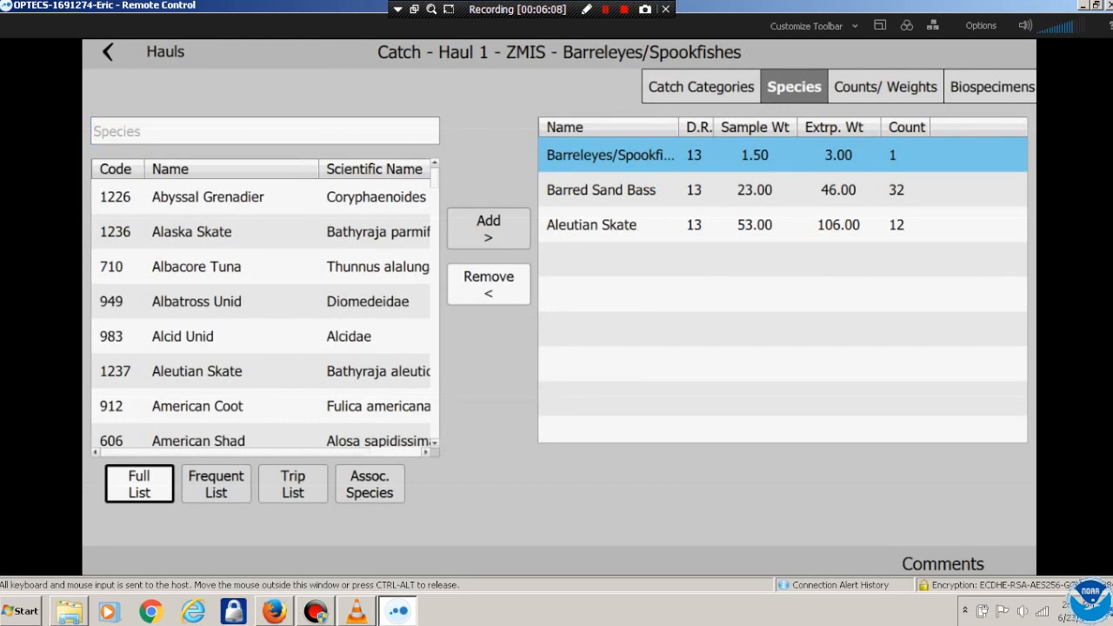
left_click(688, 190)
left_click(700, 87)
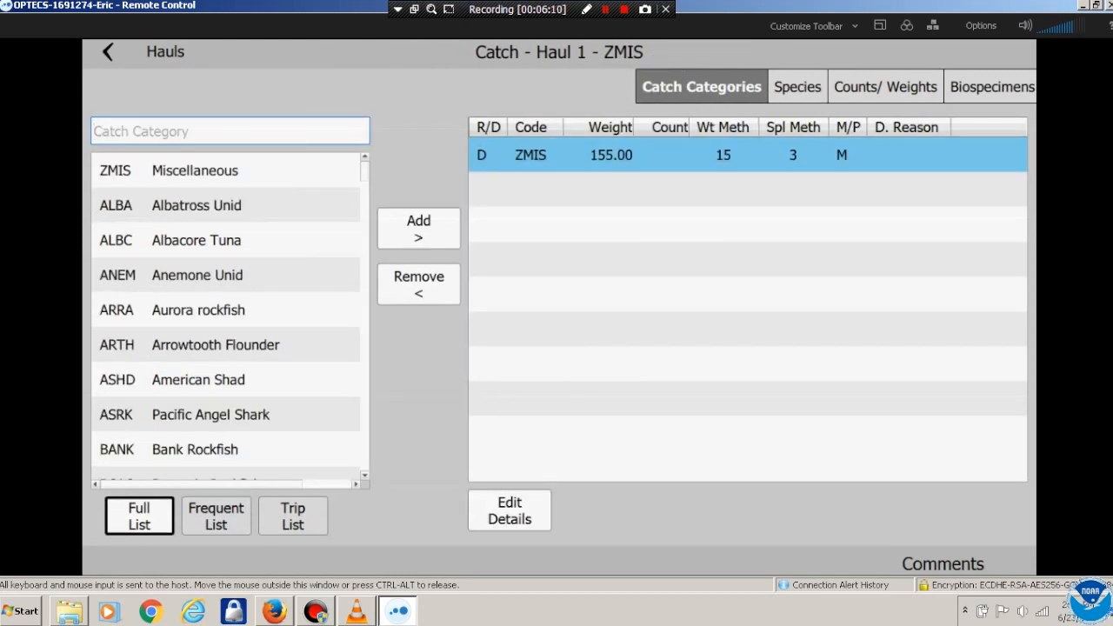
left_click(992, 87)
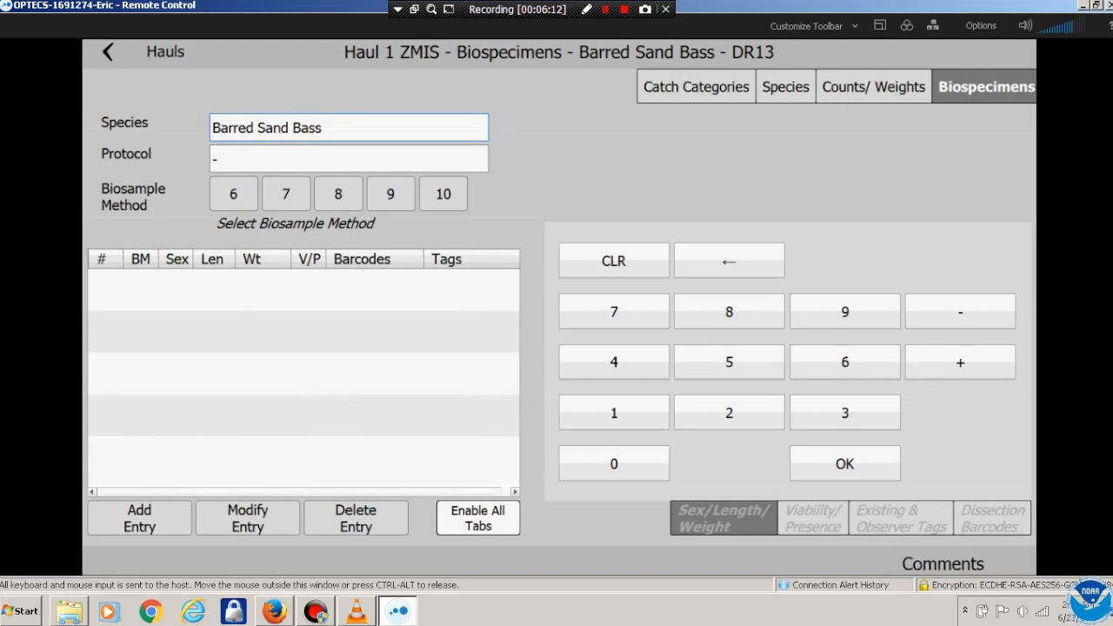
left_click(874, 87)
left_click(786, 87)
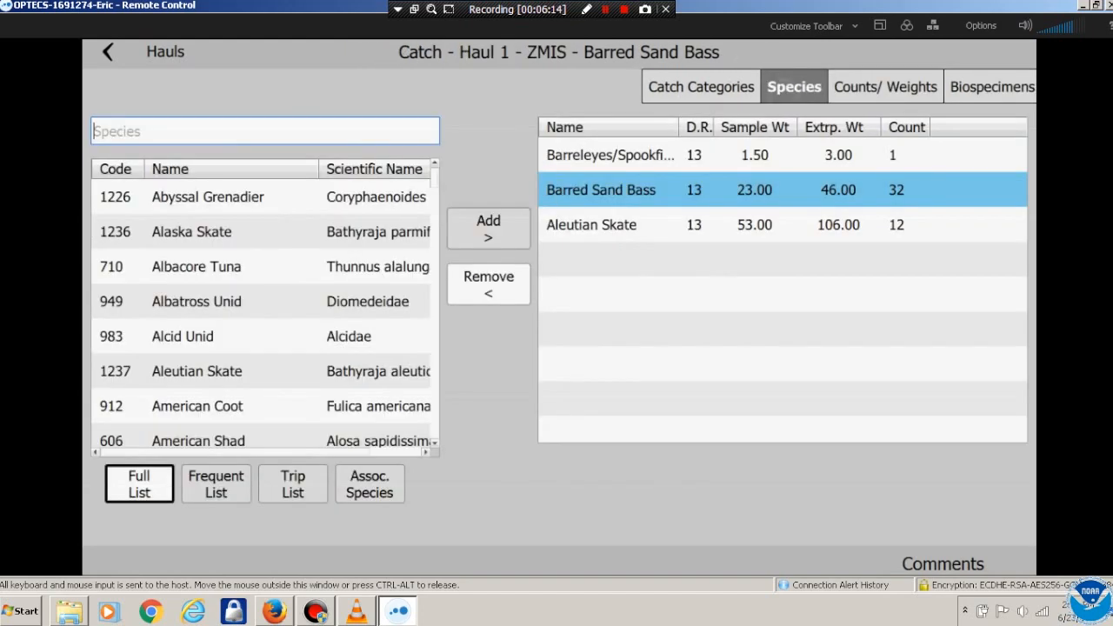
Add the ARTH Arrowtooth Flounder catch category as discarded with weight method 1, sample method 1 and purity Pure
left_click(701, 87)
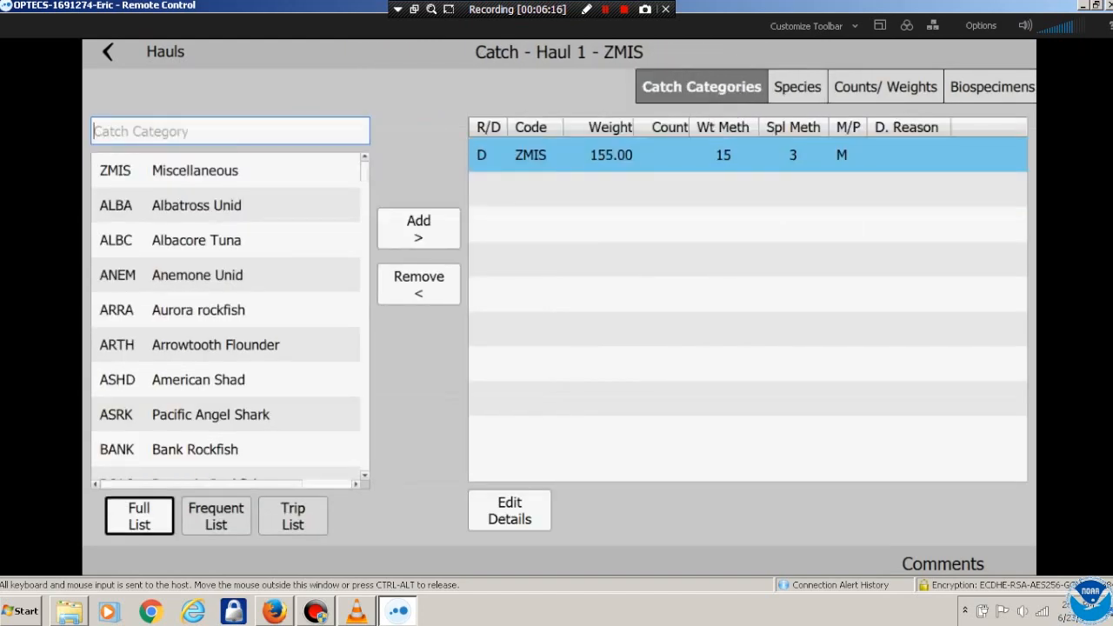
left_click(216, 345)
left_click(418, 228)
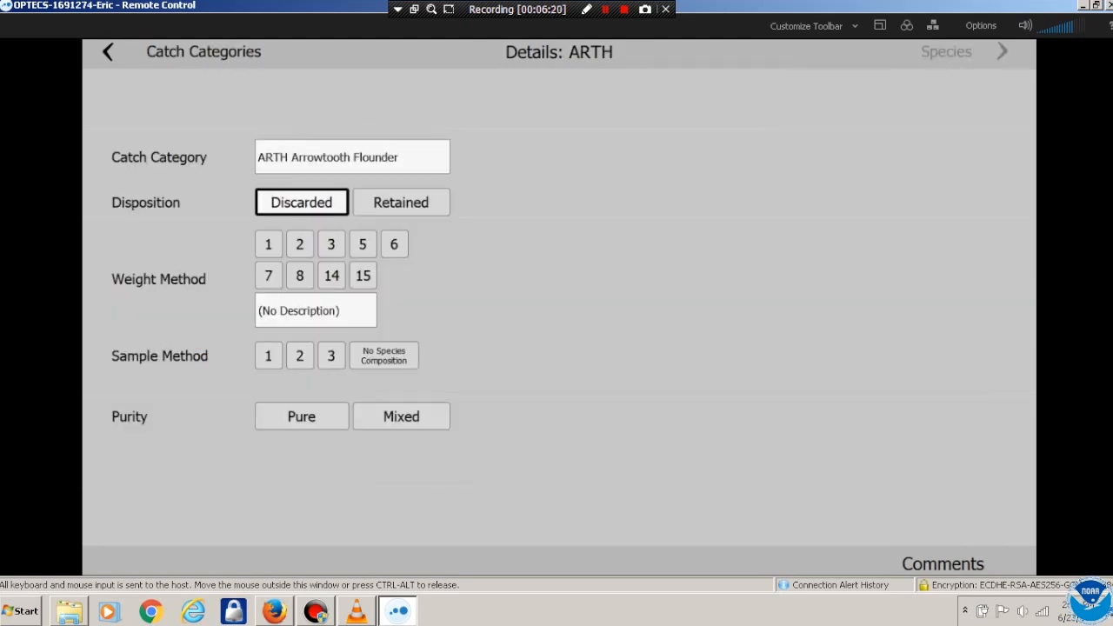
left_click(269, 244)
left_click(269, 355)
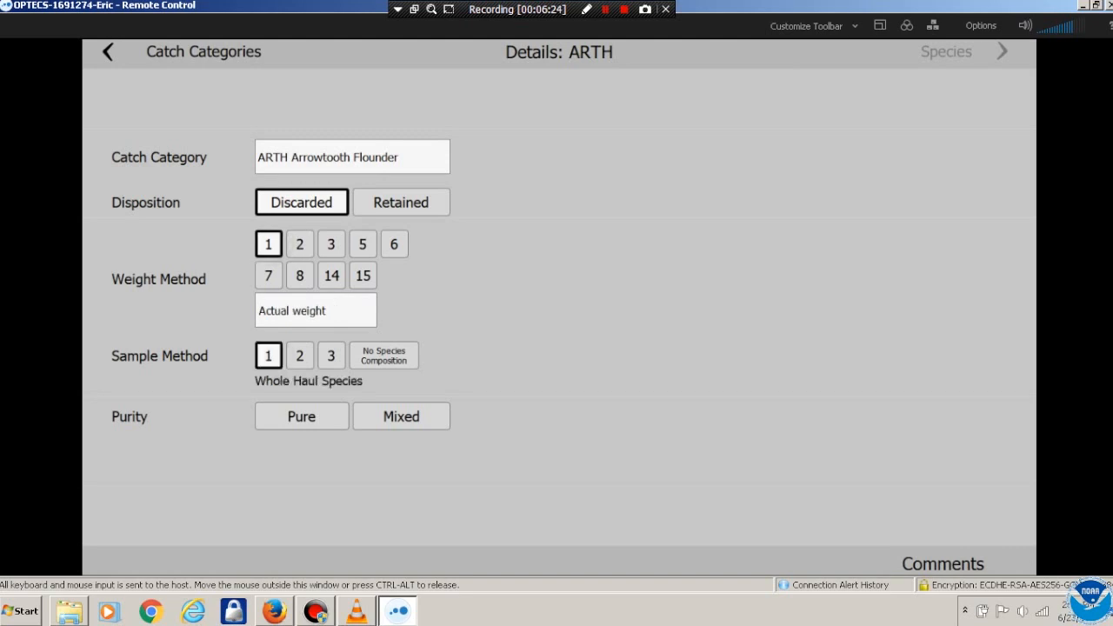
left_click(302, 416)
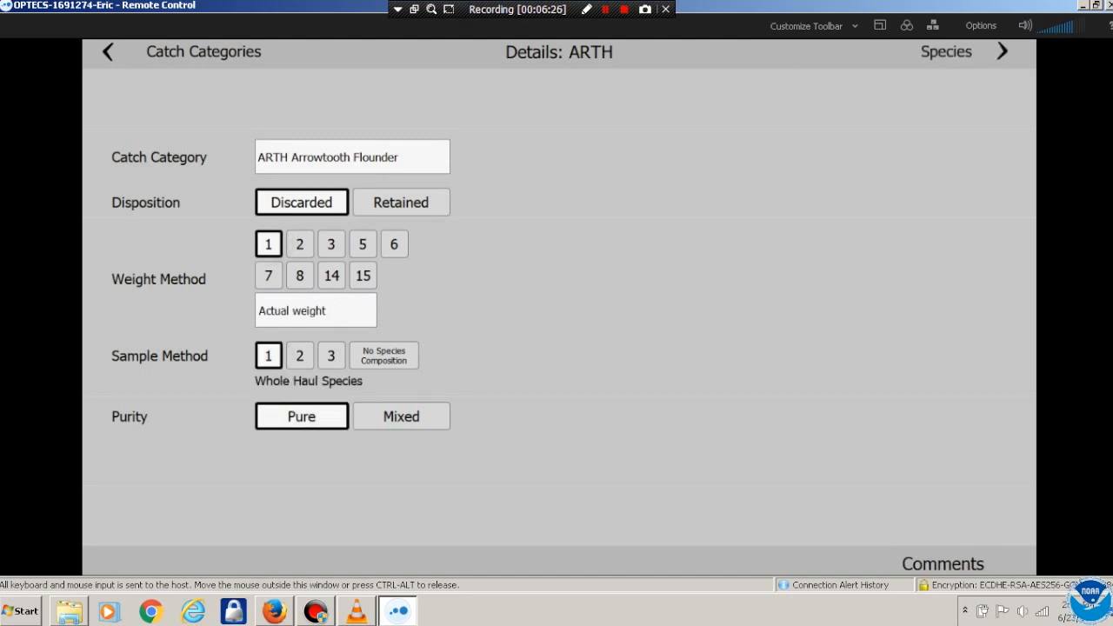
left_click(1001, 51)
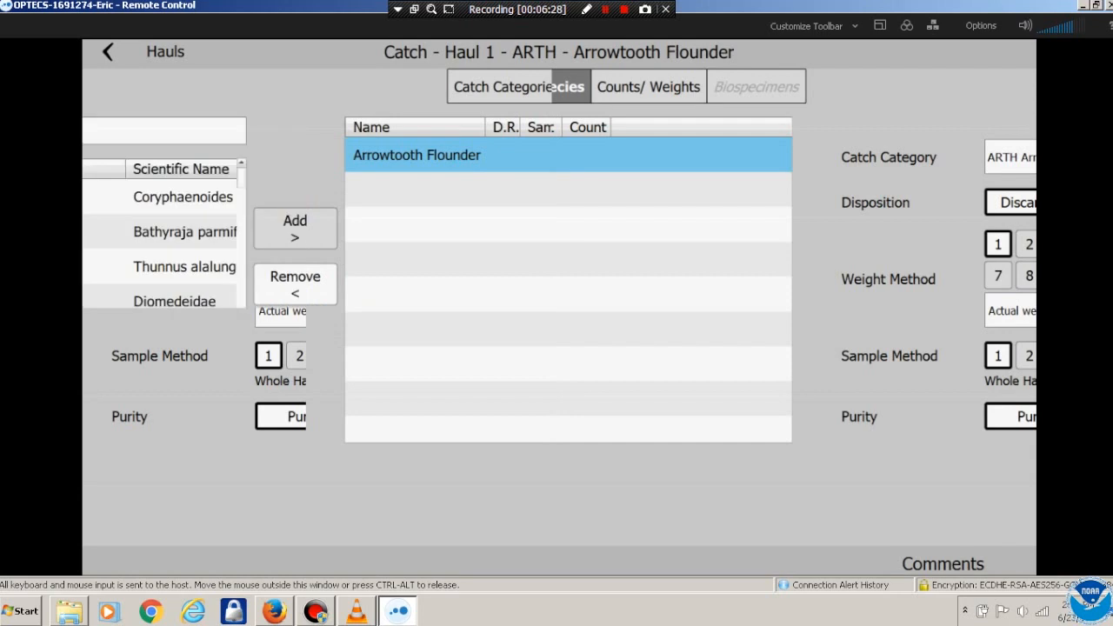
Set the discard reason for the Arrowtooth Flounder counts and weights to 13
left_click(877, 87)
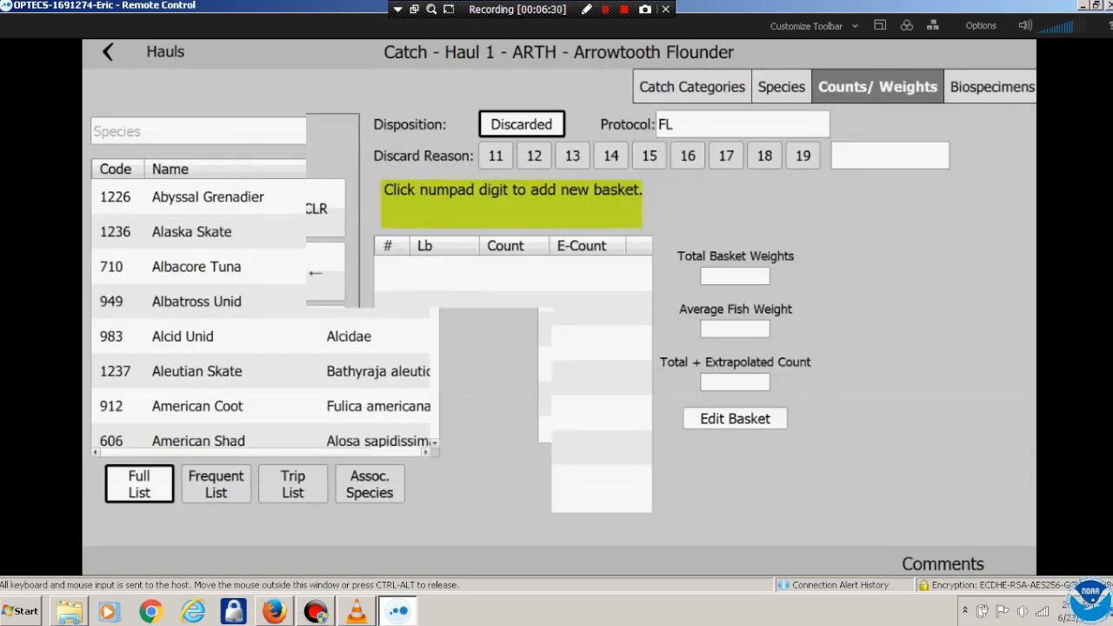
left_click(249, 344)
left_click(559, 359)
left_click(572, 156)
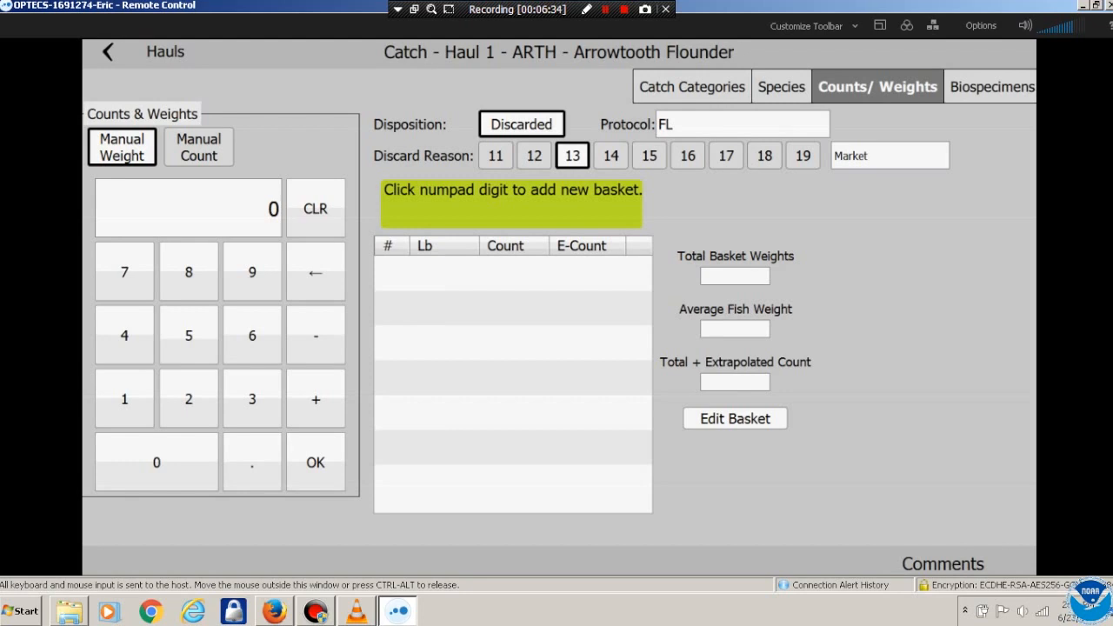
Add an Arrowtooth Flounder basket weighing 26 lb with a count of 20
left_click(188, 398)
left_click(252, 334)
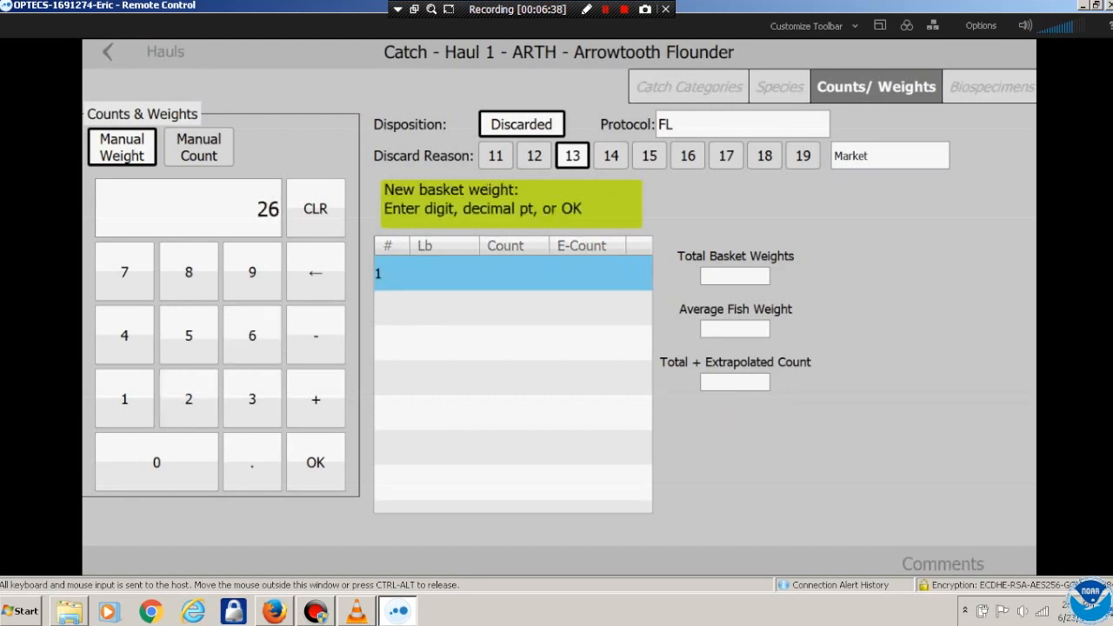
left_click(315, 462)
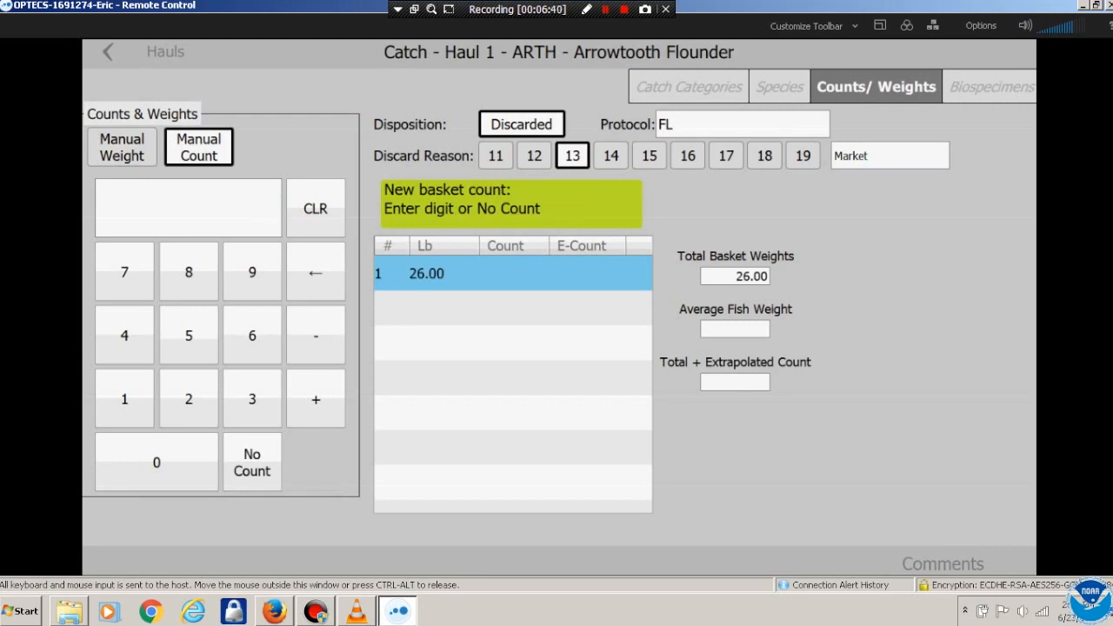
left_click(188, 398)
left_click(157, 462)
left_click(315, 462)
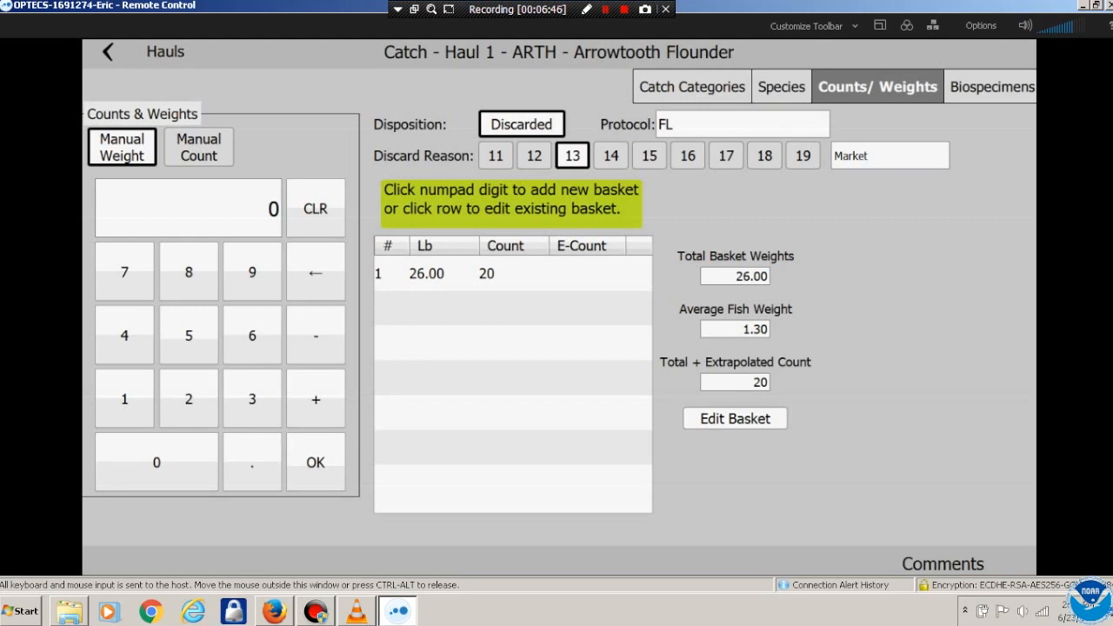
Add the first Arrowtooth Flounder biospecimen using biosample method 9 with a length of 10
left_click(991, 87)
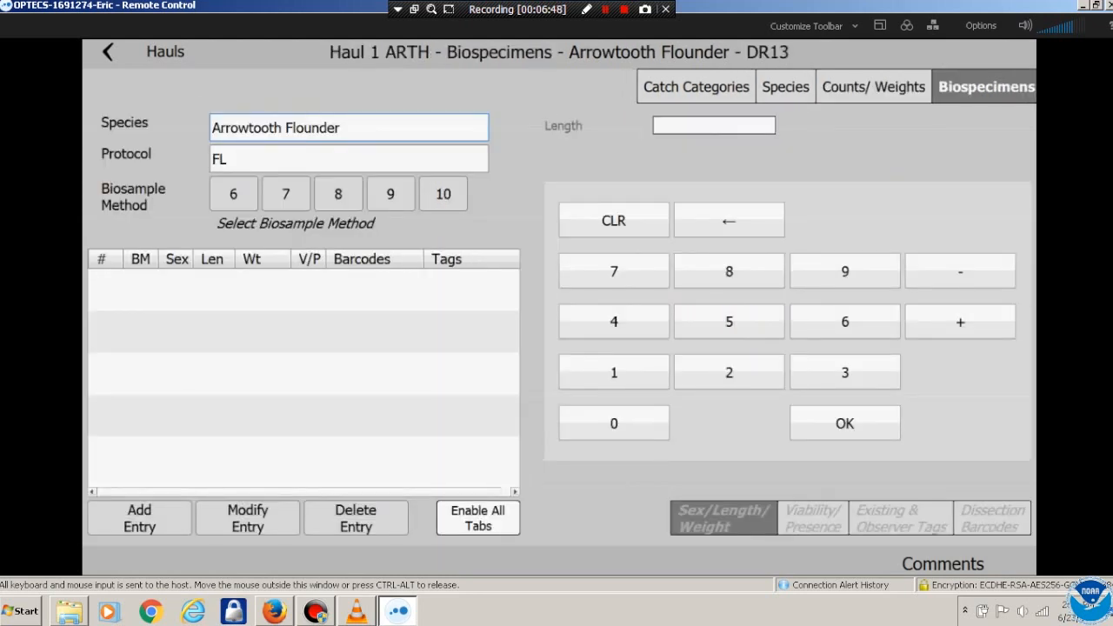
left_click(391, 194)
left_click(139, 518)
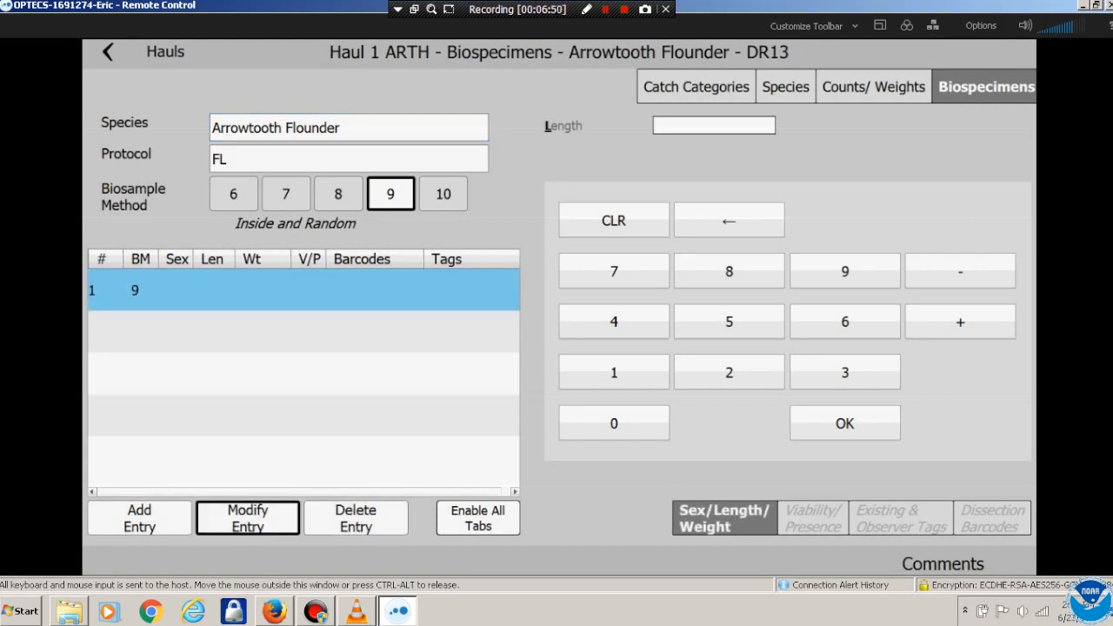
left_click(613, 373)
left_click(614, 423)
left_click(844, 424)
Add two more Arrowtooth Flounder biospecimens with biosample method 9, each with a length of 12
left_click(139, 519)
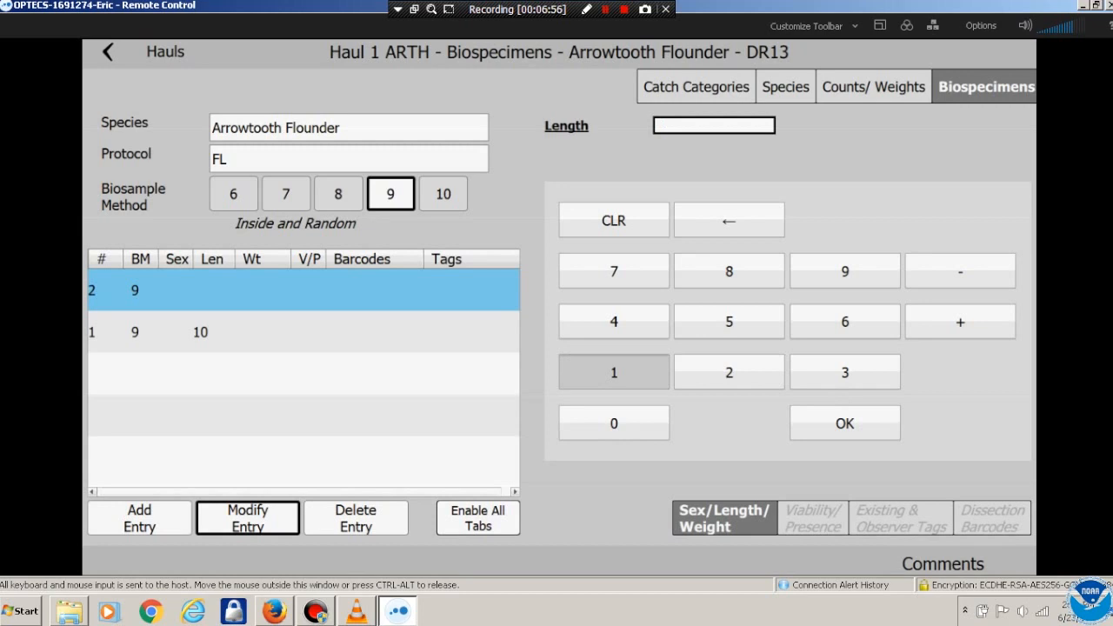
left_click(140, 518)
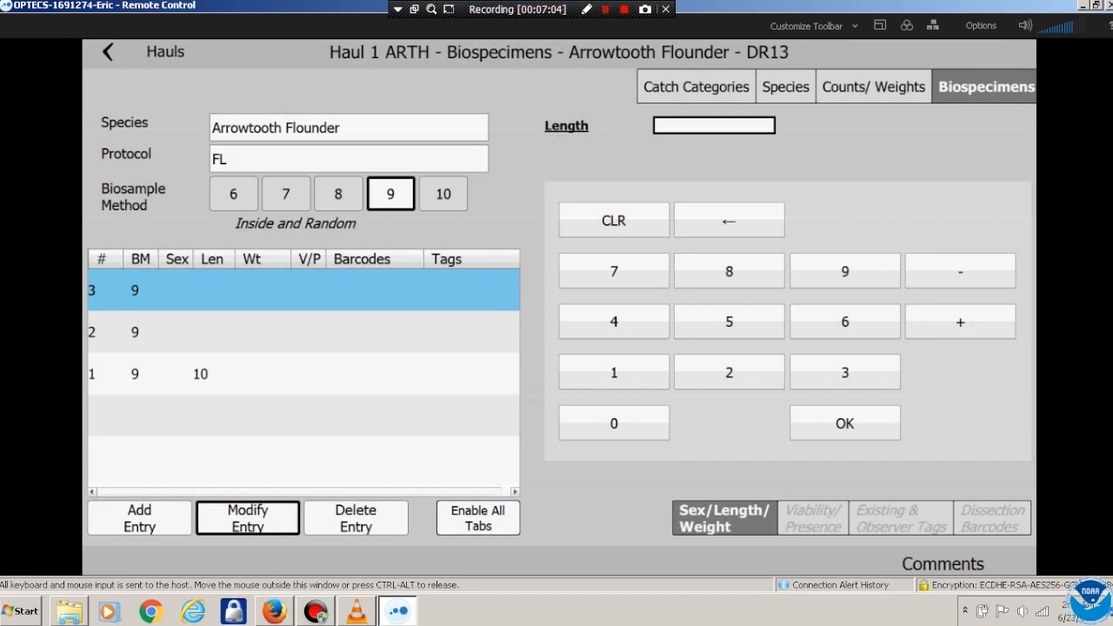
left_click(304, 332)
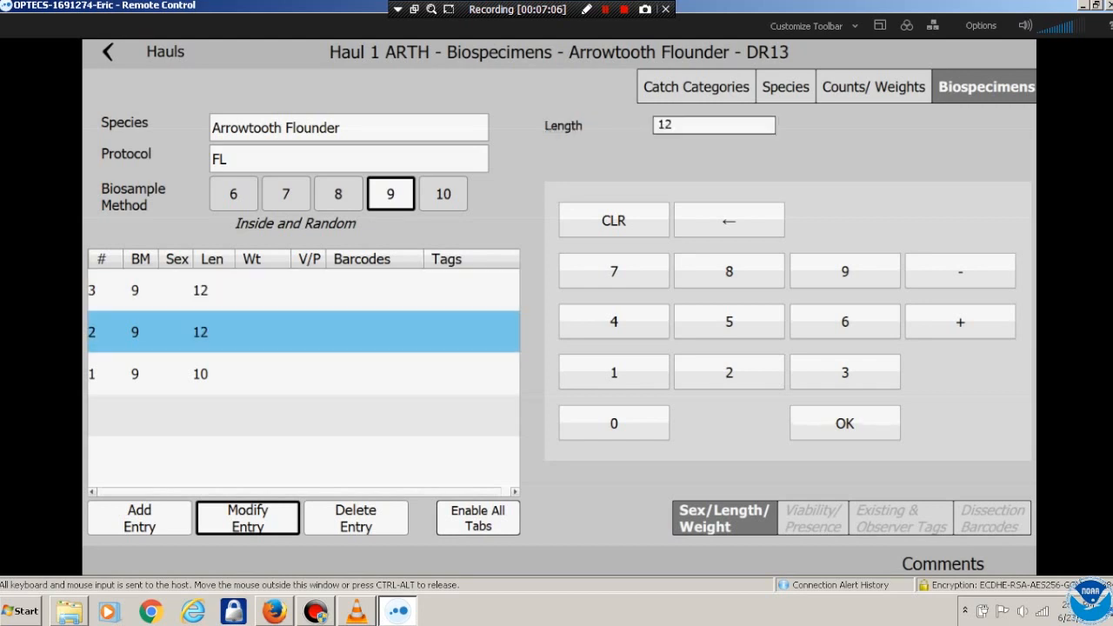
Add a fourth Arrowtooth Flounder biospecimen with biosample method 9 and a length of 56
left_click(139, 518)
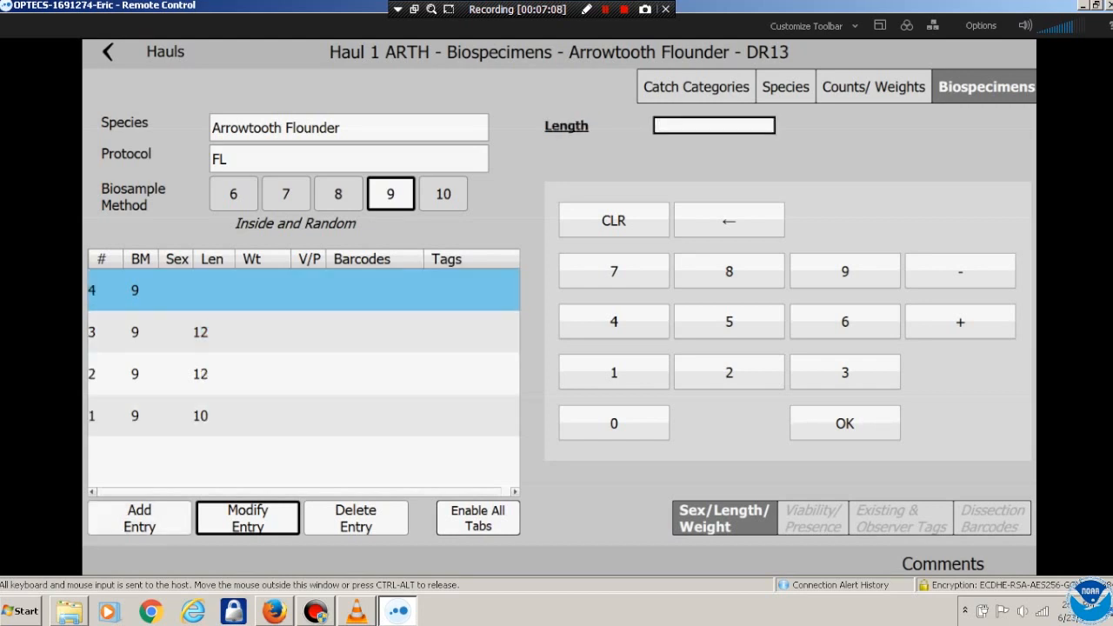
left_click(729, 321)
left_click(844, 322)
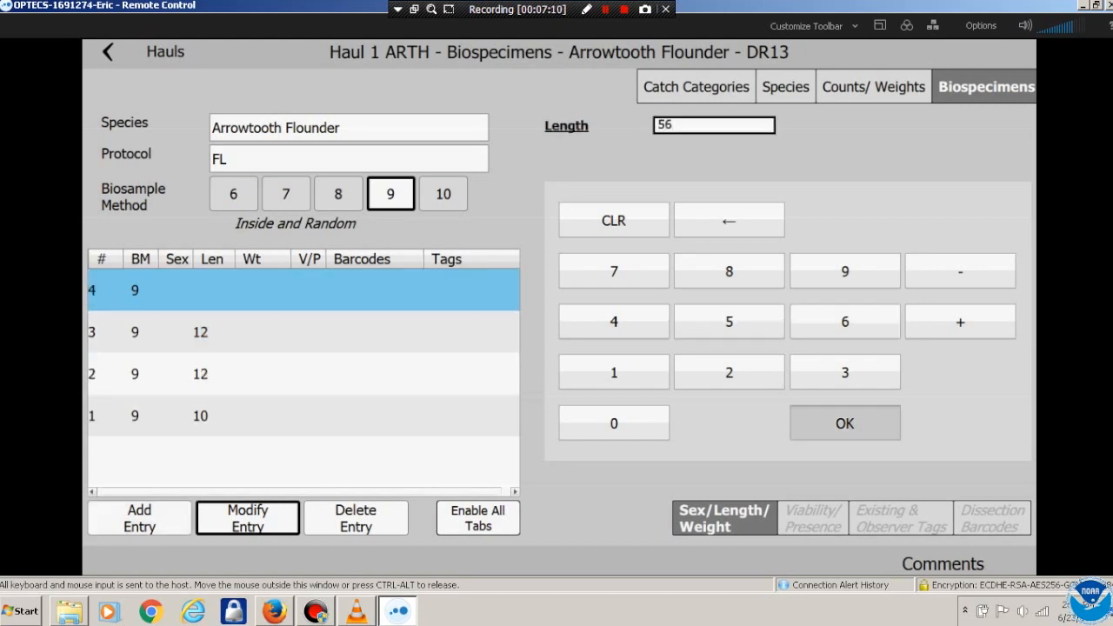
left_click(844, 423)
Add a fifth Arrowtooth Flounder biospecimen with a length of 23 and return to the haul's catch categories
left_click(139, 518)
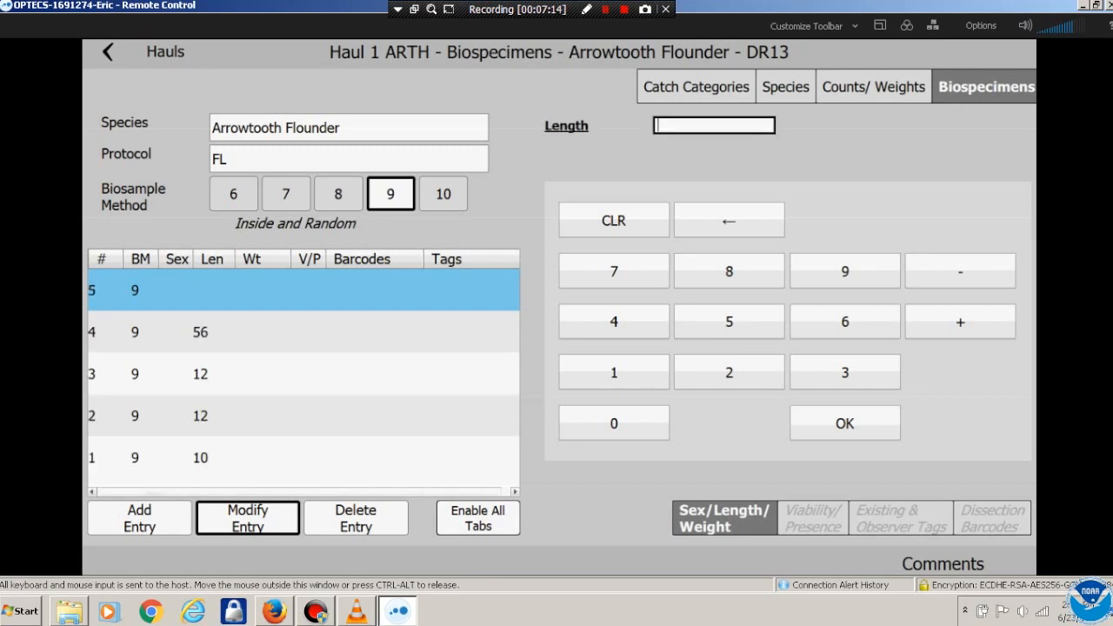
left_click(728, 373)
left_click(844, 373)
left_click(844, 424)
left_click(873, 87)
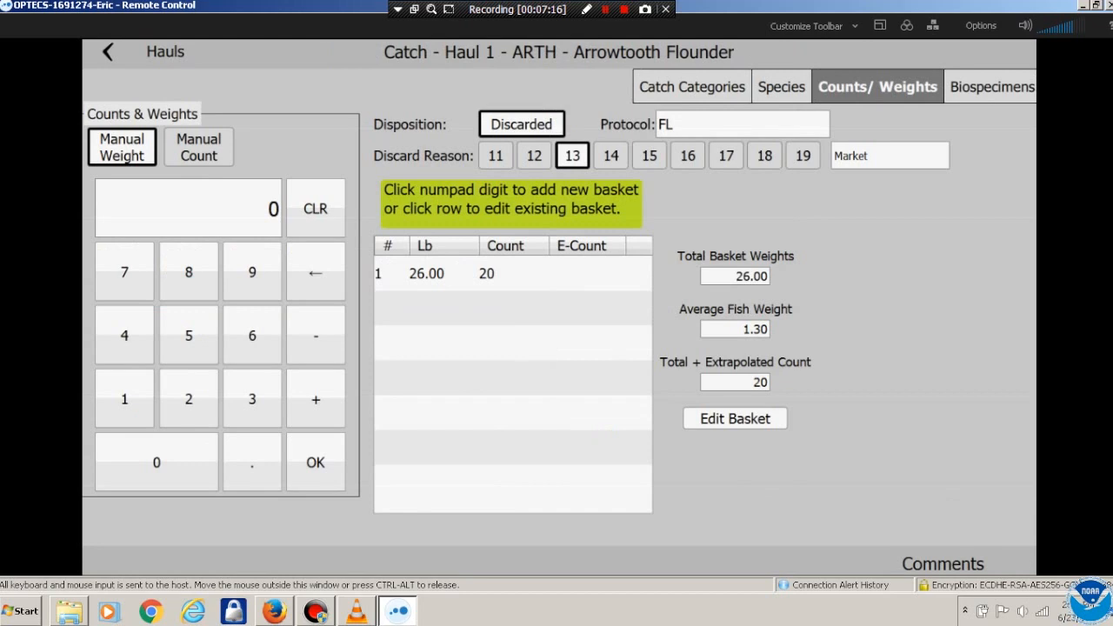
left_click(782, 87)
left_click(699, 87)
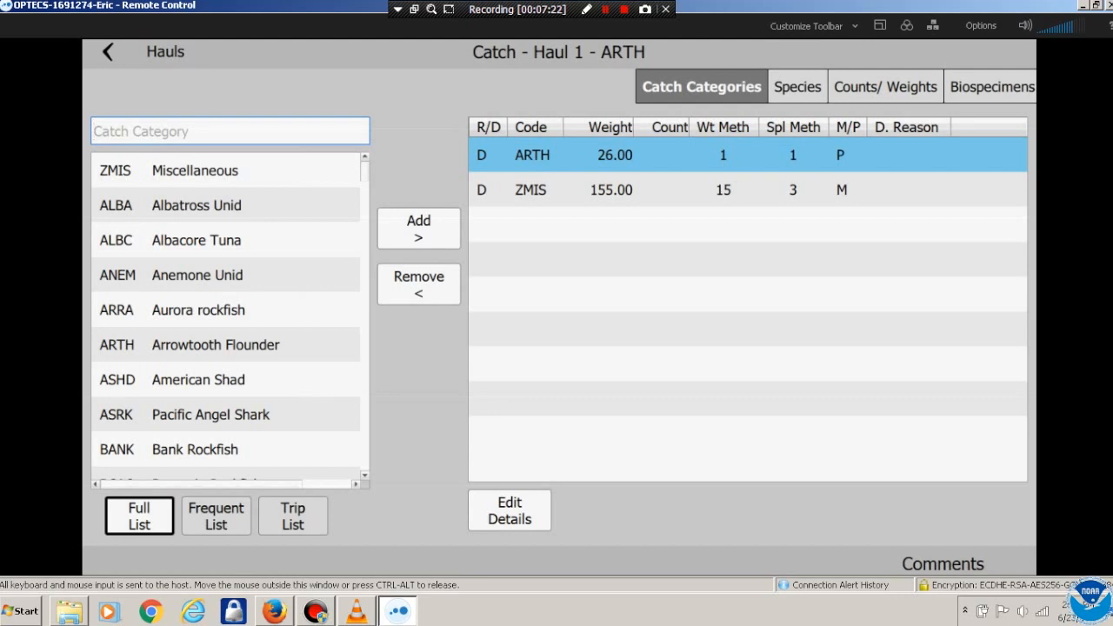
left_click(198, 379)
left_click(418, 228)
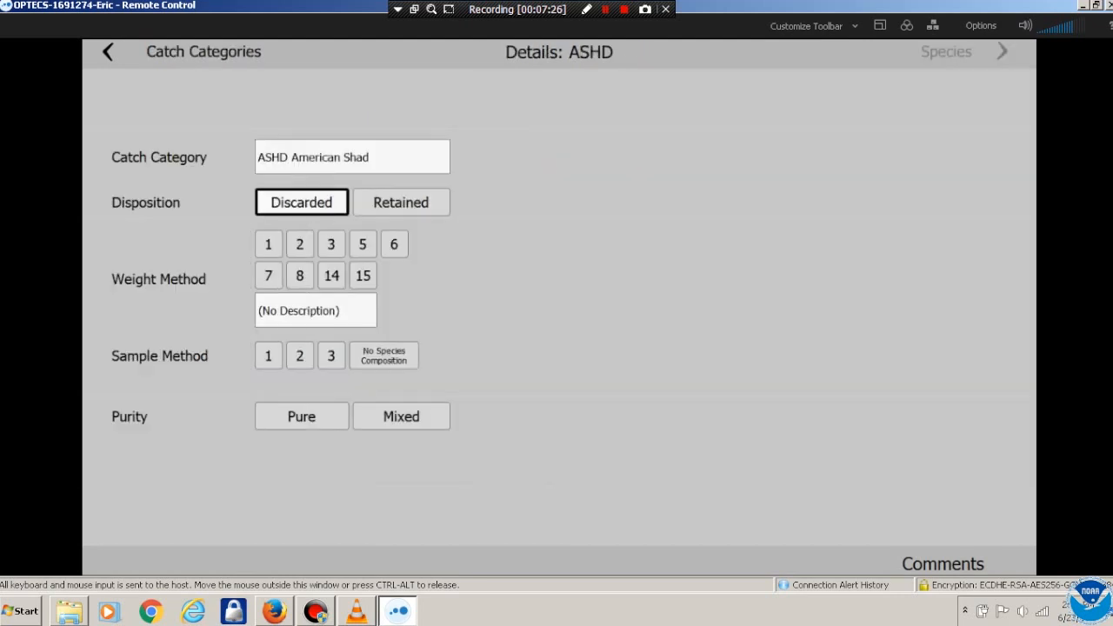
left_click(331, 245)
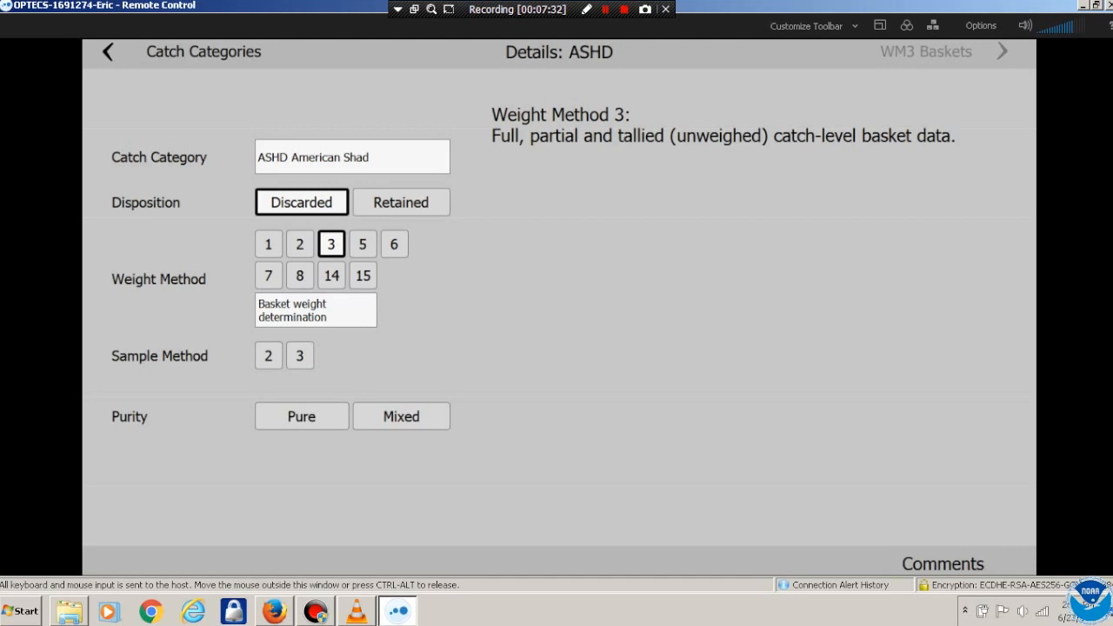
left_click(108, 52)
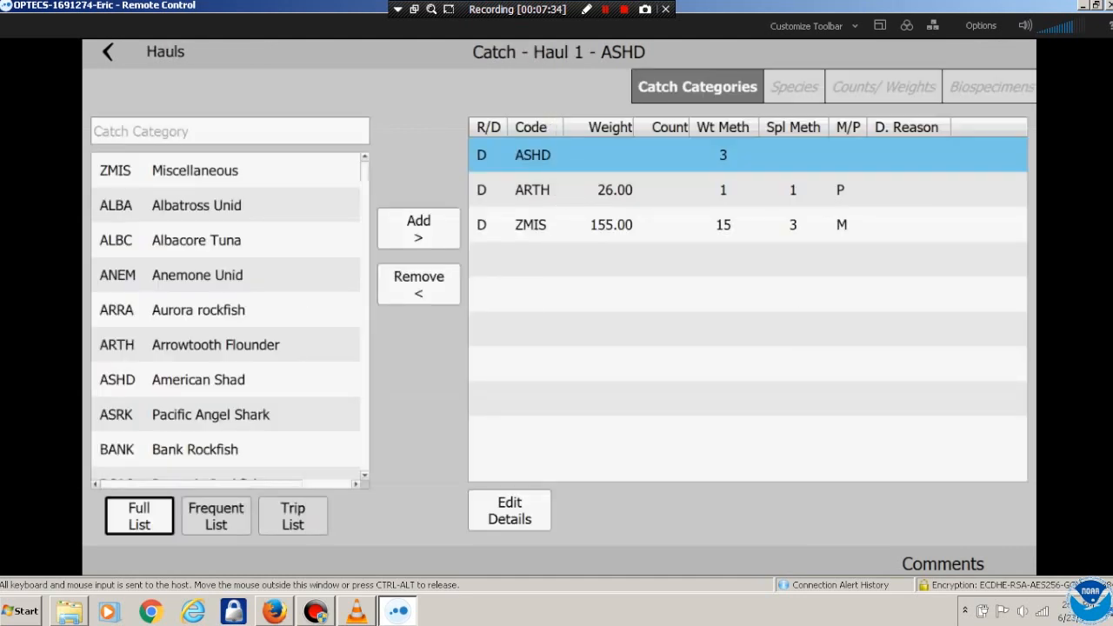
left_click(418, 284)
left_click(495, 357)
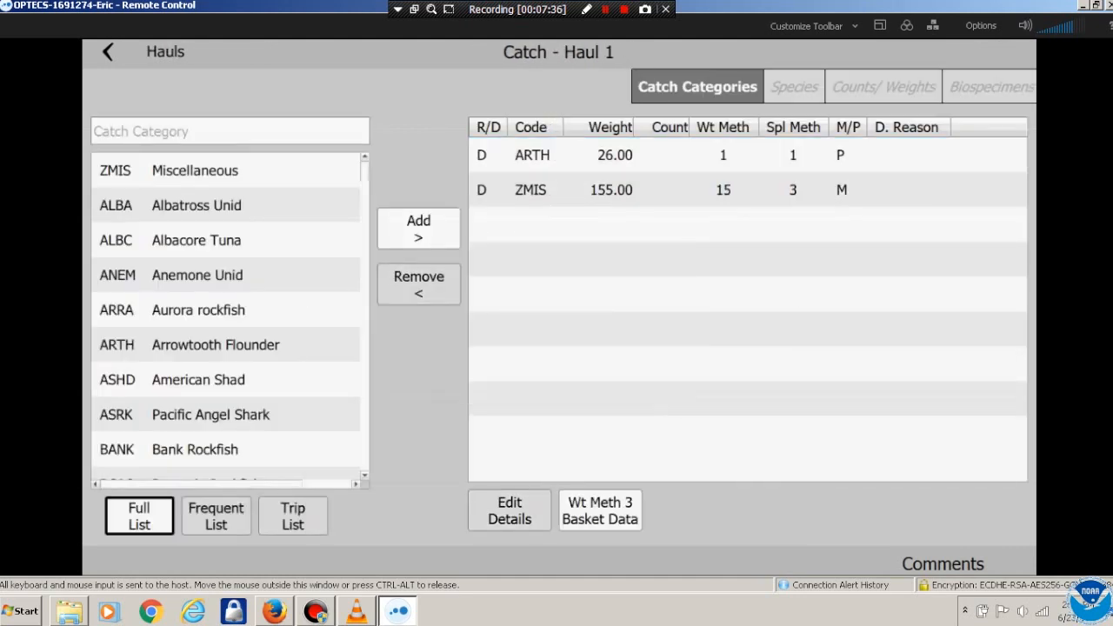
Add another discarded Miscellaneous catch category with weight method 3, sample method 3 and Mixed purity
left_click(195, 170)
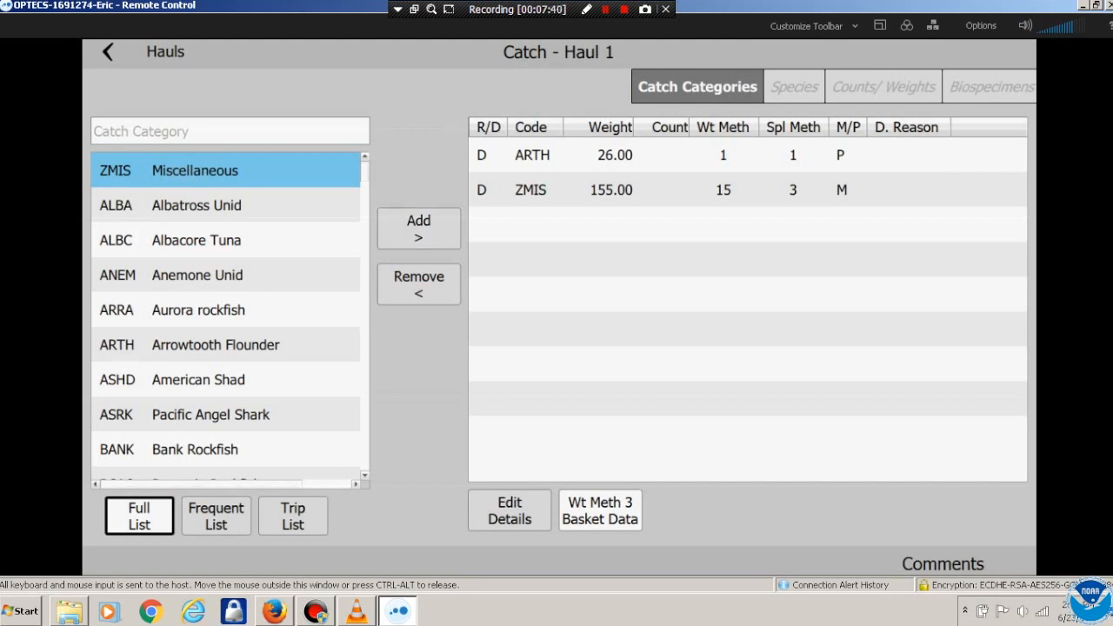
left_click(419, 229)
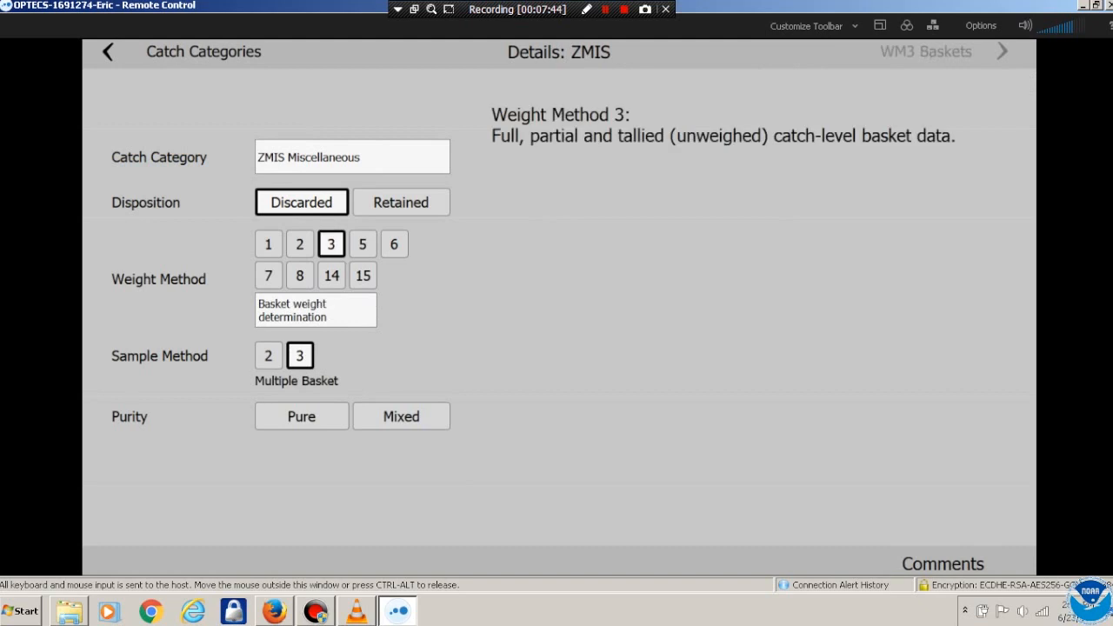
left_click(302, 417)
left_click(401, 416)
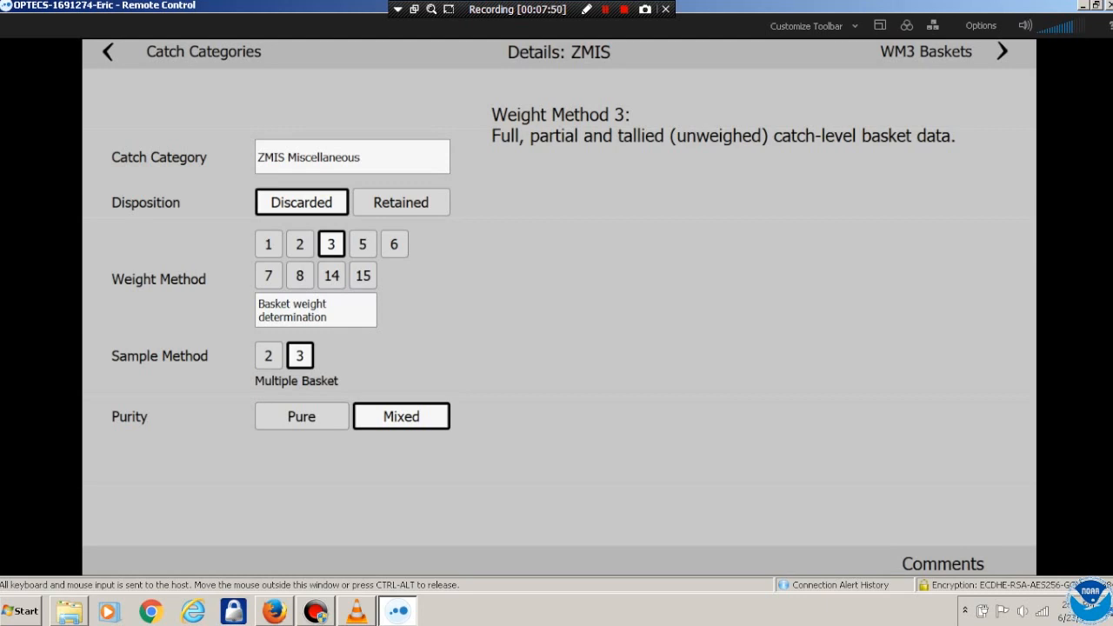
Record a first weighed basket of 78.5 lb in the Miscellaneous category's weight method 3 baskets
left_click(942, 51)
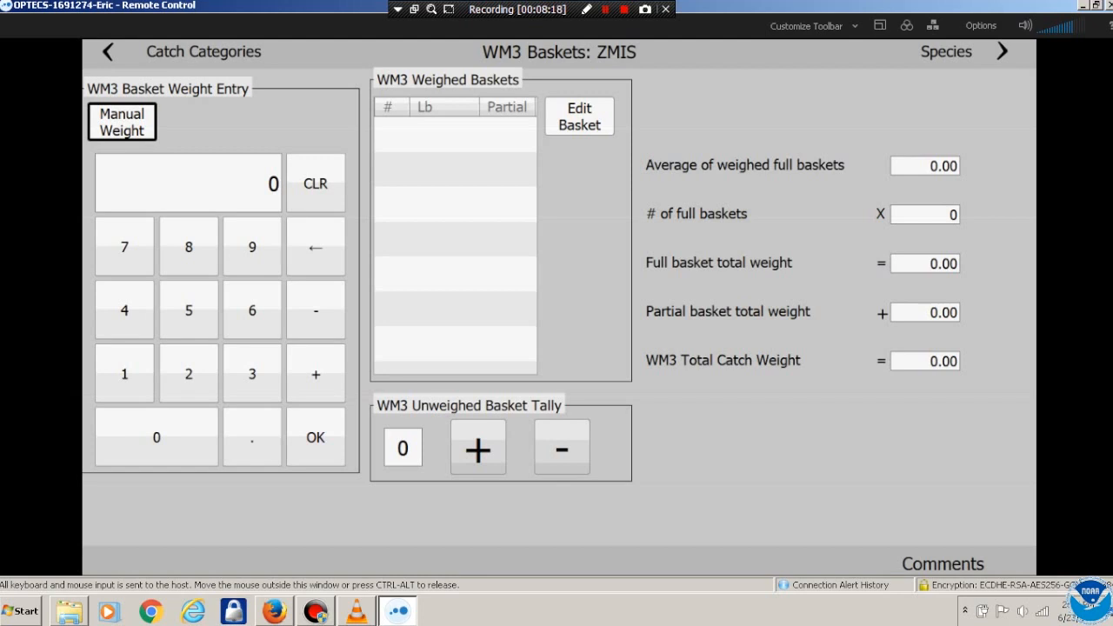
left_click(252, 310)
left_click(157, 437)
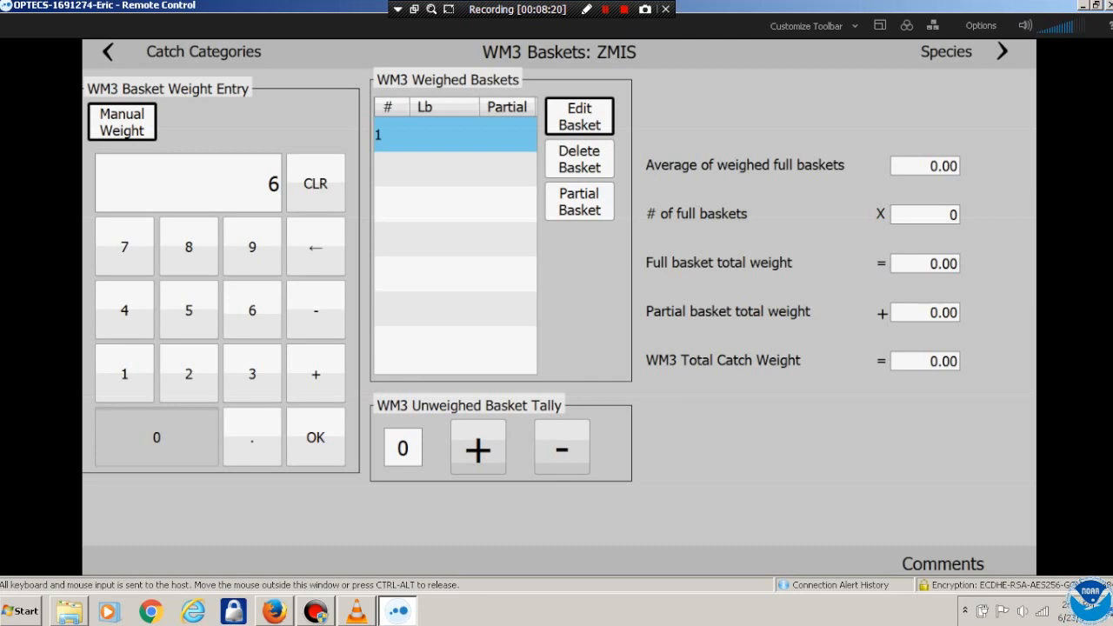
left_click(316, 247)
left_click(124, 247)
left_click(187, 247)
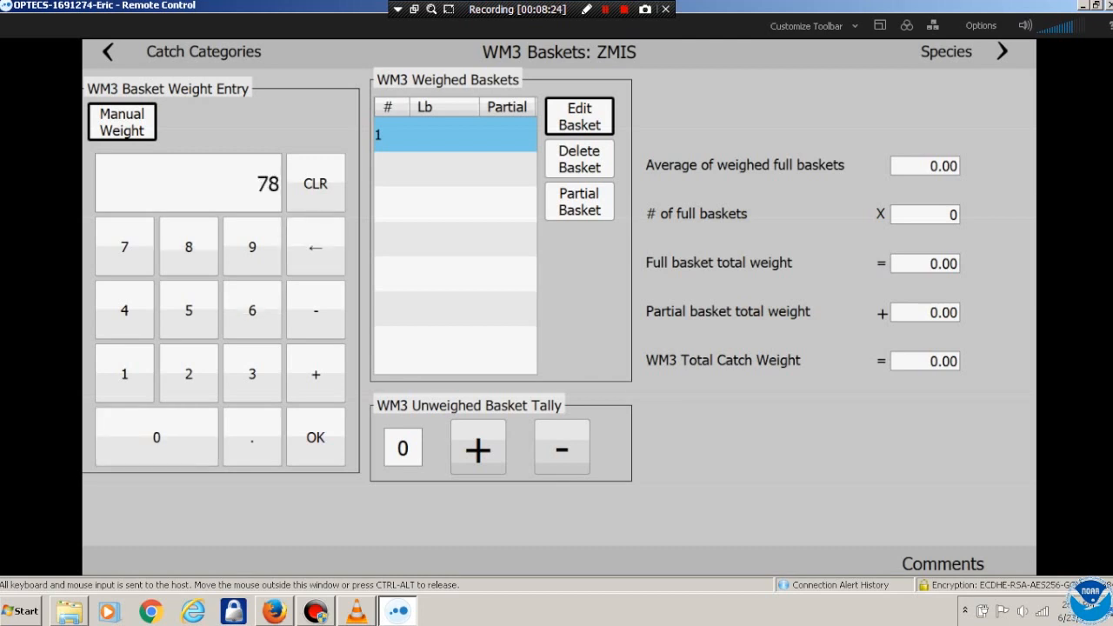
left_click(252, 436)
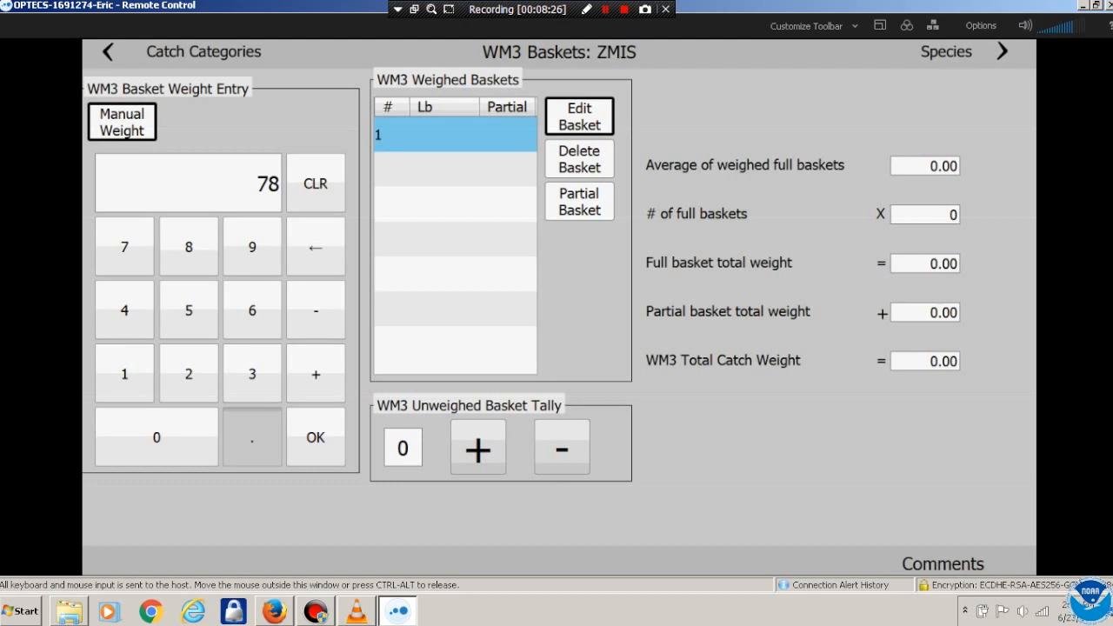
left_click(189, 310)
left_click(316, 438)
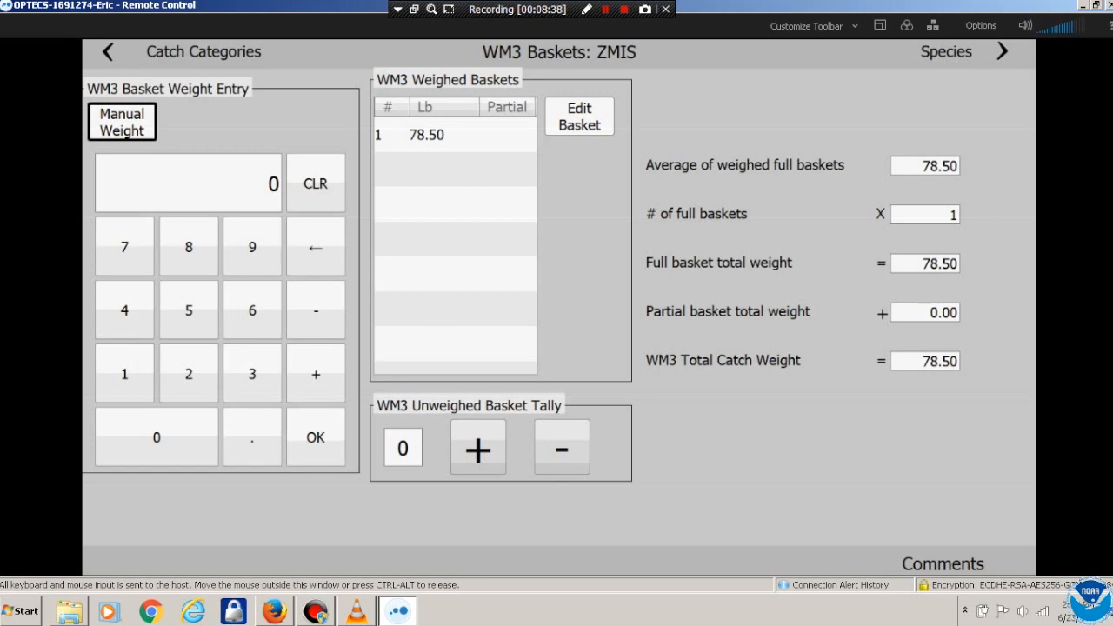
Add a second weighed basket of 80 lb and set the unweighed basket tally to 8
left_click(478, 448)
left_click(478, 448)
left_click(478, 448)
left_click(478, 448)
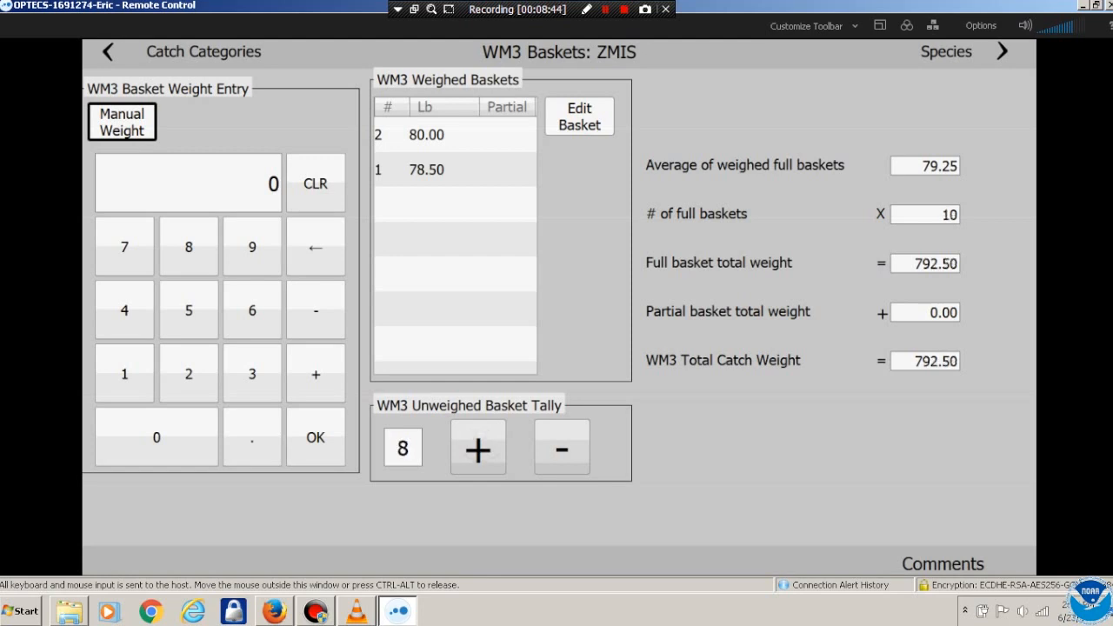
Add a third weighed basket of 36 lb and mark it as a partial basket
left_click(252, 373)
left_click(252, 311)
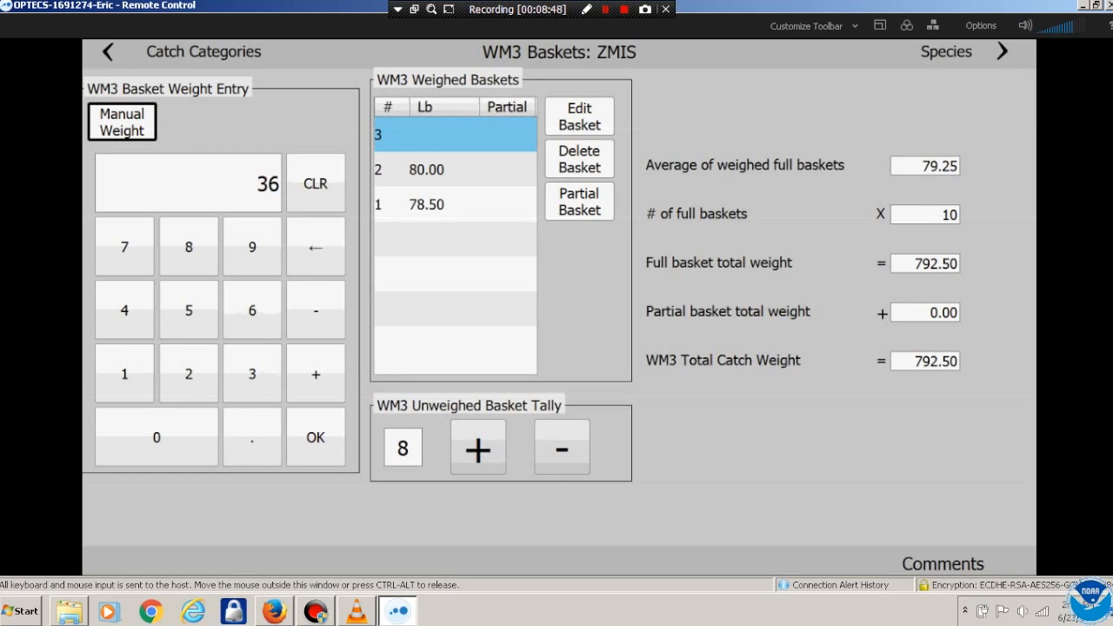
left_click(316, 437)
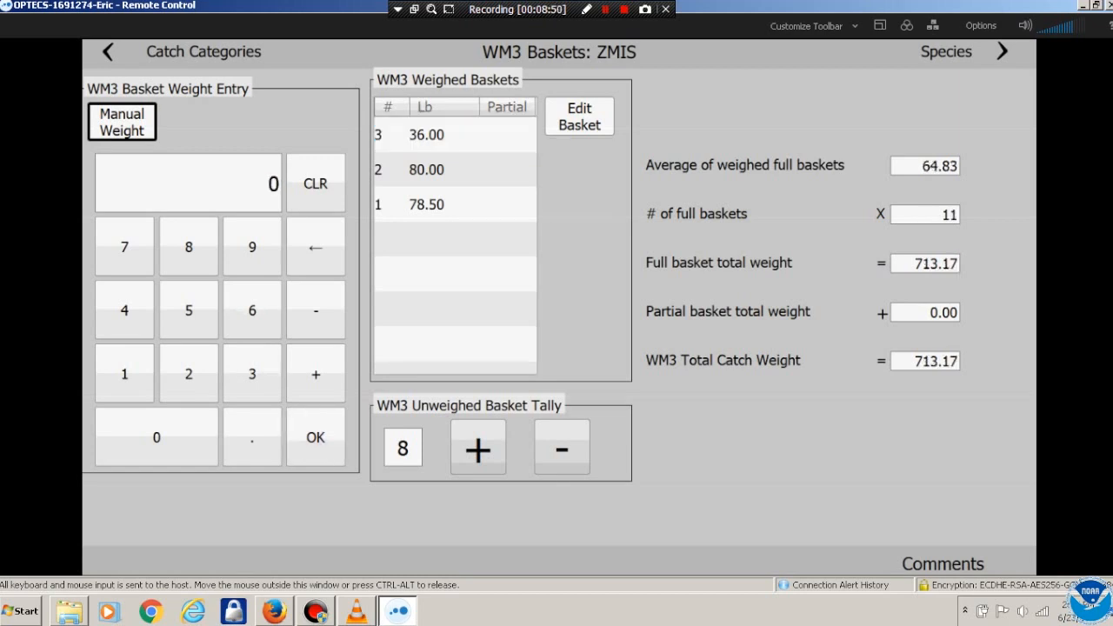
left_click(579, 116)
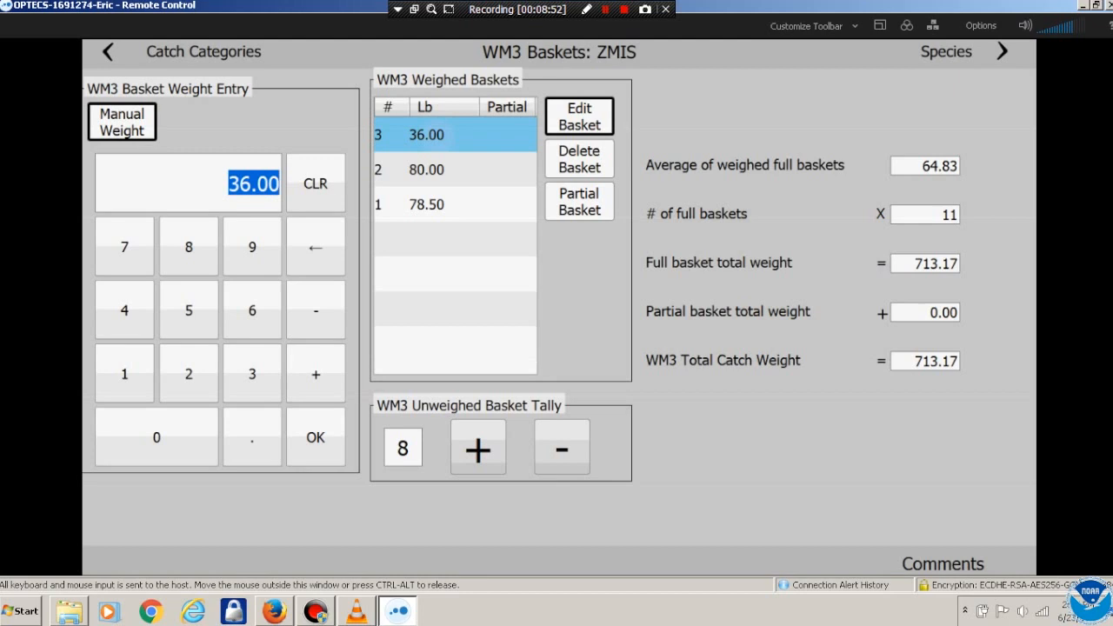
left_click(579, 202)
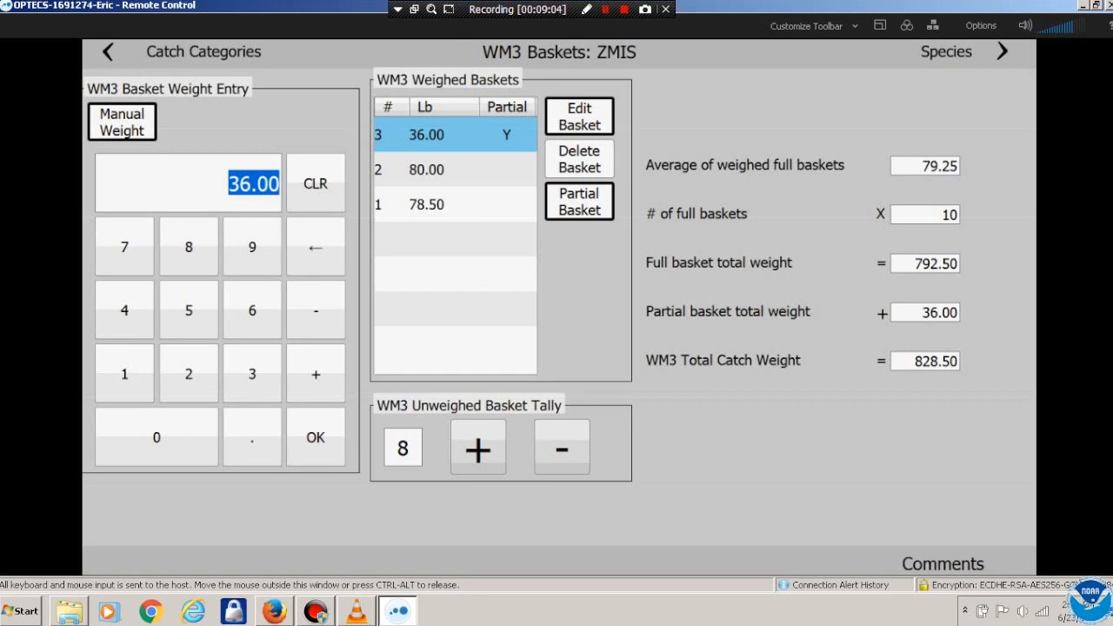
left_click(579, 201)
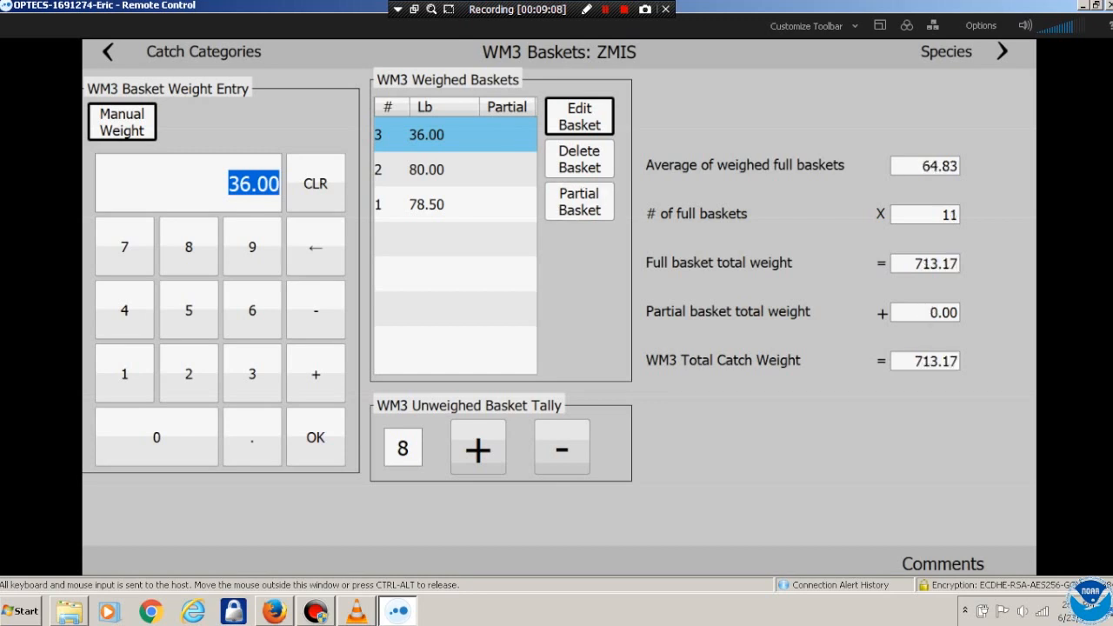
left_click(579, 200)
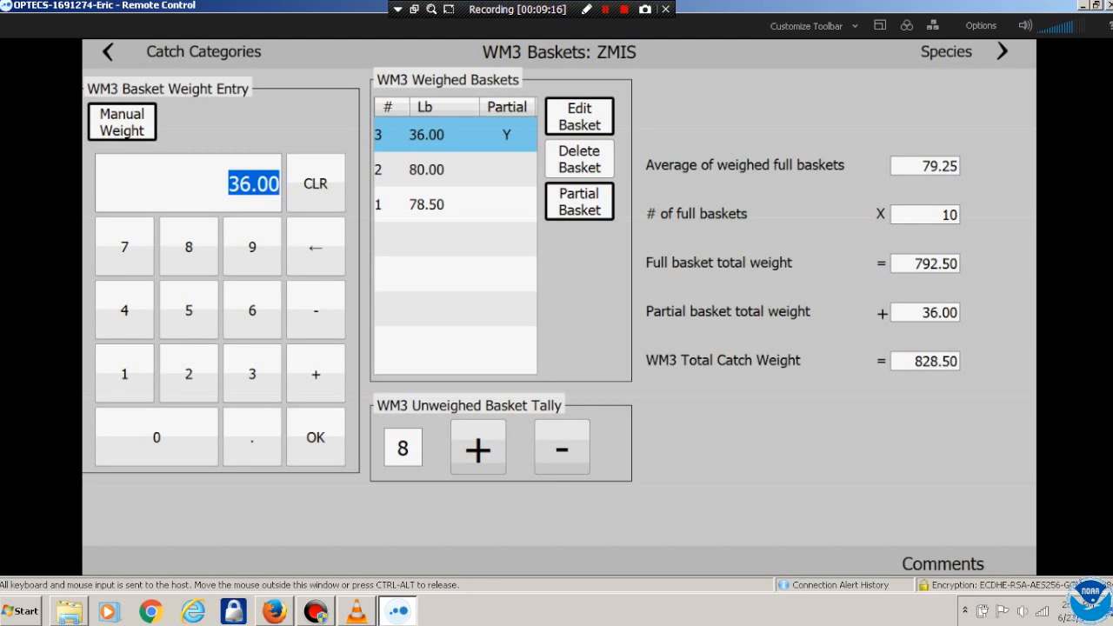
Add Albacore Tuna to the Miscellaneous category's species
left_click(1001, 52)
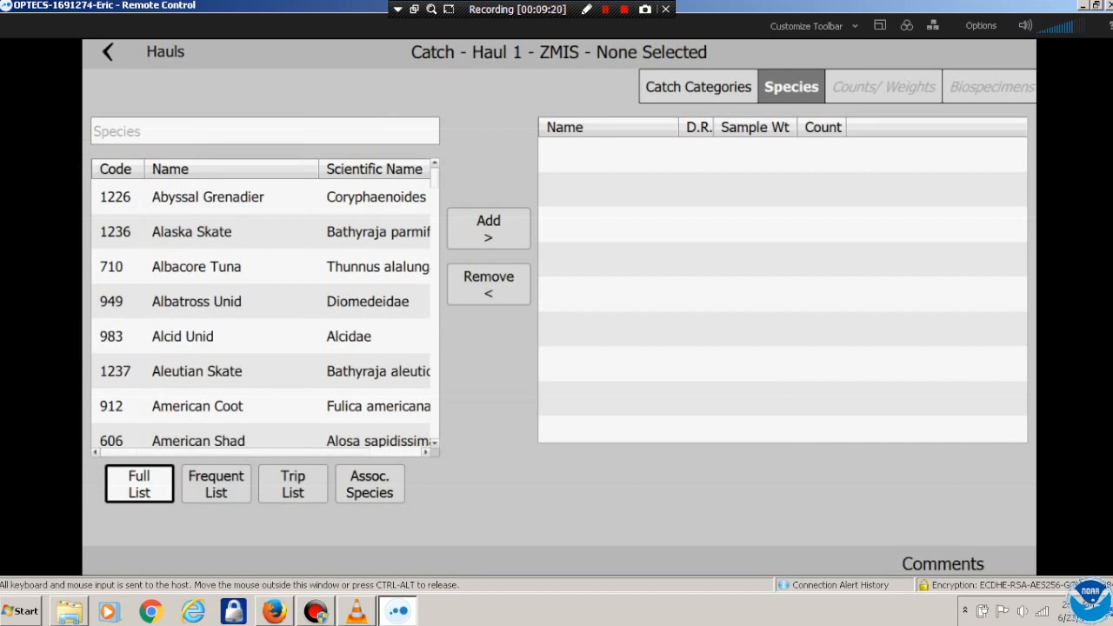
left_click(605, 10)
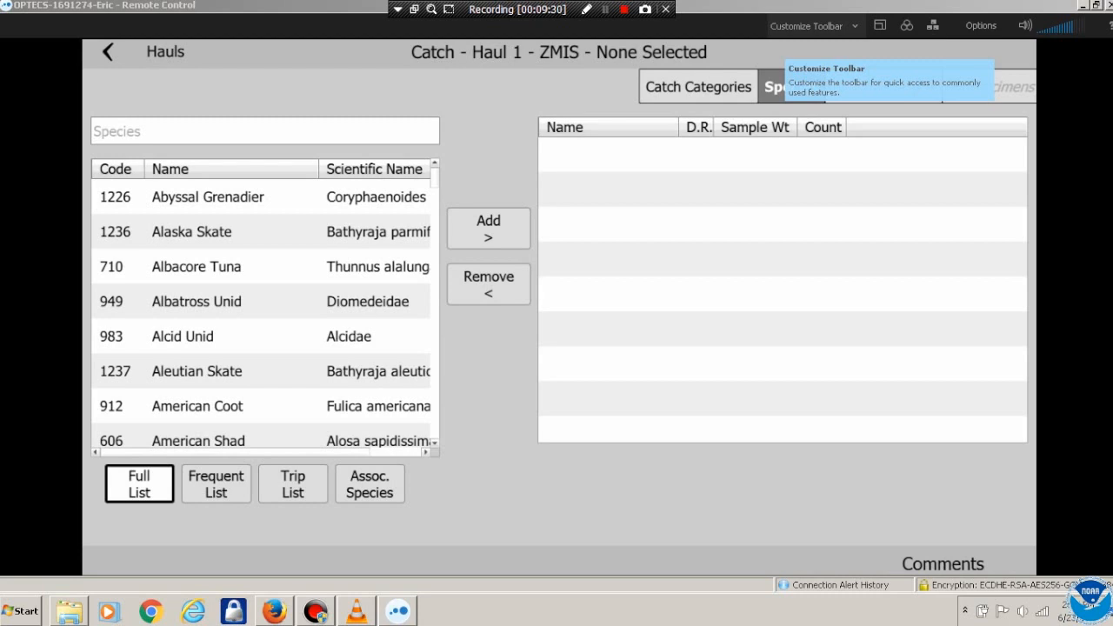
left_click(196, 267)
left_click(489, 229)
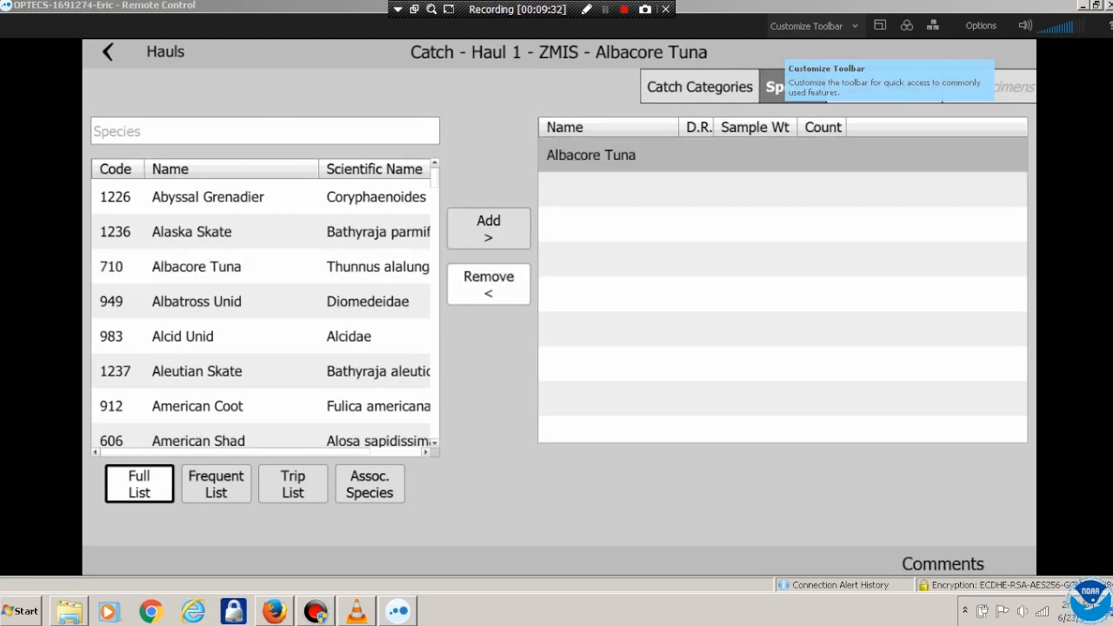
Record a 3 lb Albacore Tuna basket with a count of 1 under discard reason 13 (Market)
left_click(884, 86)
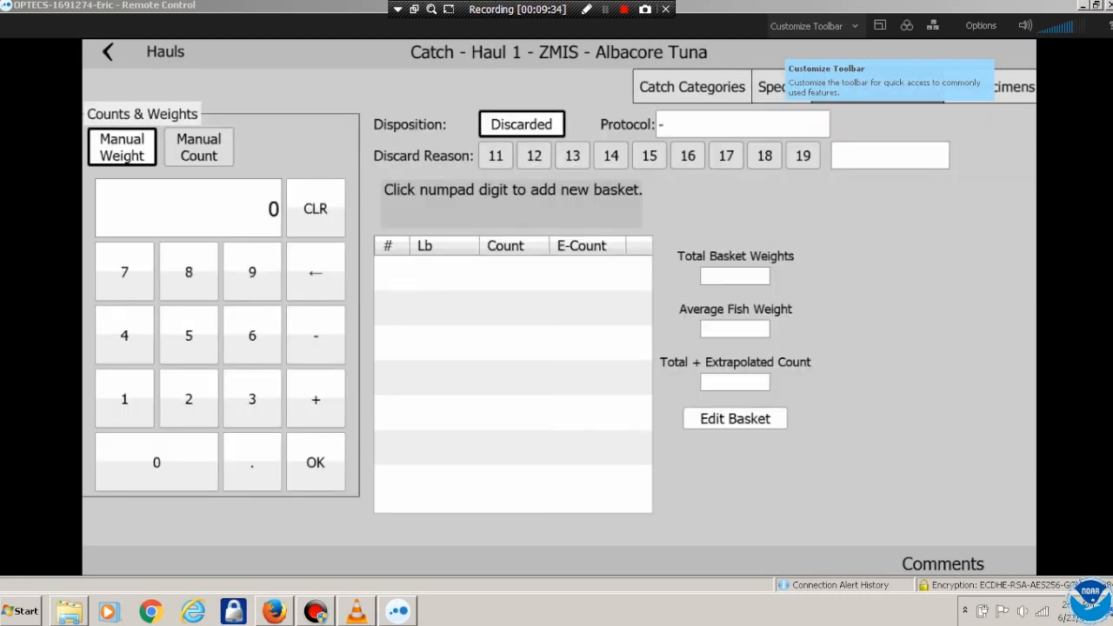
left_click(572, 155)
left_click(252, 398)
left_click(316, 462)
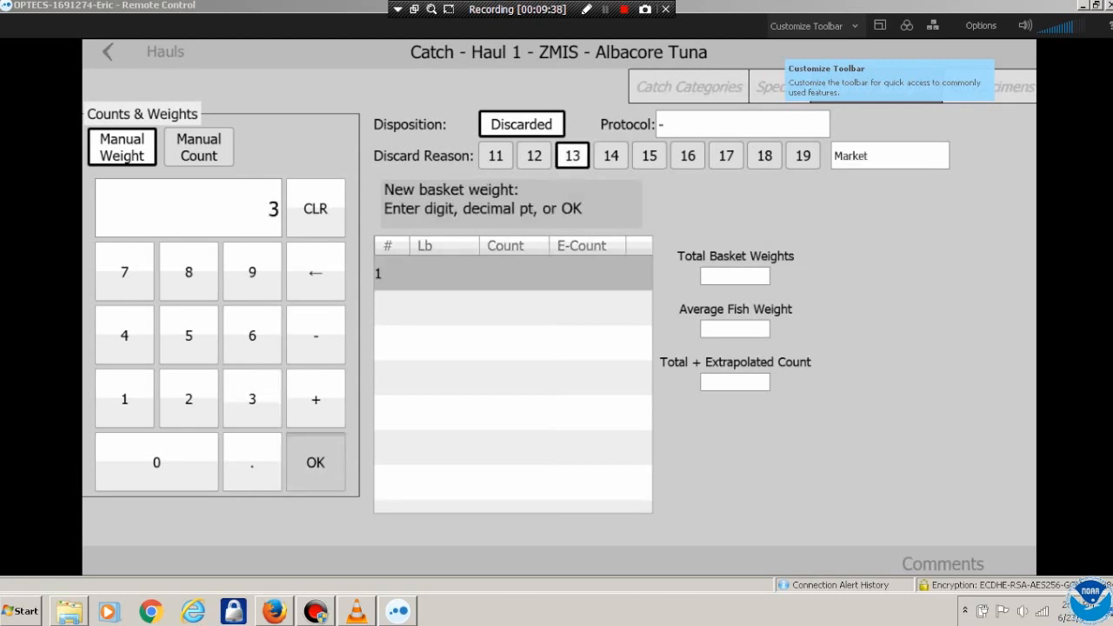
left_click(316, 462)
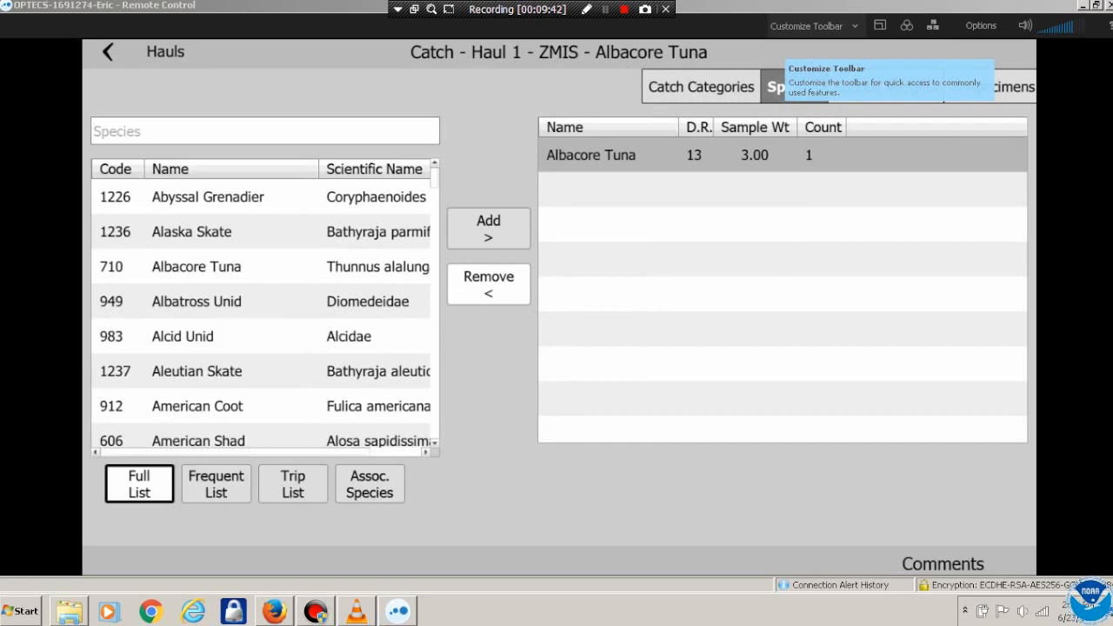
Add Aleutian Skate to the species and record a 36 lb basket with a count of 2 under discard reason 13
left_click(209, 371)
left_click(488, 229)
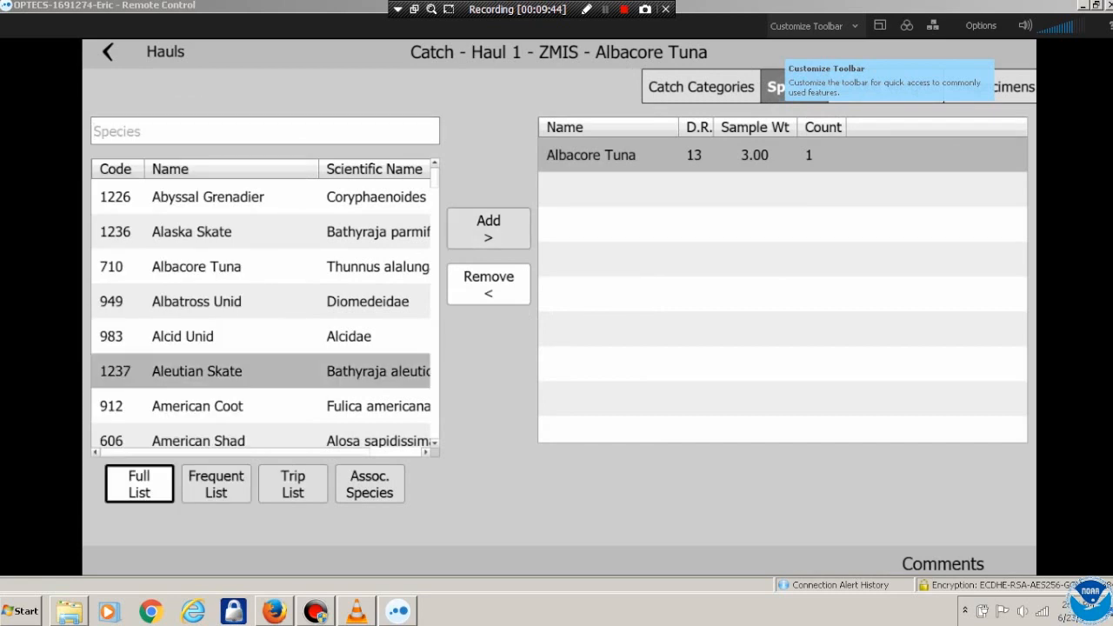
left_click(883, 87)
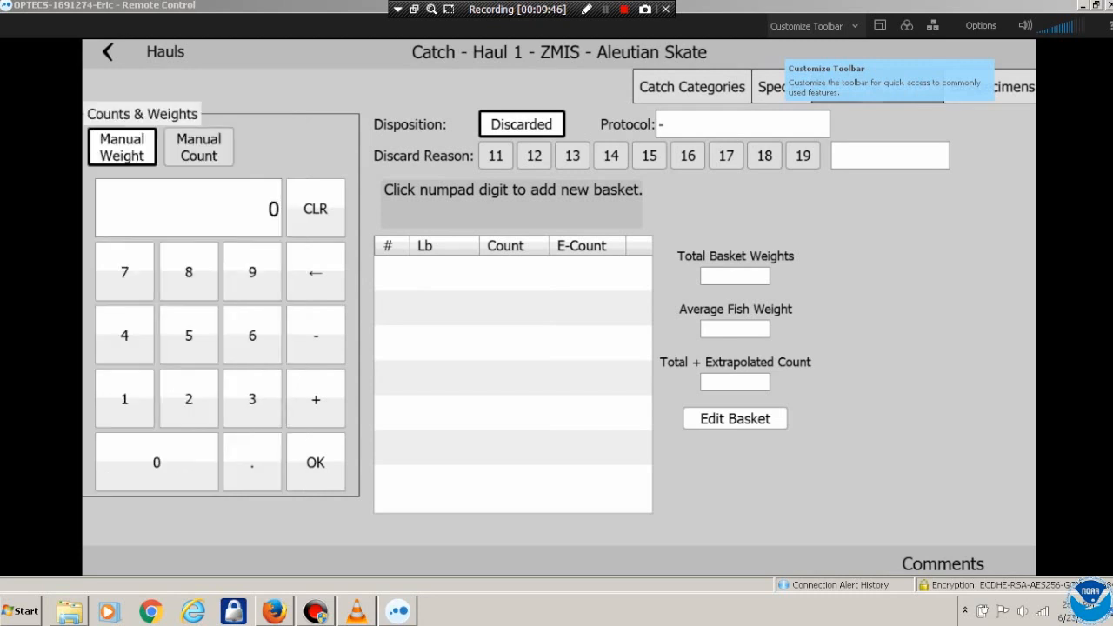
left_click(253, 399)
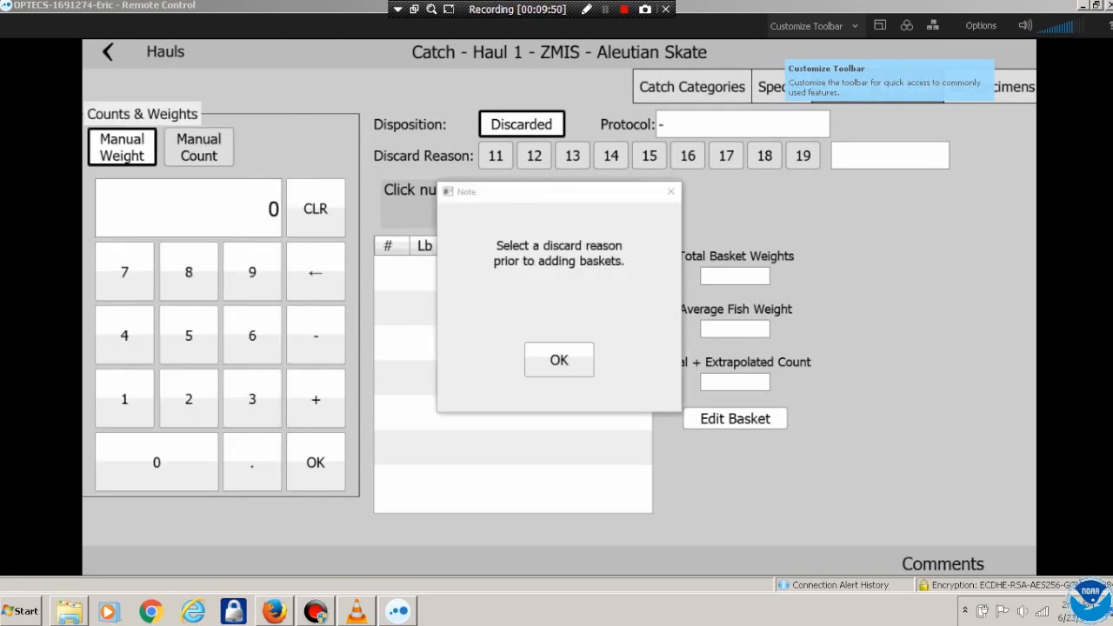
left_click(559, 360)
left_click(572, 155)
left_click(252, 399)
left_click(253, 335)
left_click(316, 462)
left_click(189, 400)
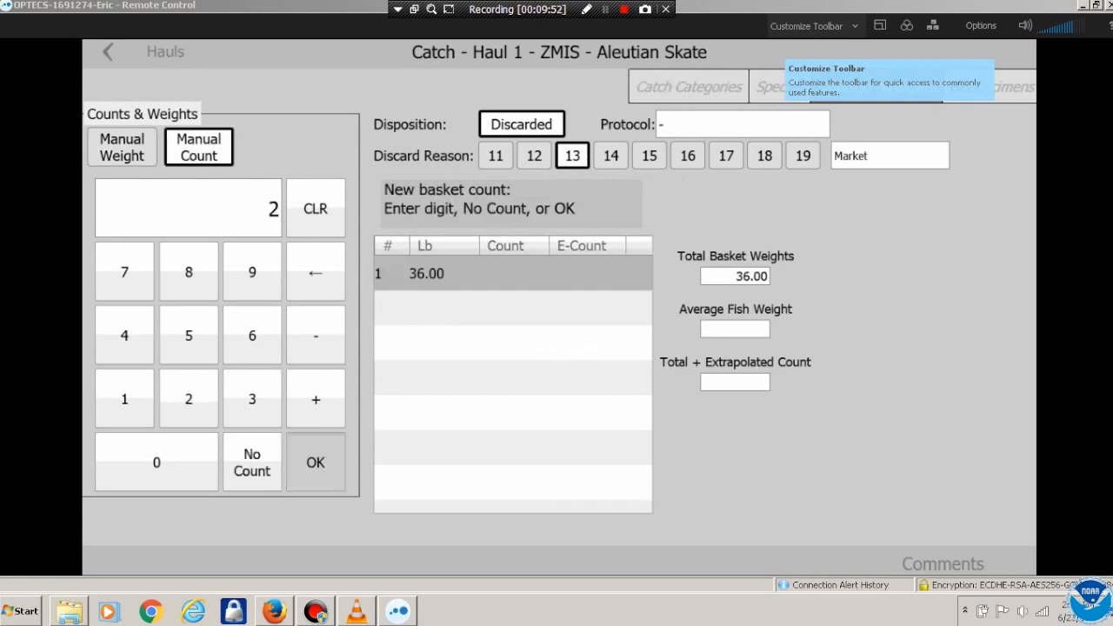
left_click(315, 463)
Add Darkblotched Rockfish from the frequent species list to the Miscellaneous category
left_click(777, 87)
scroll(263, 313, "down", 1)
scroll(262, 313, "down", 5)
left_click(215, 483)
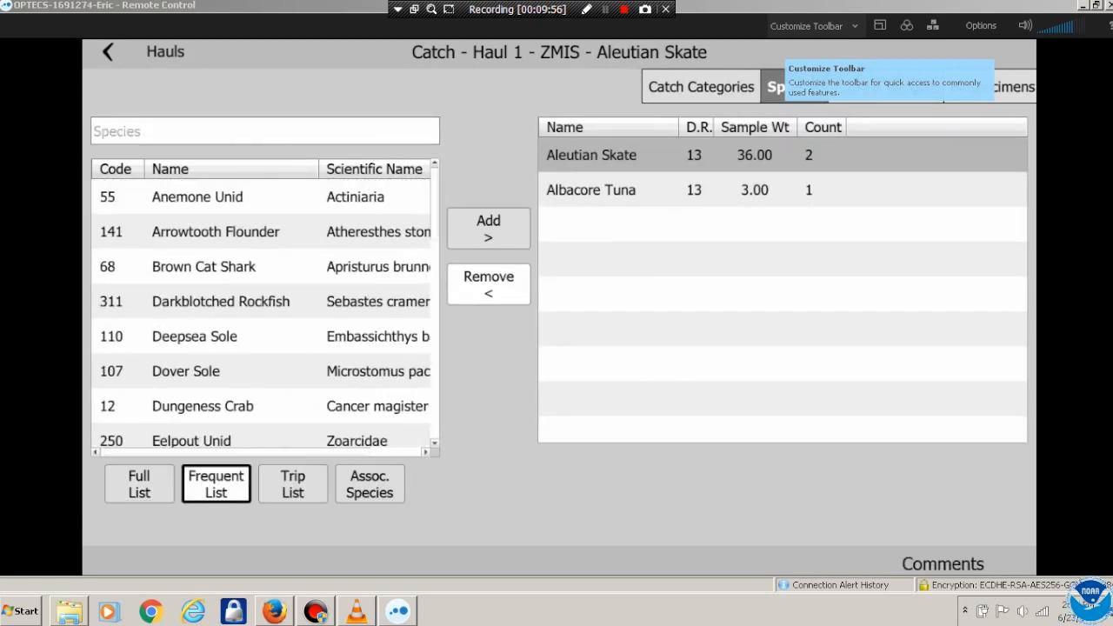
left_click(221, 302)
left_click(489, 228)
Record a 23 lb Darkblotched Rockfish basket with a count of 2 under discard reason 13
left_click(885, 87)
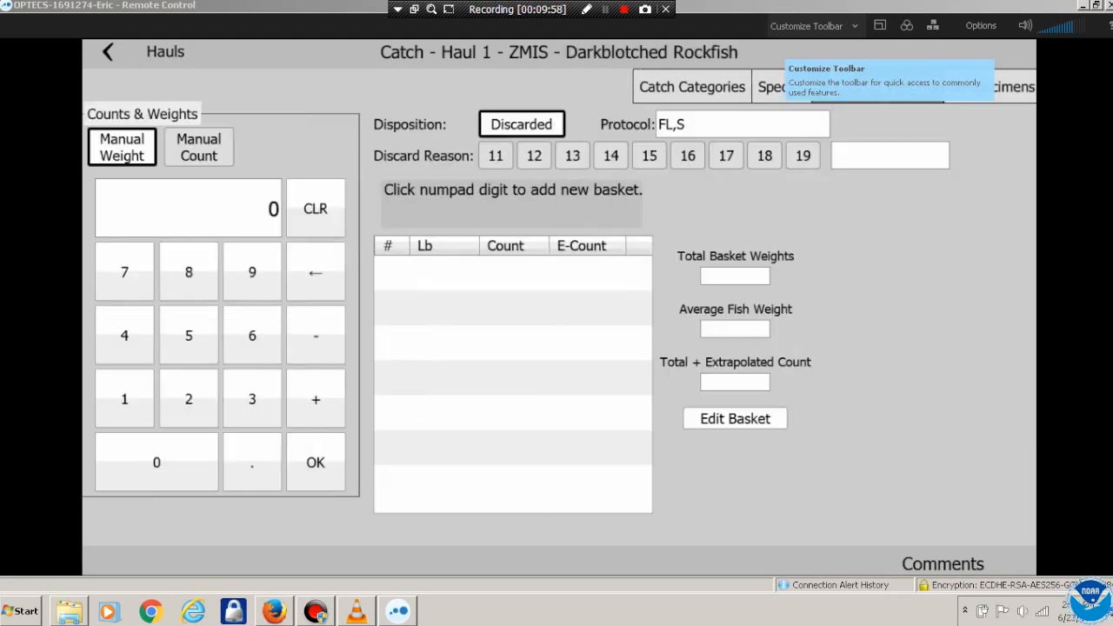
left_click(572, 155)
left_click(188, 398)
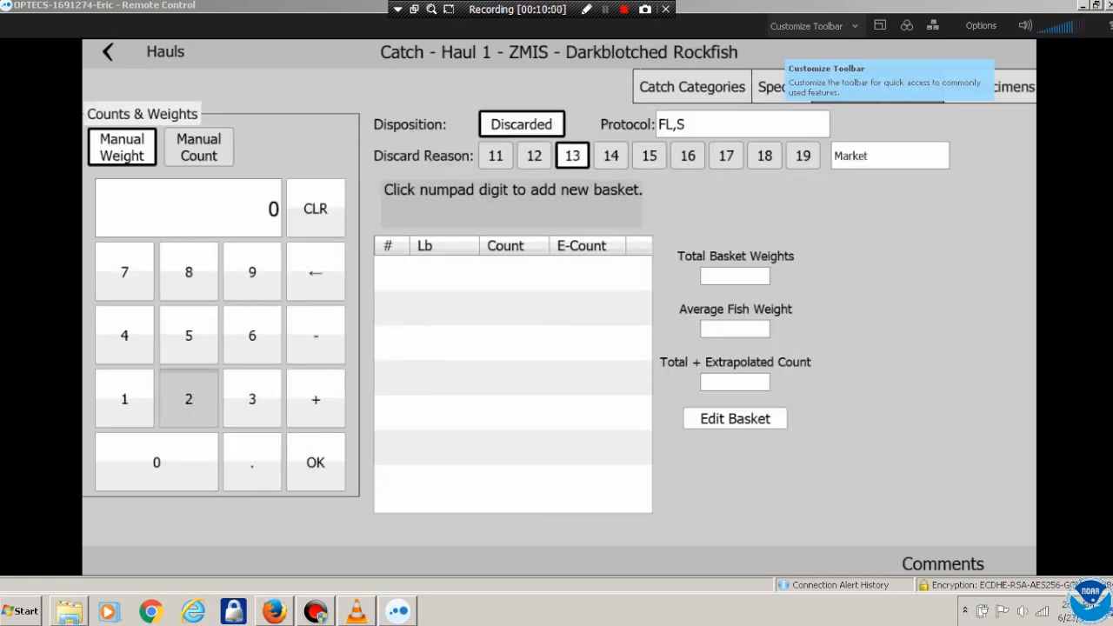
left_click(252, 398)
left_click(316, 461)
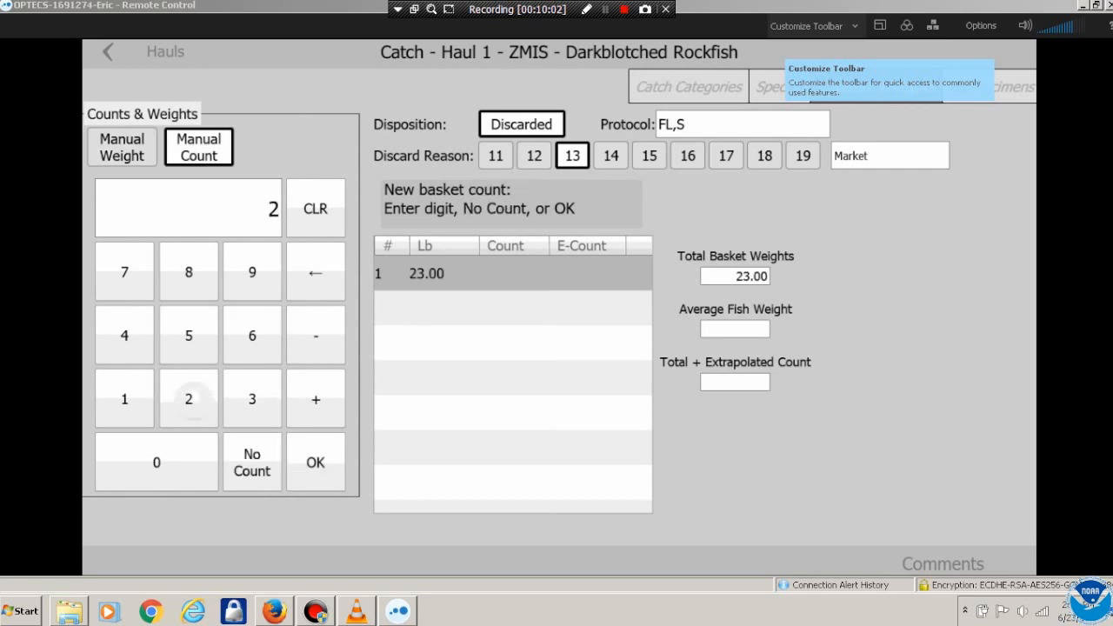
left_click(315, 462)
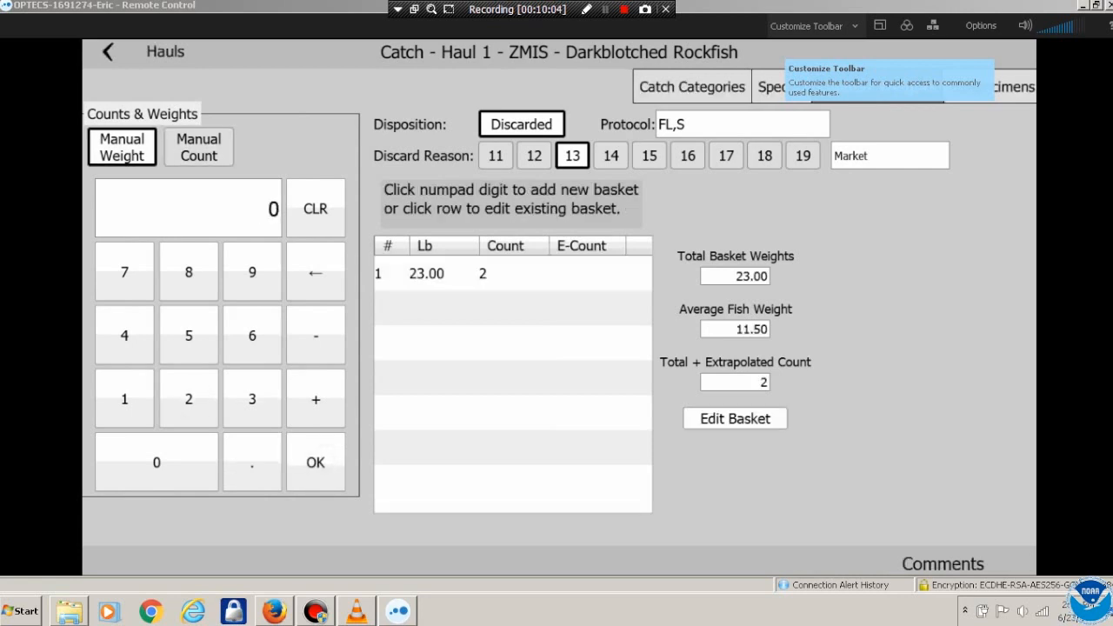
Add a male Darkblotched Rockfish biospecimen with biosample method 9 and a length of 45
left_click(998, 87)
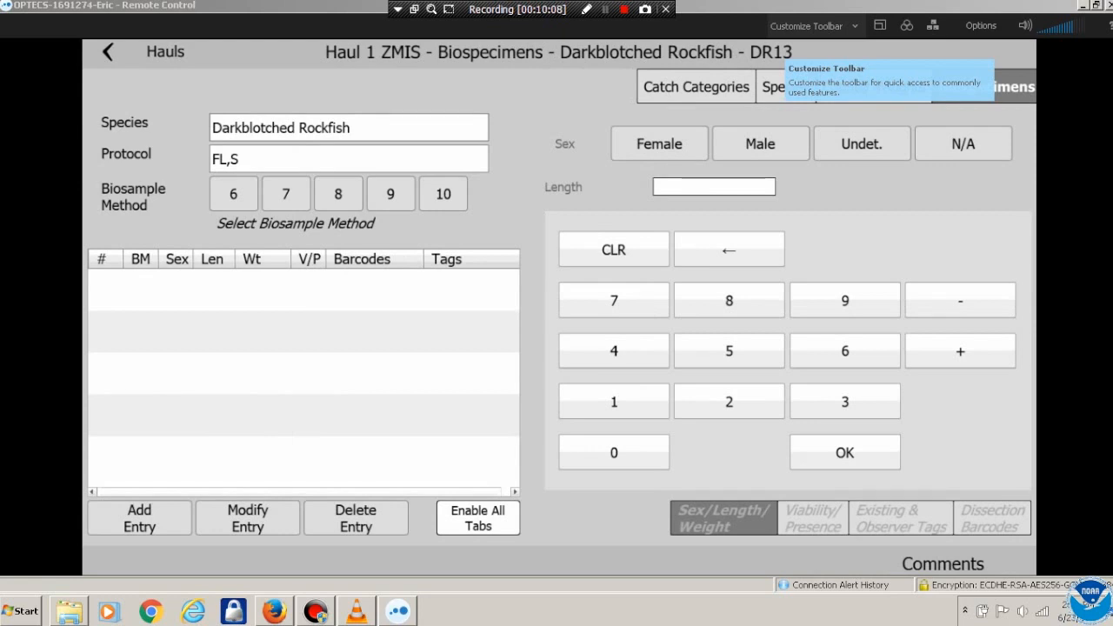
left_click(391, 193)
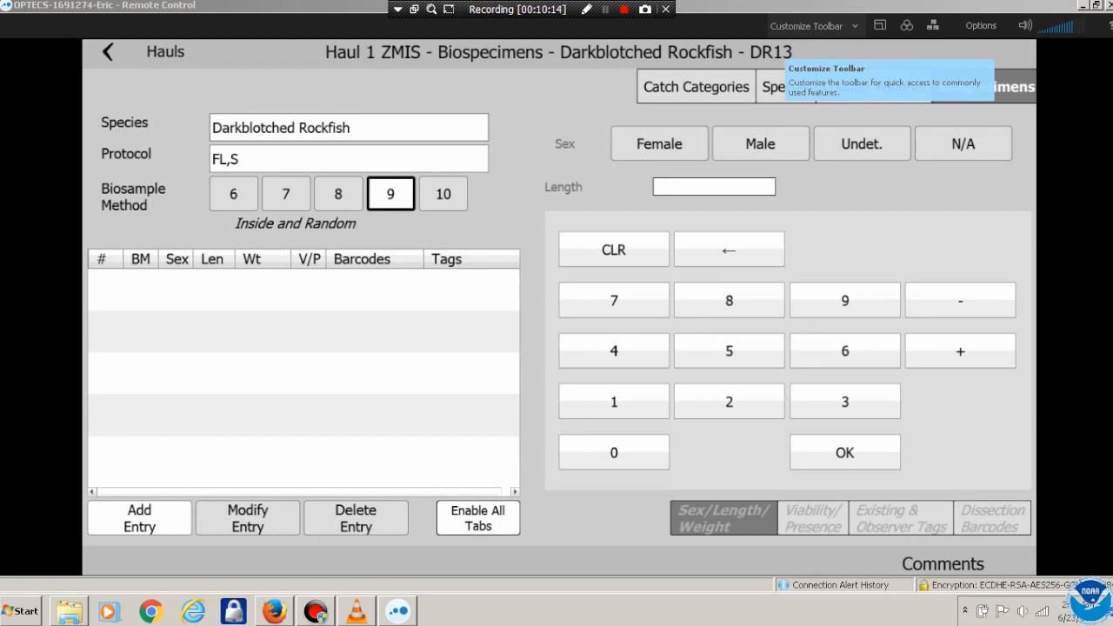
left_click(139, 519)
left_click(614, 351)
left_click(729, 351)
left_click(760, 144)
left_click(844, 453)
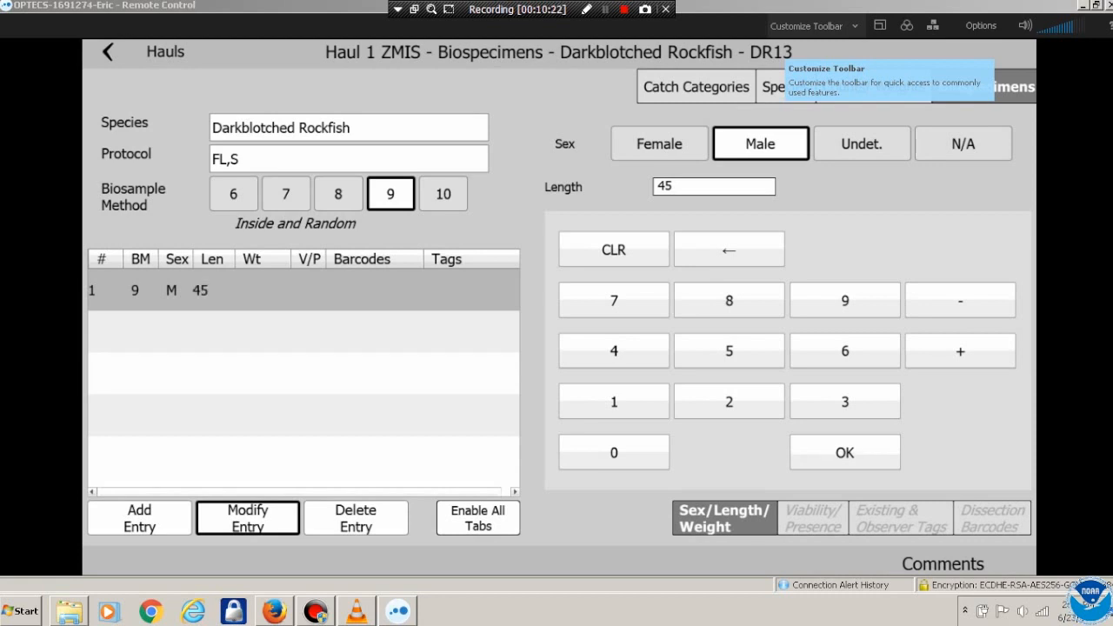
Add a second Darkblotched Rockfish biospecimen, female with a length of 52
left_click(139, 518)
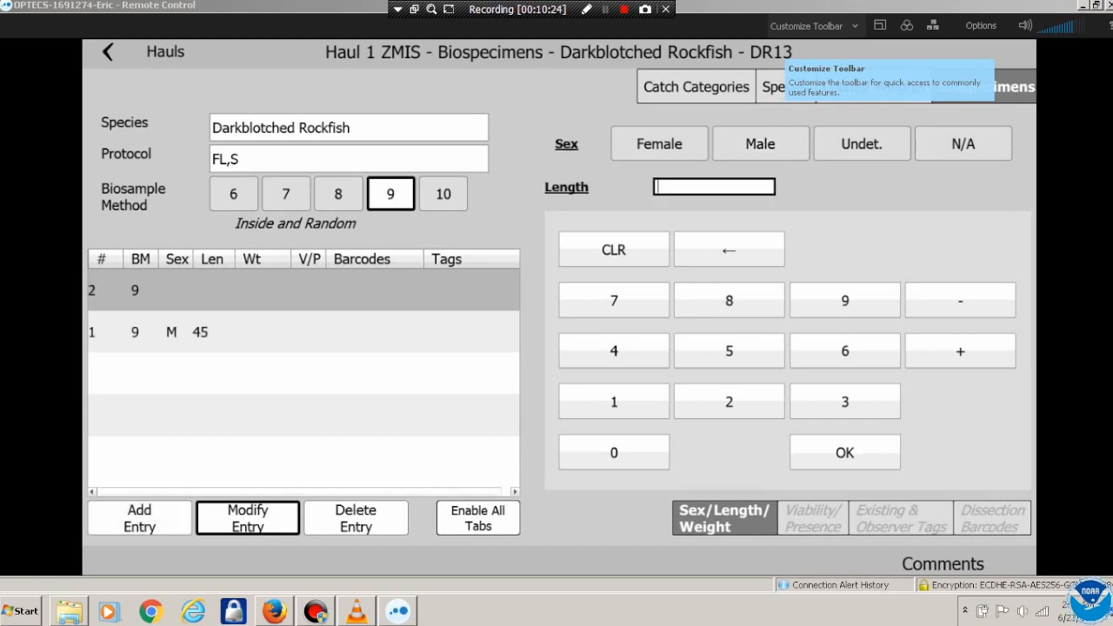
left_click(729, 350)
left_click(728, 401)
left_click(844, 452)
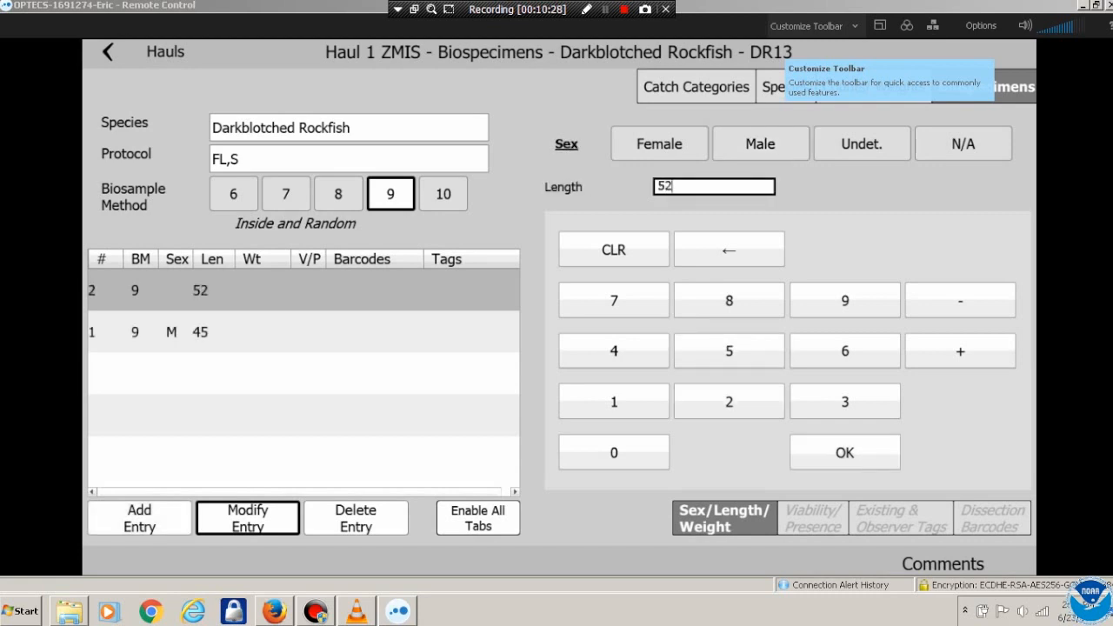
left_click(659, 143)
left_click(844, 452)
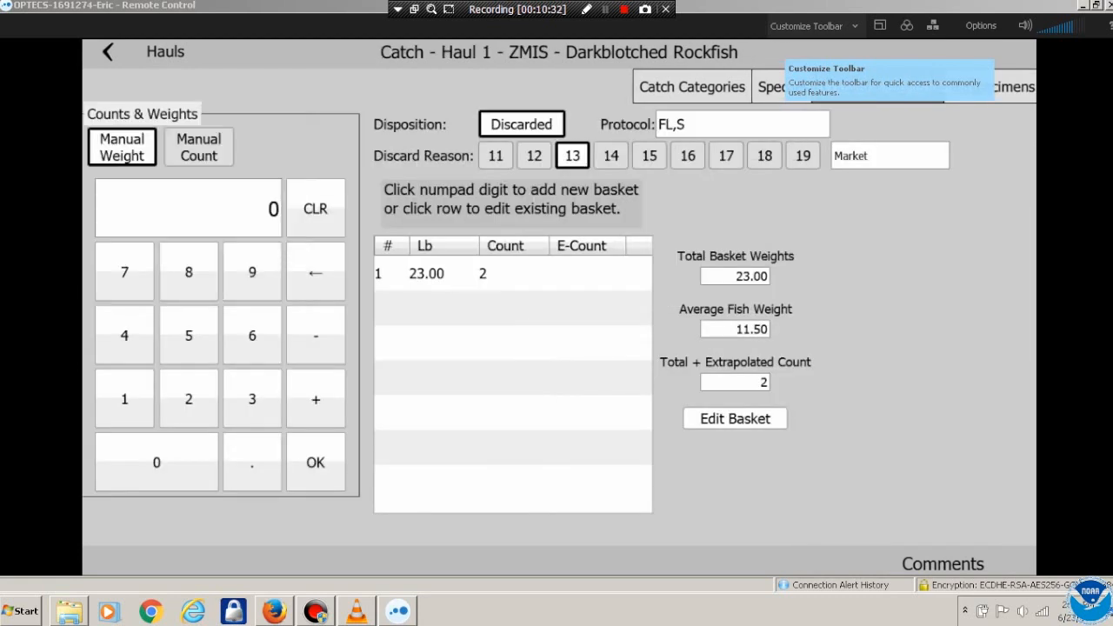
left_click(1013, 87)
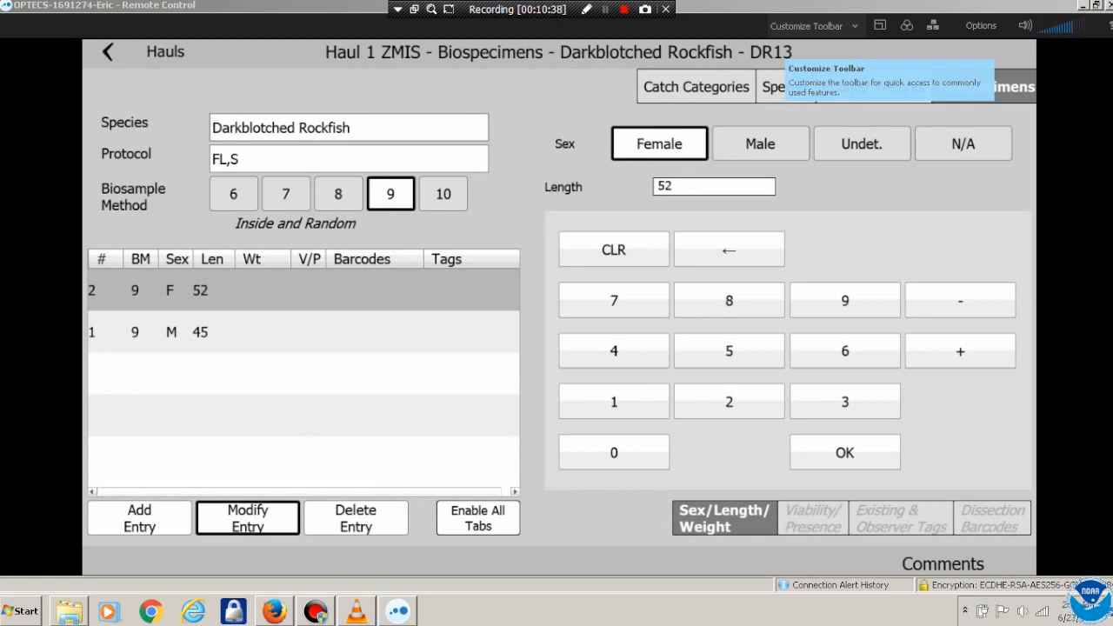
Add Dungeness Crab from the frequent species list to the Miscellaneous category
left_click(785, 87)
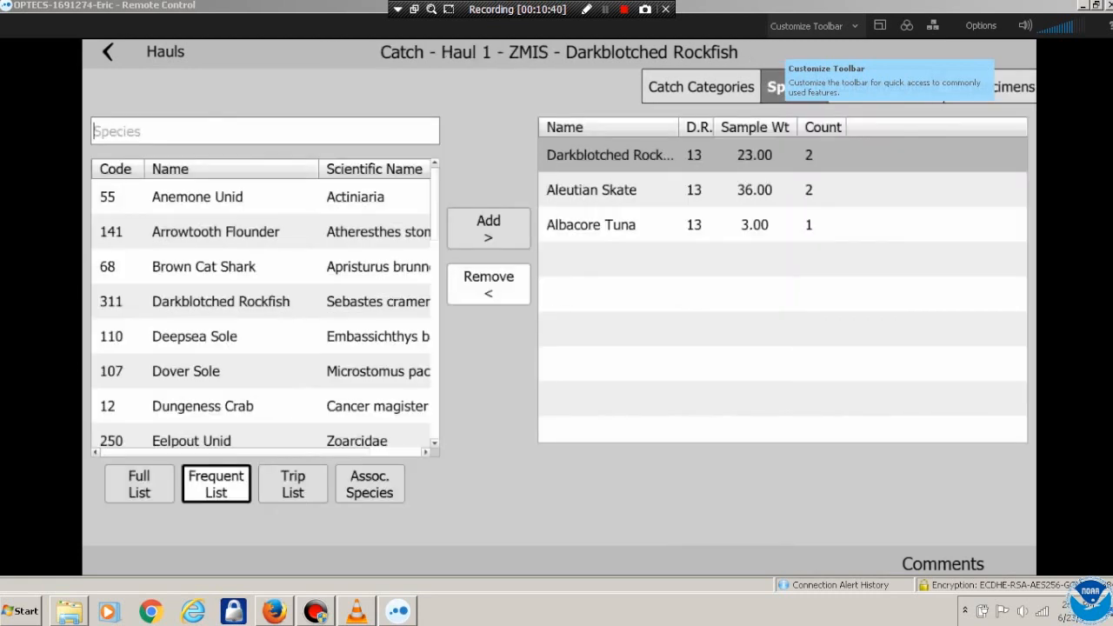
left_click(203, 406)
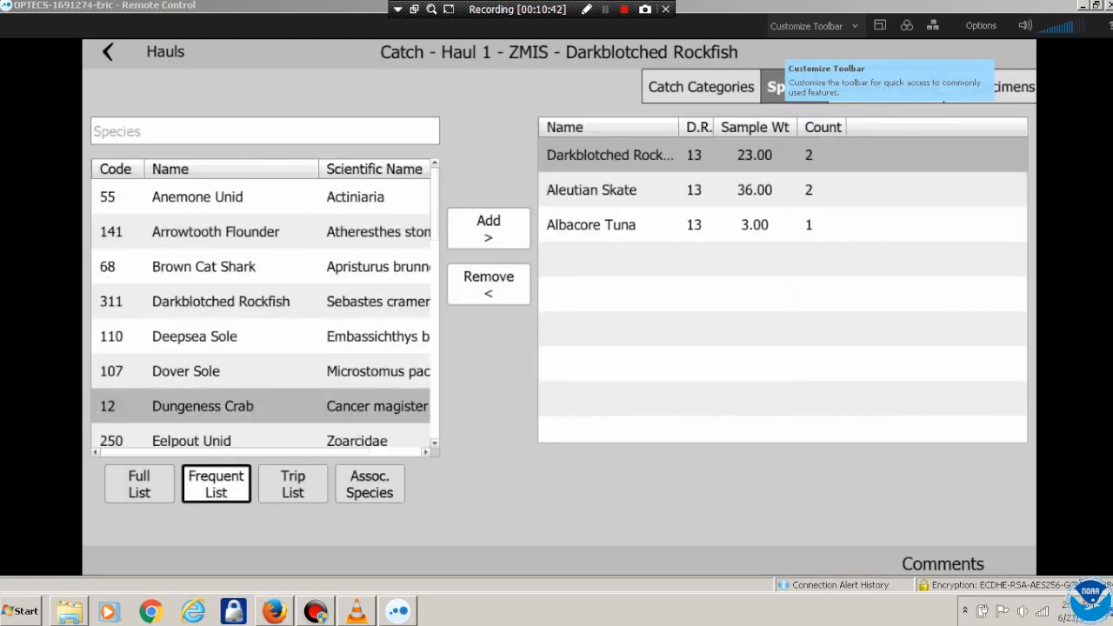
left_click(488, 228)
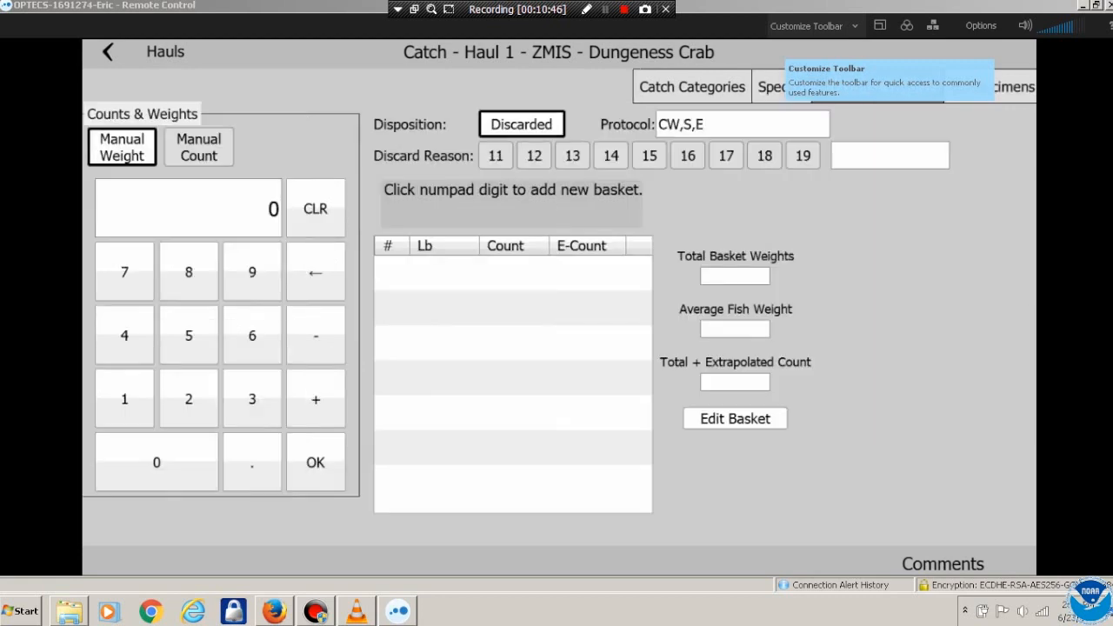
Record a 20 lb Dungeness Crab basket with a count of 10 under discard reason 16
left_click(688, 156)
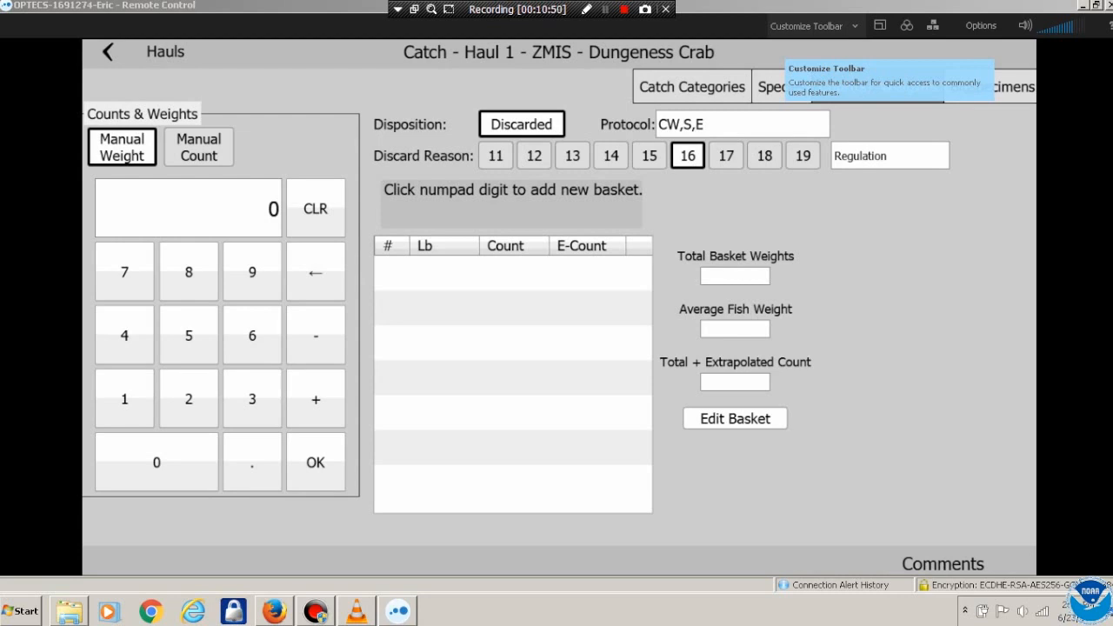
left_click(188, 398)
left_click(315, 462)
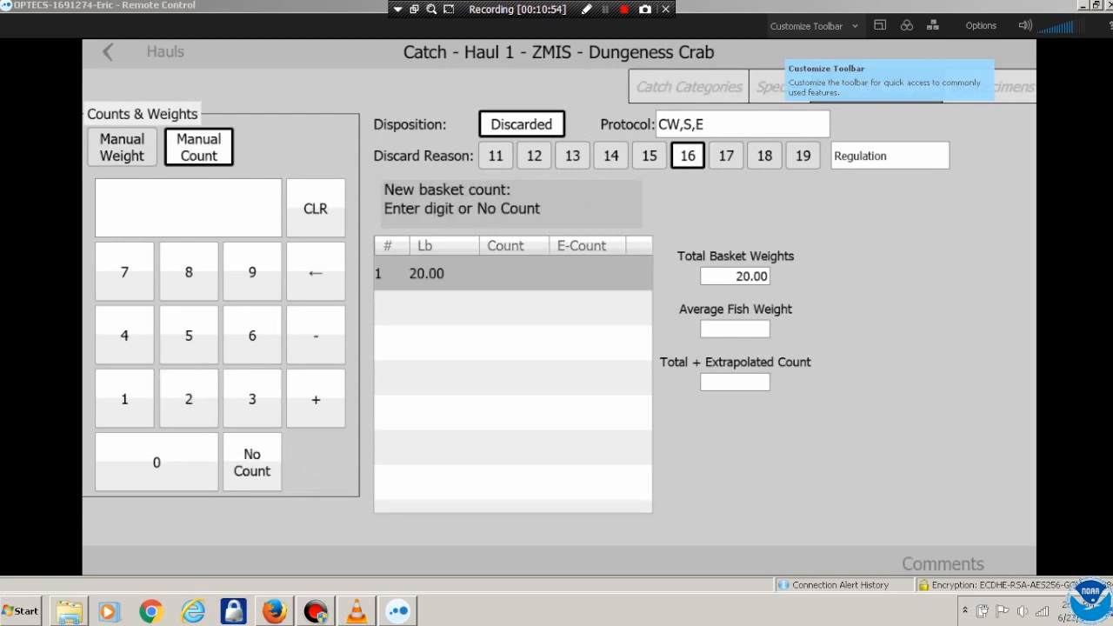
left_click(125, 399)
left_click(157, 462)
left_click(315, 462)
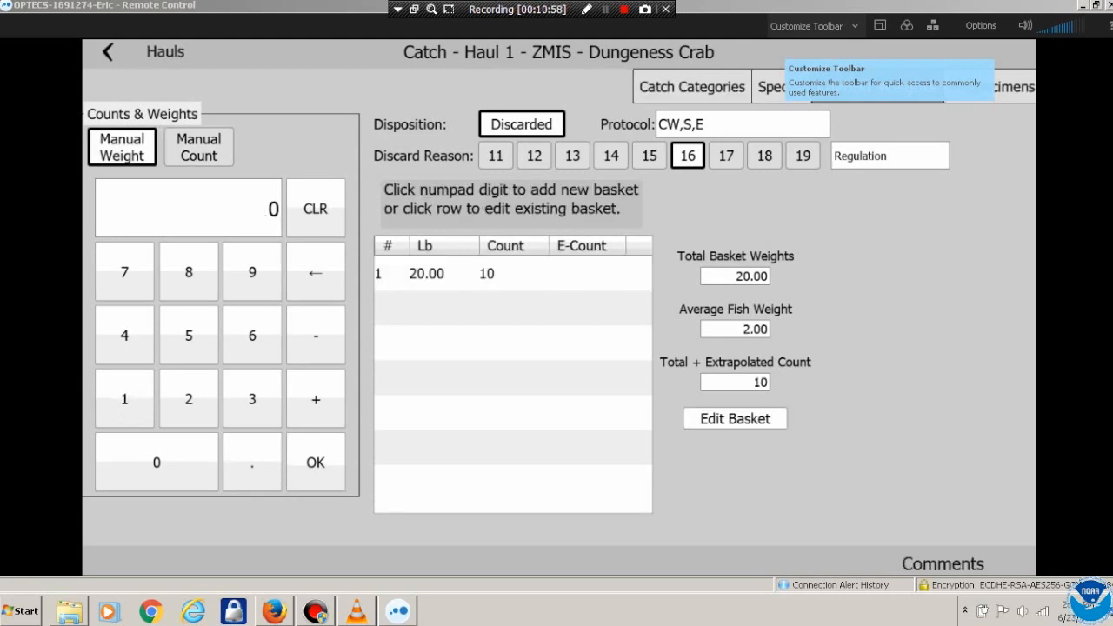
Add a male Dungeness Crab biospecimen with biosample method 9 and a length of 203
left_click(999, 87)
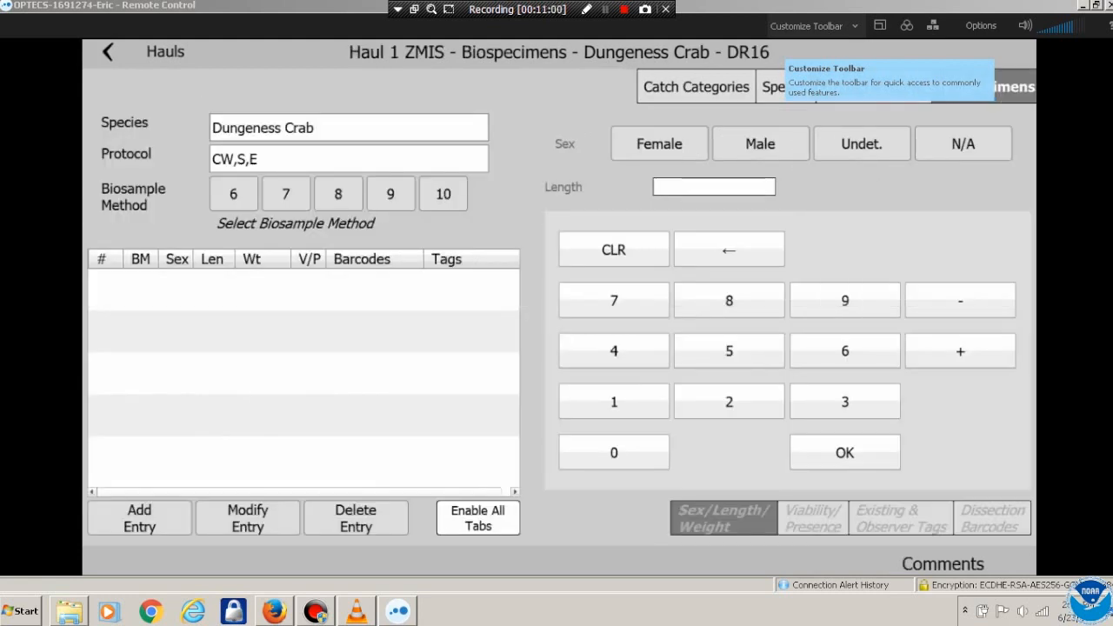
left_click(390, 194)
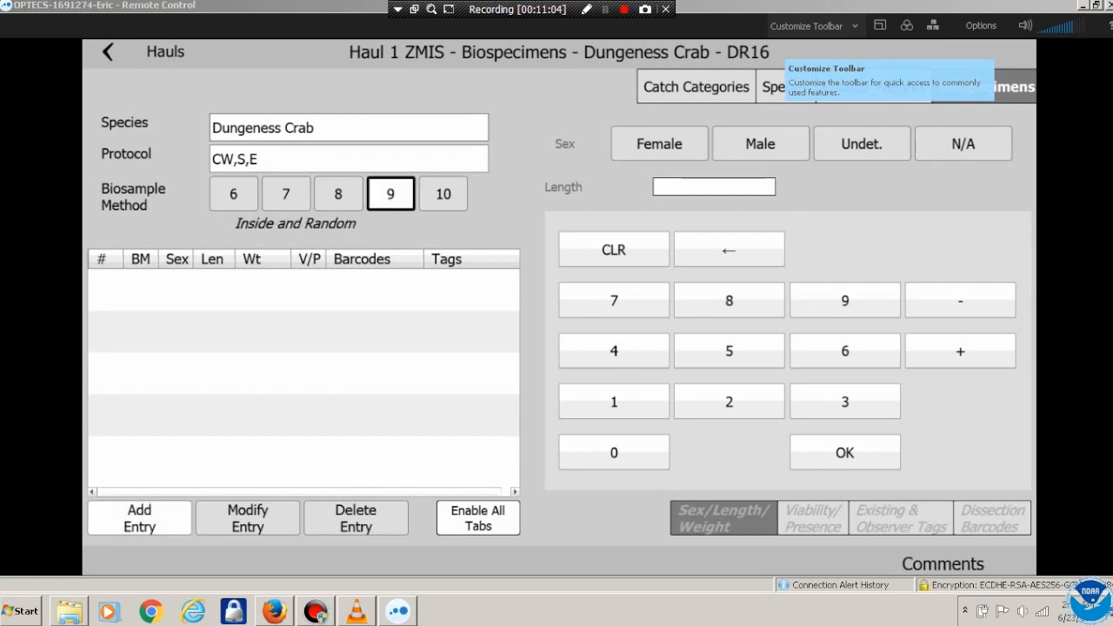
left_click(140, 518)
left_click(760, 144)
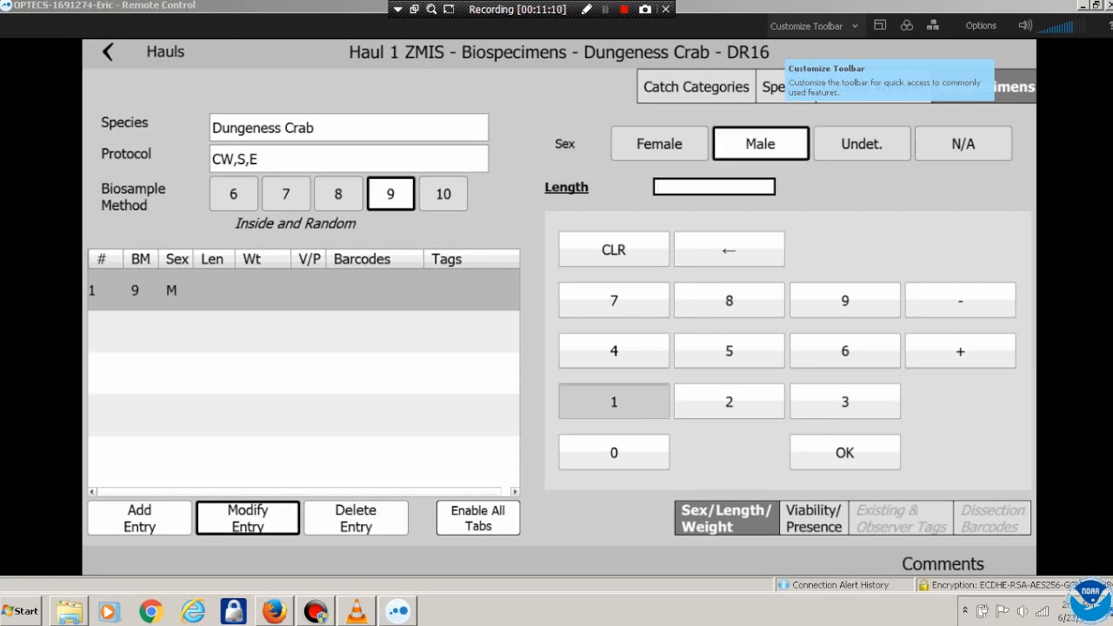
left_click(729, 401)
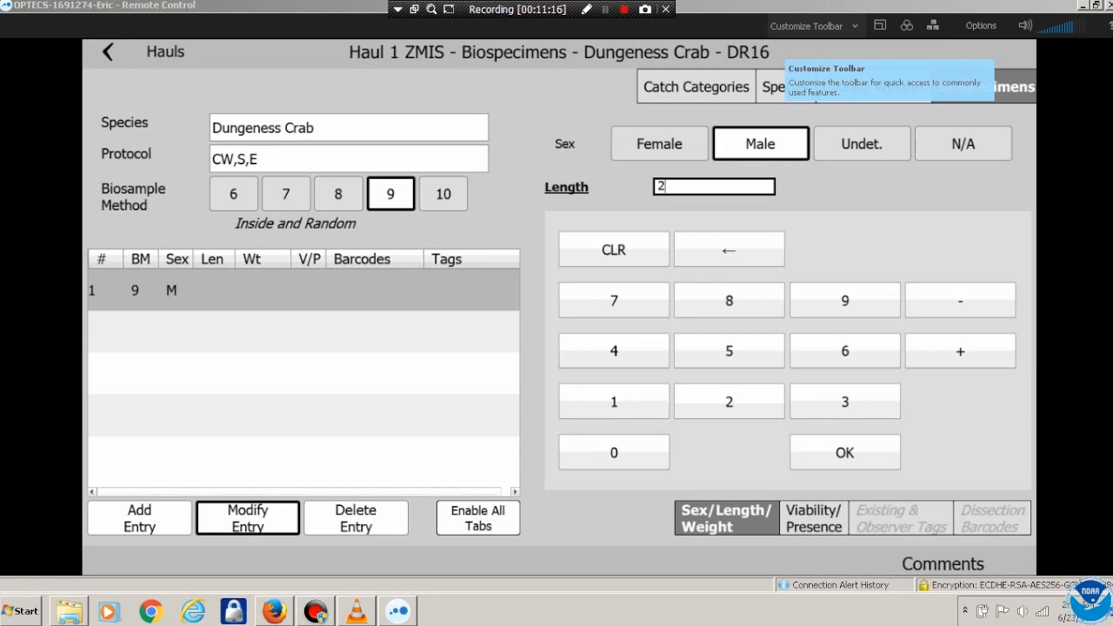
left_click(614, 452)
left_click(844, 401)
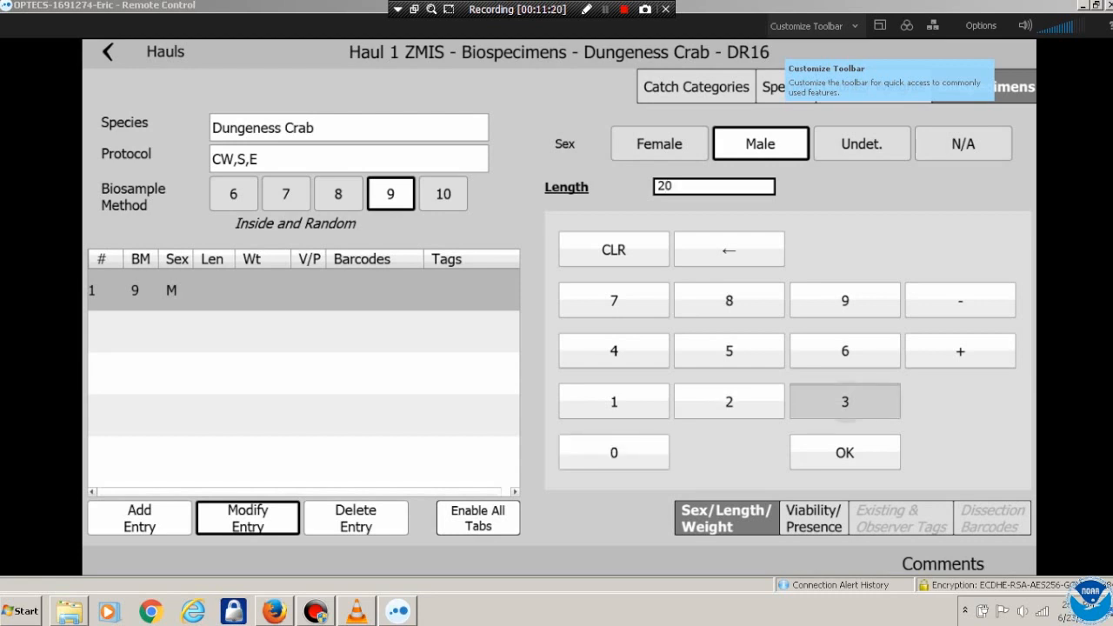
left_click(844, 452)
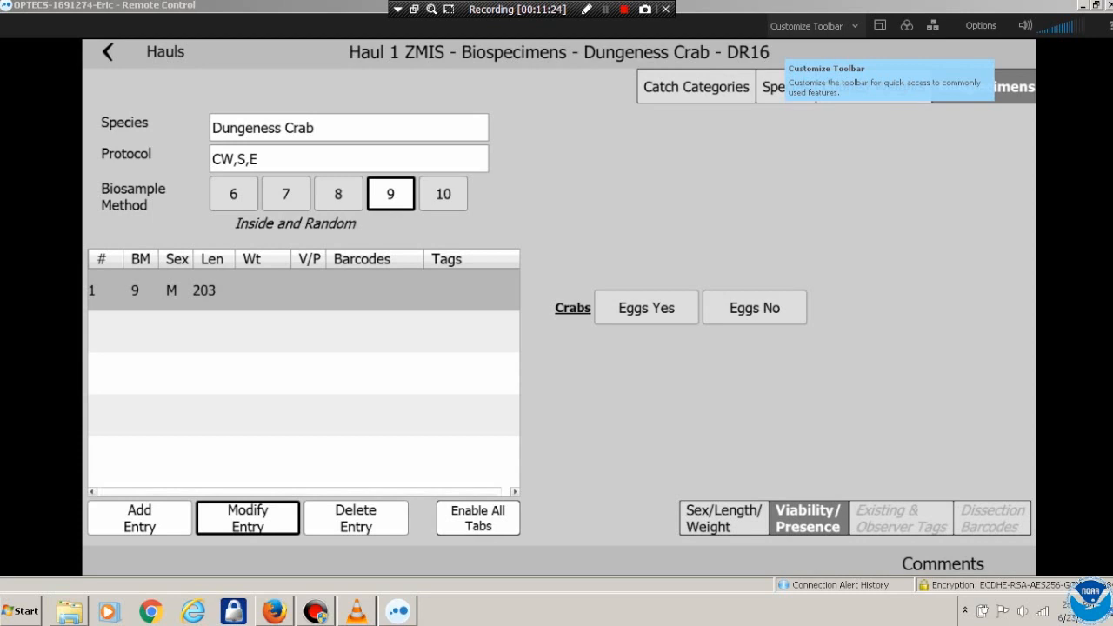
Add a female Dungeness Crab biospecimen with a length of 335 and mark it as having no eggs
left_click(139, 518)
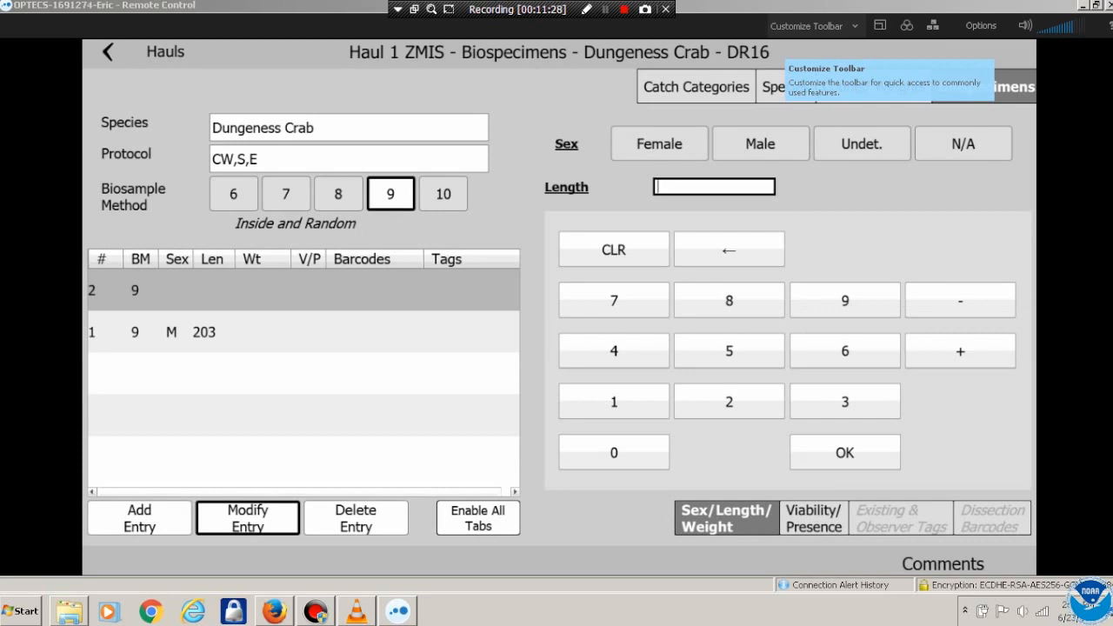
left_click(659, 144)
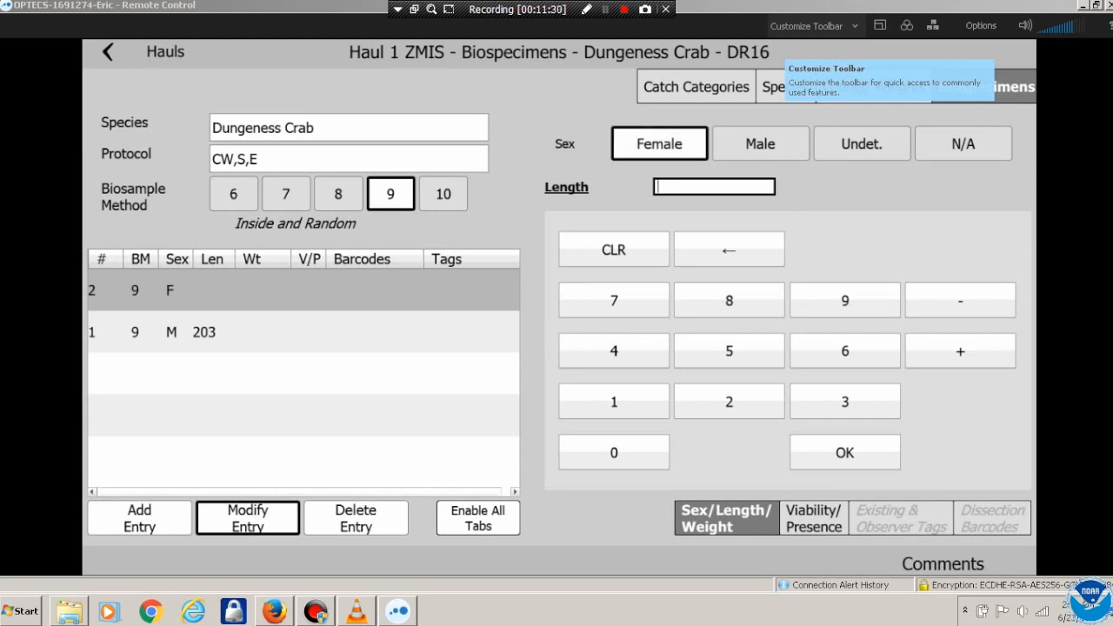
left_click(844, 402)
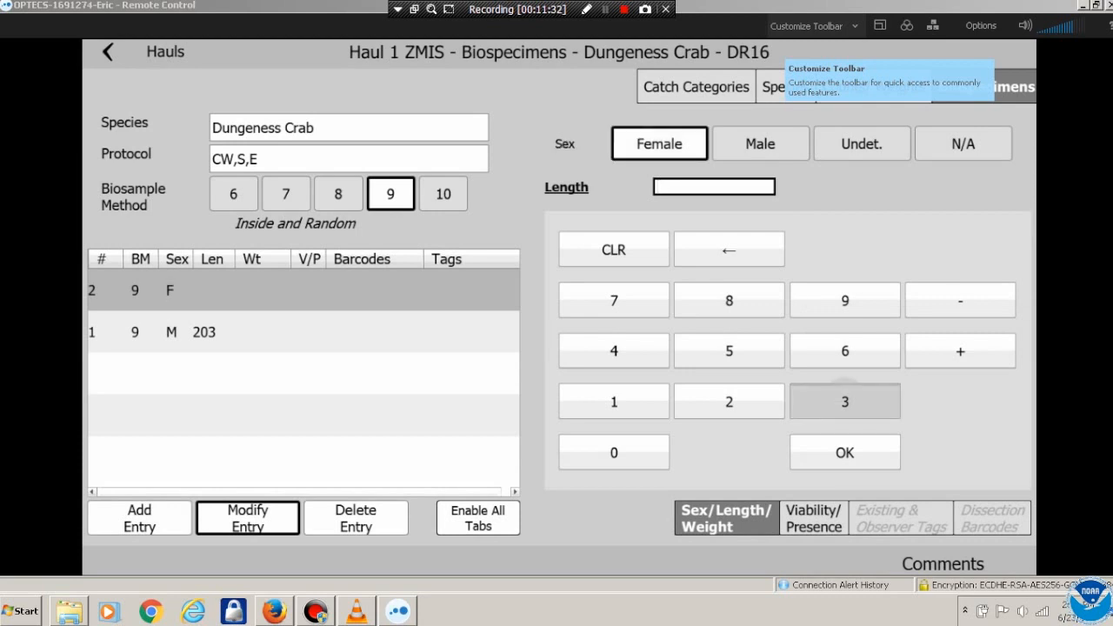
type("35")
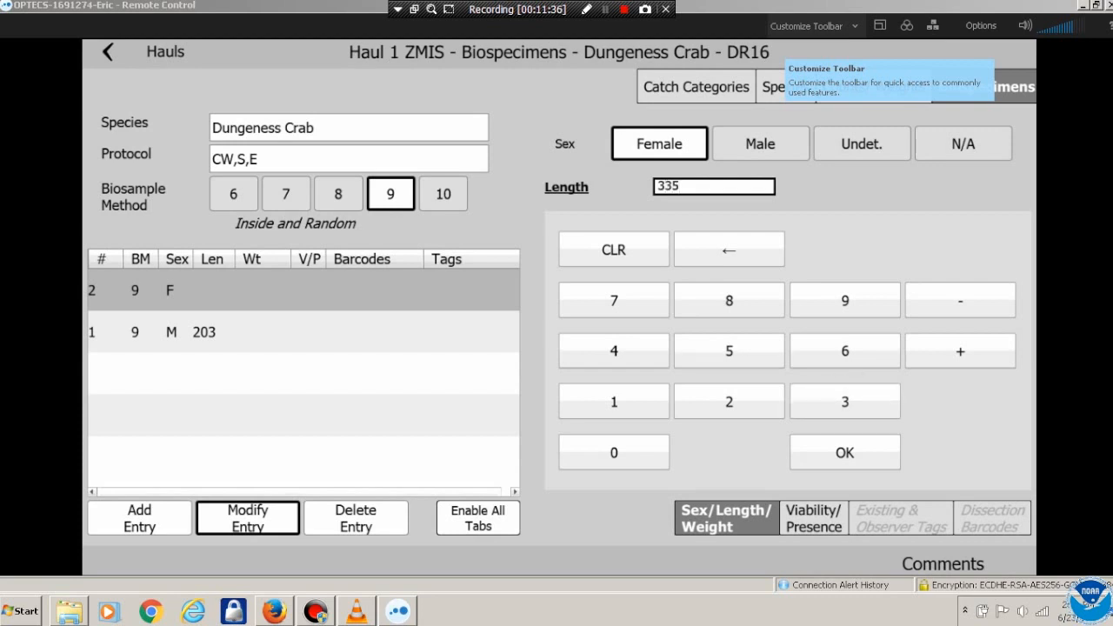
left_click(844, 452)
left_click(646, 308)
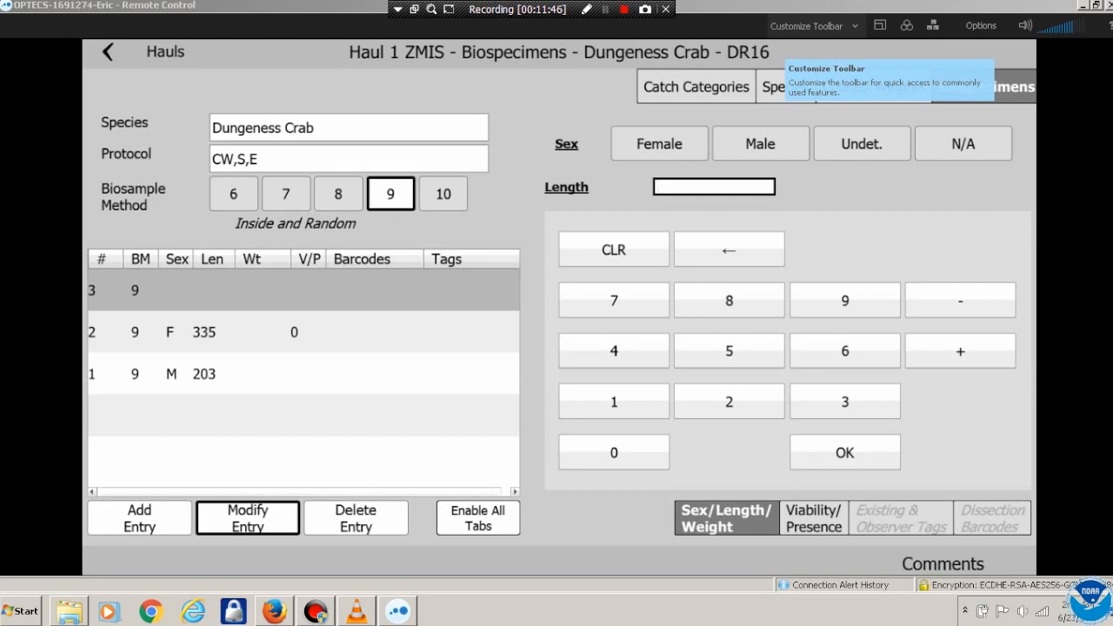
Add a third Dungeness Crab biospecimen, male with a length of 123
left_click(613, 402)
left_click(707, 396)
left_click(844, 402)
left_click(844, 452)
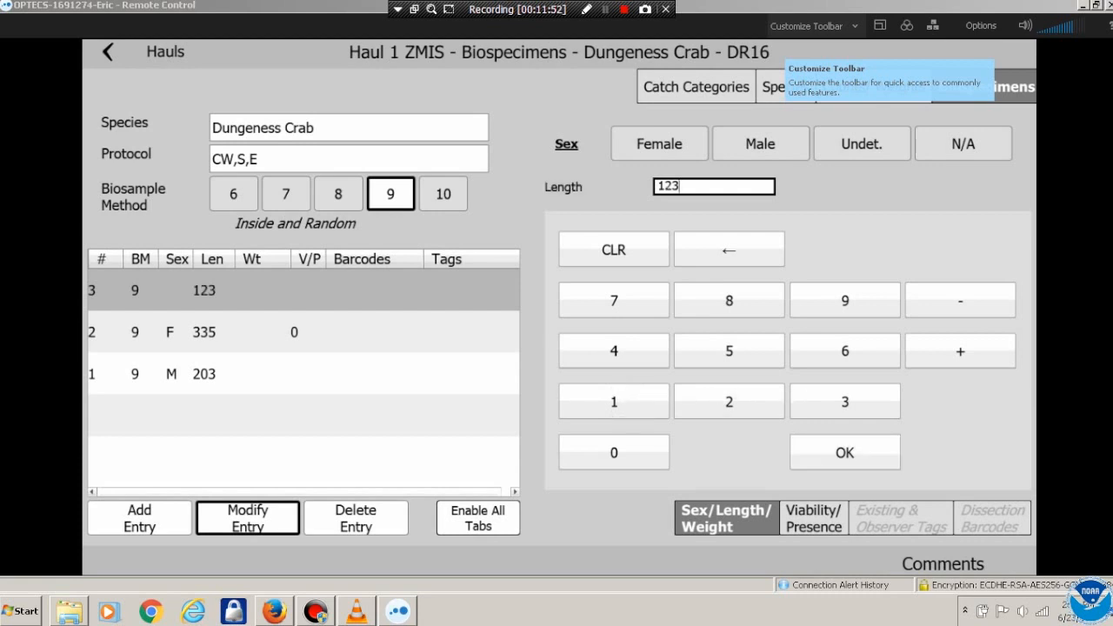
left_click(760, 145)
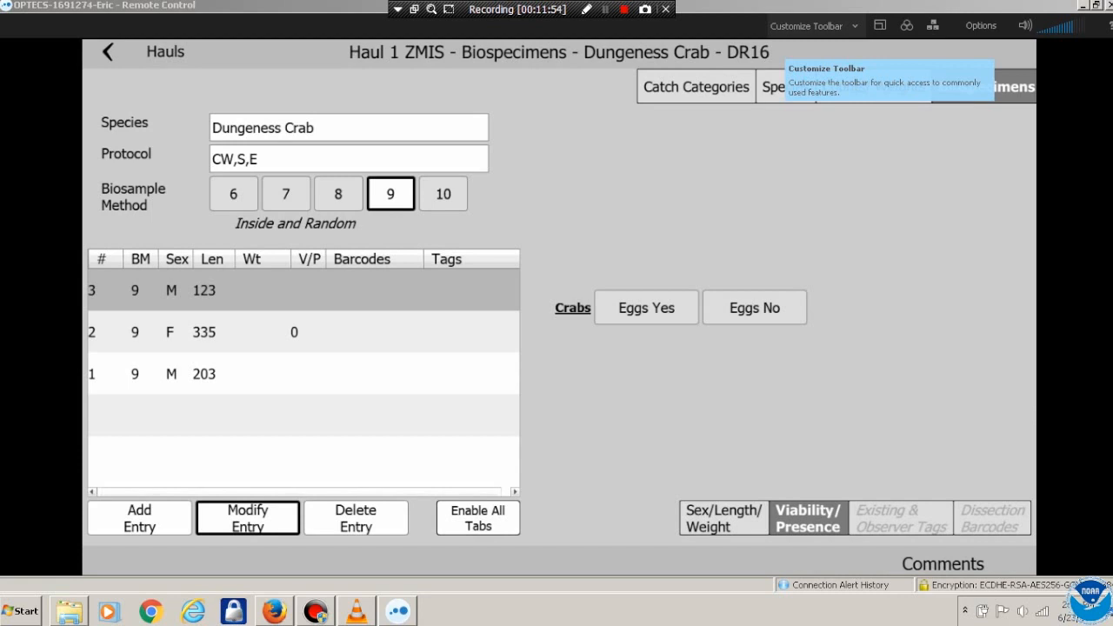
Add a fourth Dungeness Crab biospecimen, female with a length of 142 and eggs present
left_click(140, 518)
type("14")
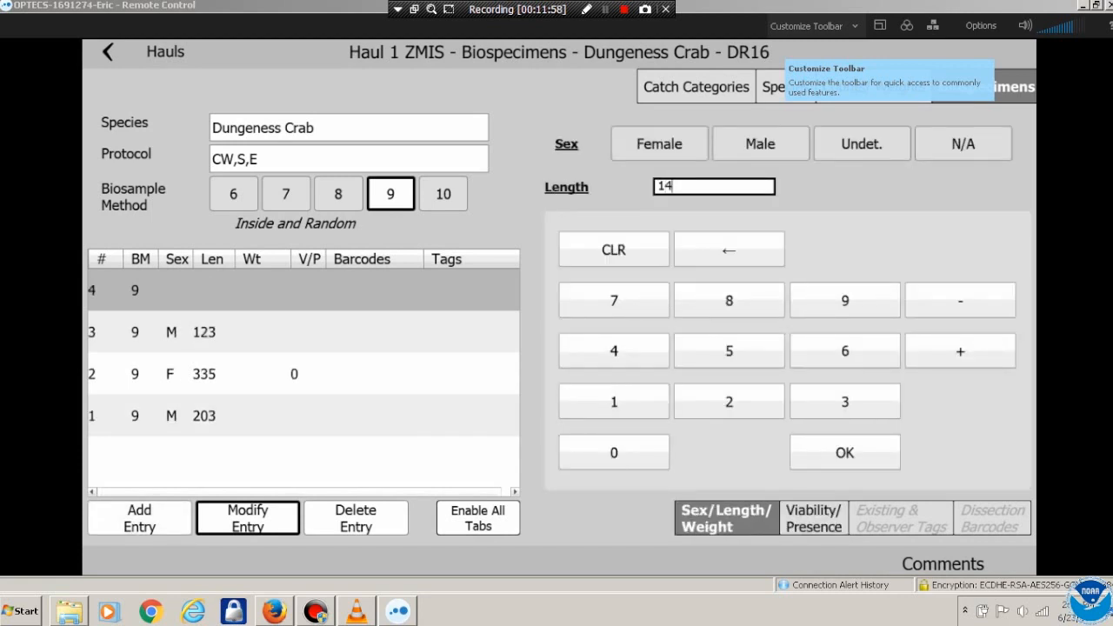
type("2")
left_click(659, 143)
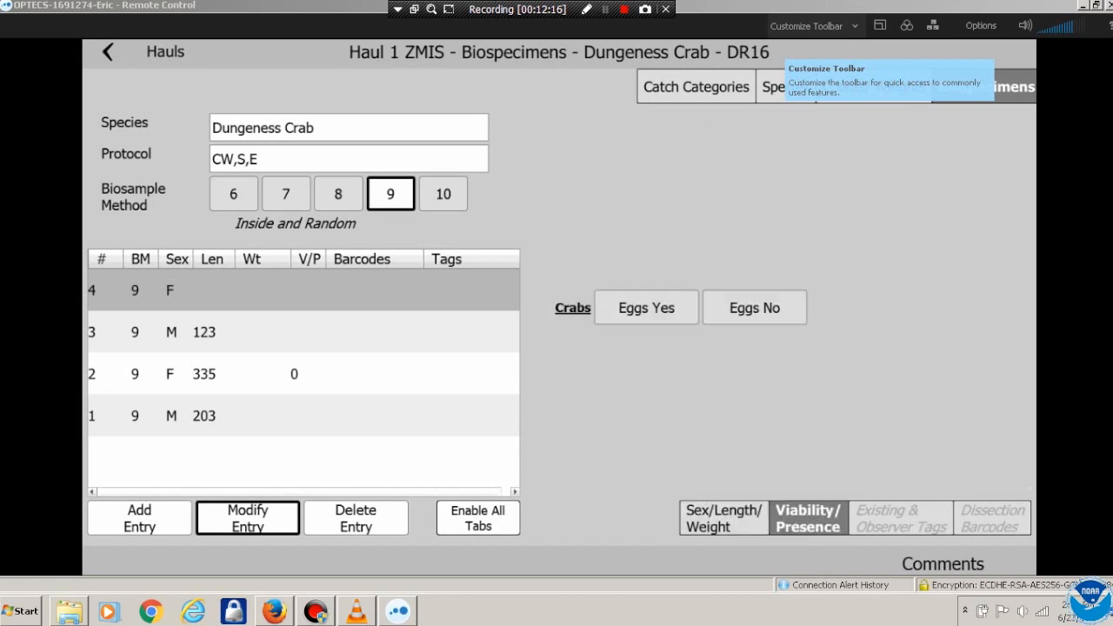
left_click(646, 308)
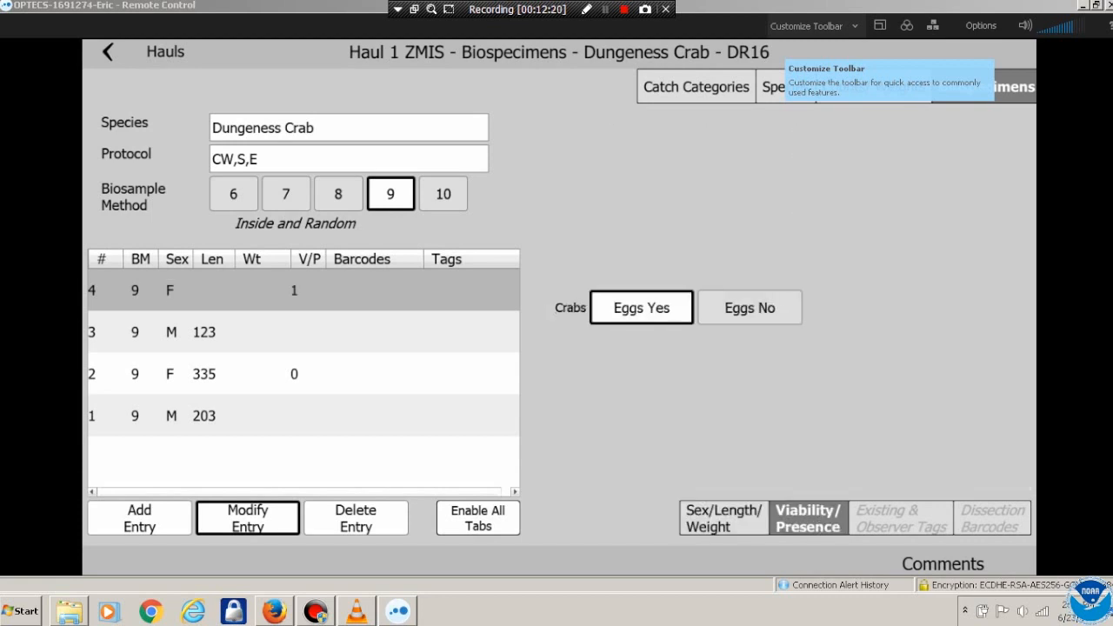
left_click(723, 518)
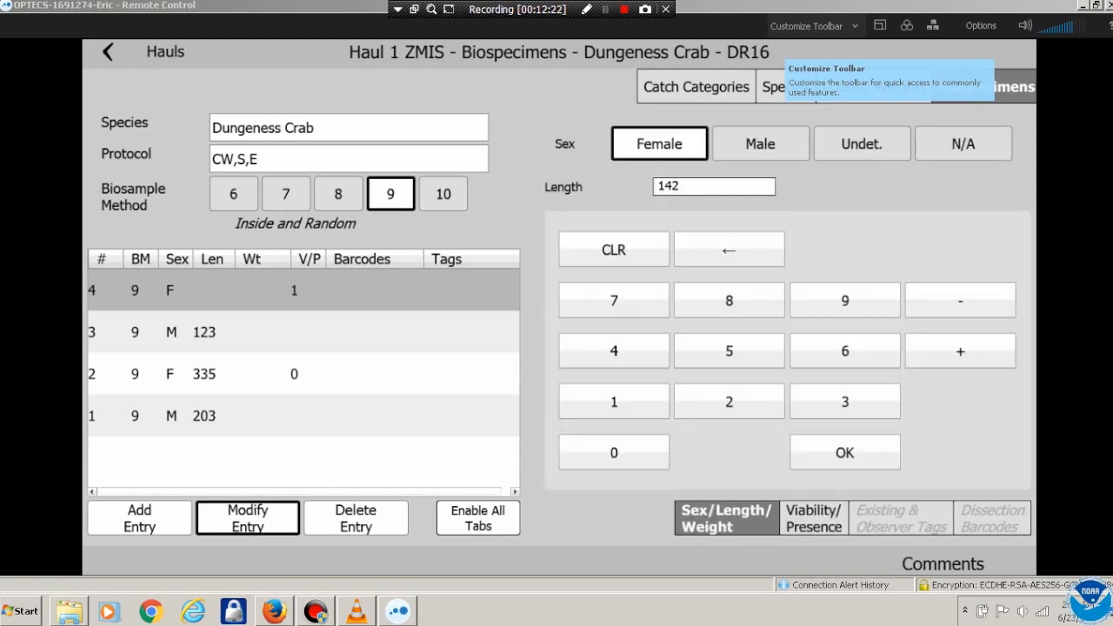
left_click(845, 452)
Review the Dungeness Crab basket, the species sampled in the Miscellaneous category and the haul's catch categories
left_click(873, 87)
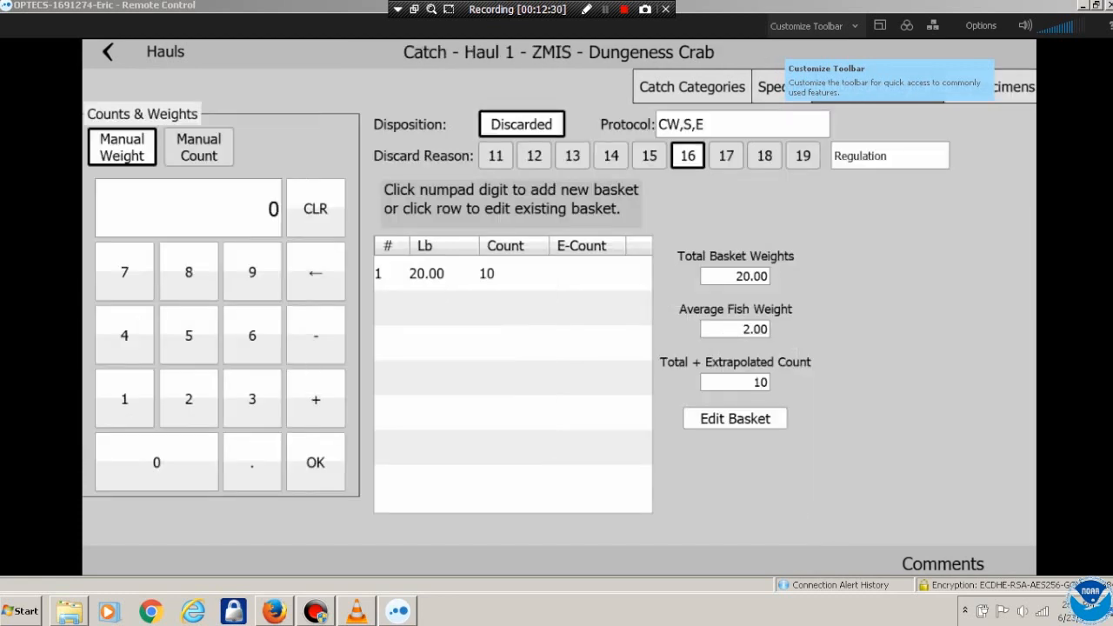
left_click(788, 87)
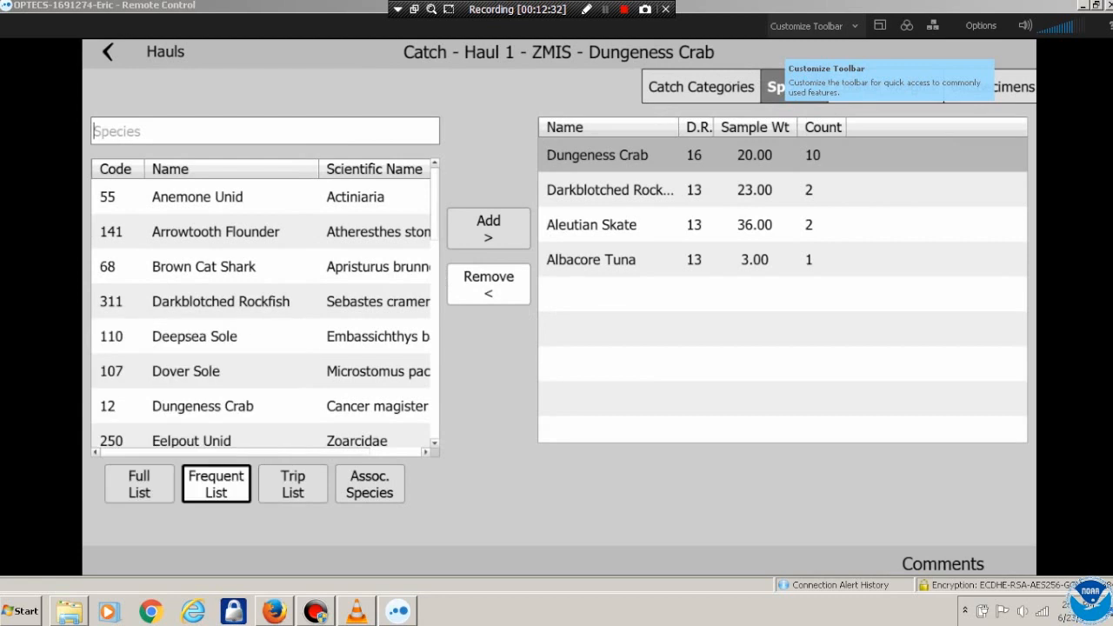
left_click(700, 87)
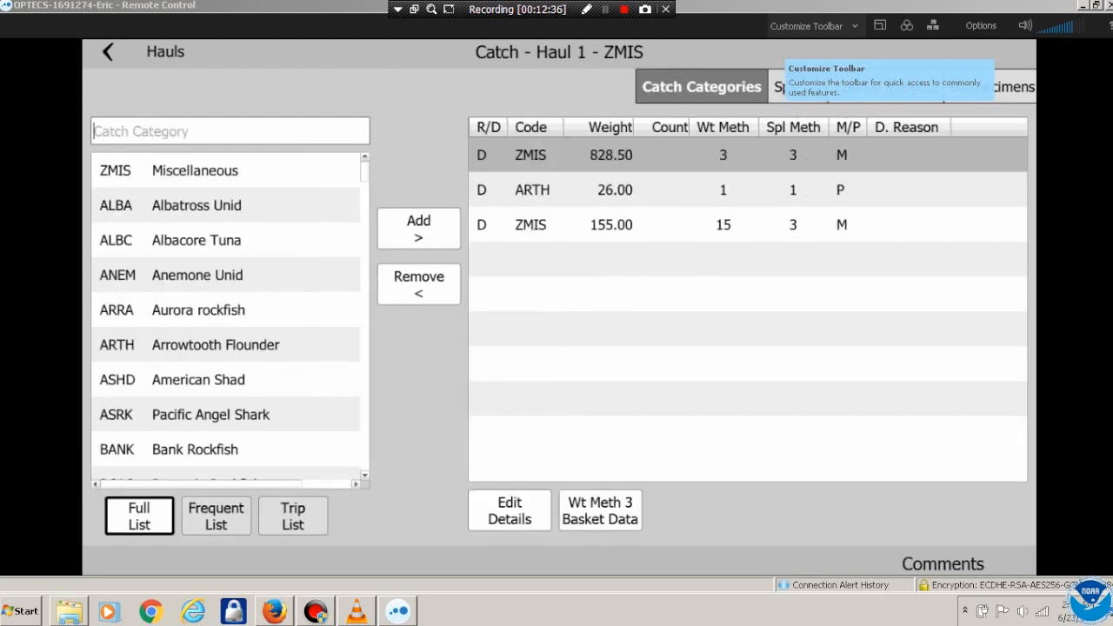
left_click(796, 87)
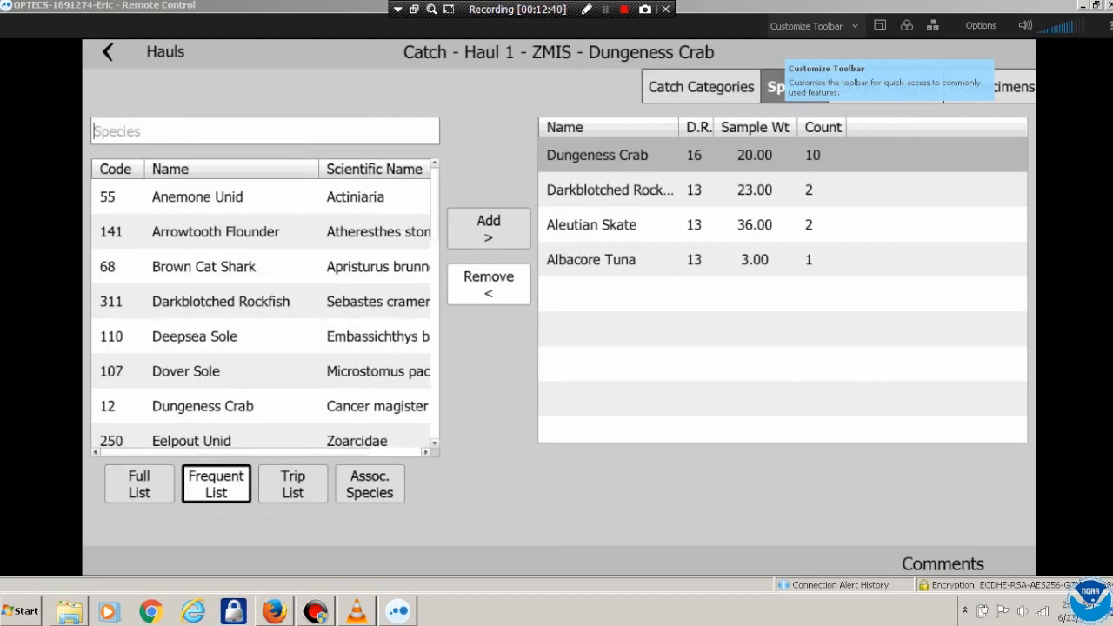
left_click(701, 87)
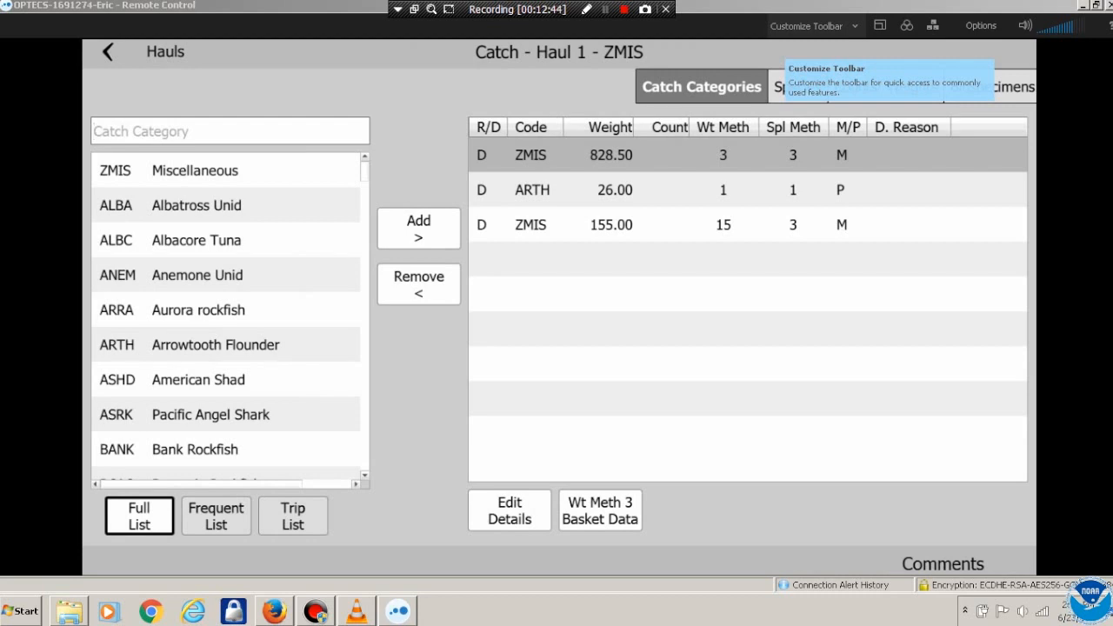
left_click(798, 87)
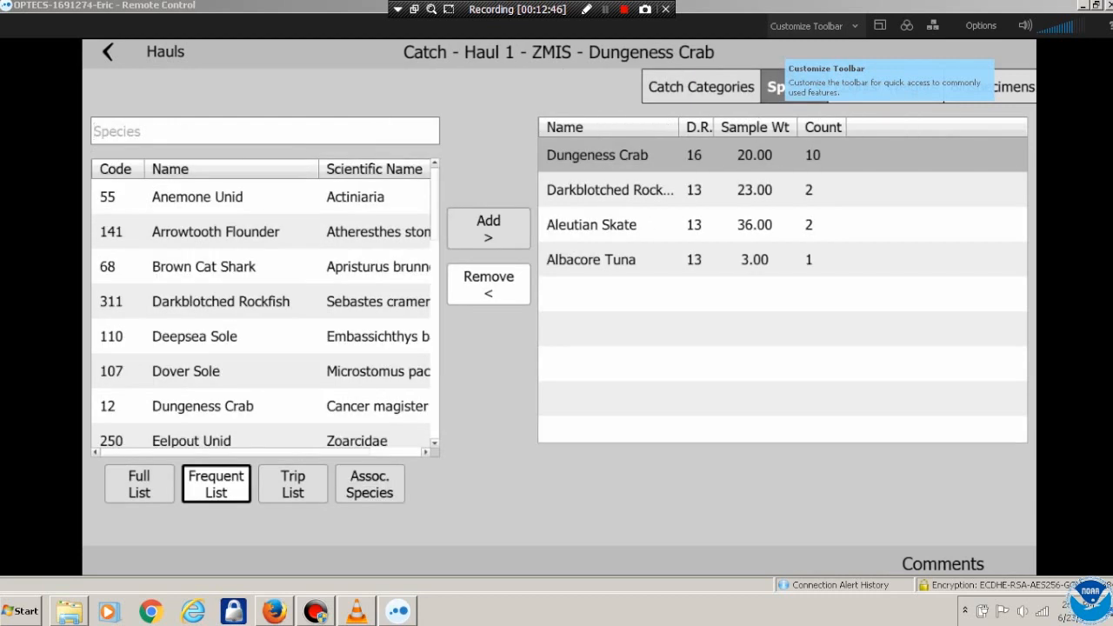
left_click(701, 87)
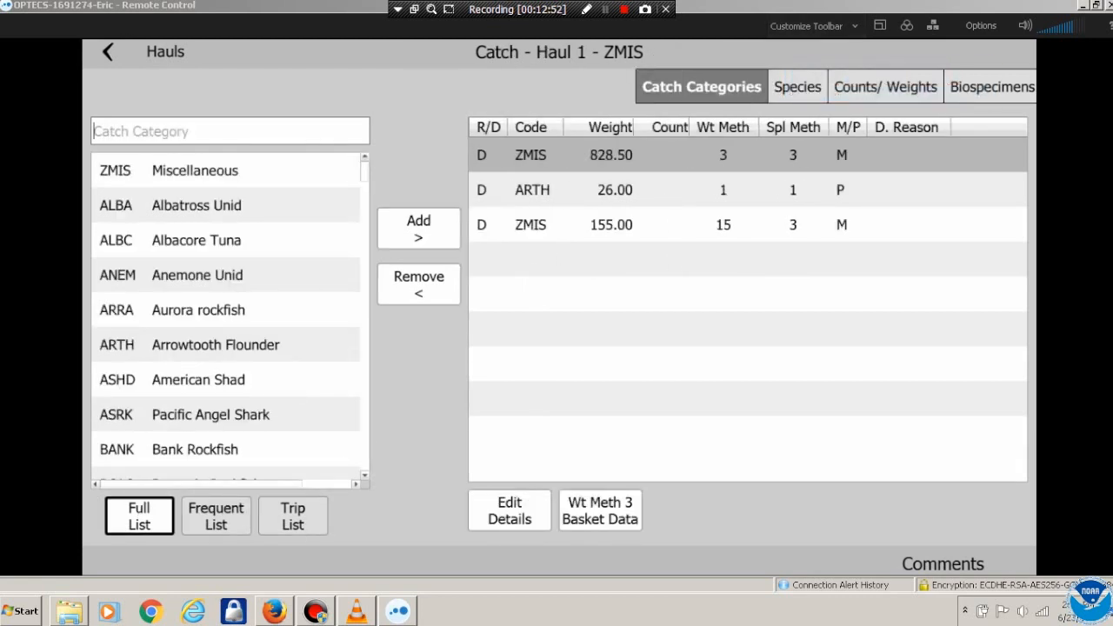
left_click(605, 10)
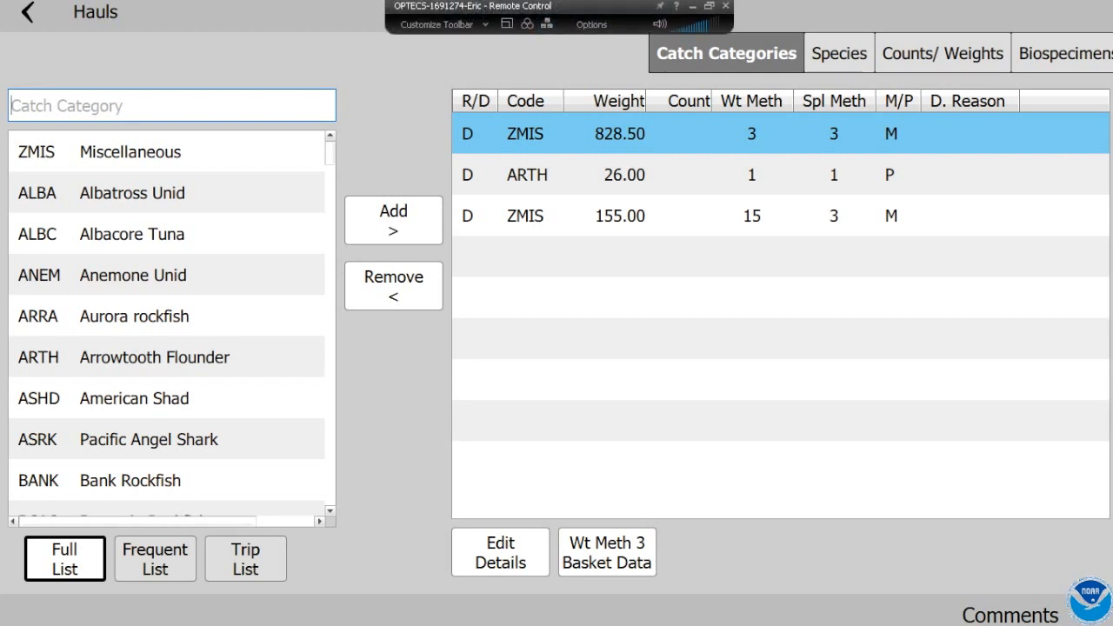
left_click(708, 6)
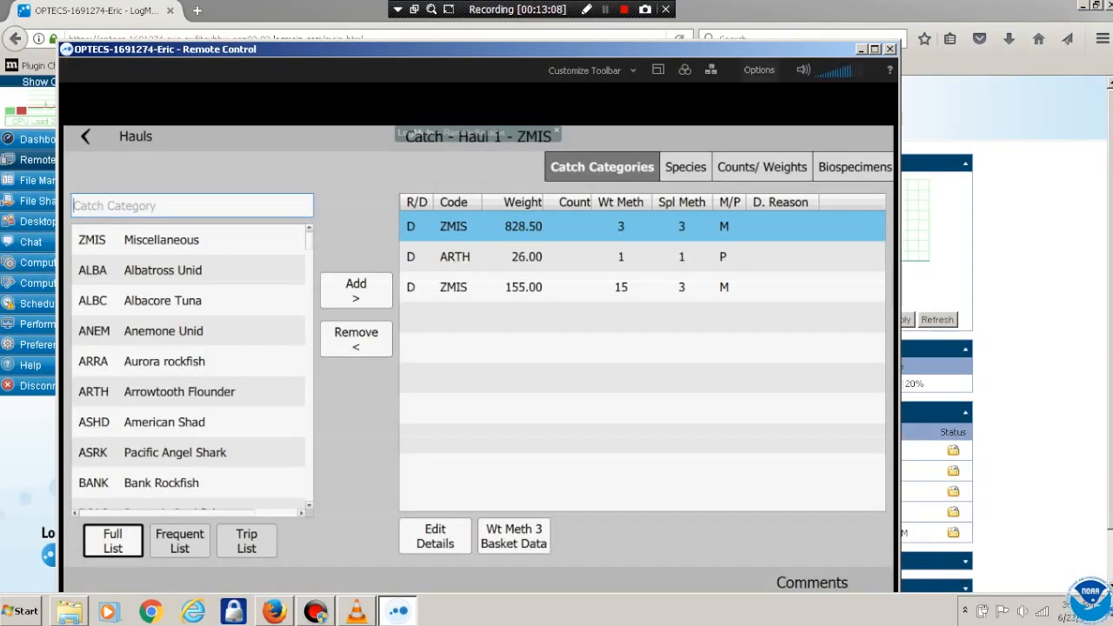
left_click(875, 49)
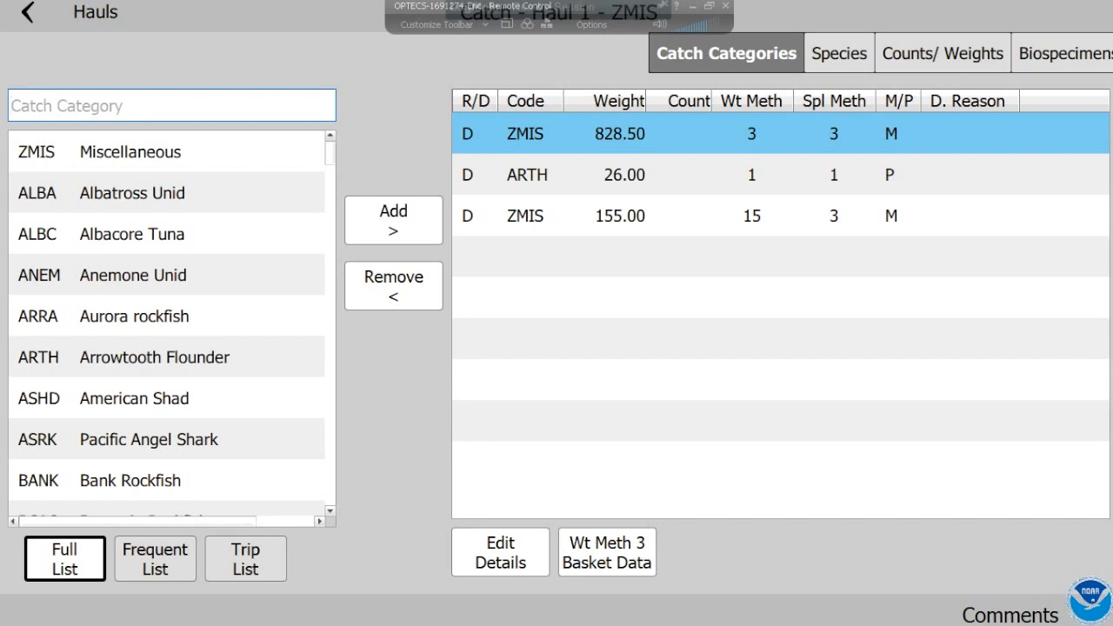
Add a discarded Slender Sole (SLNS) catch category with weight method 1, sample method 1 and Pure purity
left_click(171, 105)
left_click(607, 455)
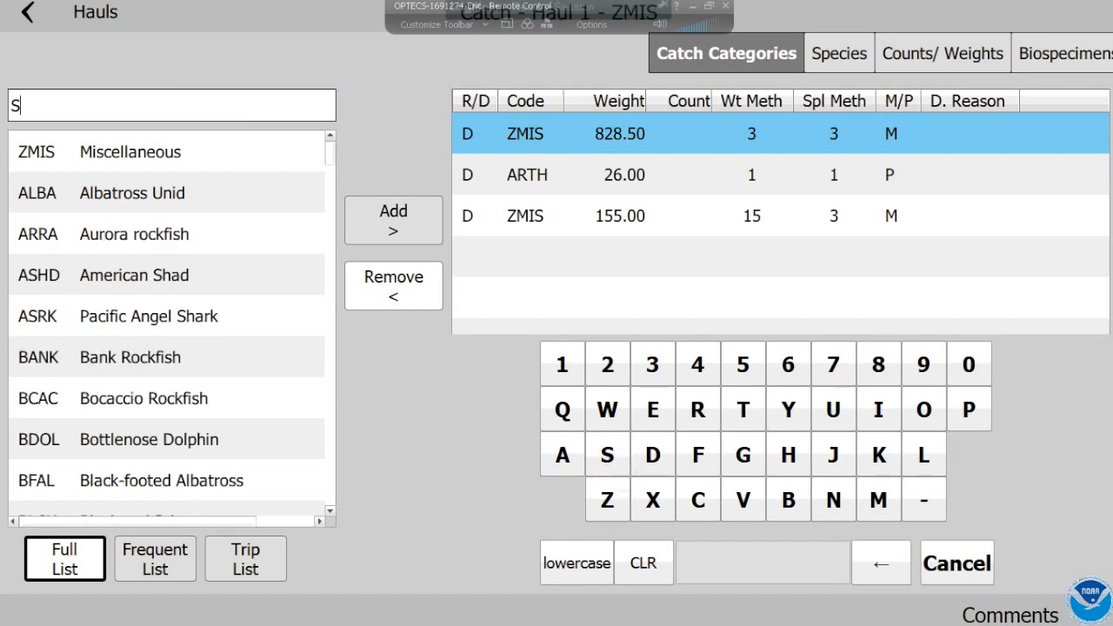
left_click(923, 455)
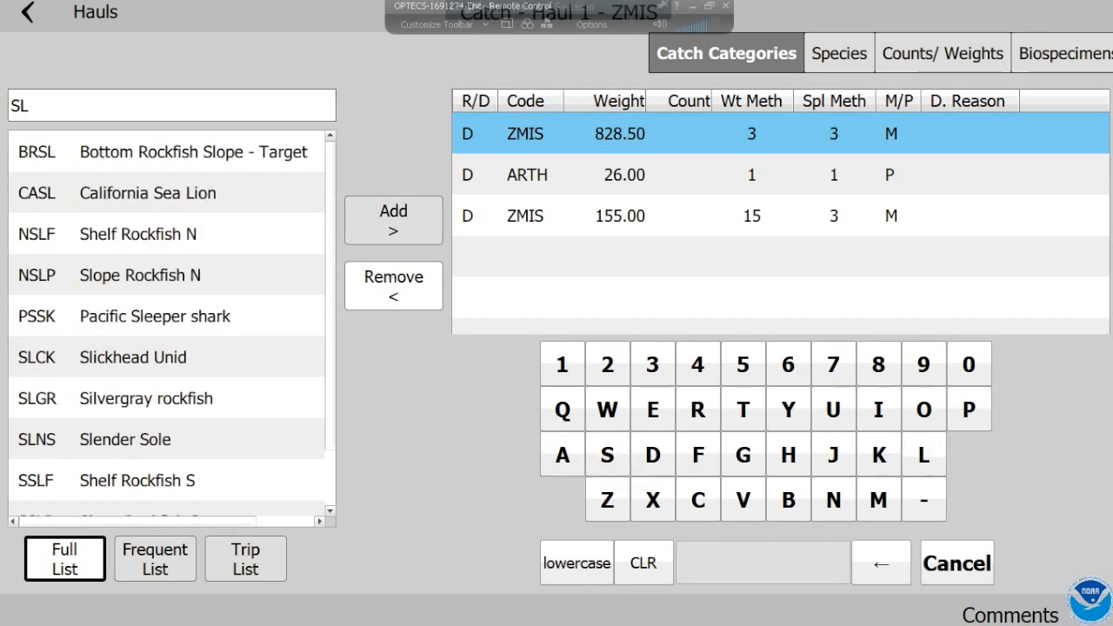
left_click(125, 439)
left_click(393, 221)
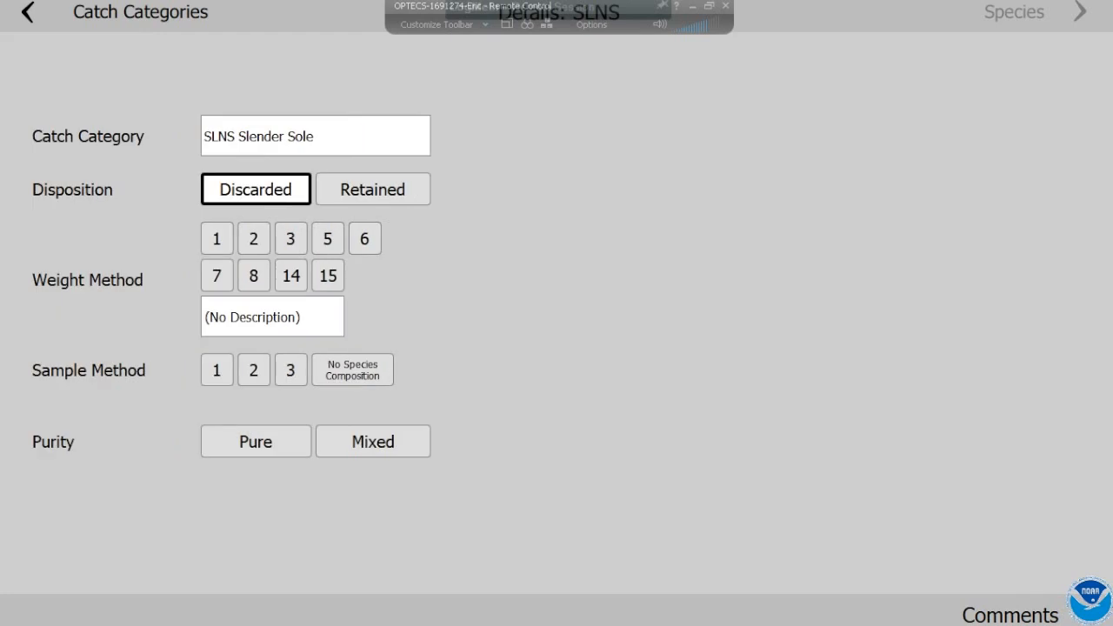
left_click(216, 239)
left_click(217, 369)
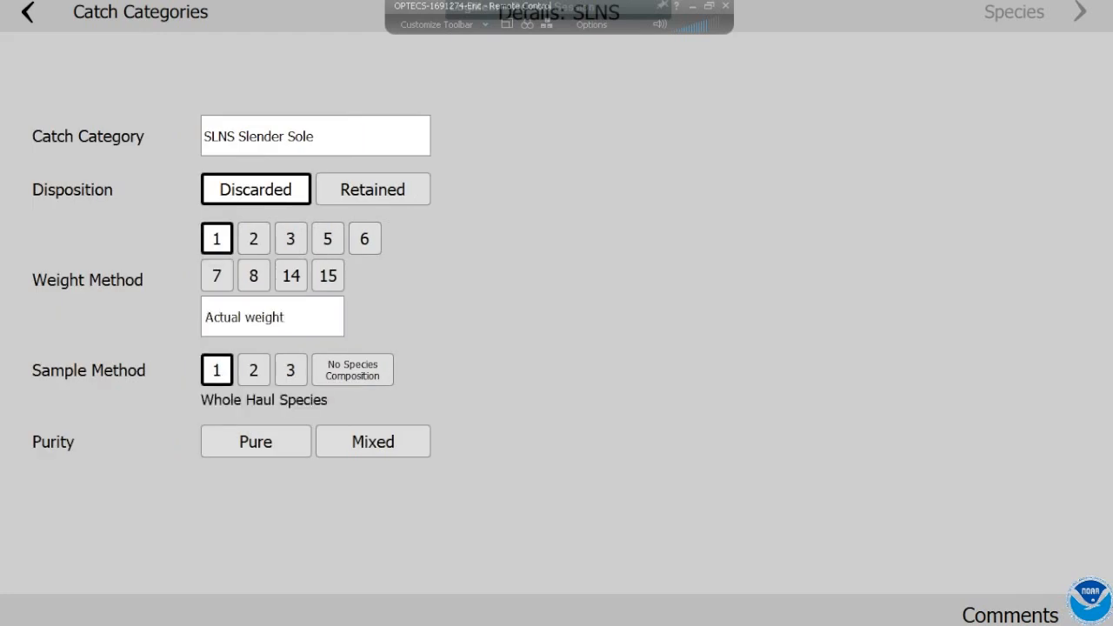
left_click(255, 440)
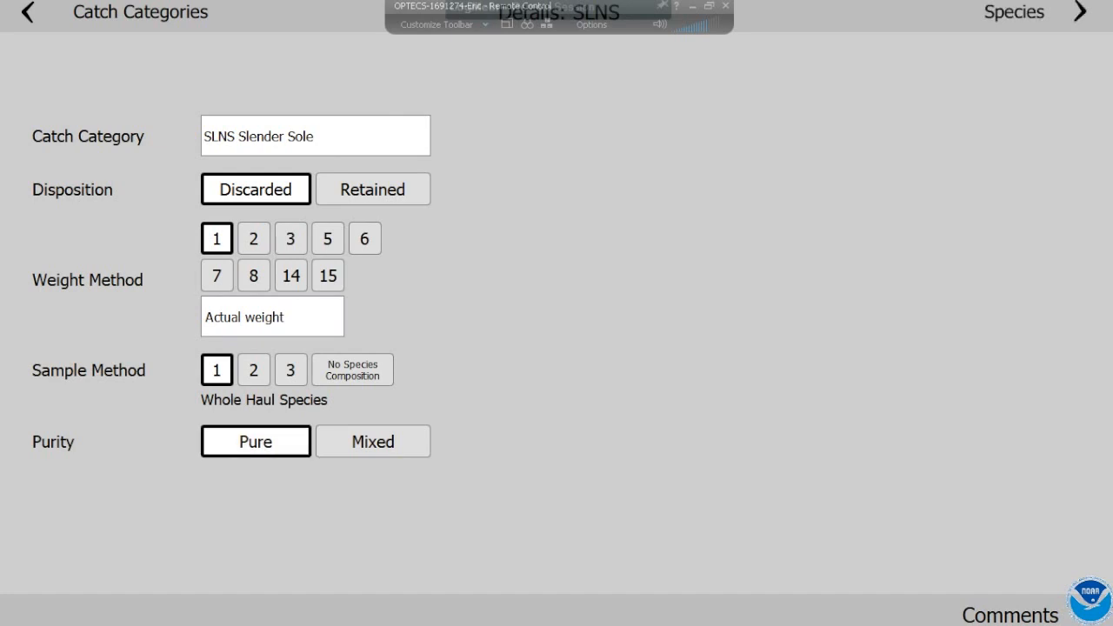
Set the Slender Sole's discard reason to 13 (Market) and add a 78.3 lb basket without a count
left_click(1013, 12)
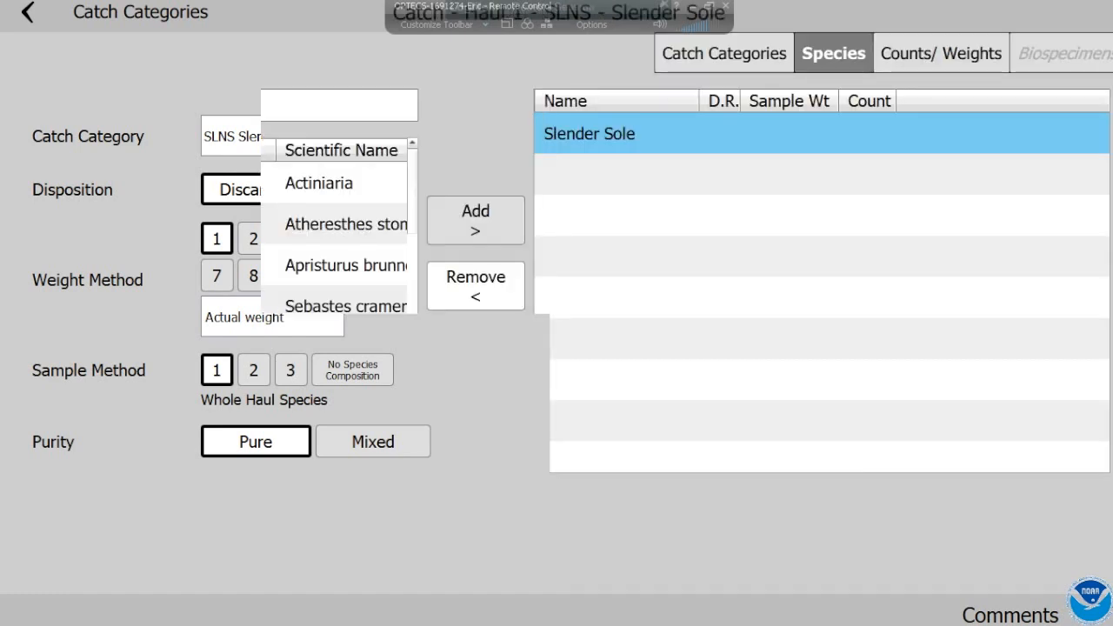
left_click(933, 54)
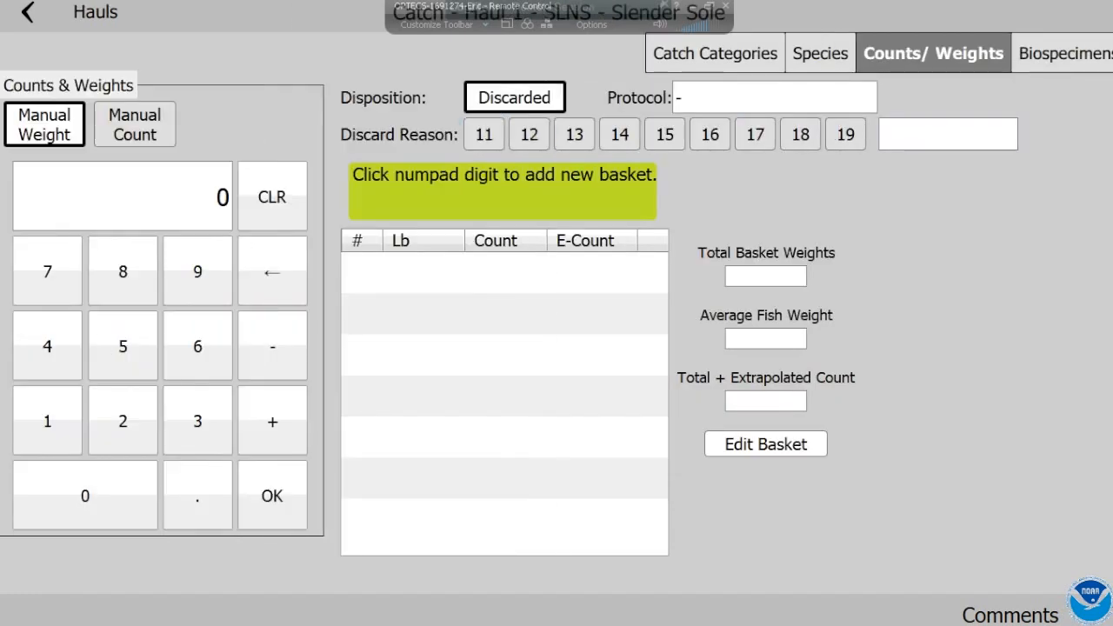
left_click(575, 135)
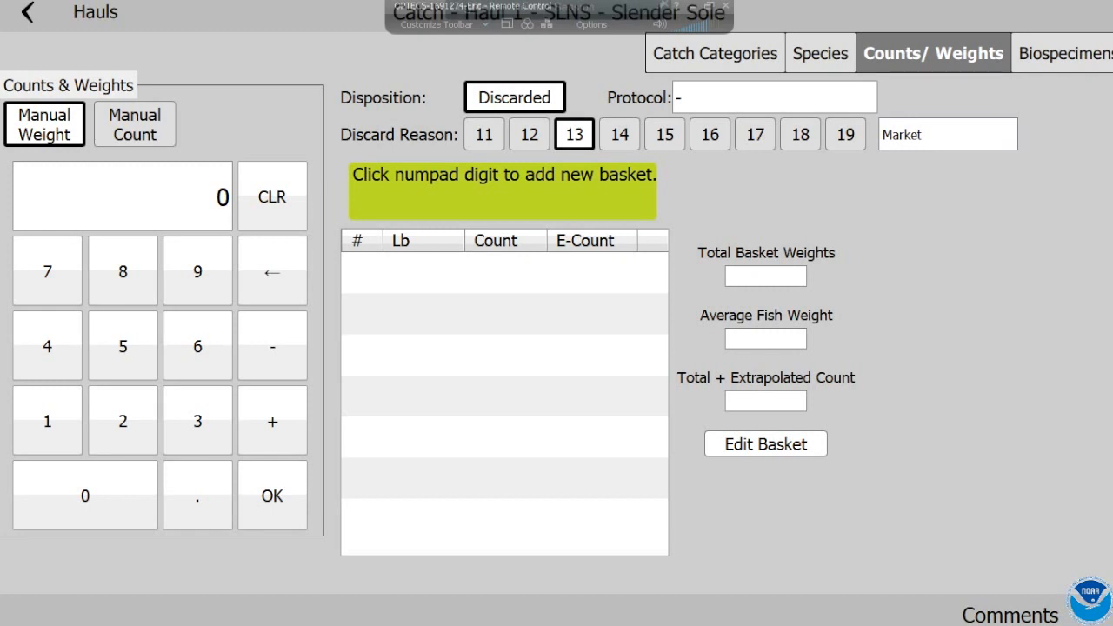
left_click(47, 270)
left_click(122, 271)
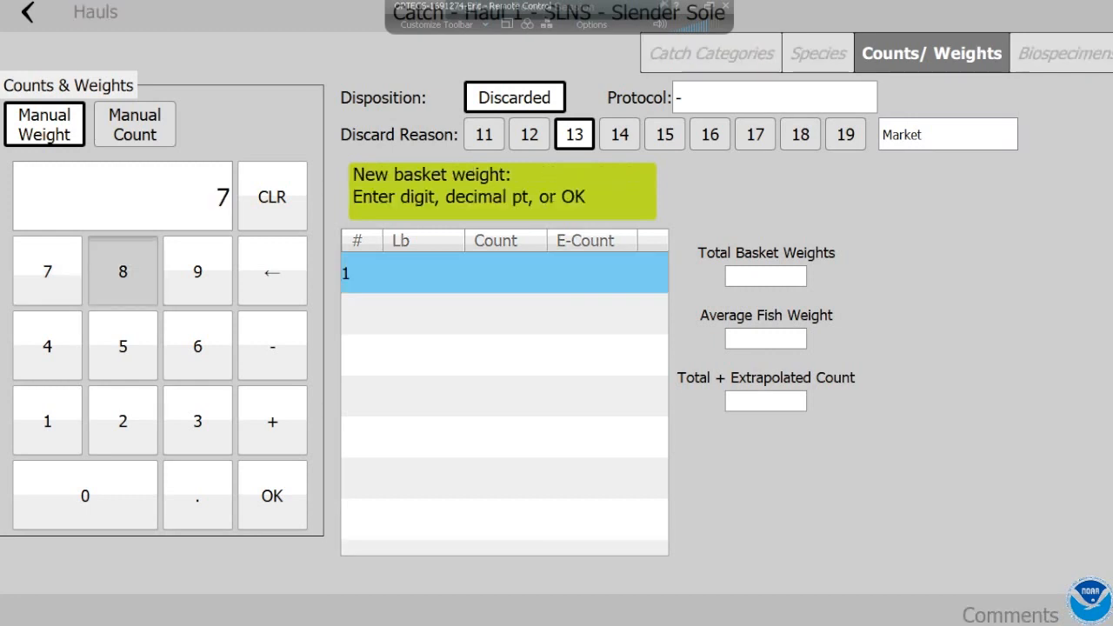
left_click(197, 494)
left_click(197, 420)
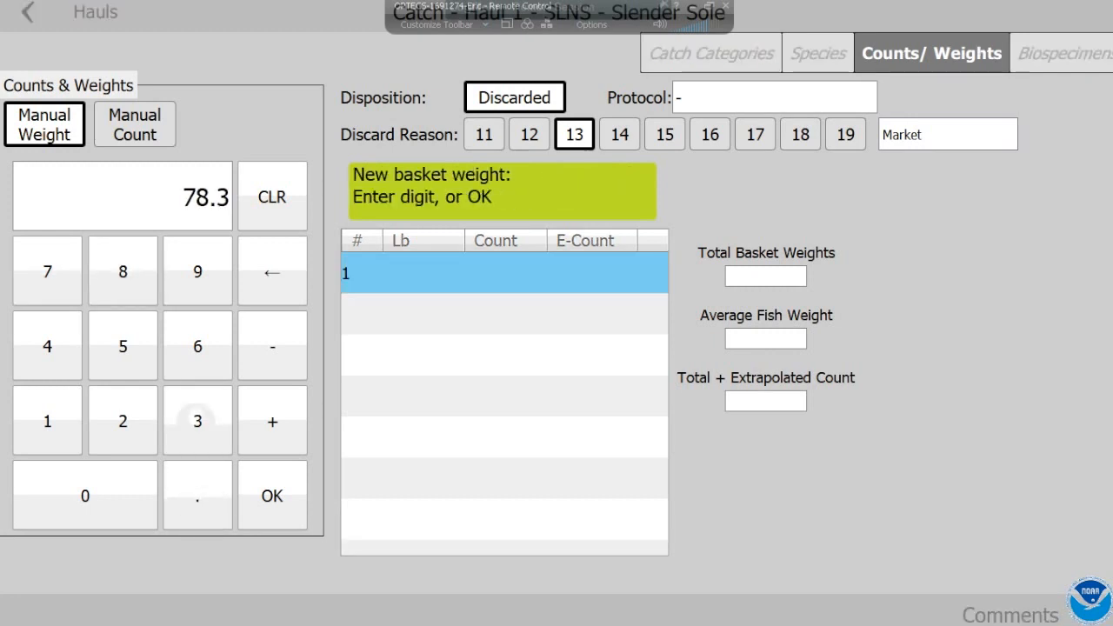
left_click(272, 495)
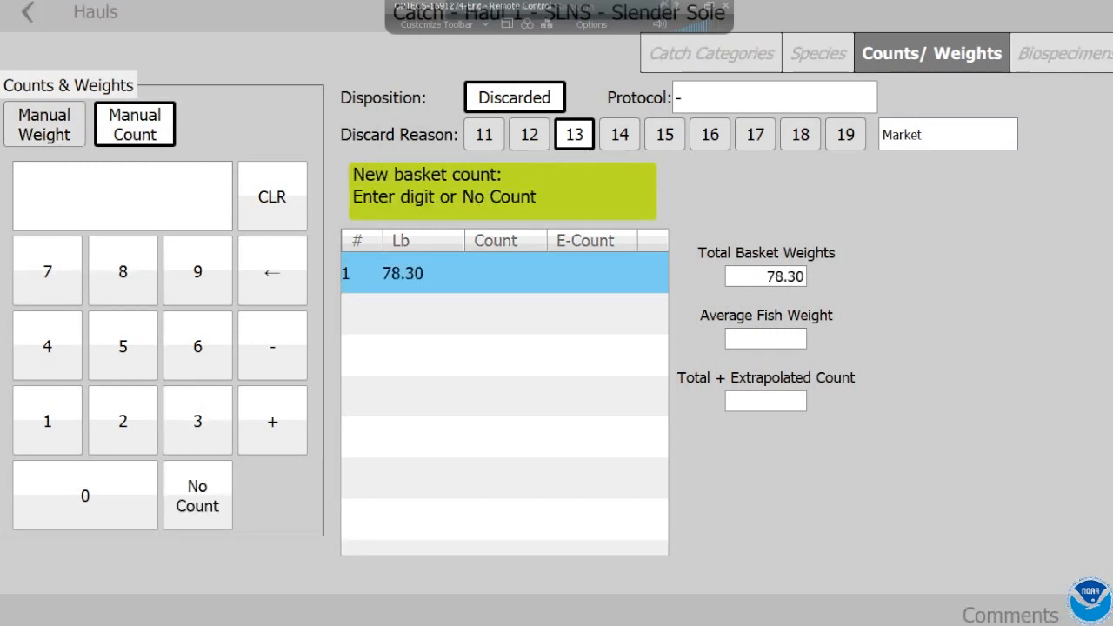
left_click(197, 495)
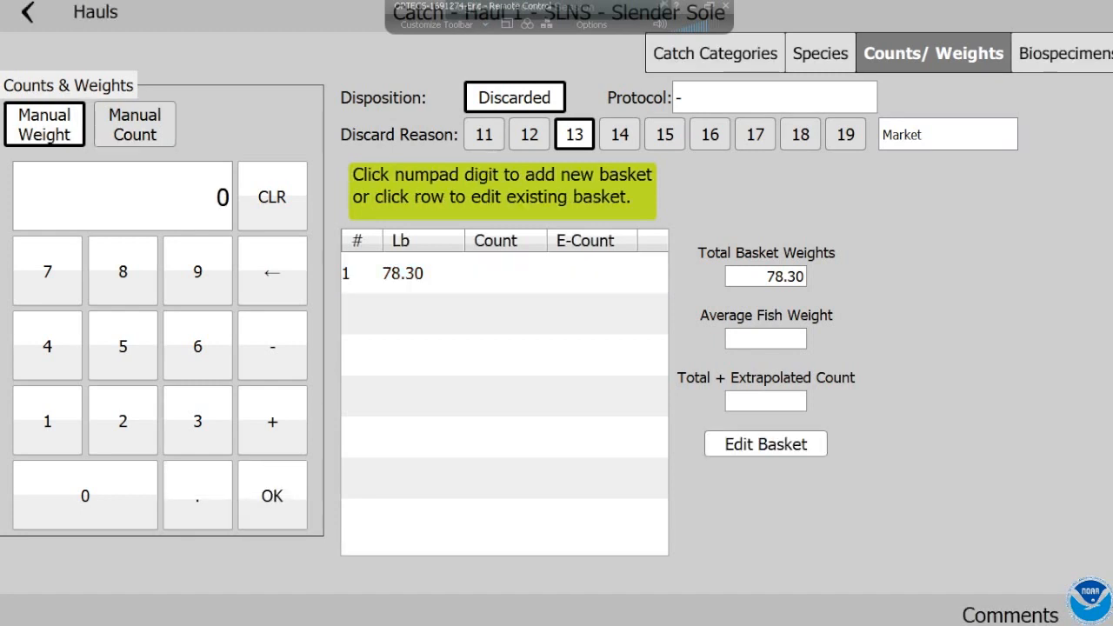
Add a second Slender Sole basket weighing 1.3 lb with a count of 40
left_click(715, 53)
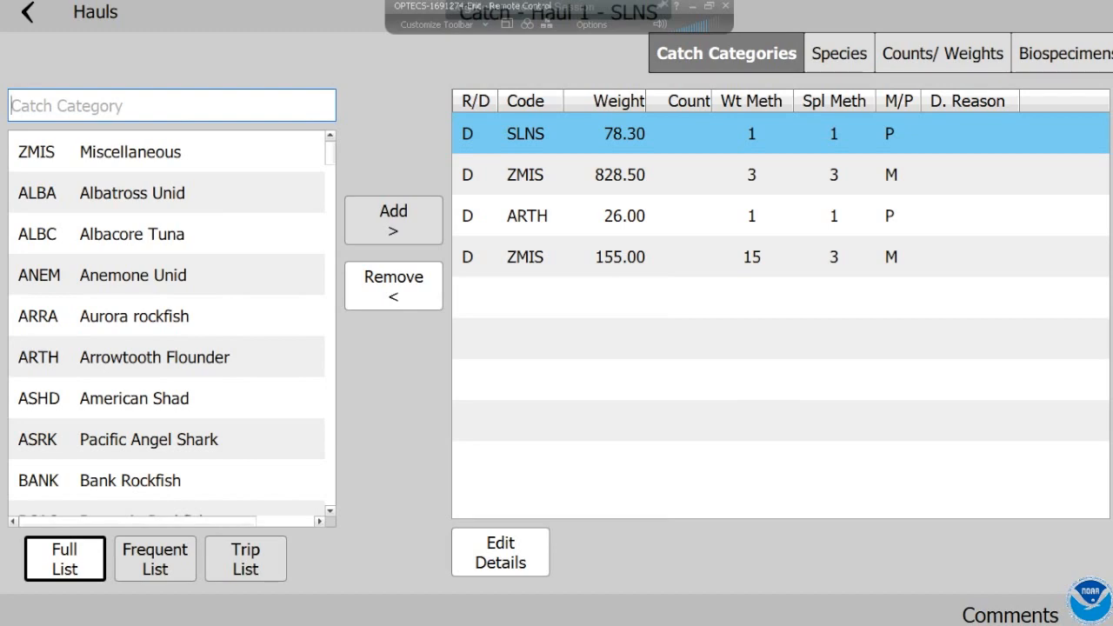
left_click(839, 53)
left_click(943, 53)
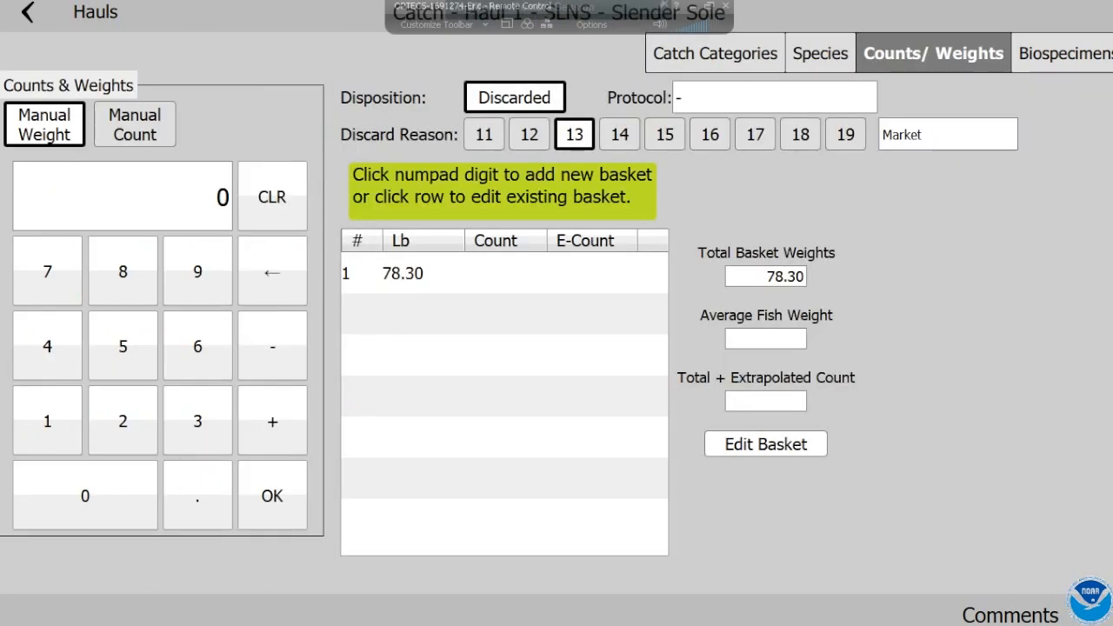
left_click(820, 53)
left_click(942, 53)
left_click(47, 421)
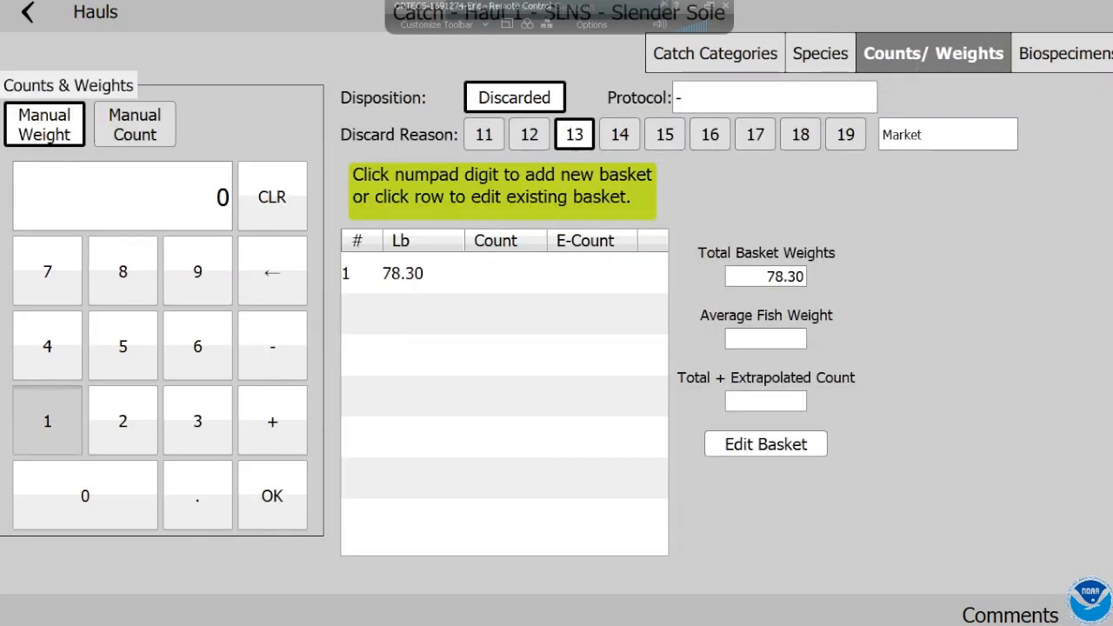
left_click(198, 494)
left_click(198, 421)
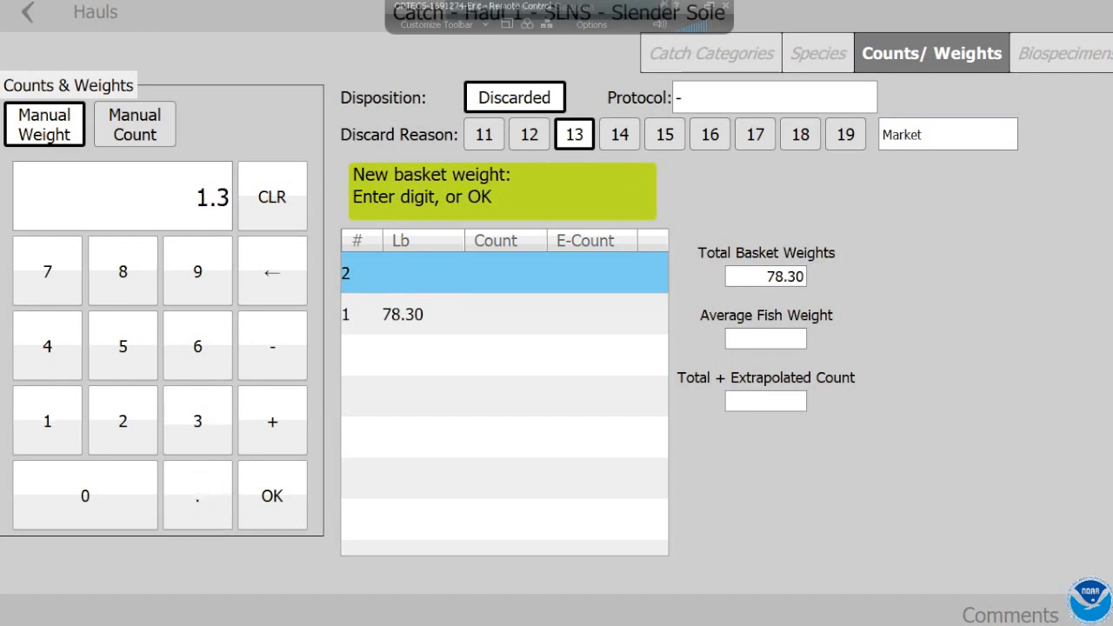
left_click(272, 495)
left_click(47, 346)
left_click(85, 496)
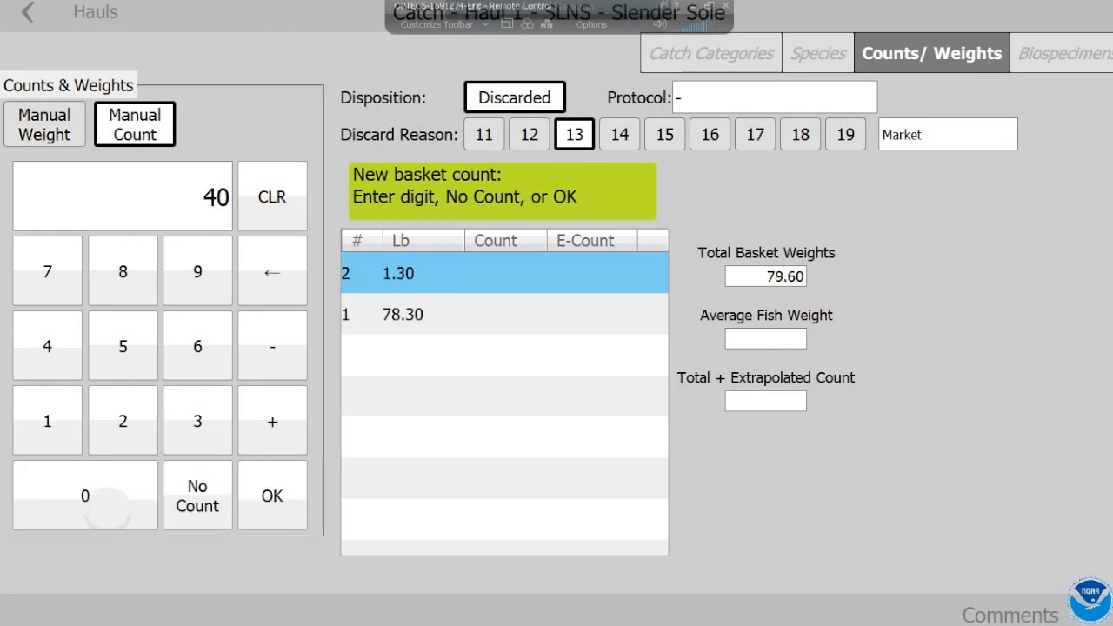
left_click(272, 496)
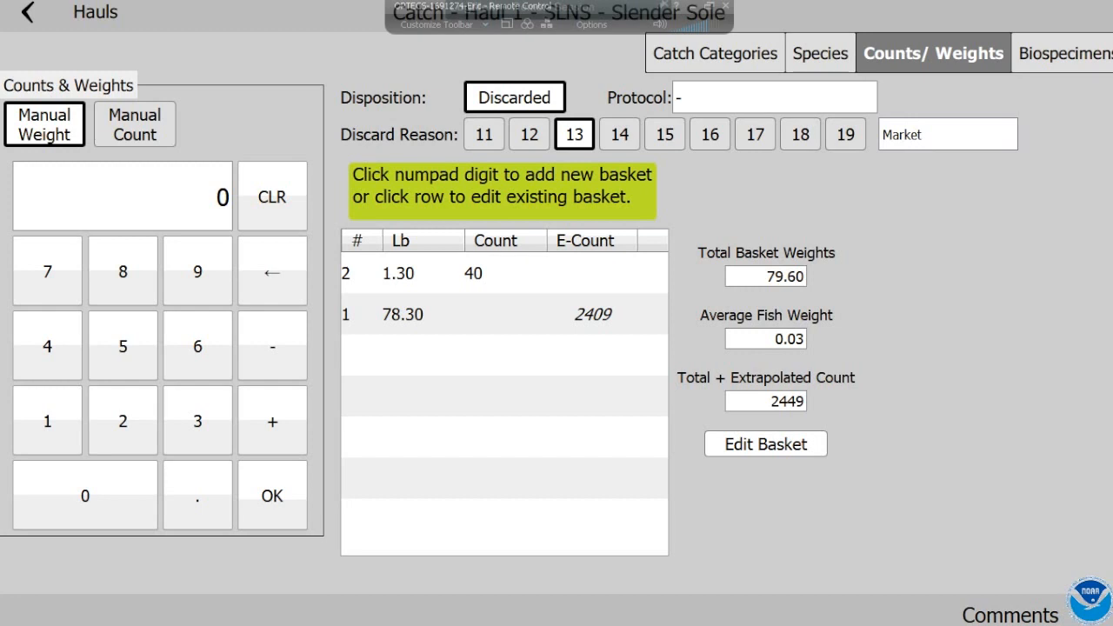
Change the first Slender Sole basket's weight to 77 lb by subtracting 1.3 from 78.3, without a count
left_click(504, 314)
left_click(765, 443)
left_click(765, 444)
left_click(504, 314)
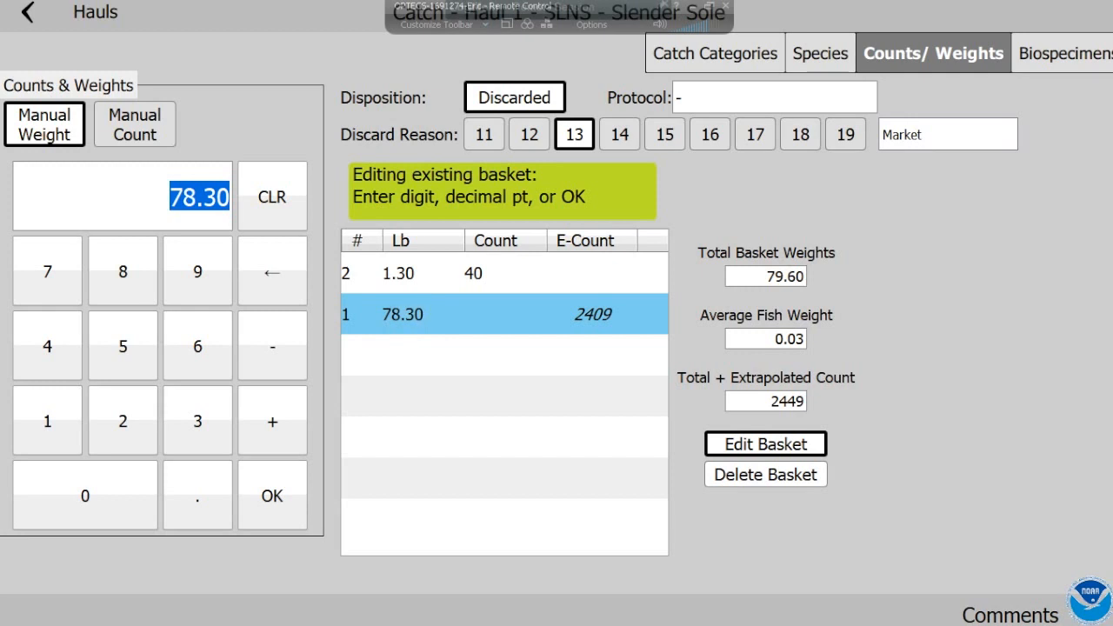
left_click(47, 271)
left_click(123, 271)
left_click(197, 494)
left_click(197, 421)
left_click(272, 346)
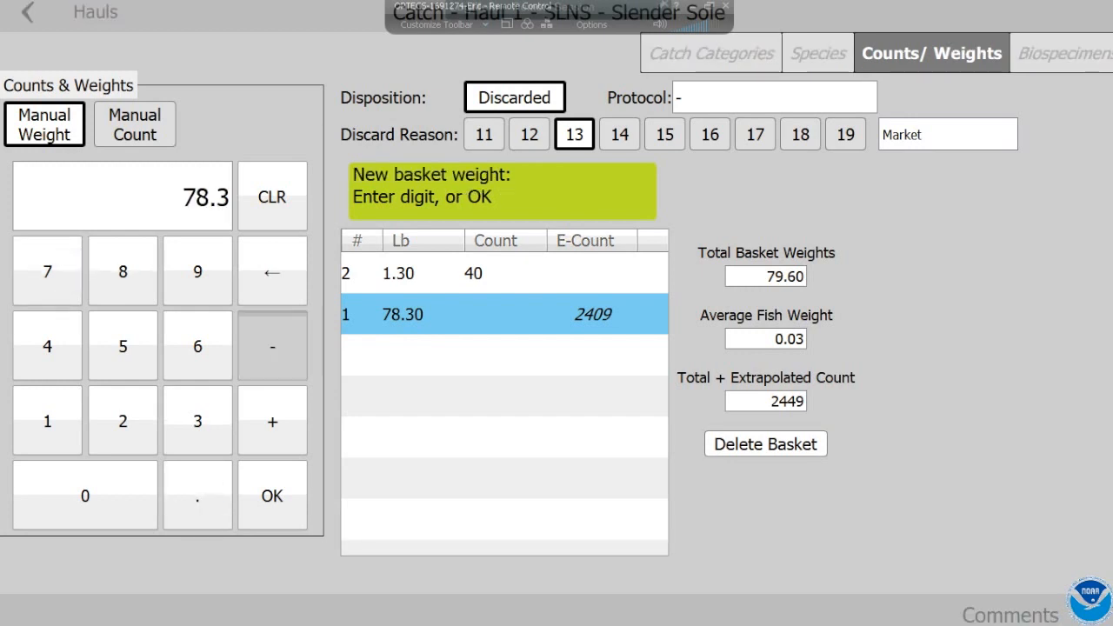
left_click(47, 421)
left_click(185, 485)
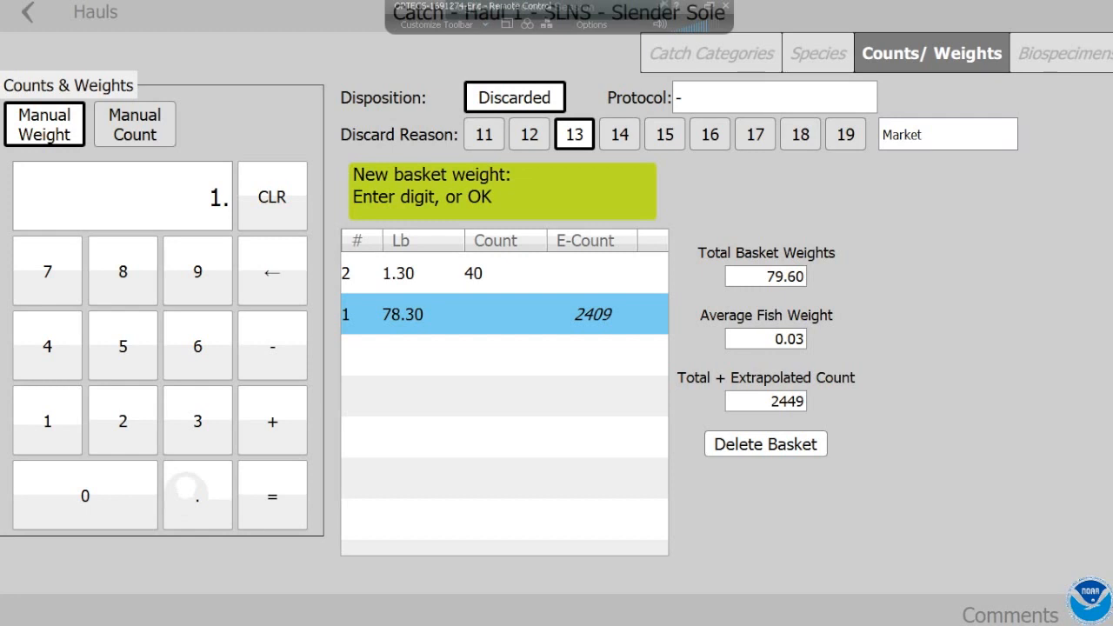
left_click(272, 496)
left_click(198, 495)
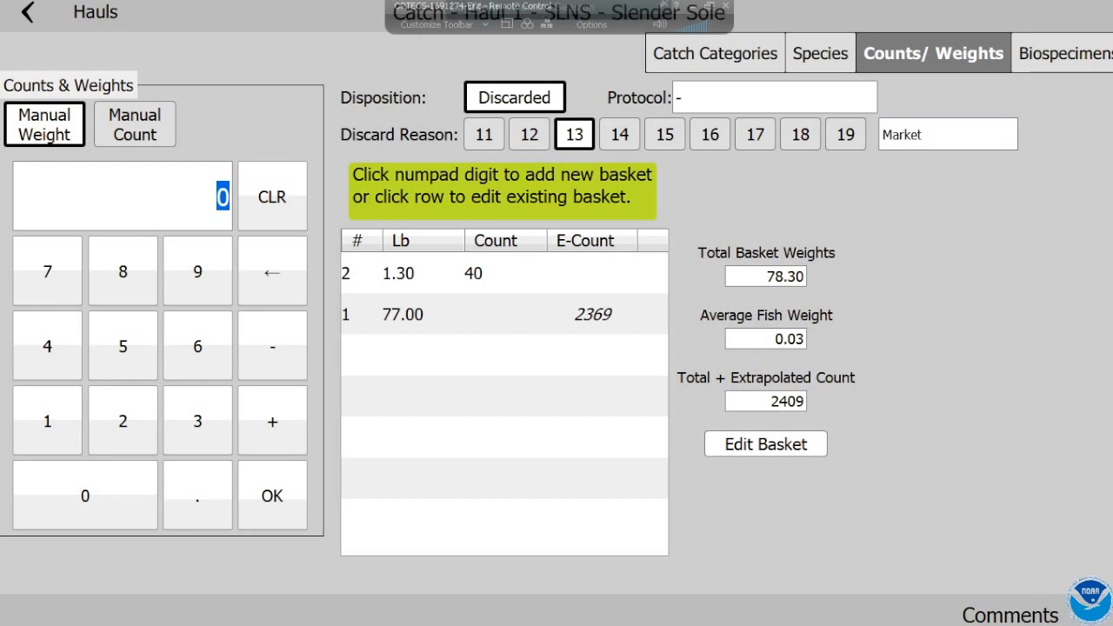
Add a discarded Black rockfish (BLCK) catch category with weight method 8 (Extrapolation), sample method 3 (Multiple Basket) and Pure purity
left_click(820, 54)
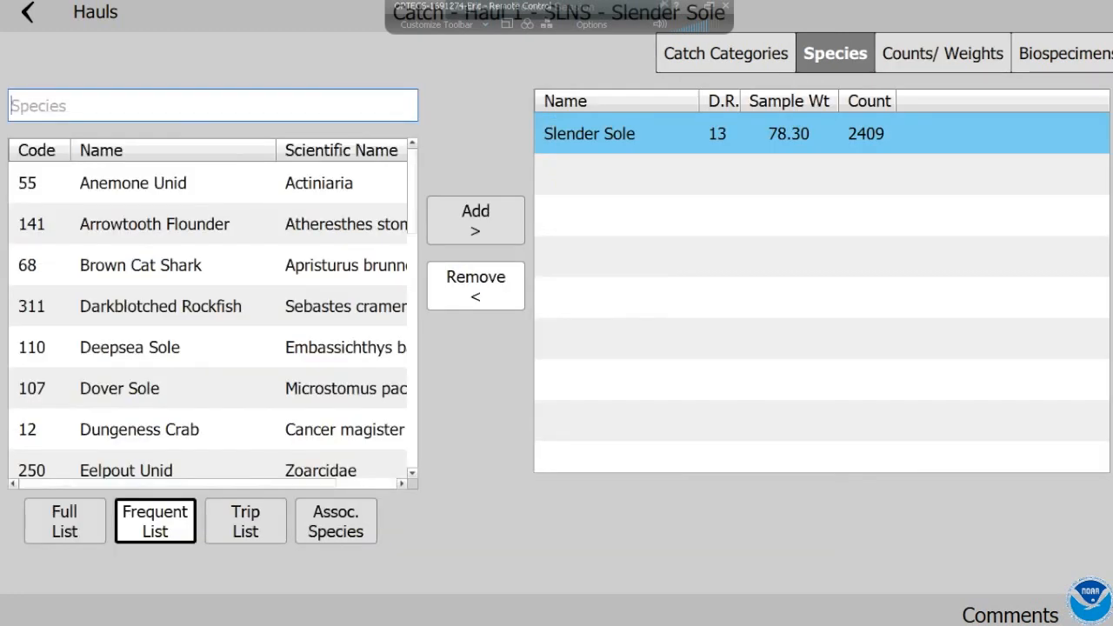
left_click(726, 54)
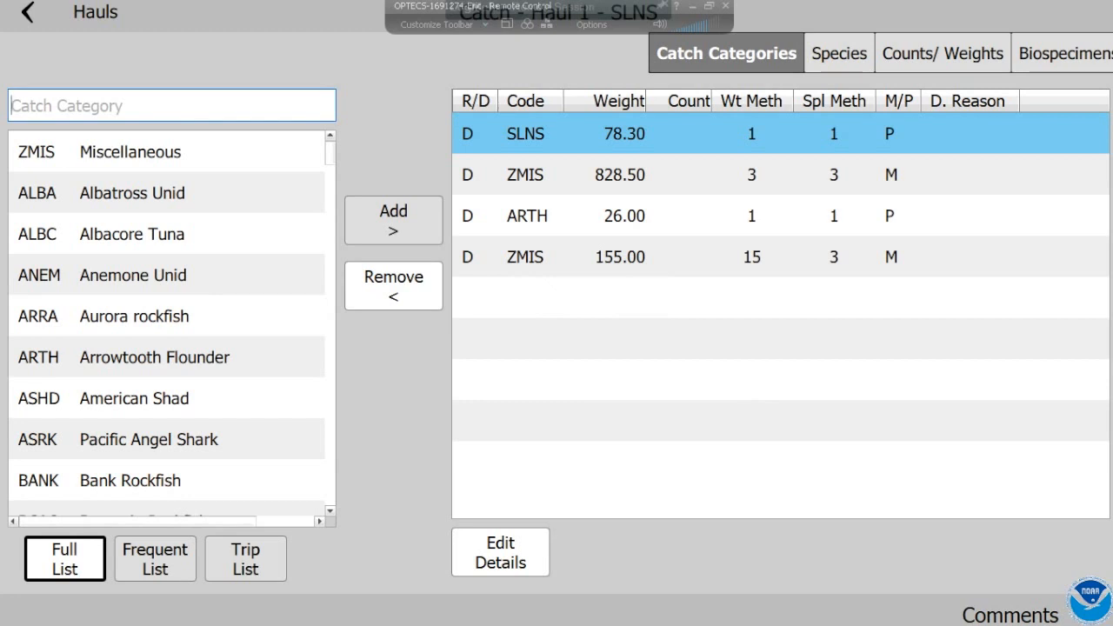
left_click(839, 54)
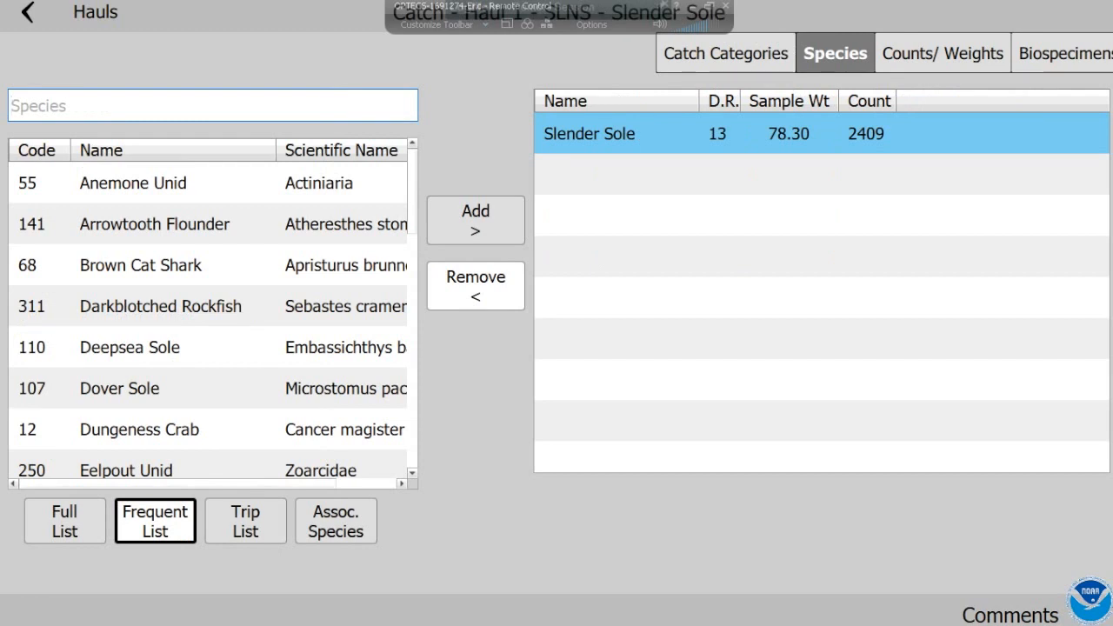
left_click(726, 54)
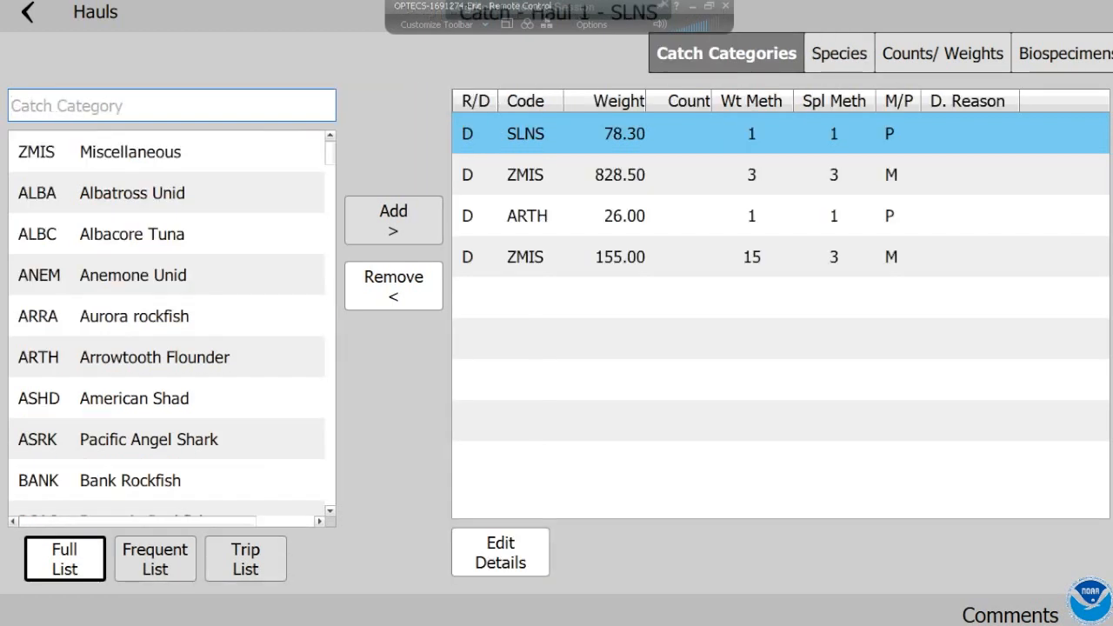
scroll(213, 391, "down", 1)
scroll(213, 391, "down", 5)
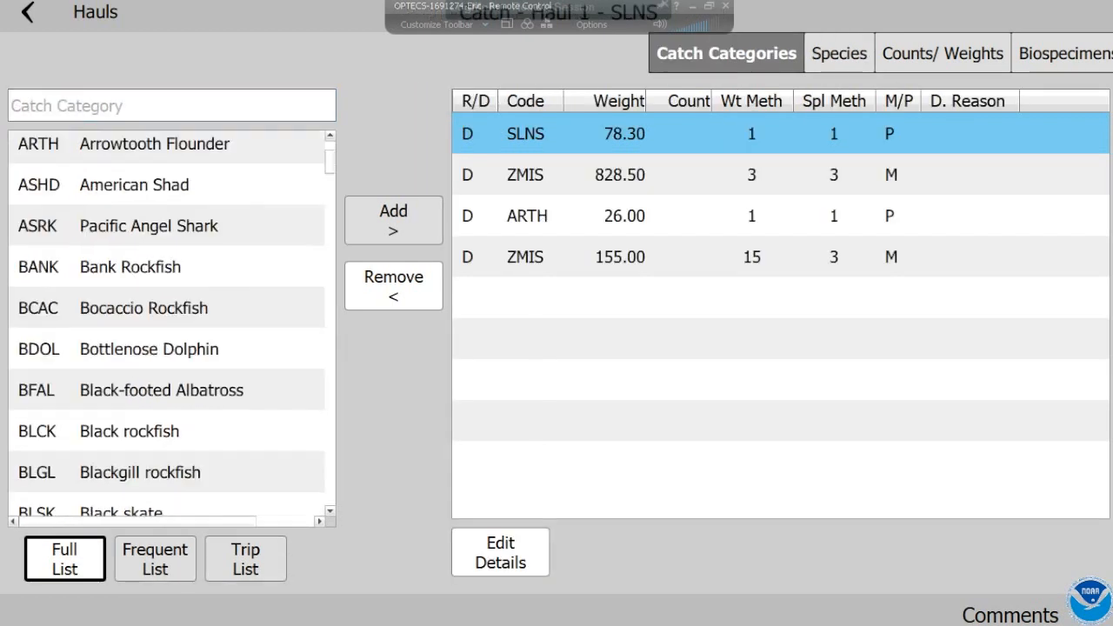
left_click(160, 428)
left_click(393, 220)
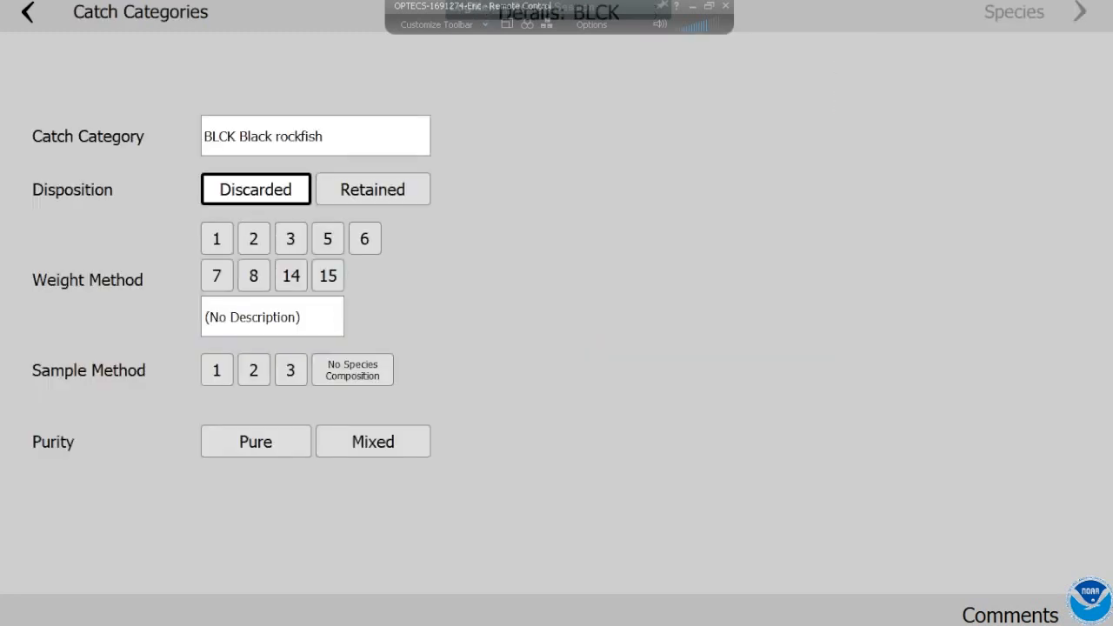
left_click(254, 276)
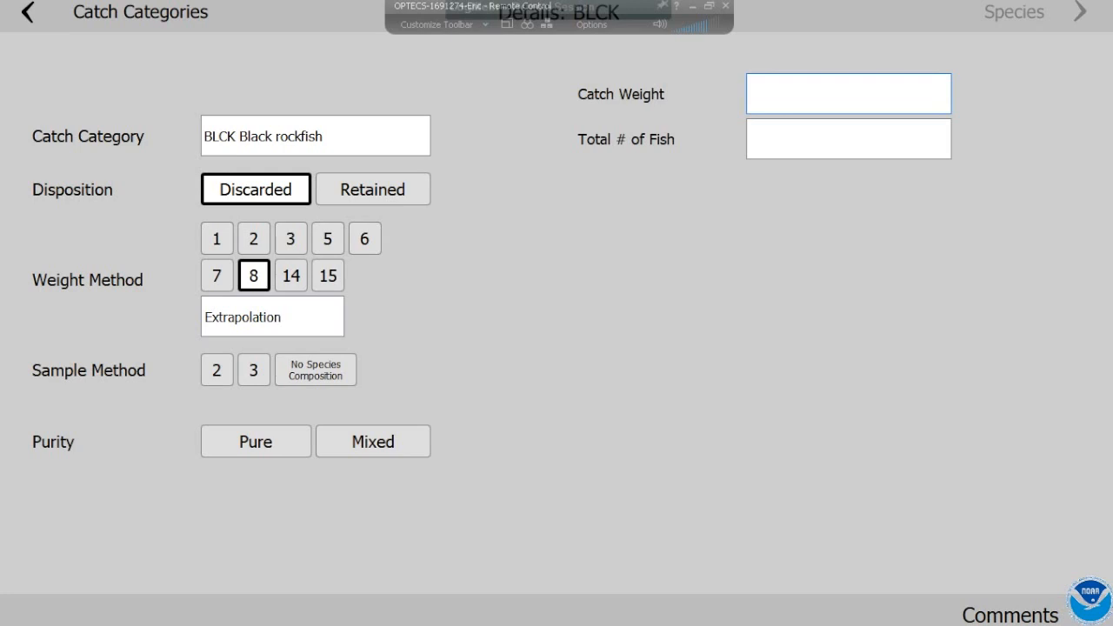
left_click(254, 369)
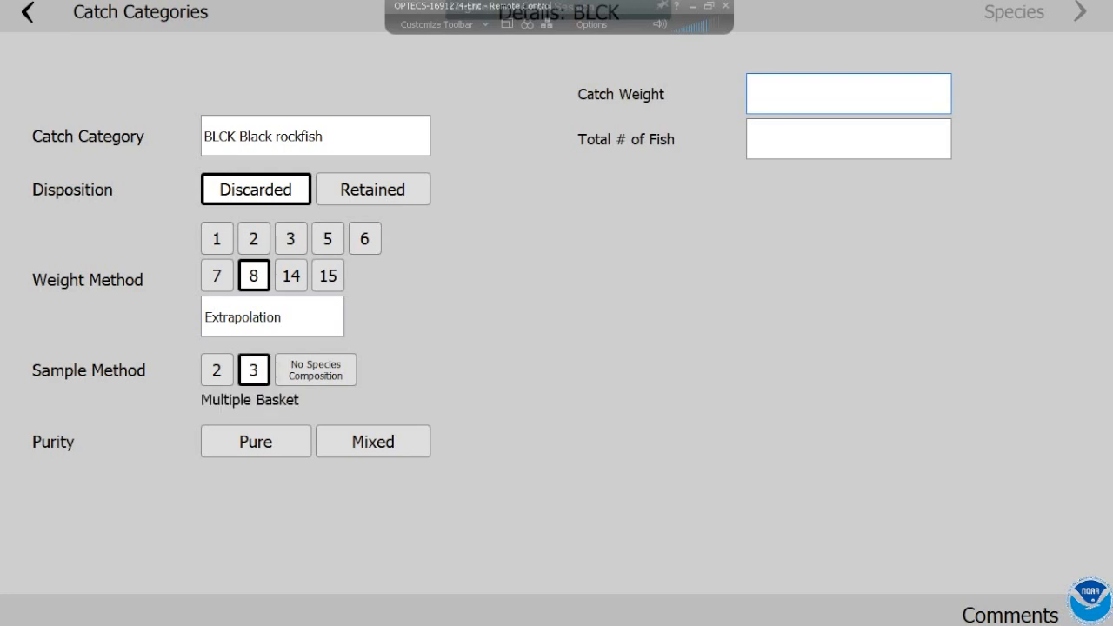
left_click(255, 442)
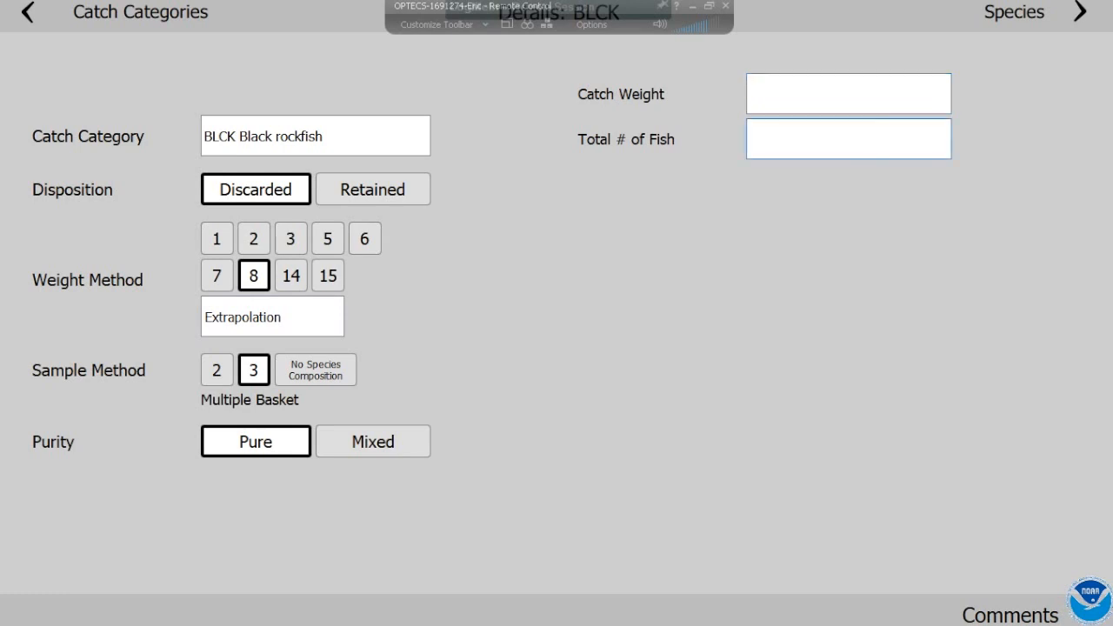
Open the species of the BLCK catch category and view the counts and weights entry for Black Rockfish
left_click(1079, 13)
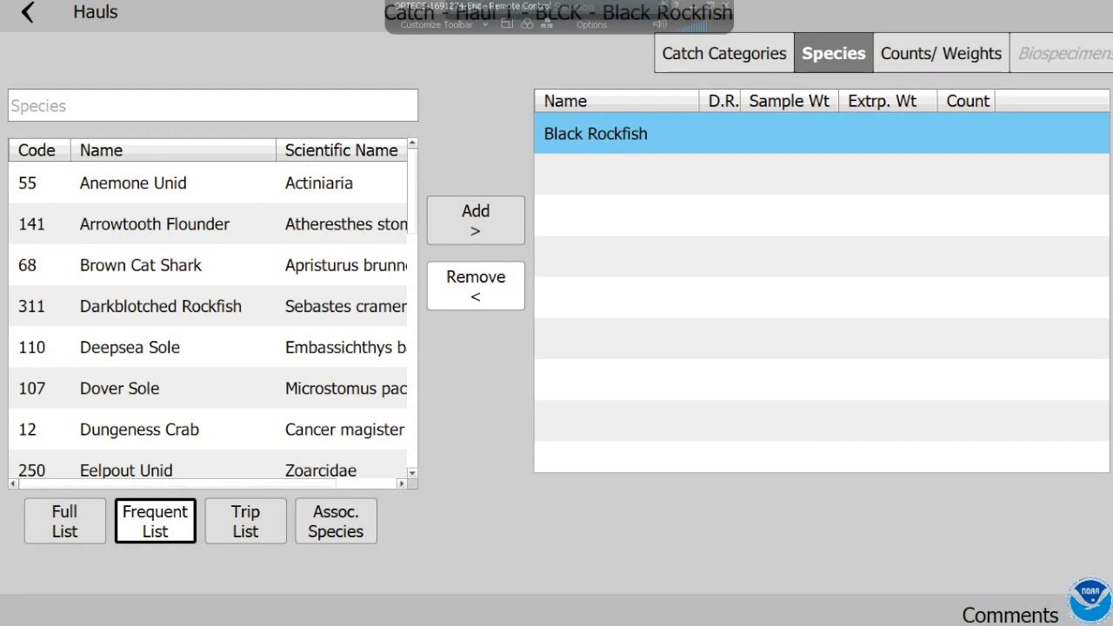
left_click(940, 54)
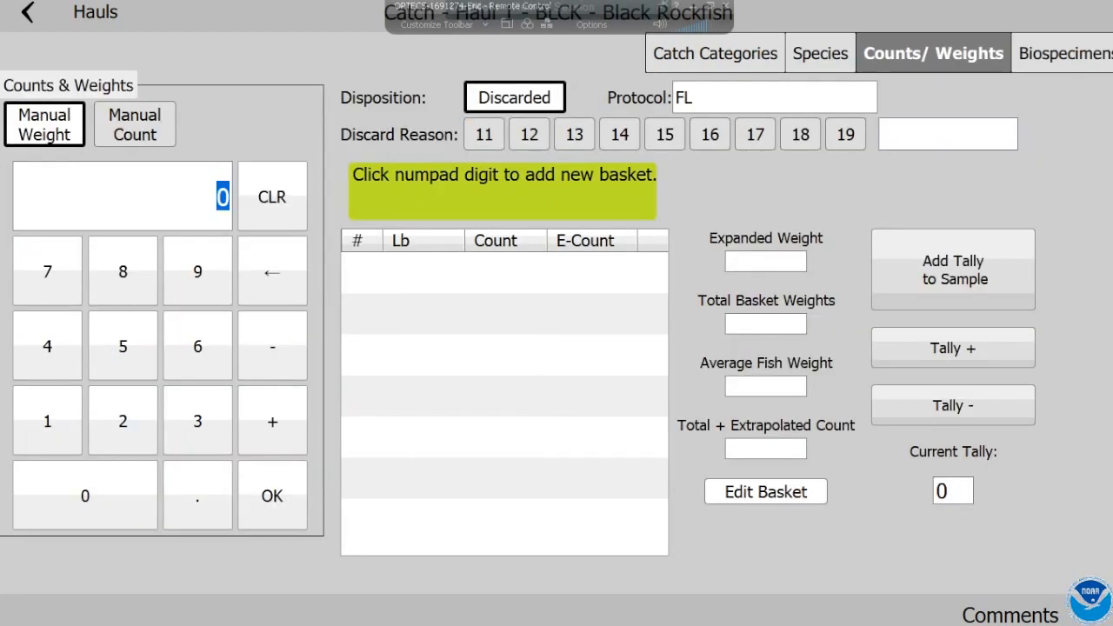
left_click(820, 54)
left_click(558, 354)
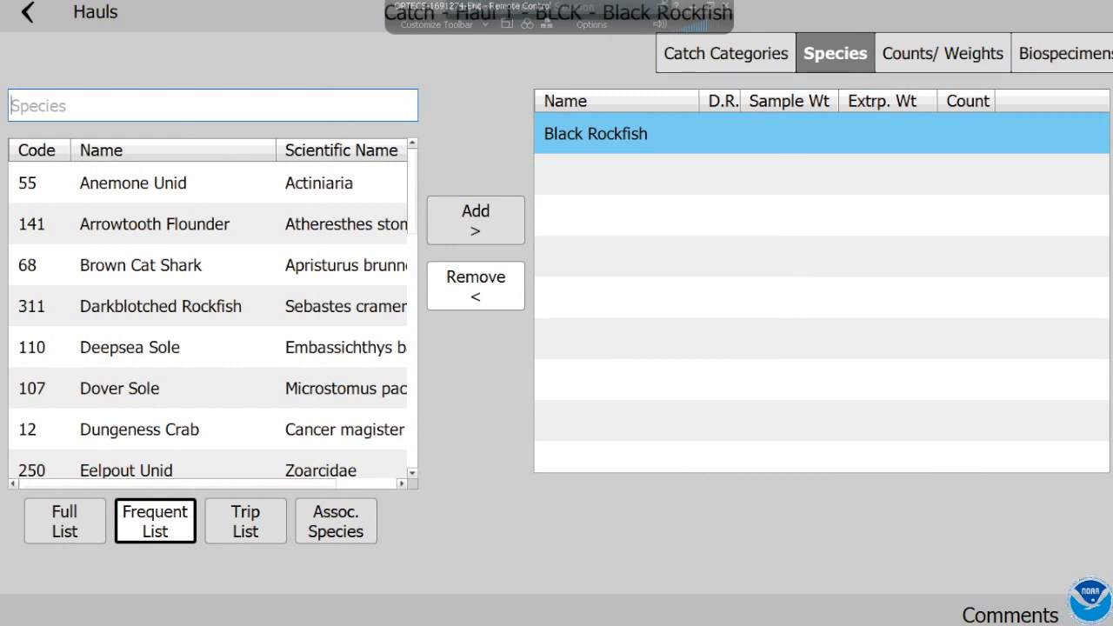
Find MIX in the full species list and add it to the BLCK catch category
left_click(212, 105)
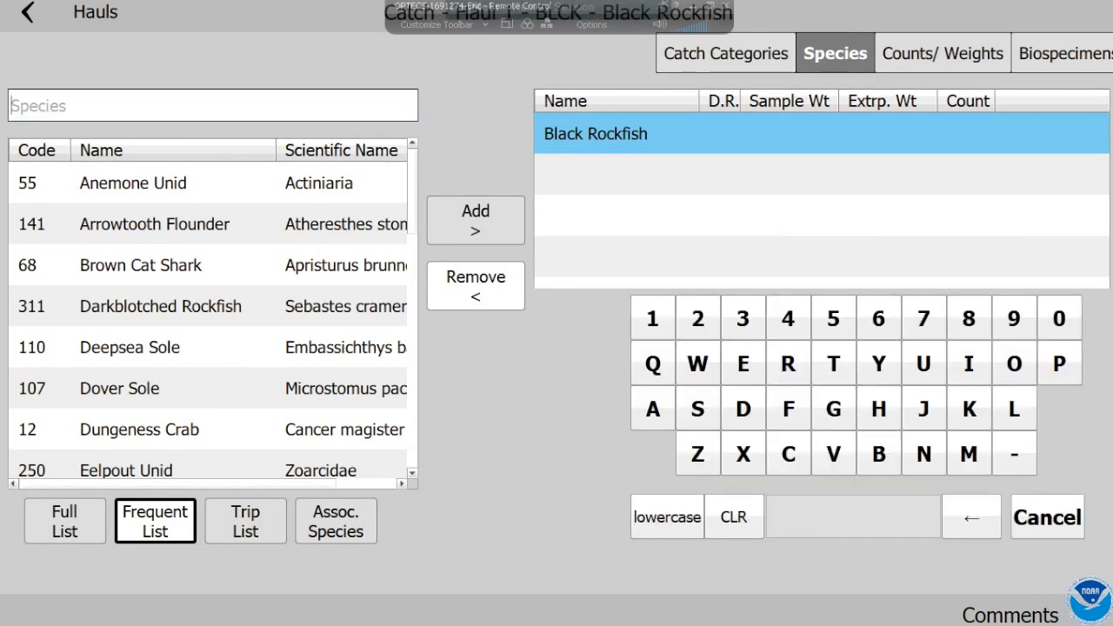
type("MIX")
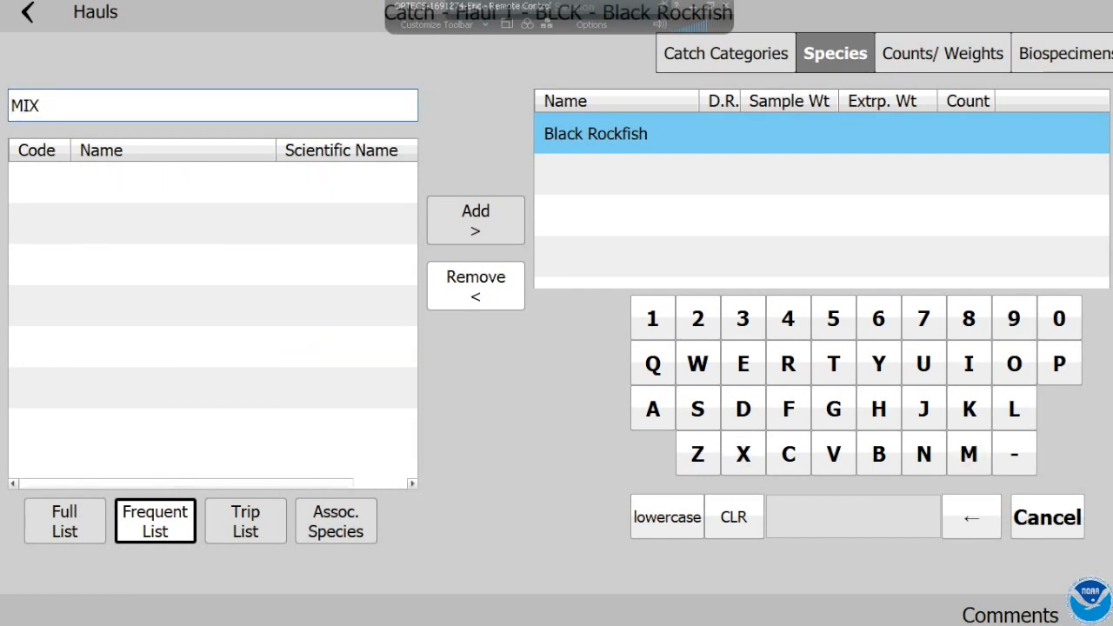
left_click(64, 521)
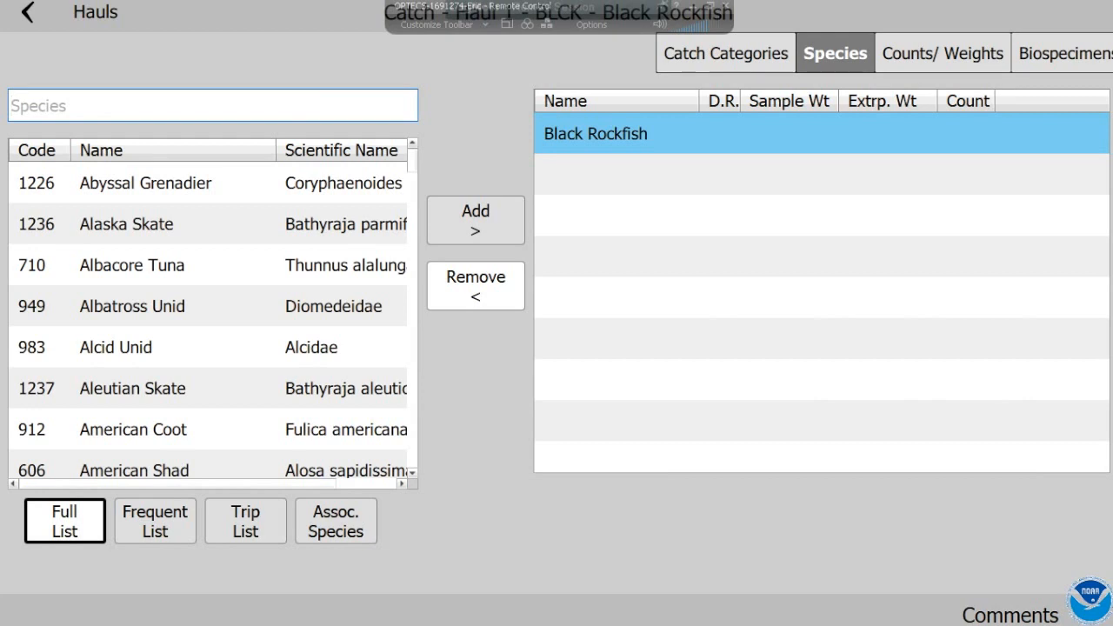
left_click(212, 106)
type("MI")
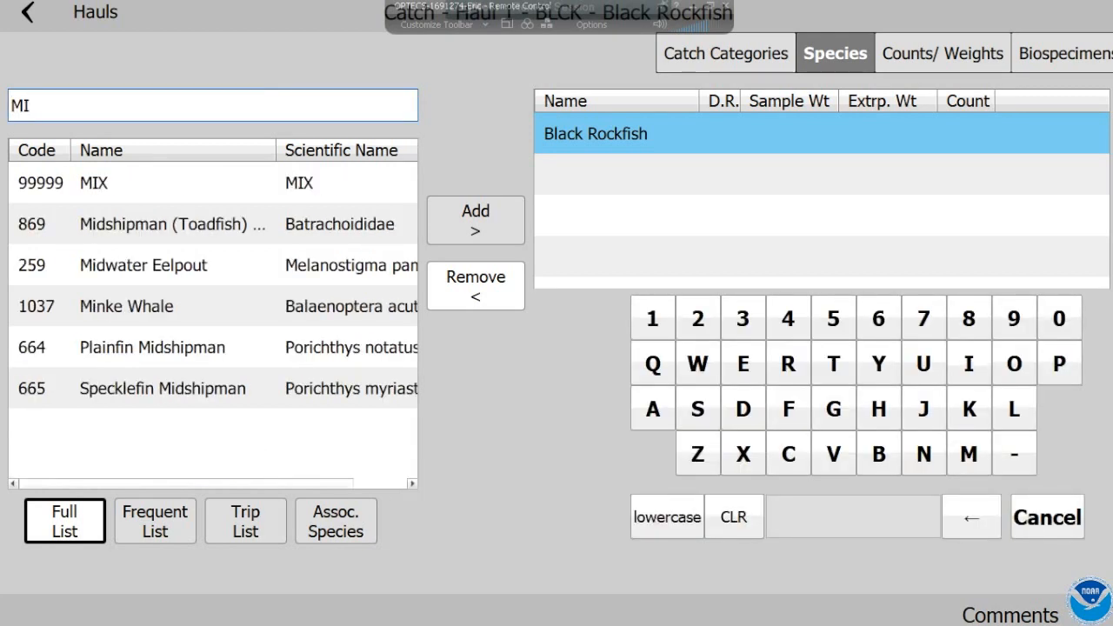
left_click(212, 184)
left_click(475, 221)
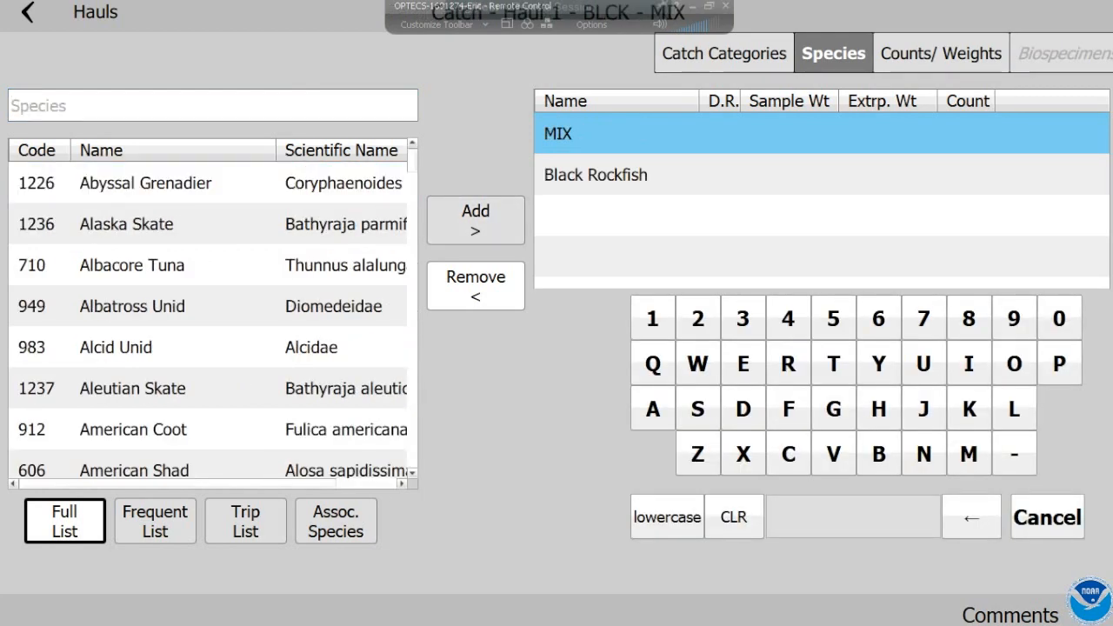
left_click(1047, 517)
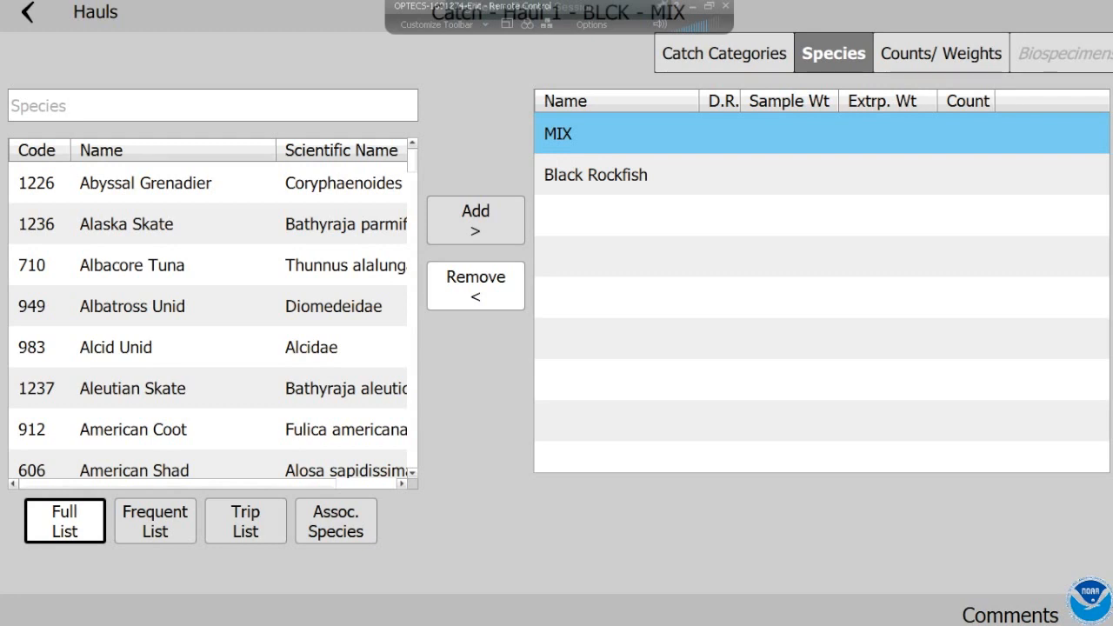
Add Anchovy Unid (605) from the full species list to the BLCK catch category
scroll(208, 313, "down", 4)
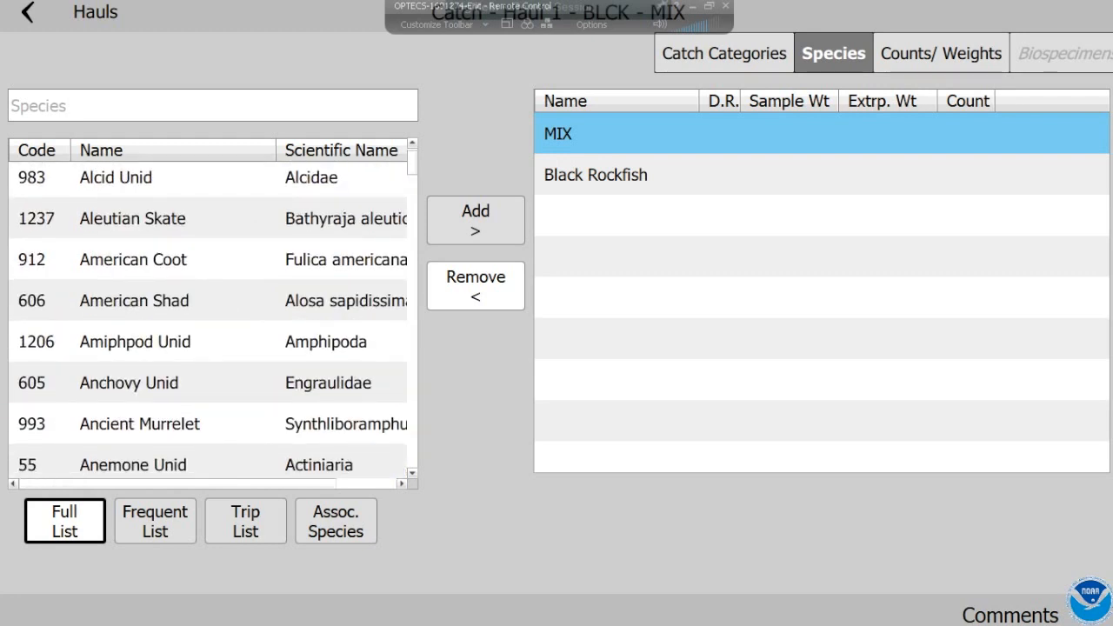
left_click(208, 382)
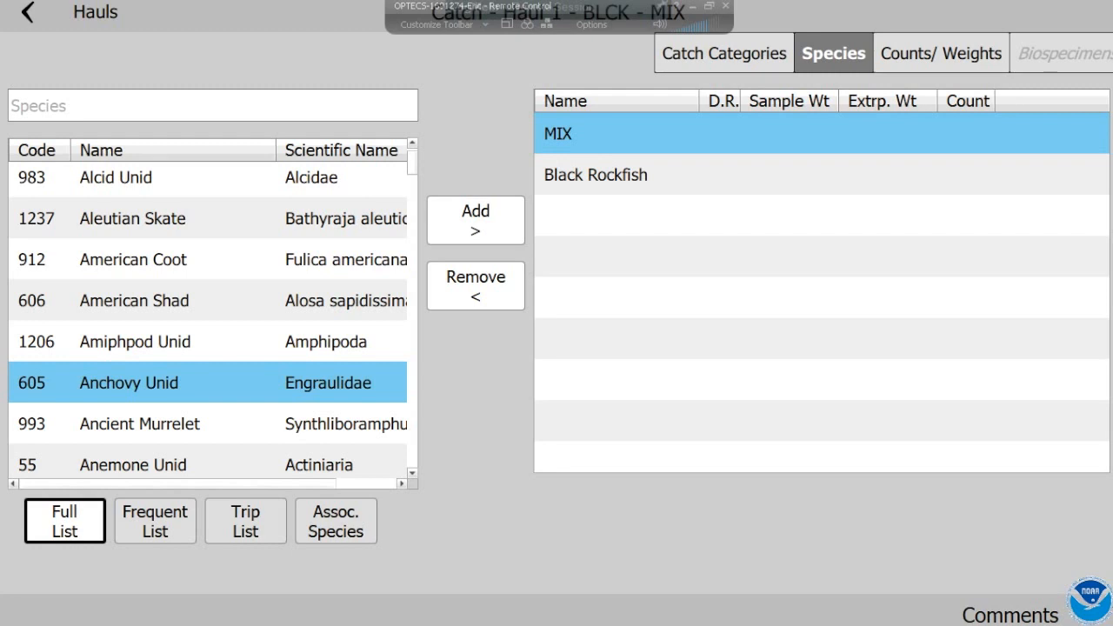
left_click(475, 220)
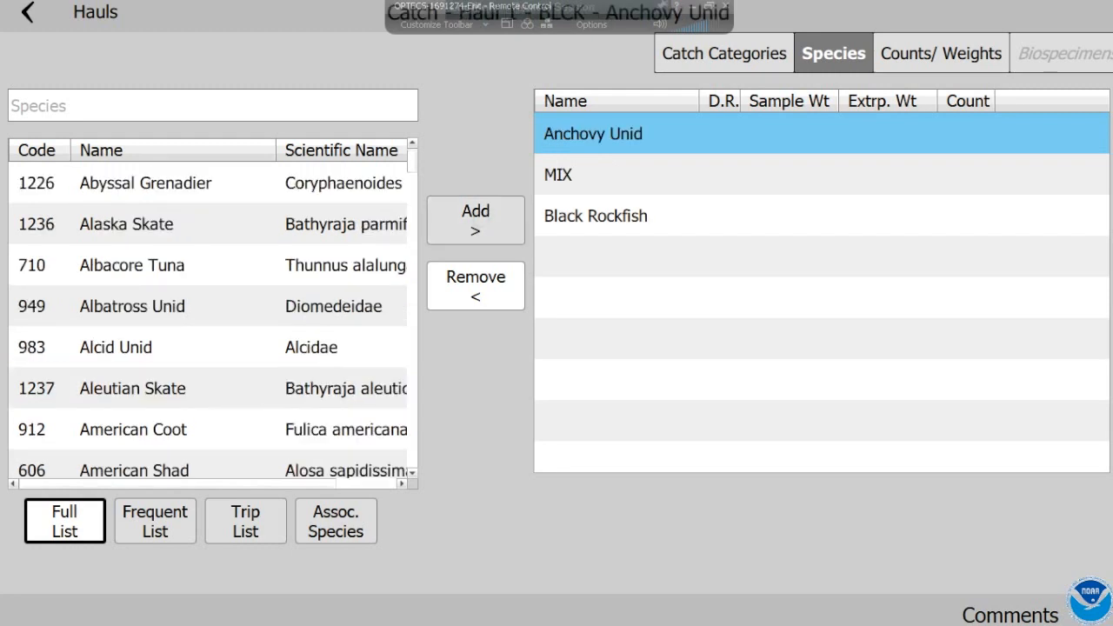
Open the counts and weights entry for the MIX species in the BLCK category
left_click(609, 175)
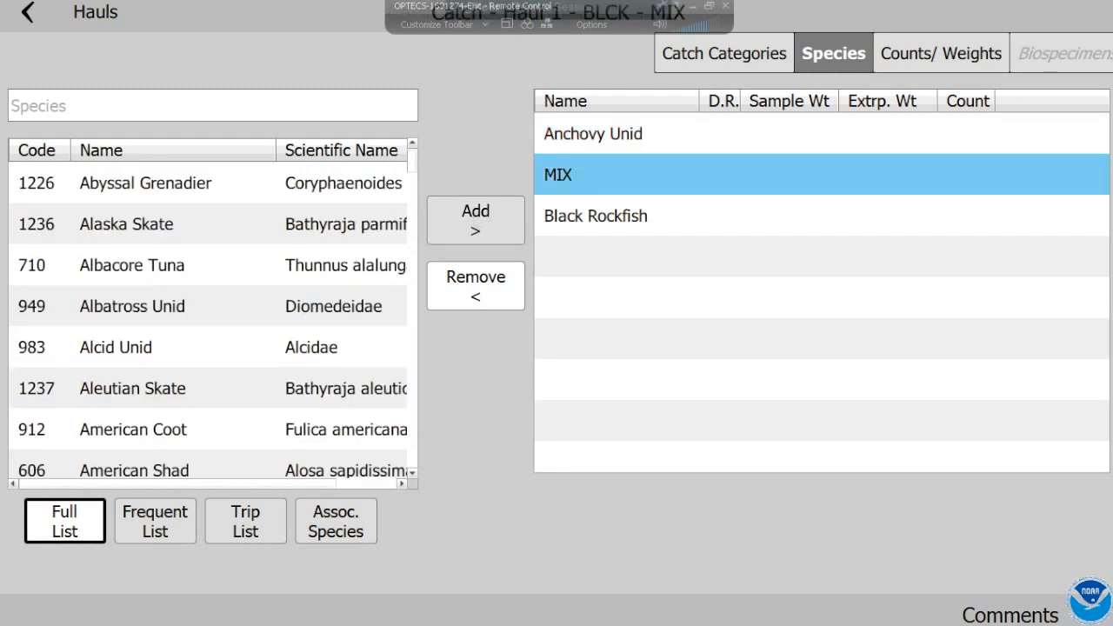
left_click(940, 54)
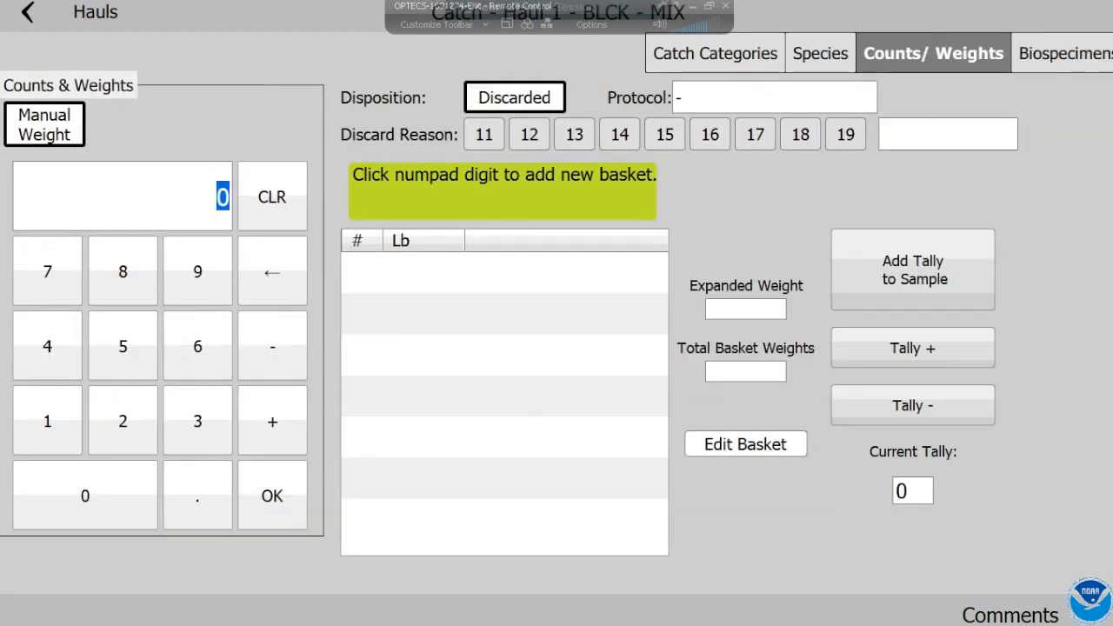
Set the discard reason for the MIX species entry to 13 (Market)
left_click(197, 346)
left_click(556, 373)
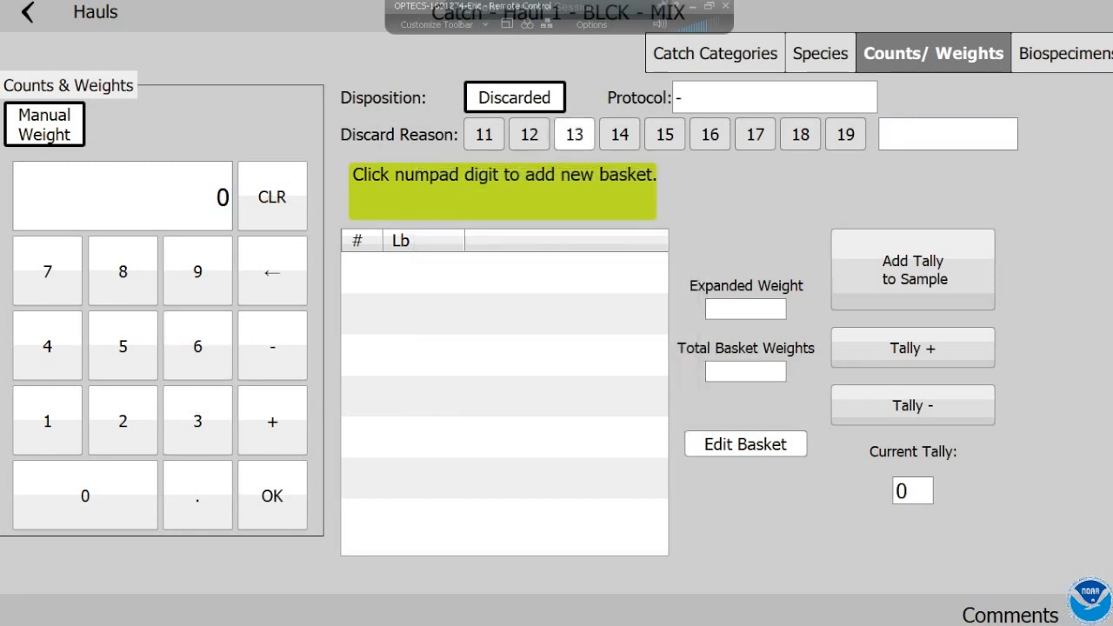
left_click(574, 134)
Record three MIX basket weights of 63, 53 and 69 lb
left_click(197, 346)
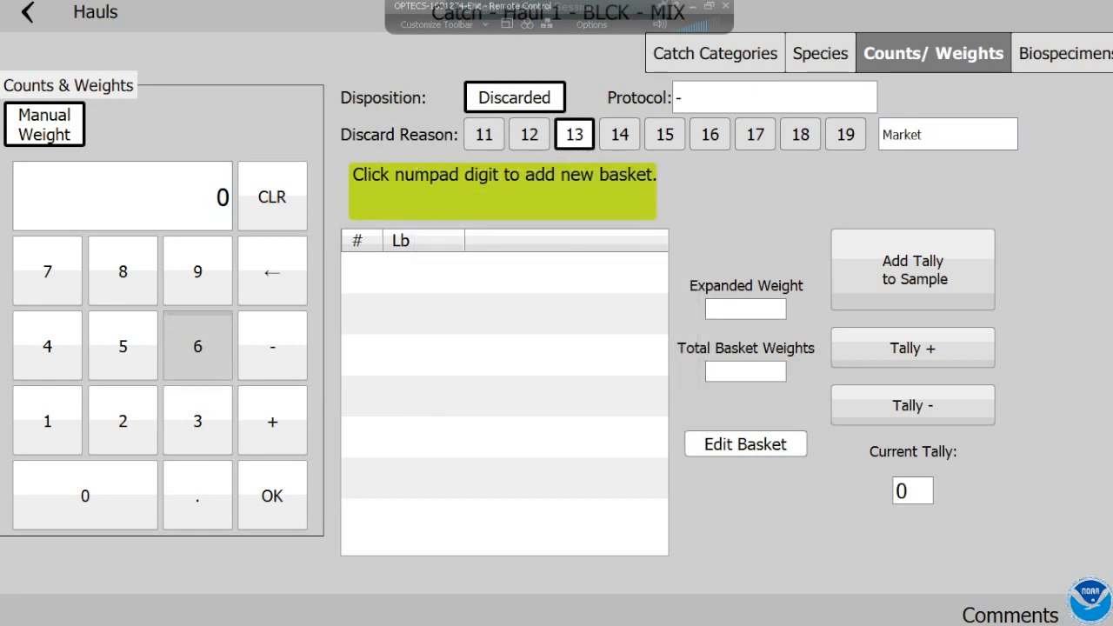
left_click(197, 420)
left_click(272, 496)
left_click(123, 346)
left_click(197, 420)
left_click(273, 496)
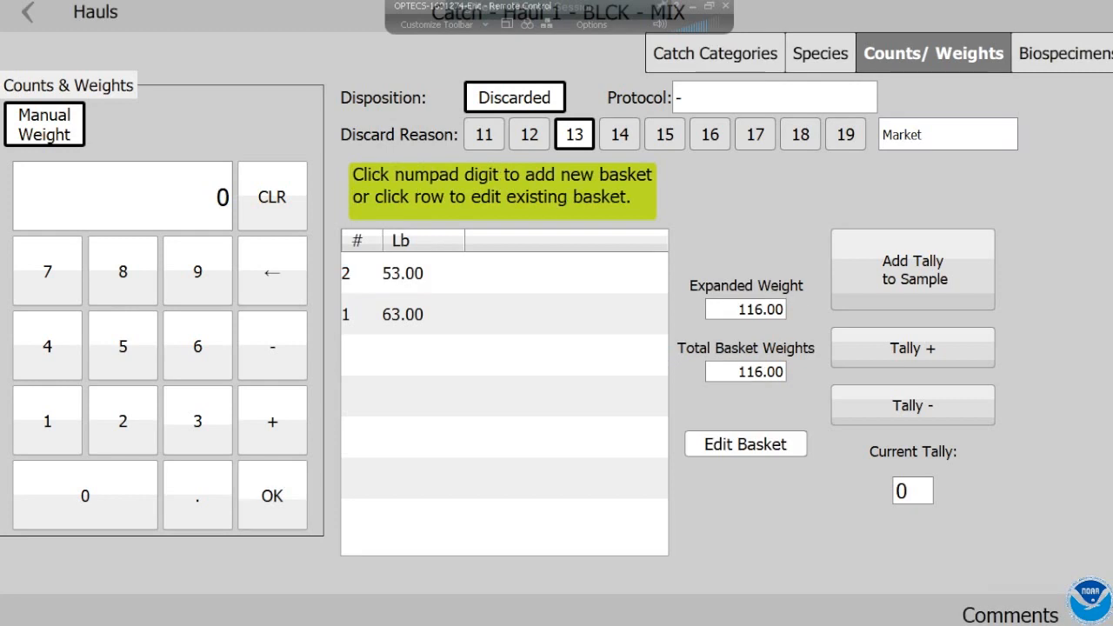
left_click(197, 346)
left_click(197, 272)
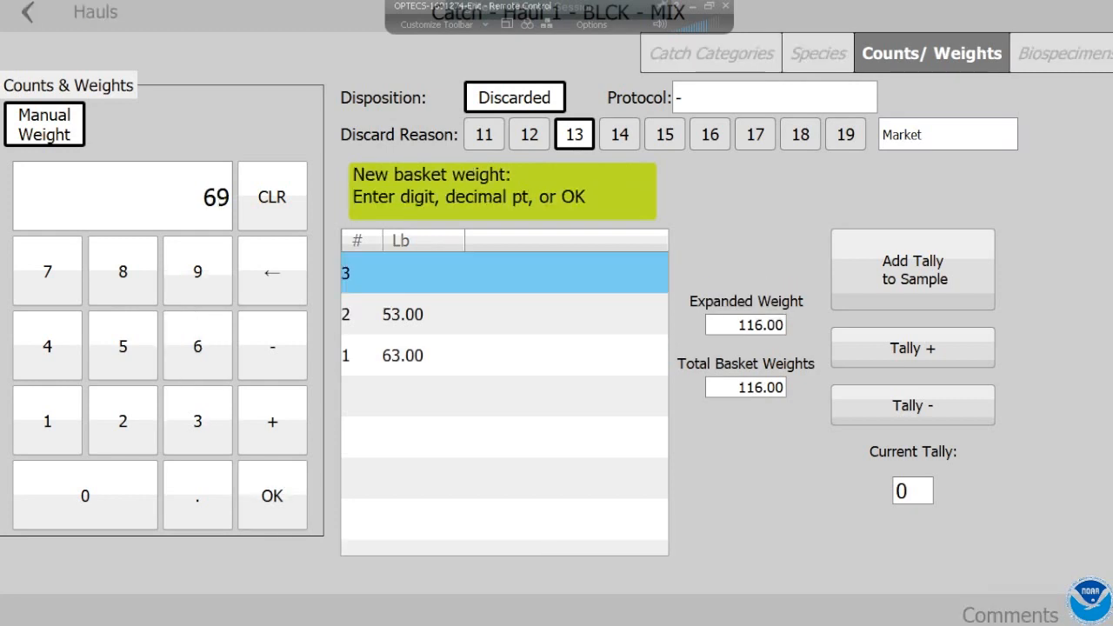
left_click(197, 271)
left_click(272, 271)
left_click(272, 496)
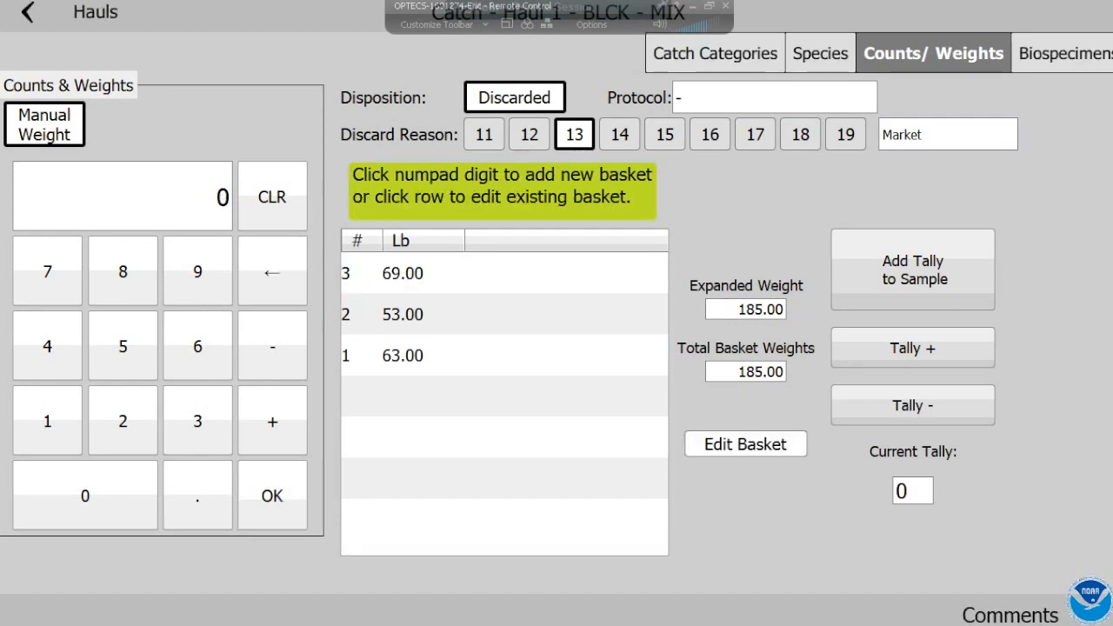
Go to the counts and weights of Black Rockfish and set its discard reason to 13 (Market)
left_click(820, 54)
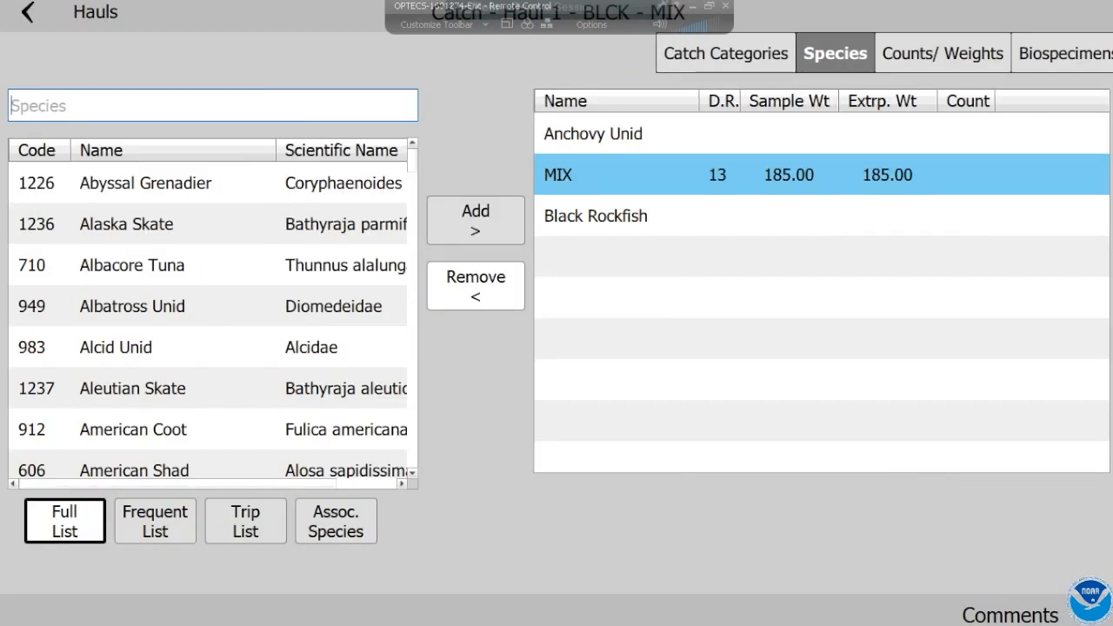
left_click(596, 216)
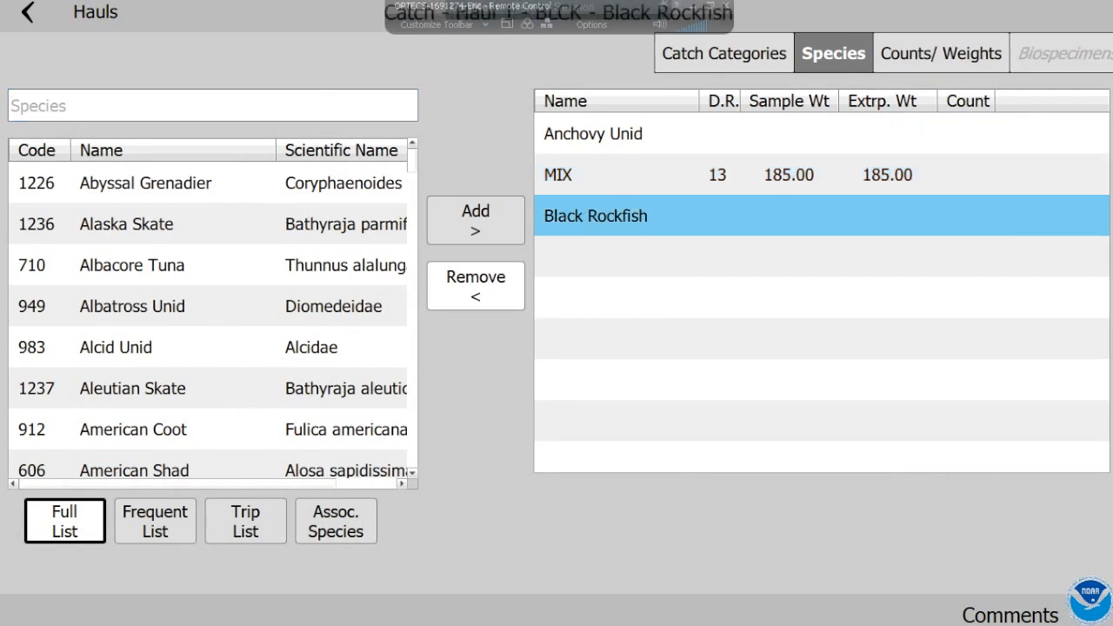
left_click(941, 54)
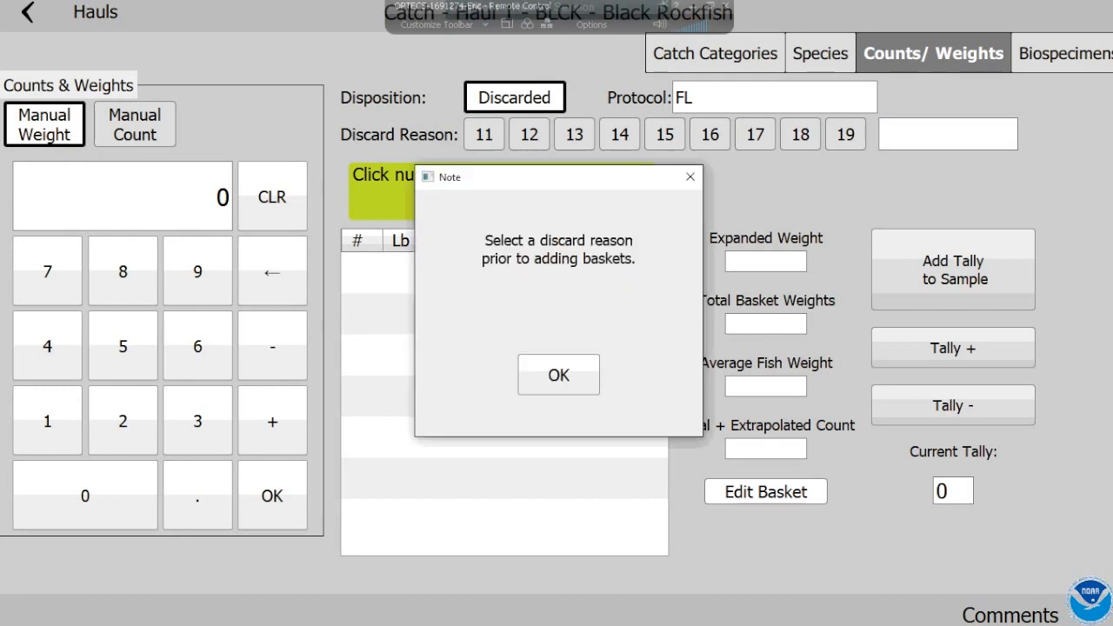
left_click(558, 375)
left_click(575, 135)
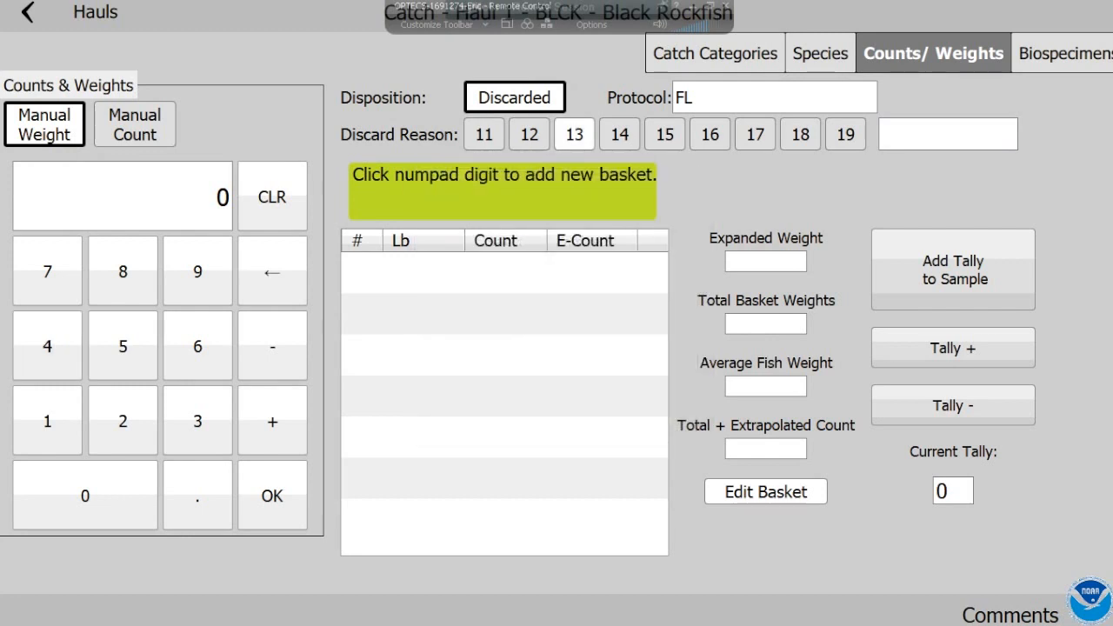
Record a Black Rockfish basket weighing 45 lb with a count of 36 fish
left_click(47, 346)
left_click(123, 346)
left_click(272, 495)
left_click(197, 420)
left_click(198, 346)
left_click(272, 495)
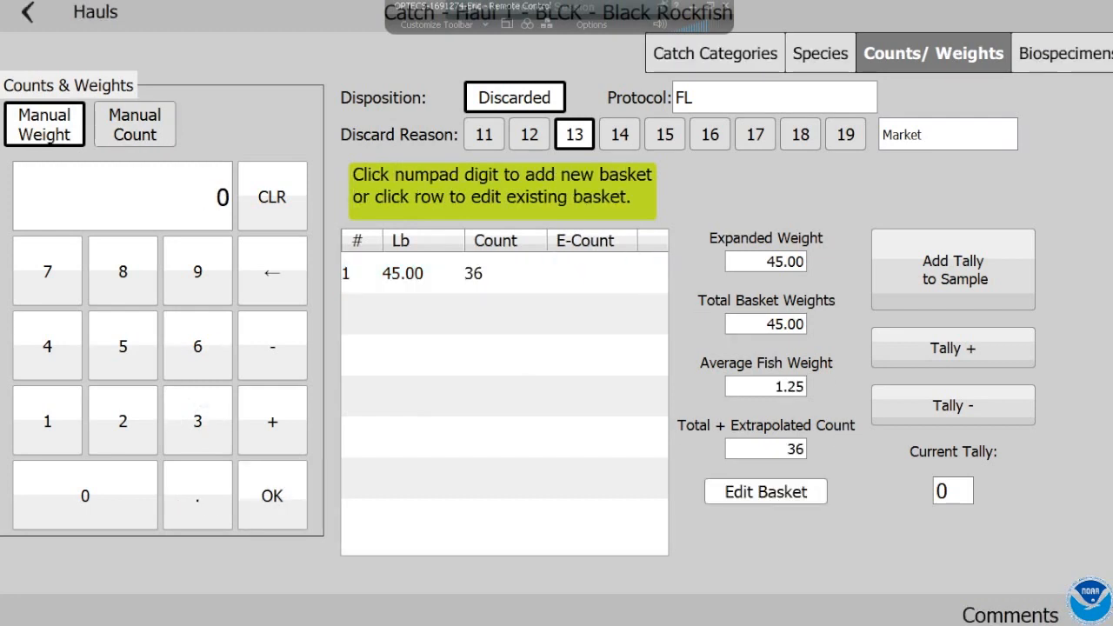
Record a second Black Rockfish basket weighing 60 lb with a count of 52 fish
left_click(198, 346)
left_click(85, 496)
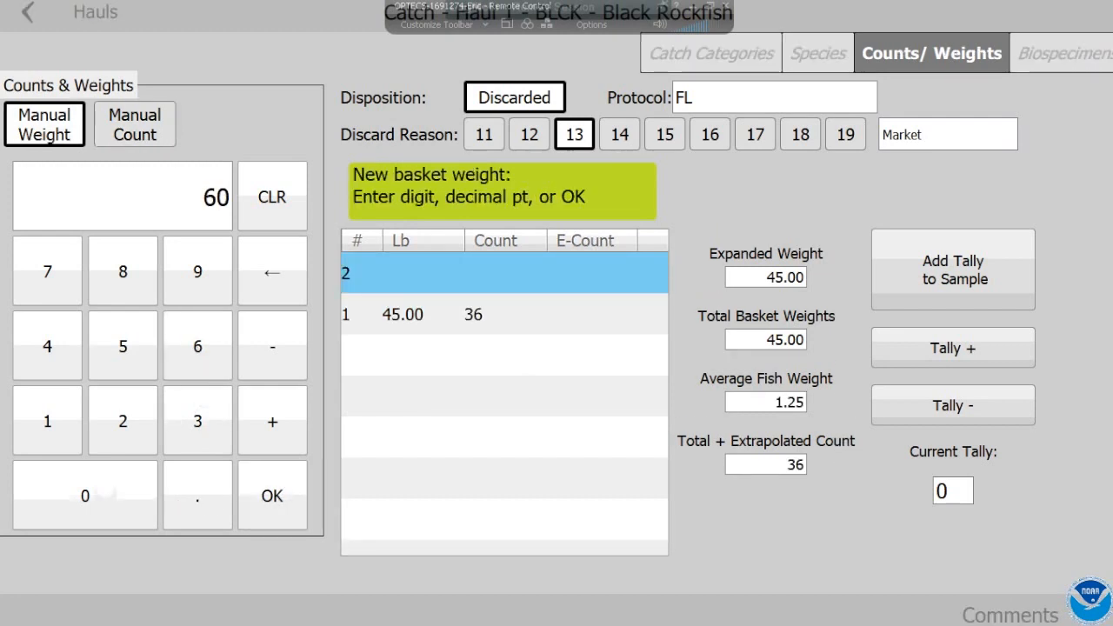
left_click(272, 496)
left_click(123, 346)
left_click(122, 420)
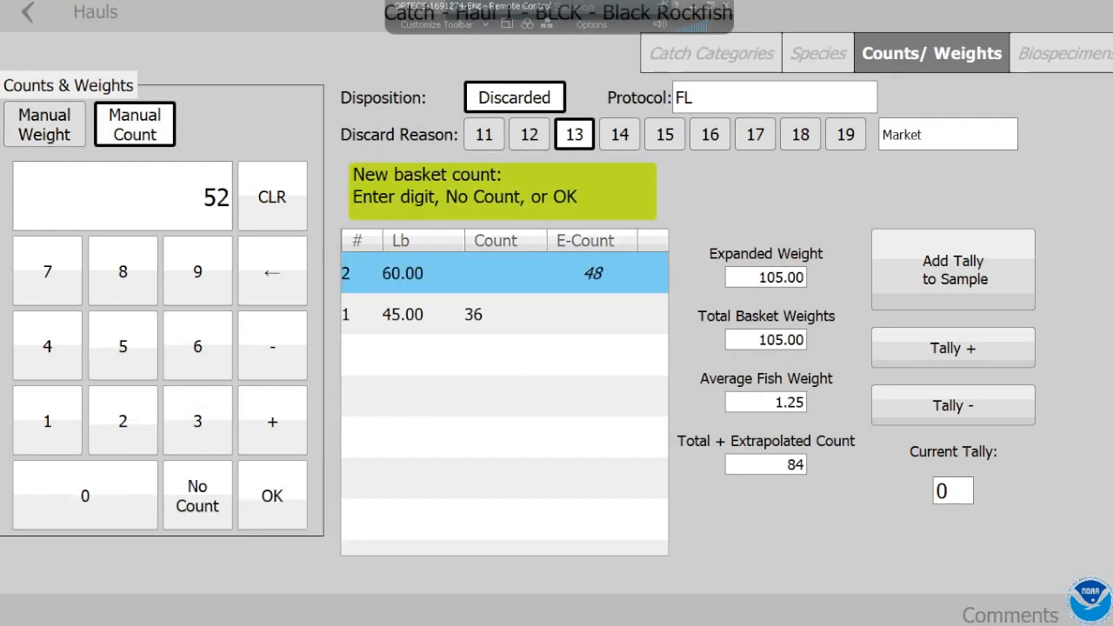
left_click(272, 496)
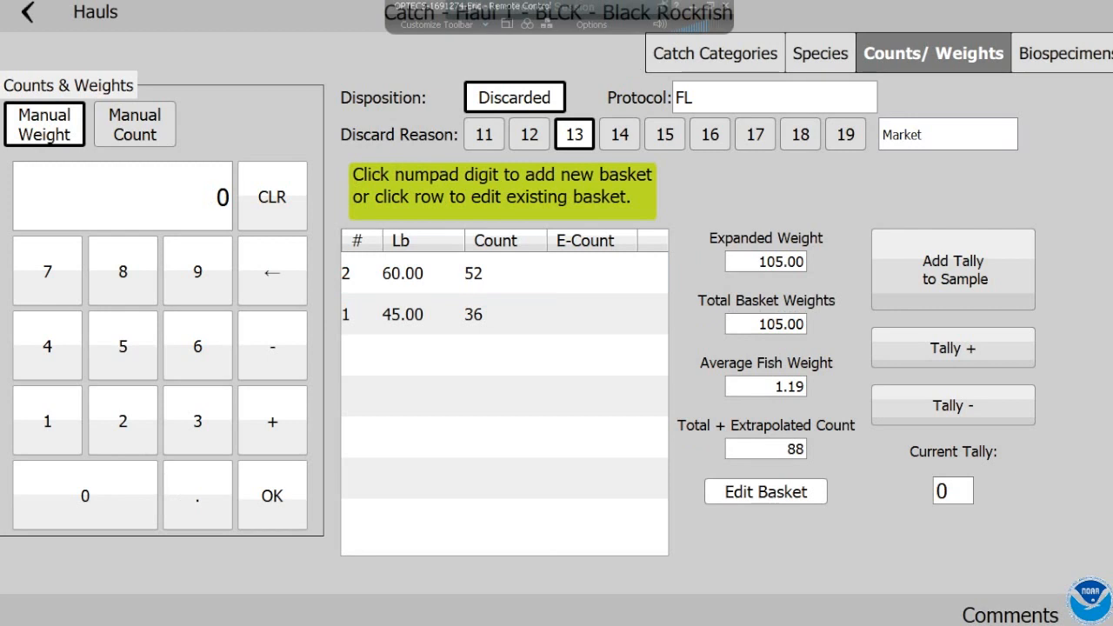
Set the biosample method for the Black Rockfish biospecimens to 9 (Inside and Random)
left_click(1064, 54)
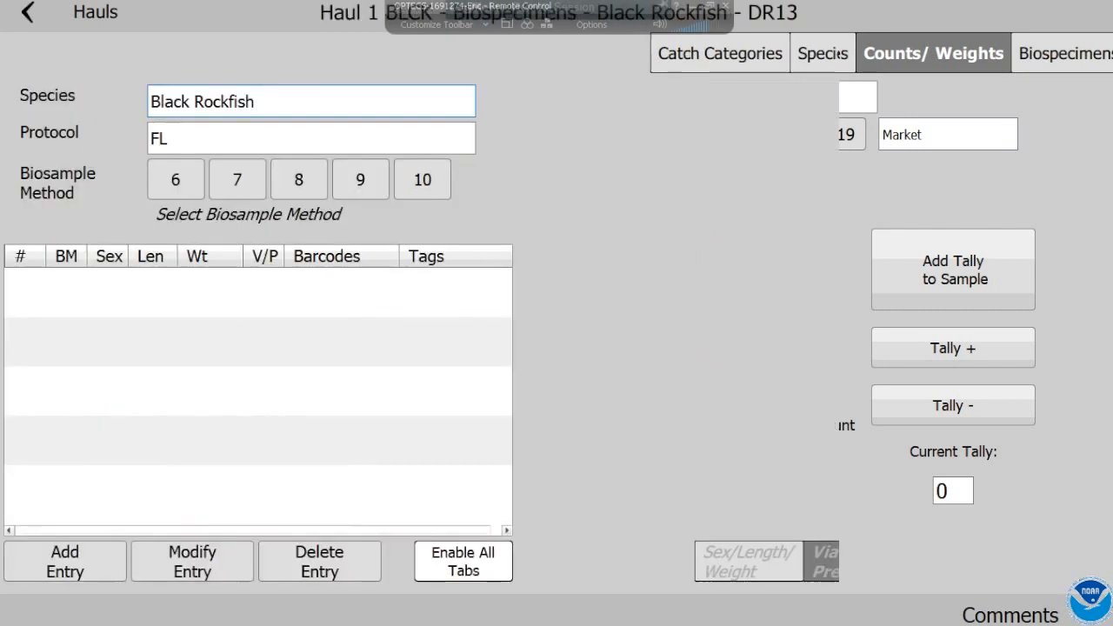
left_click(299, 179)
left_click(360, 180)
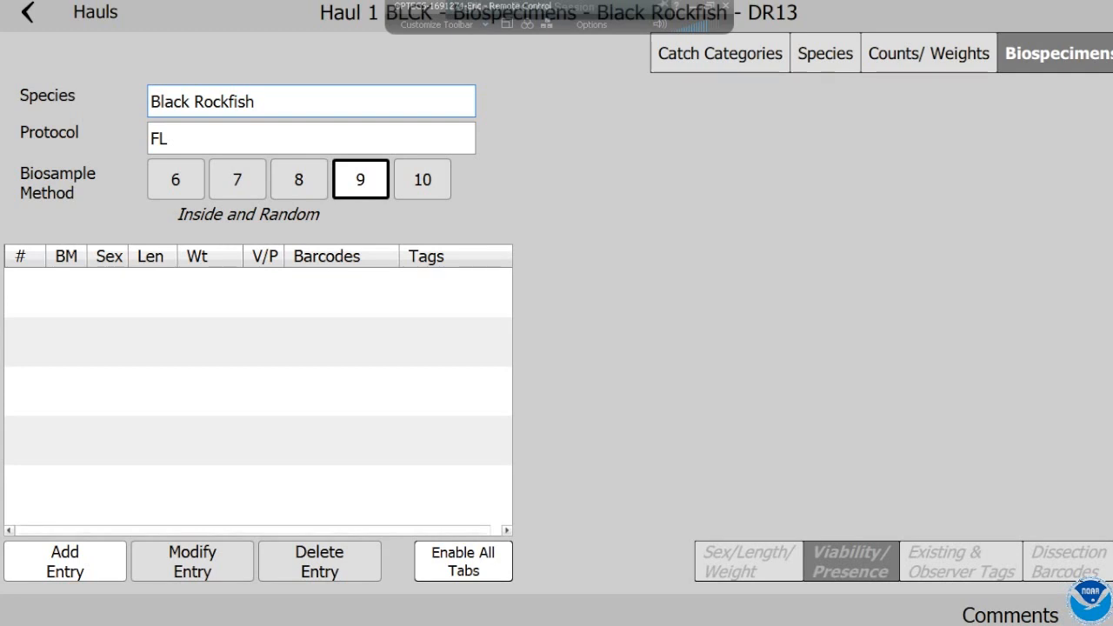
Add the first two Black Rockfish biospecimen entries with lengths of 78 and 12
left_click(65, 562)
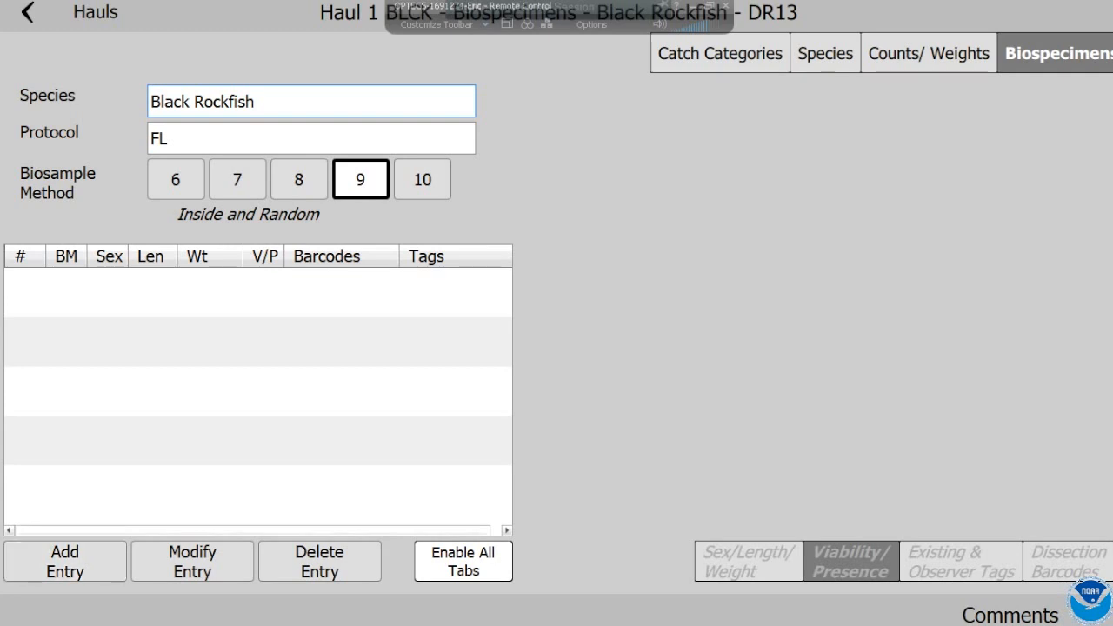
left_click(623, 271)
left_click(758, 270)
left_click(894, 449)
left_click(66, 562)
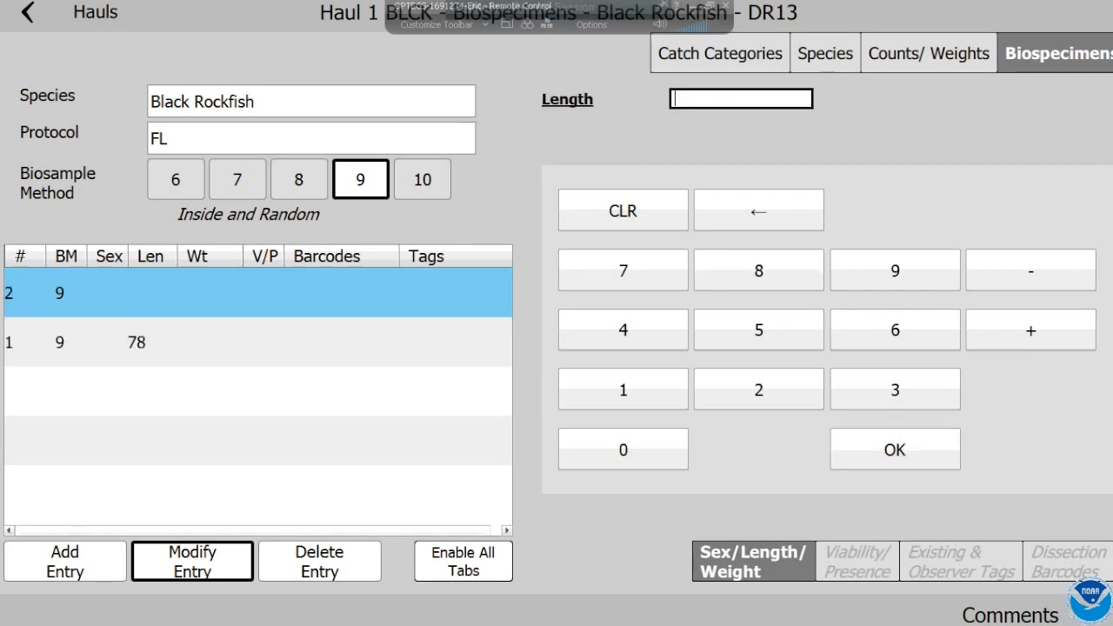
left_click(623, 390)
left_click(758, 390)
left_click(895, 450)
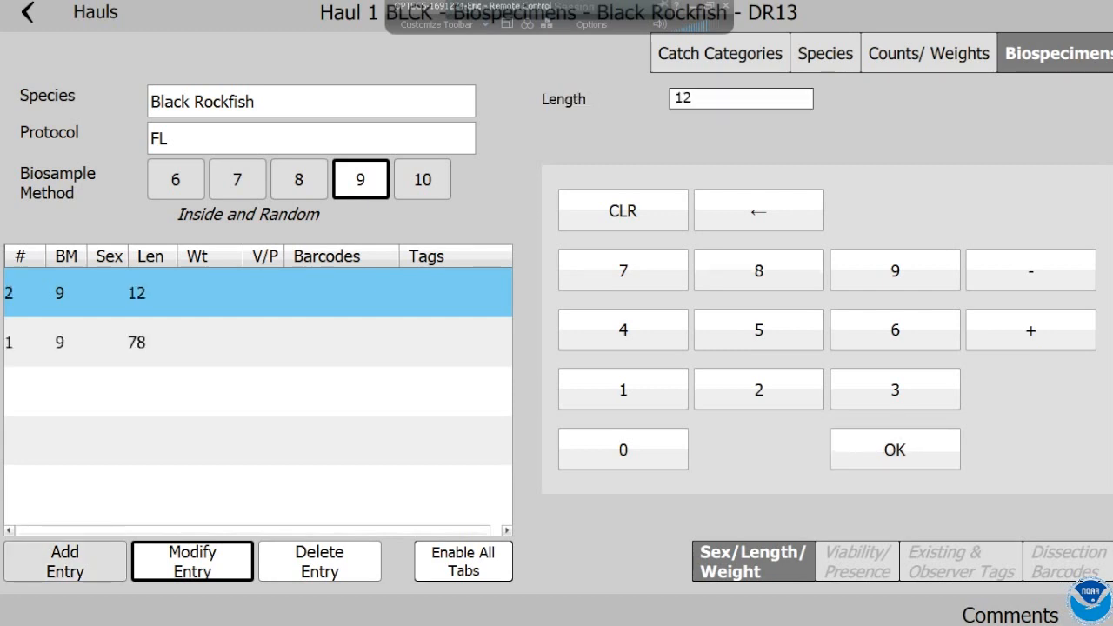
Add three more Black Rockfish biospecimen entries with lengths of 14, 12 and 23
left_click(65, 562)
left_click(623, 389)
left_click(622, 330)
left_click(895, 449)
left_click(65, 562)
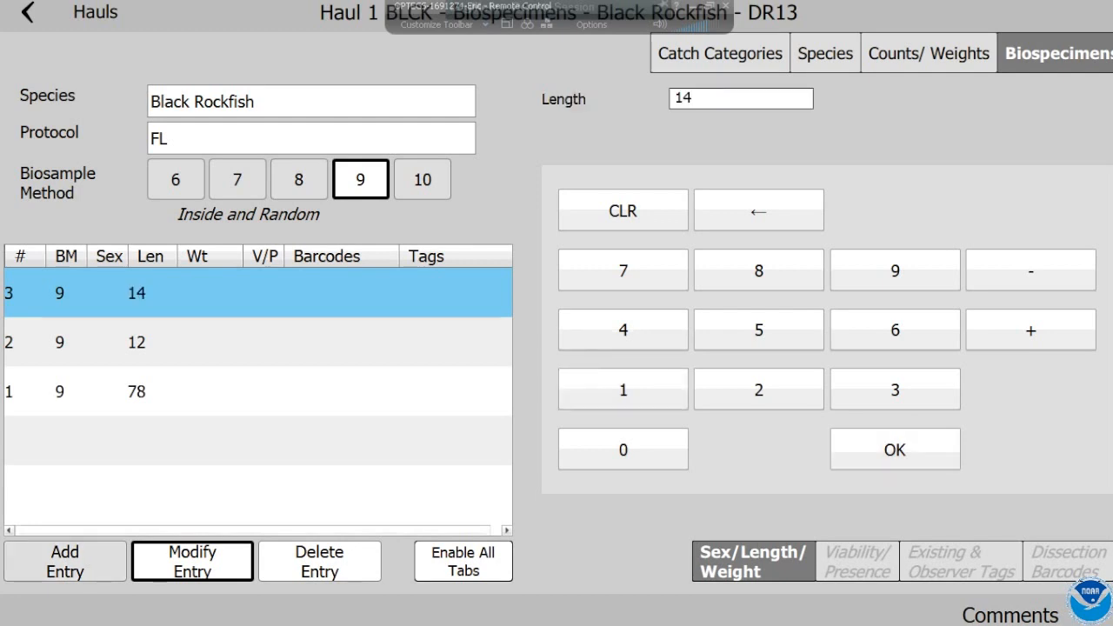
left_click(623, 389)
left_click(758, 389)
left_click(894, 449)
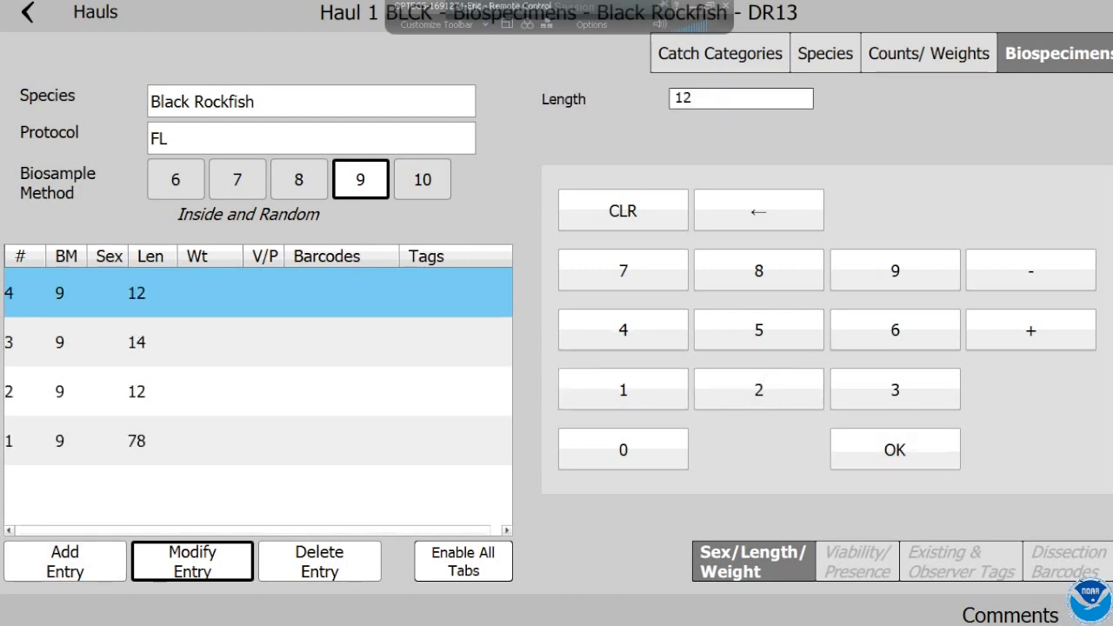
left_click(66, 562)
left_click(758, 389)
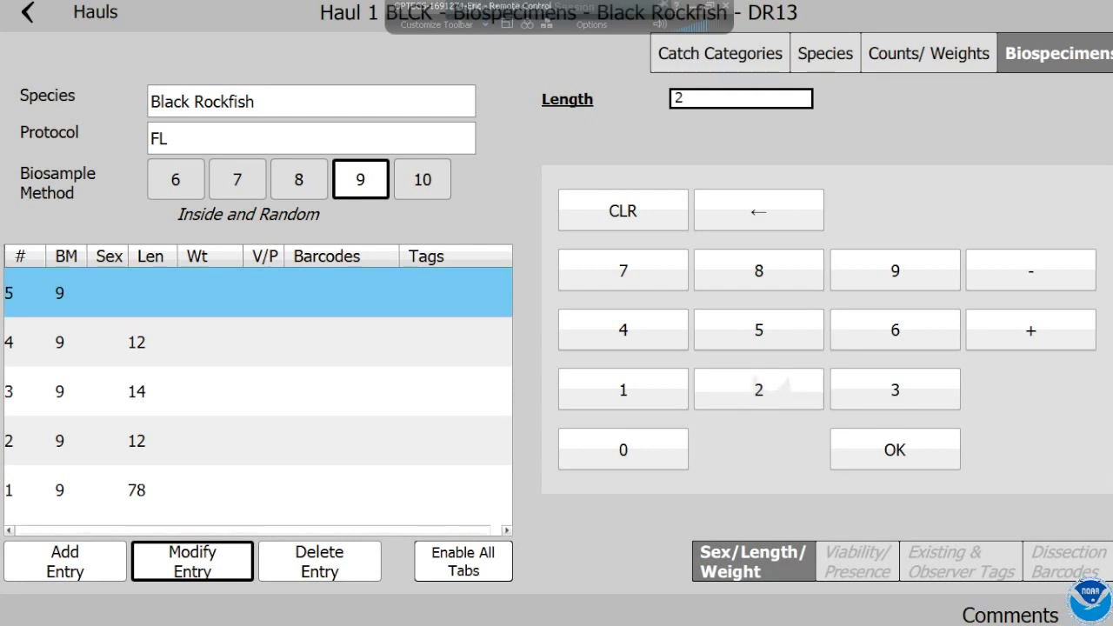
left_click(895, 390)
Go to the counts and weights of Anchovy Unid and set its discard reason to 13 (Market)
left_click(928, 53)
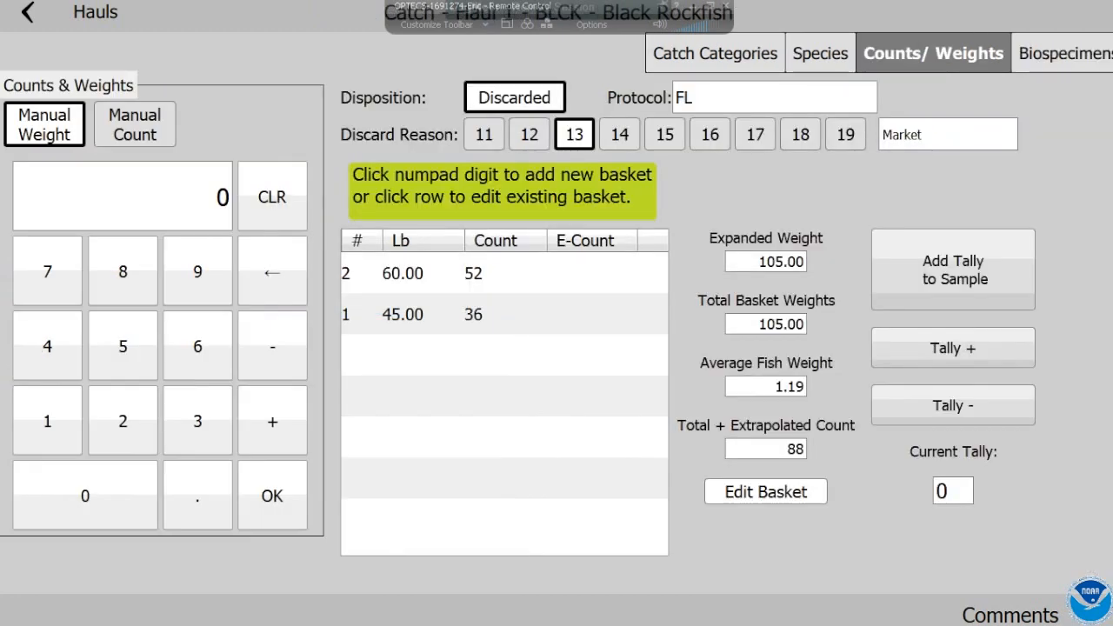
left_click(820, 53)
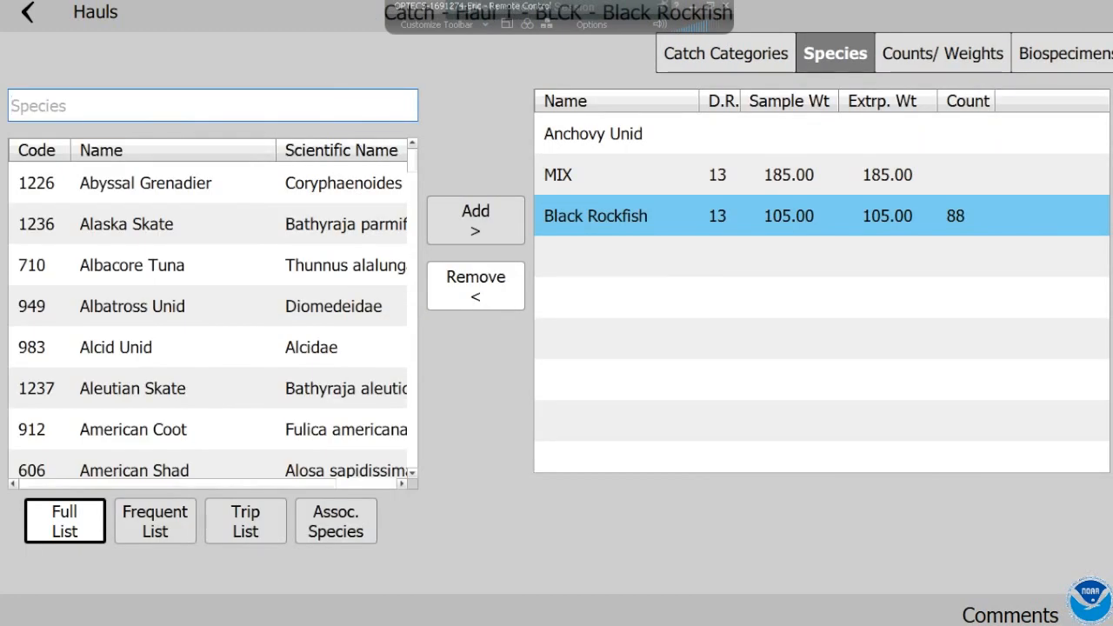
left_click(593, 133)
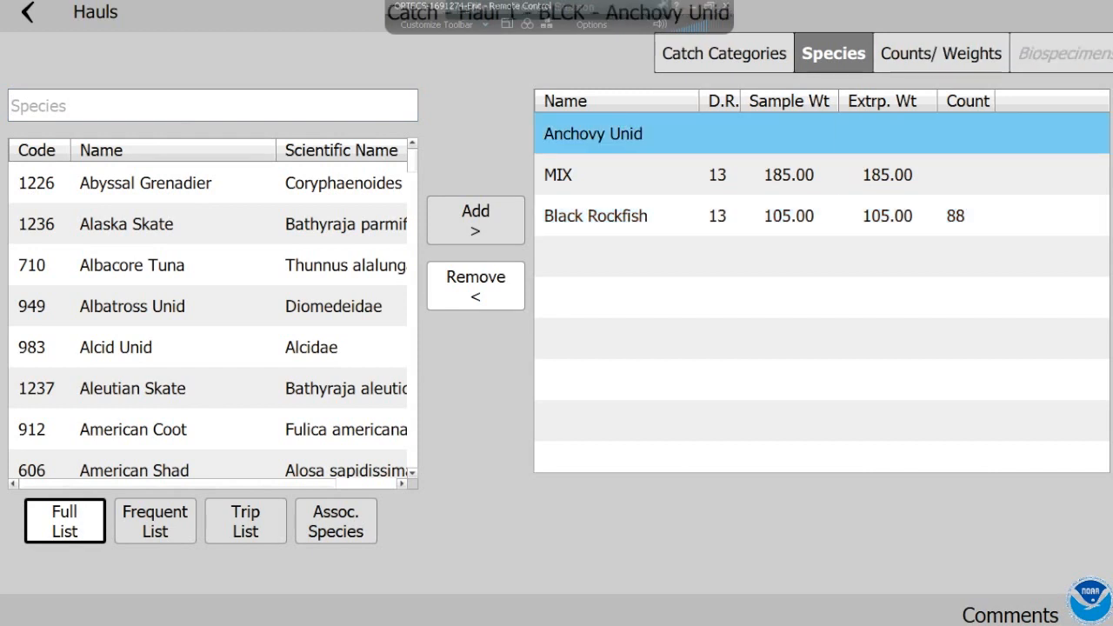
left_click(943, 53)
left_click(47, 420)
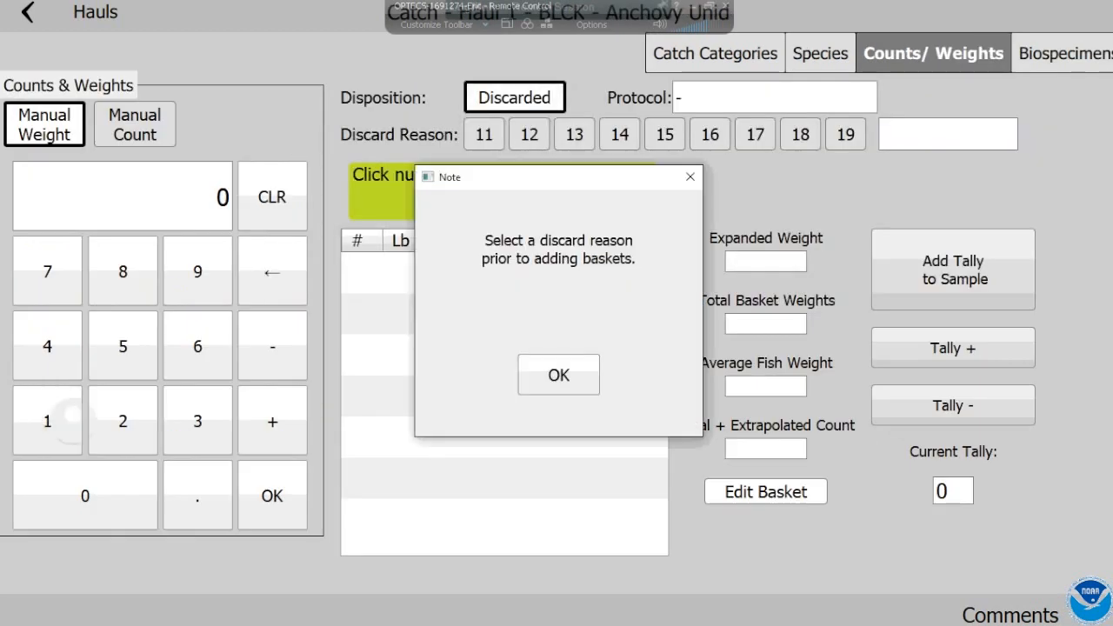
left_click(559, 373)
left_click(574, 134)
Record an Anchovy Unid basket weighing 12 lb with a count of 200 fish
left_click(47, 421)
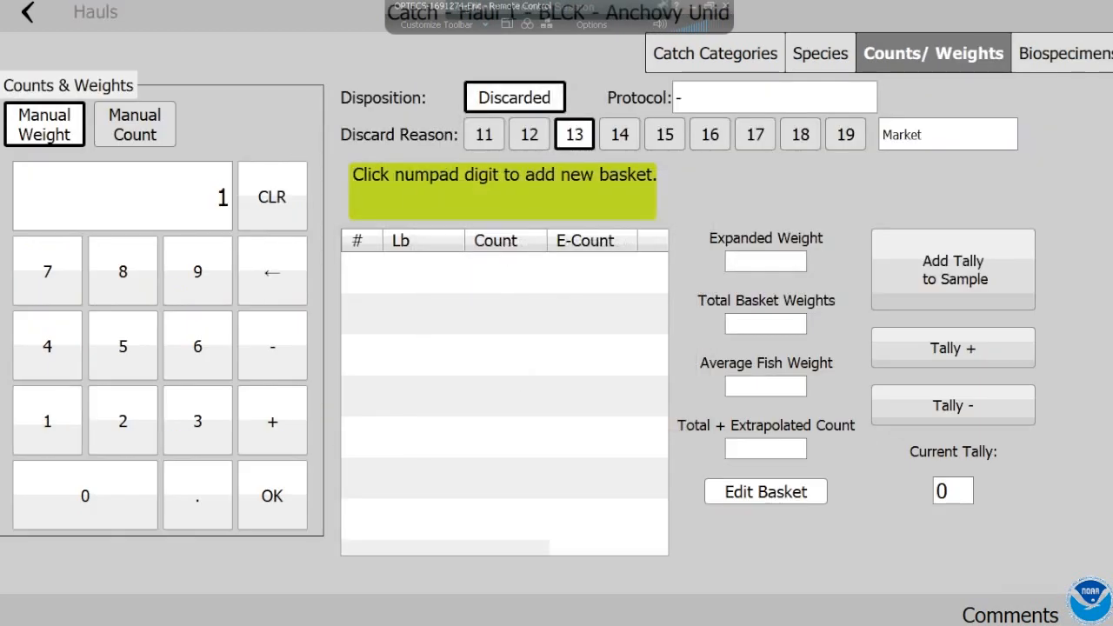
left_click(123, 421)
left_click(272, 495)
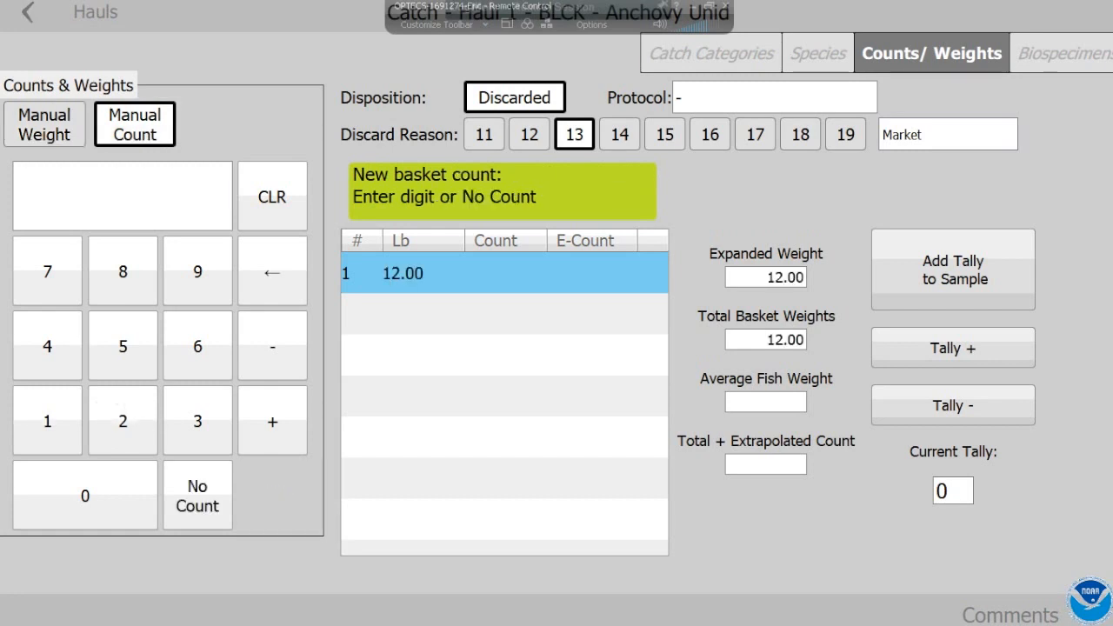
left_click(123, 421)
left_click(112, 492)
left_click(112, 492)
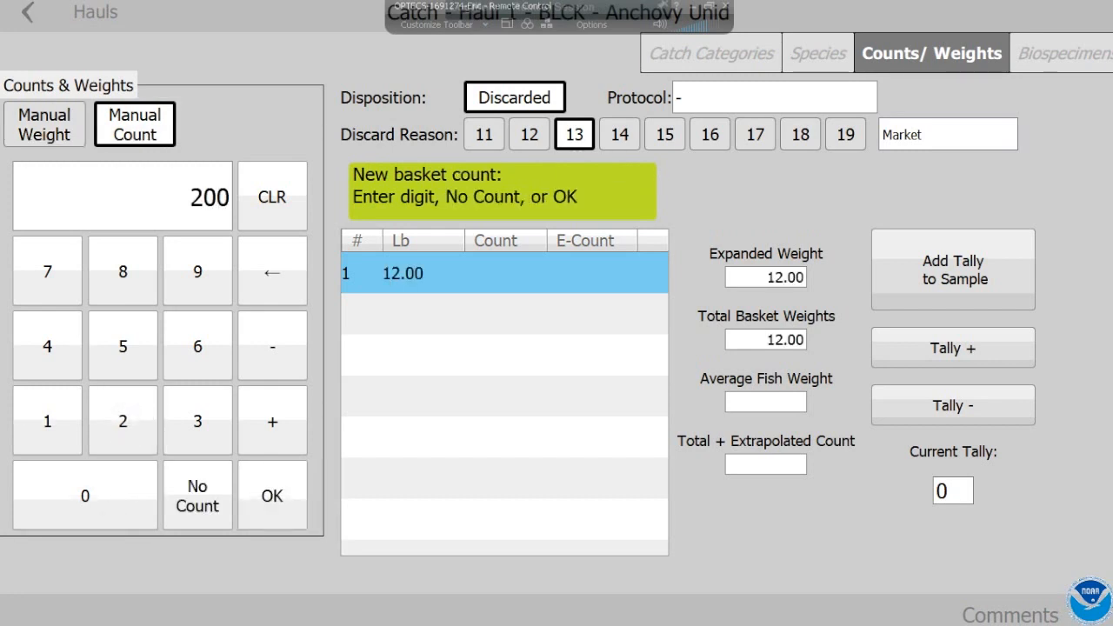
left_click(273, 495)
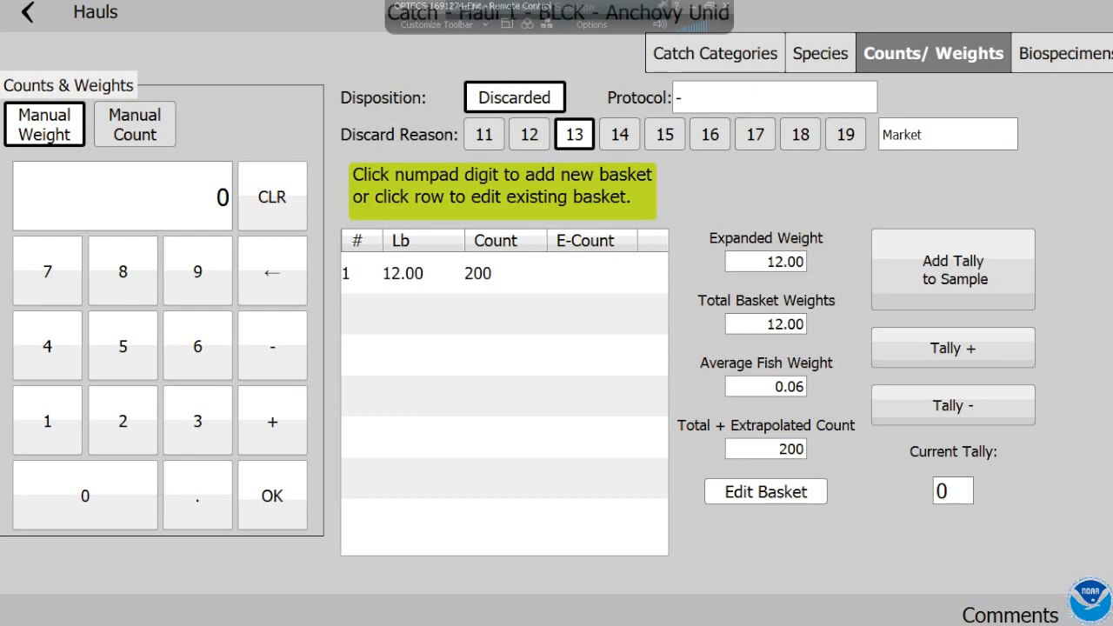
Tally four additional Anchovy Unid fish and add the tally to the sample
left_click(972, 347)
left_click(972, 347)
left_click(972, 347)
left_click(972, 346)
left_click(953, 269)
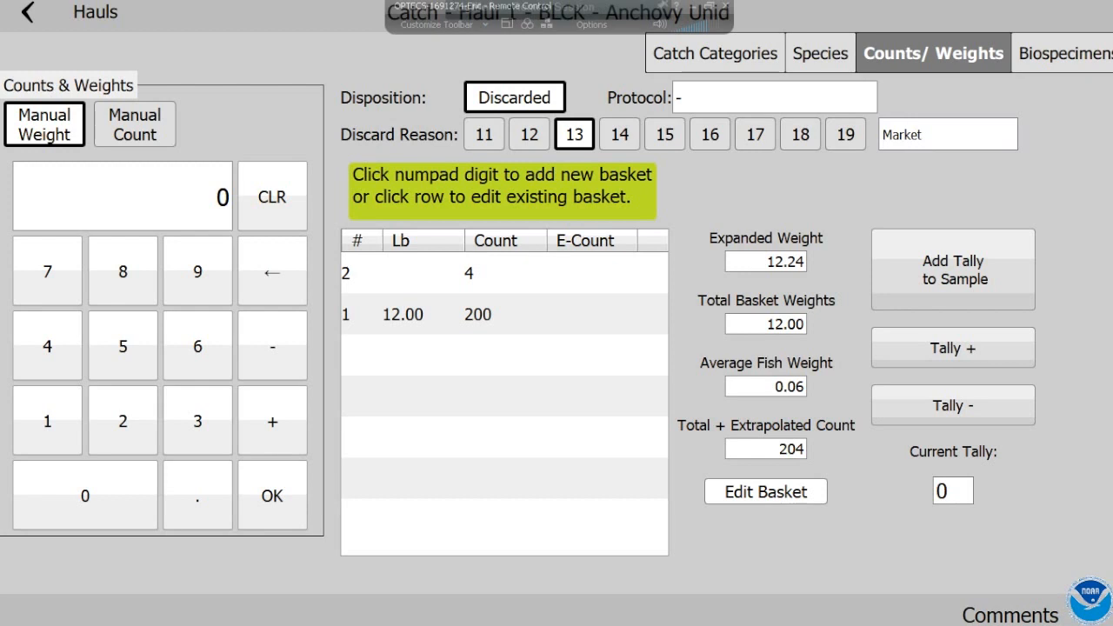
Return to the haul's catch categories and add Pacific Halibut (PHLB) as a new category
left_click(820, 54)
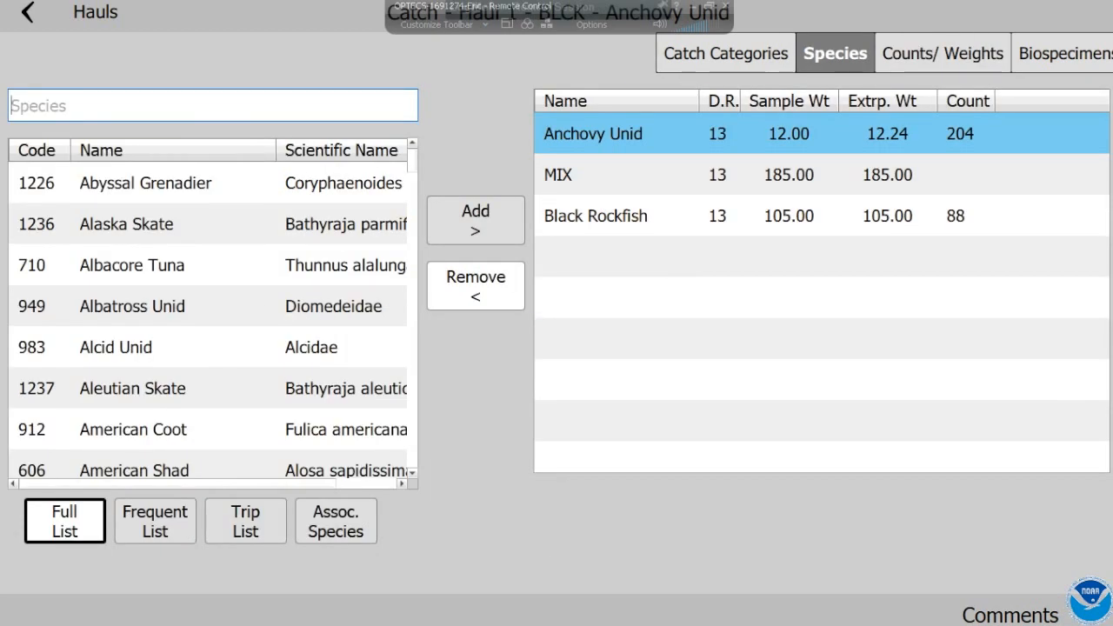
left_click(727, 54)
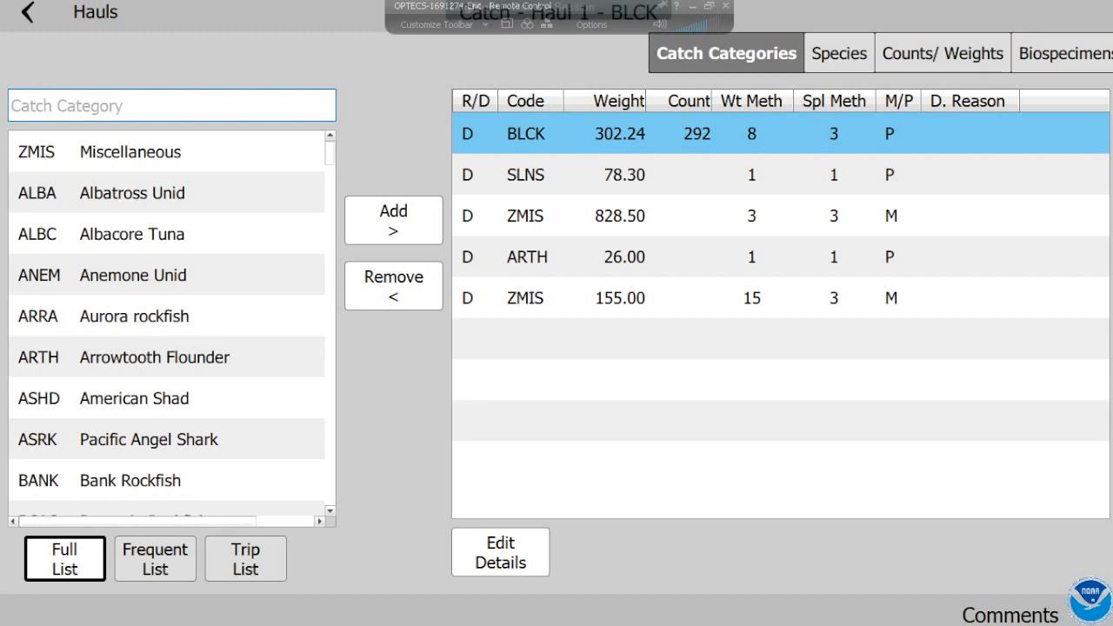
left_click(171, 106)
left_click(968, 410)
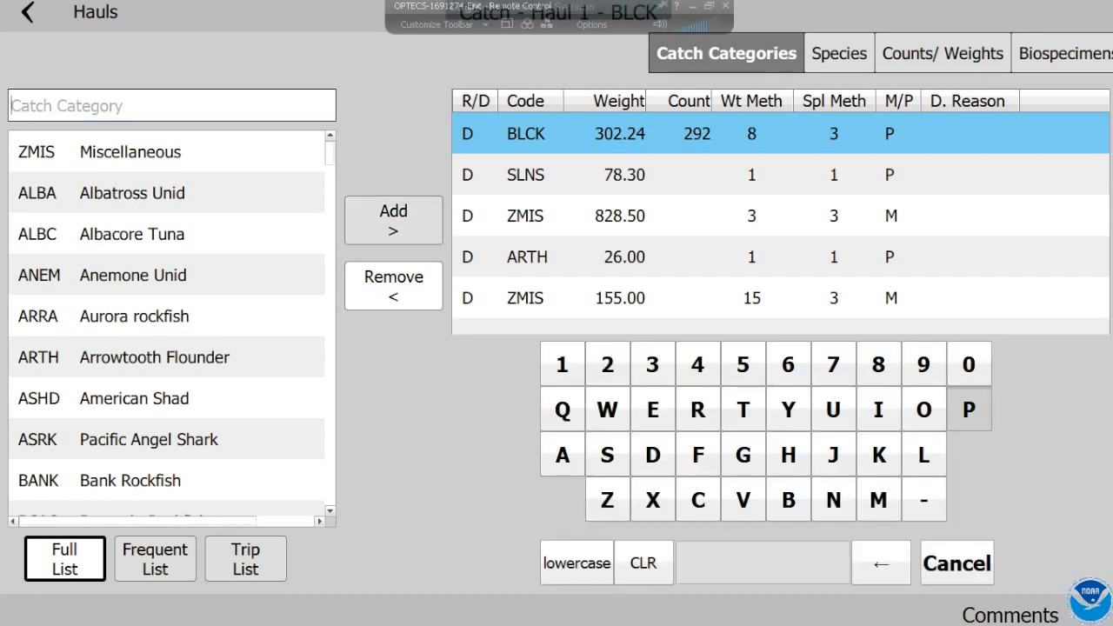
left_click(788, 455)
left_click(171, 317)
left_click(393, 221)
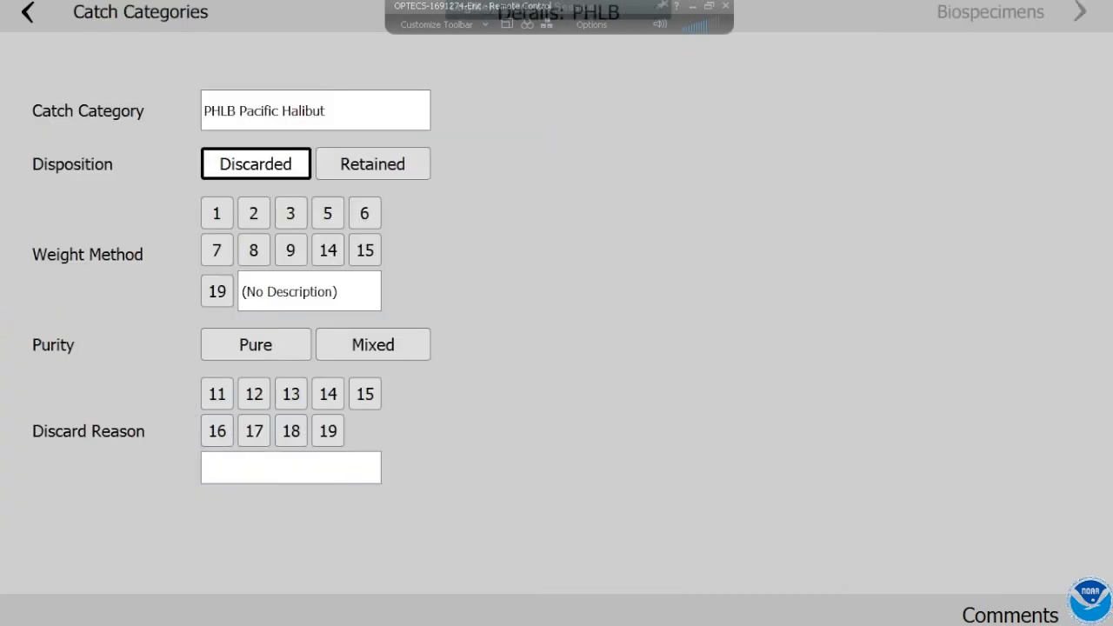
Give the Pacific Halibut category weight method 9, purity Pure and discard reason 16, and continue to its biospecimens
left_click(290, 250)
left_click(255, 344)
left_click(217, 432)
left_click(990, 12)
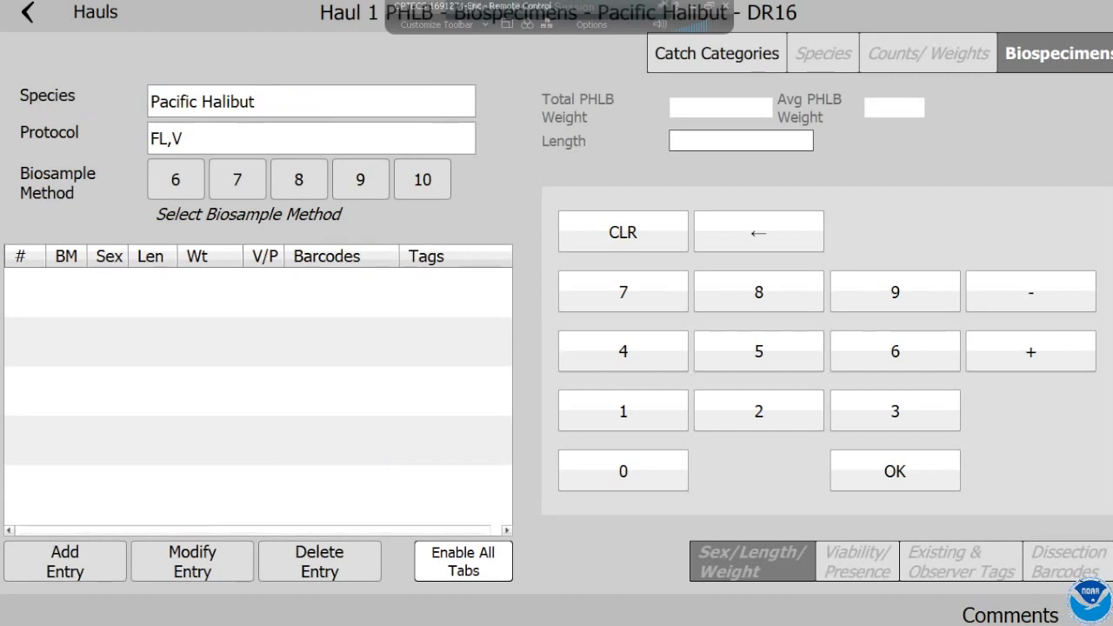
Set biosample method 7 for Pacific Halibut and record a first specimen with length 53 and viability Dead
left_click(237, 179)
left_click(65, 561)
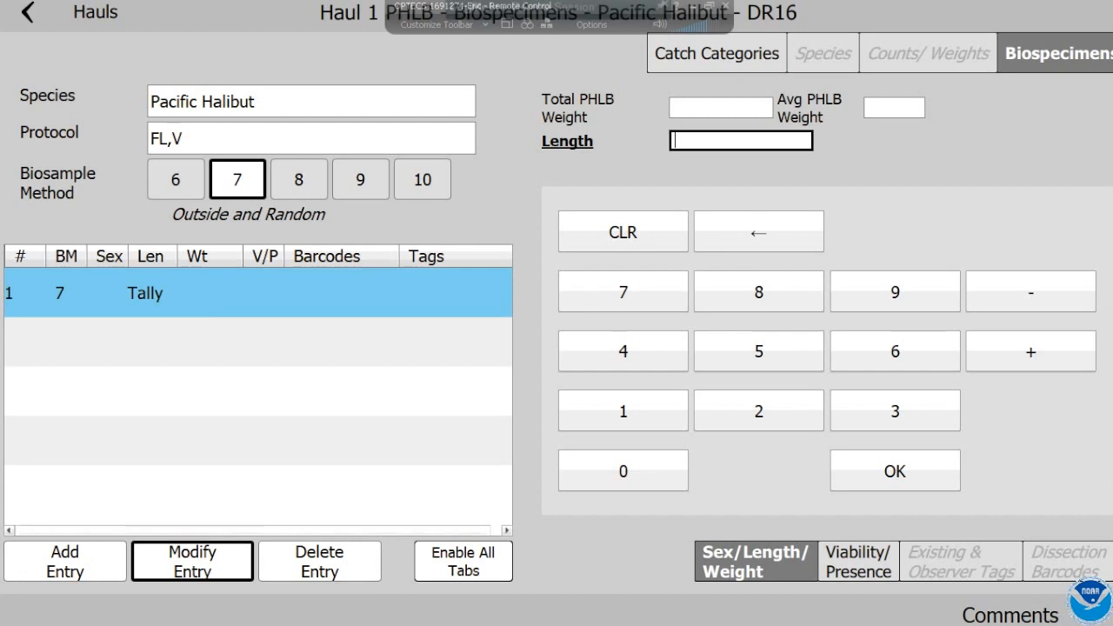
left_click(758, 351)
left_click(895, 410)
left_click(895, 471)
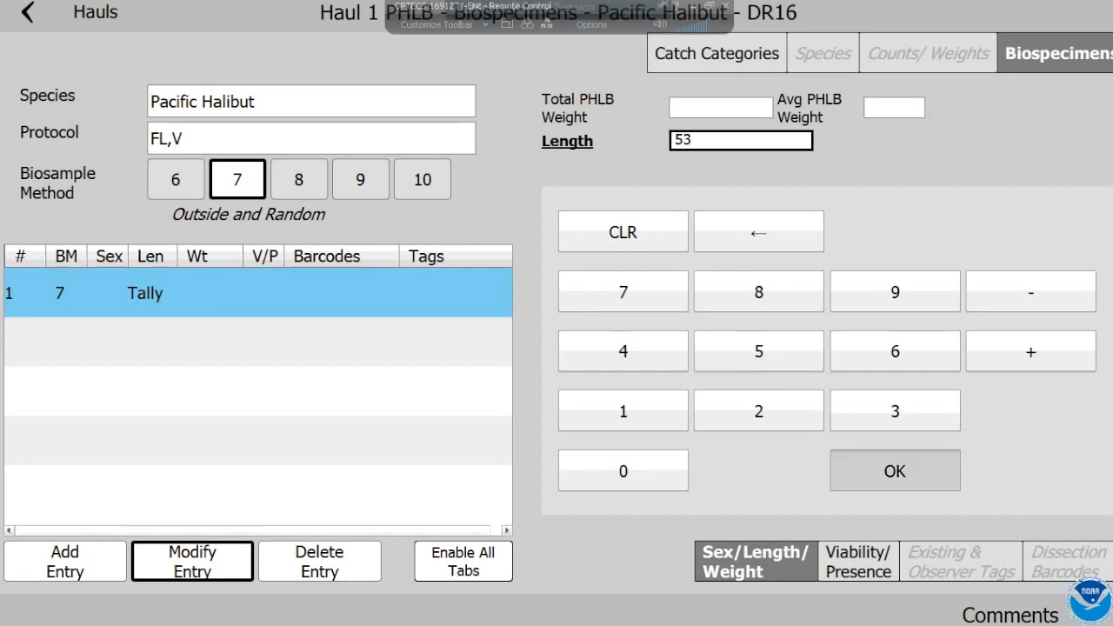
left_click(955, 118)
Add a second Pacific Halibut specimen with length 75 and viability Poor
left_click(66, 561)
left_click(623, 292)
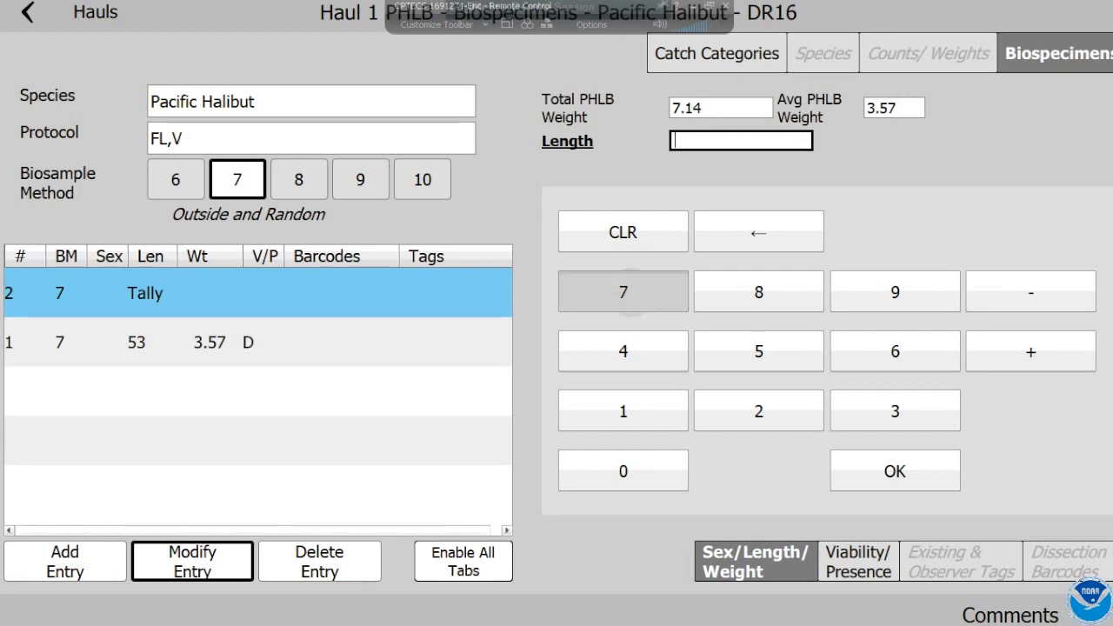
left_click(777, 352)
left_click(904, 482)
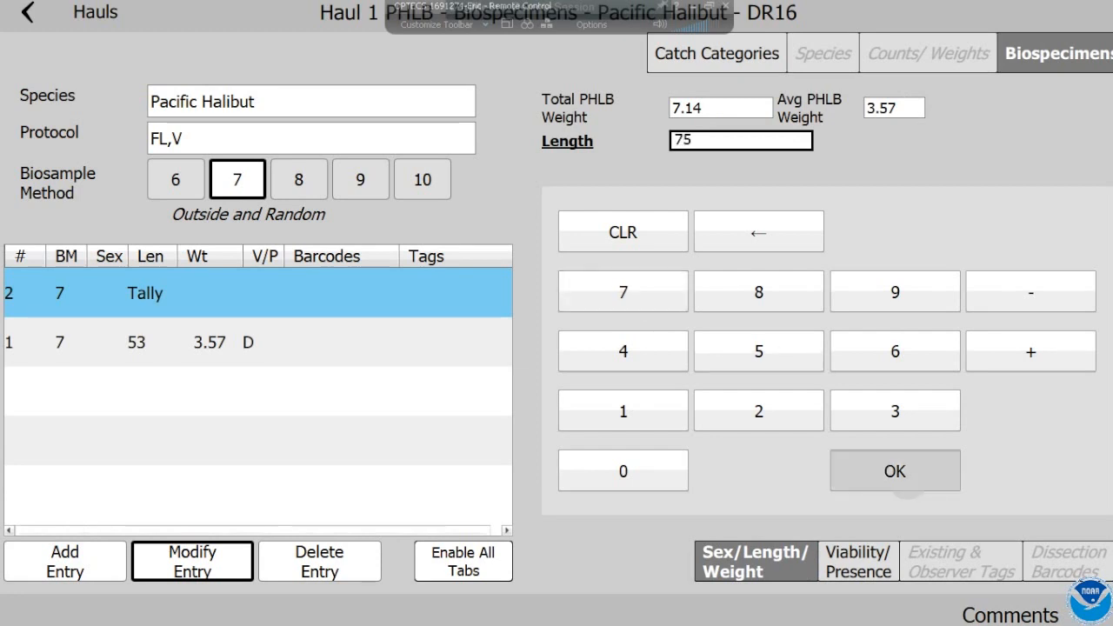
left_click(853, 117)
Add a third Pacific Halibut specimen with length 78 and viability Excellent
left_click(65, 561)
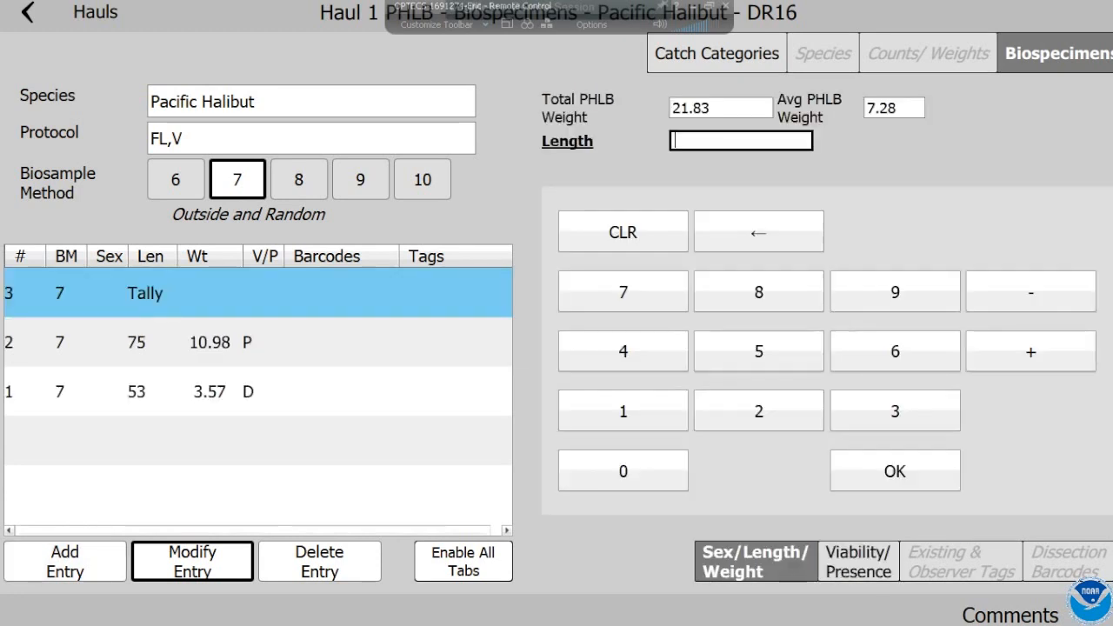
left_click(623, 292)
left_click(758, 292)
left_click(894, 470)
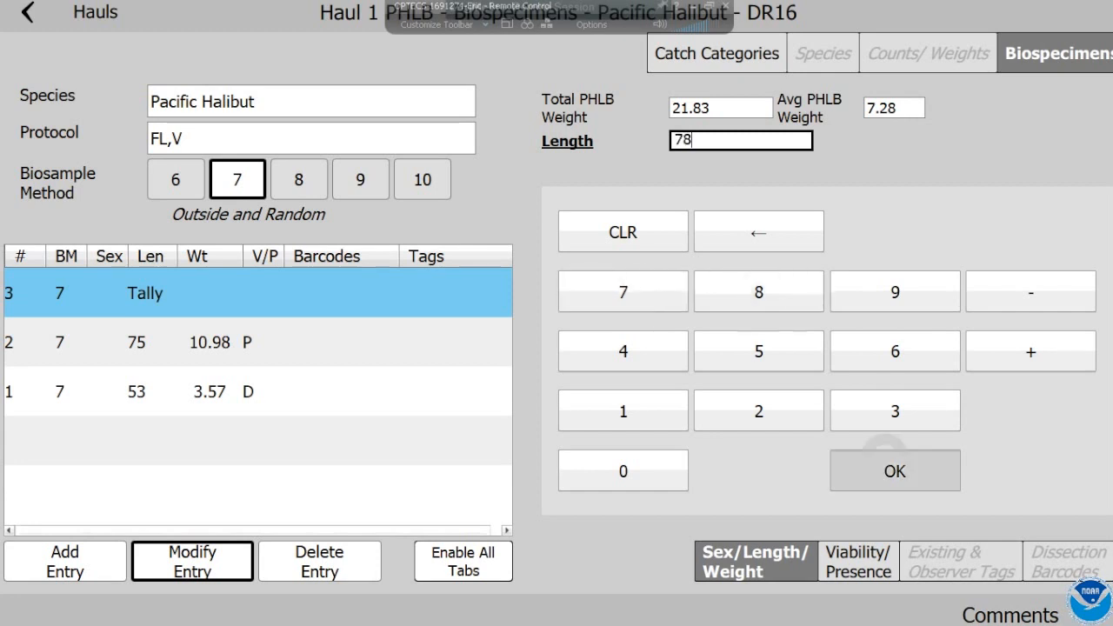
left_click(750, 118)
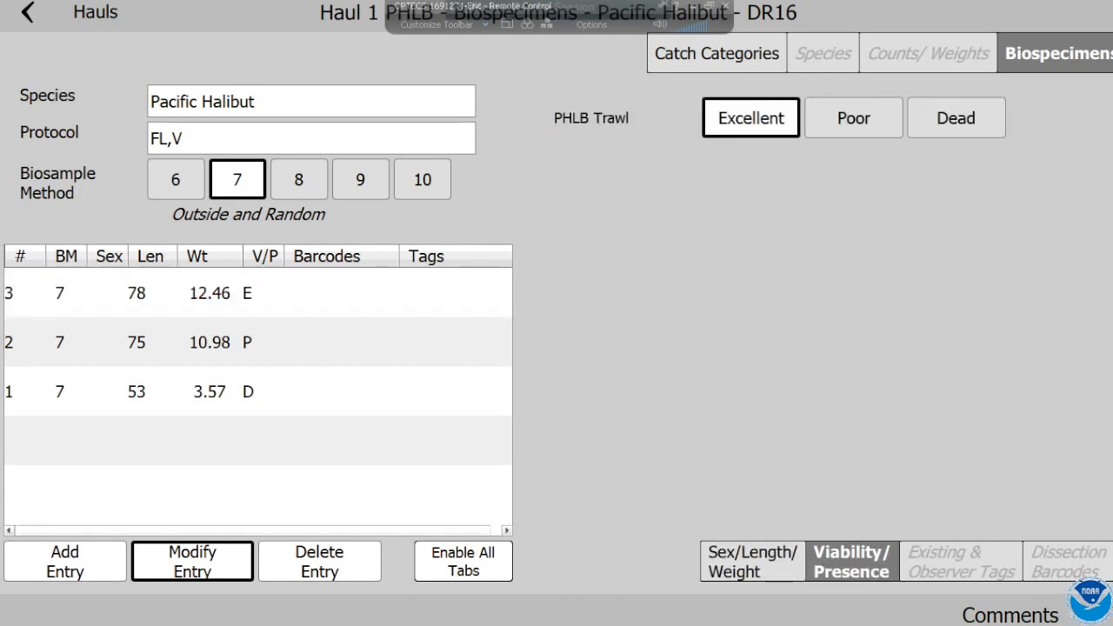
Add a fourth specimen entry, enter 63 as its length, and add a fifth entry
left_click(65, 561)
left_click(894, 350)
left_click(895, 410)
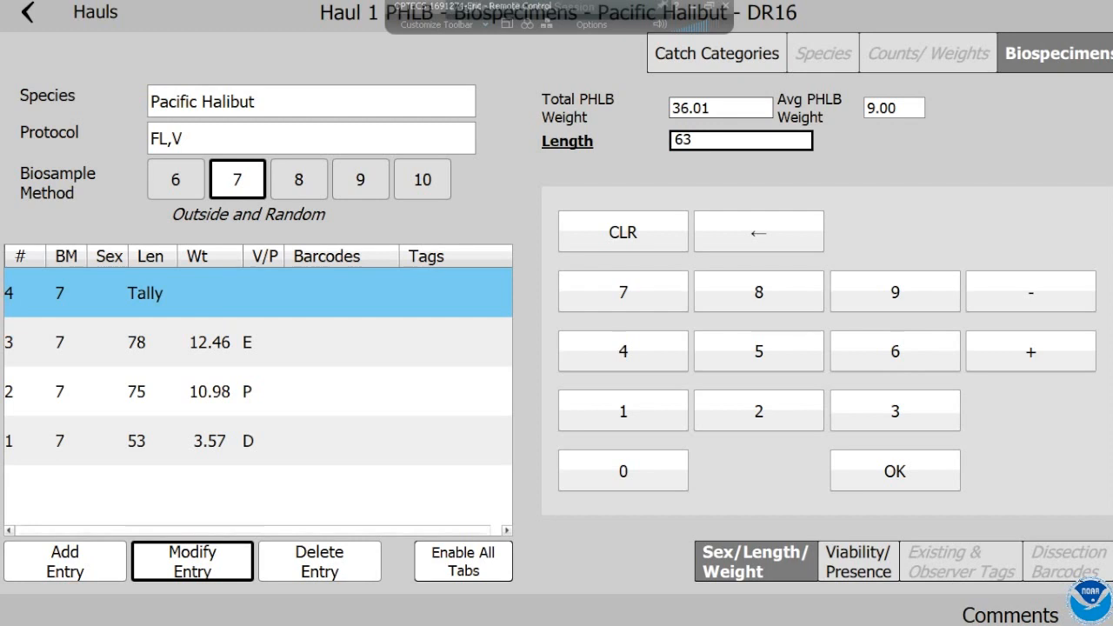
left_click(65, 560)
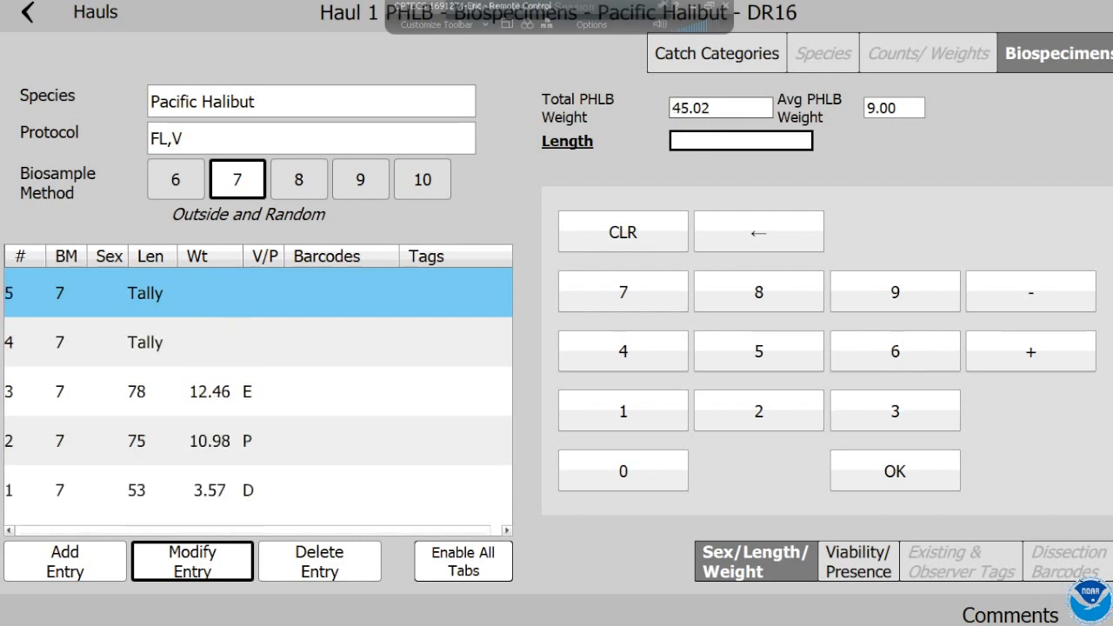
Modify specimen entry 4 to have length 53 and viability Excellent
left_click(278, 341)
left_click(192, 559)
left_click(758, 351)
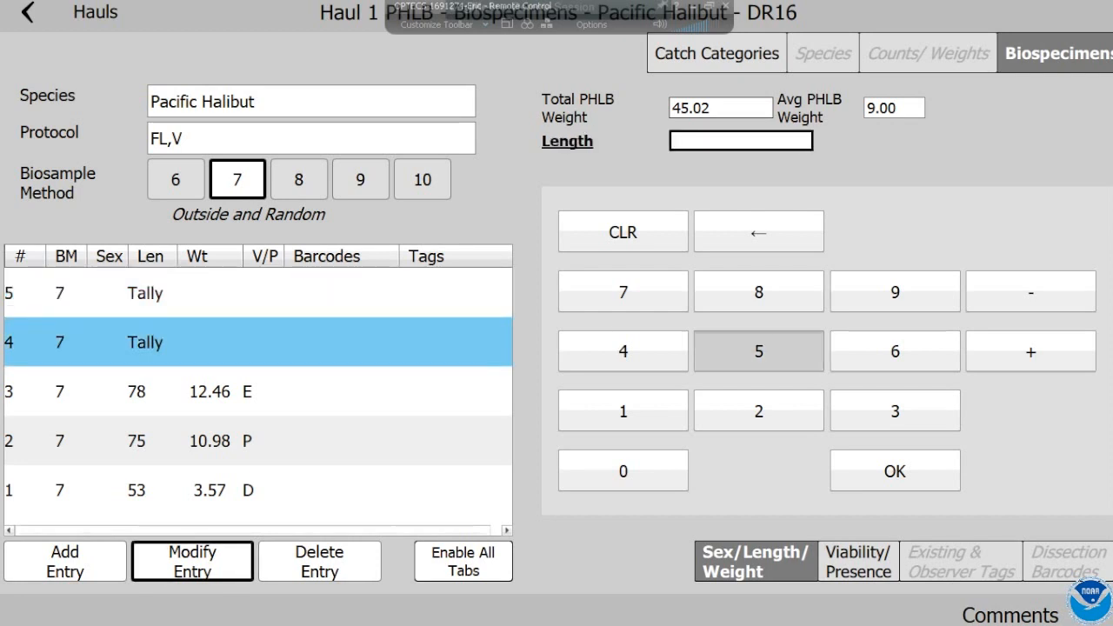
left_click(894, 411)
left_click(895, 470)
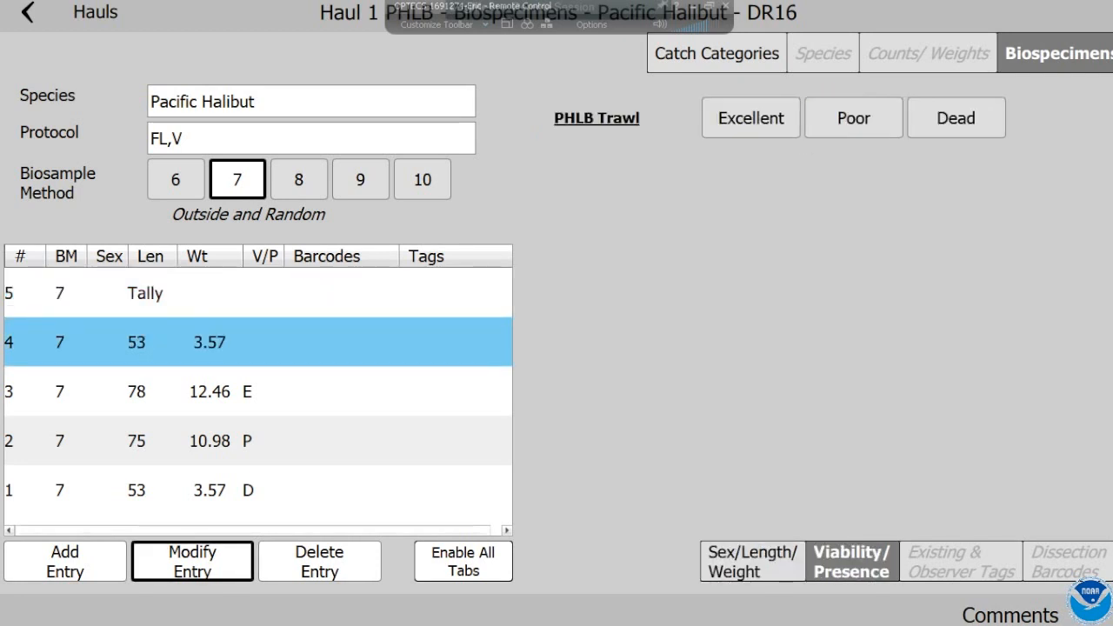
left_click(750, 117)
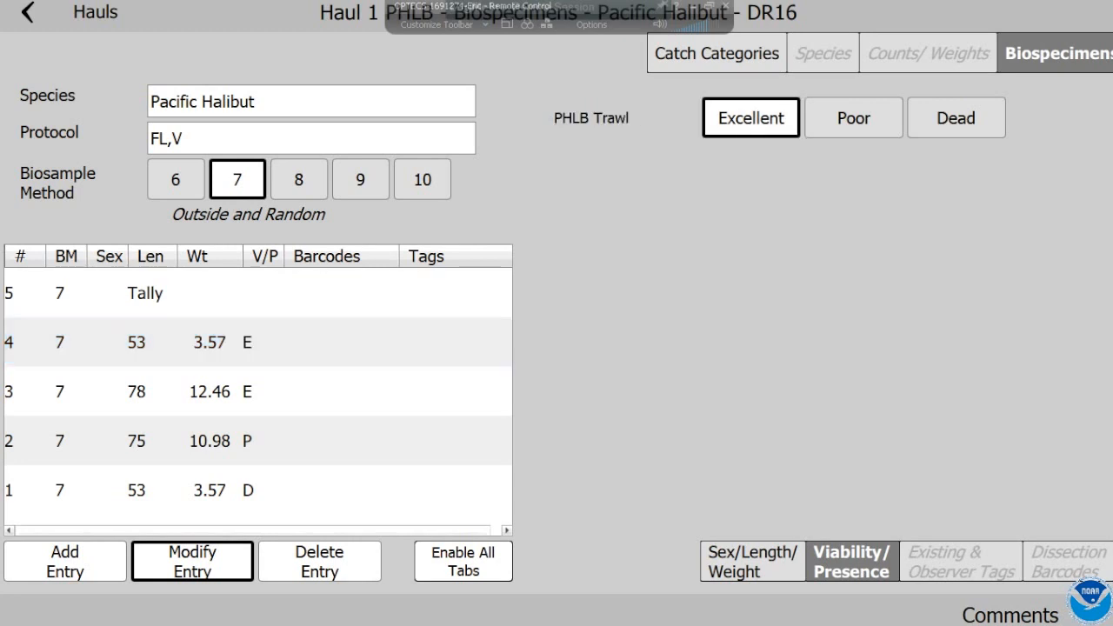
Modify specimen entry 5 to have length 123 and viability Dead
left_click(174, 293)
left_click(192, 562)
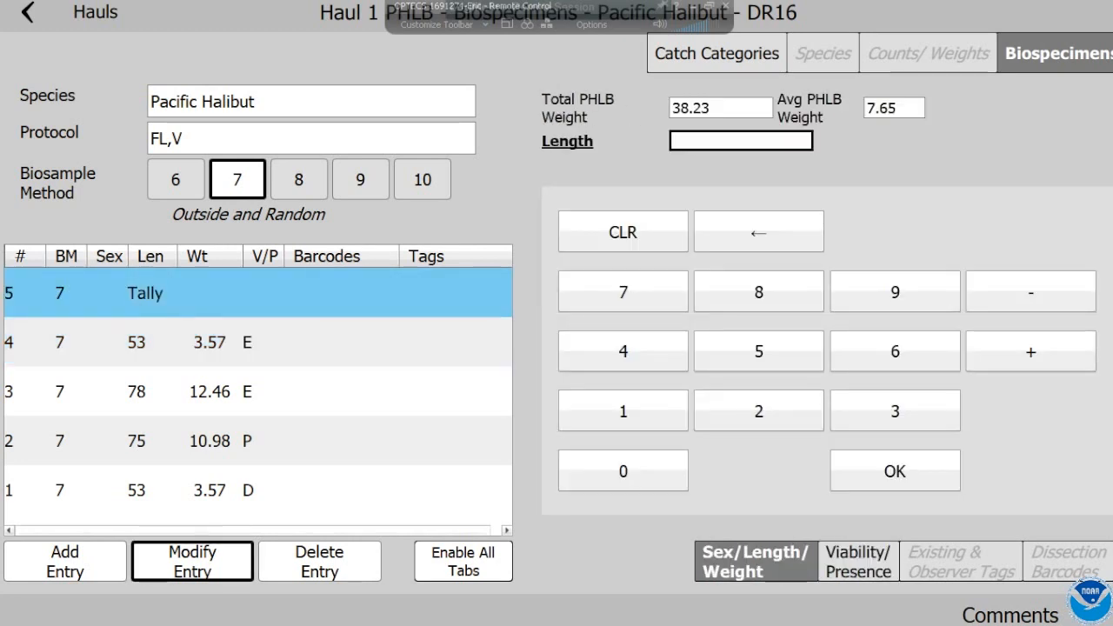
left_click(622, 410)
left_click(758, 411)
left_click(895, 411)
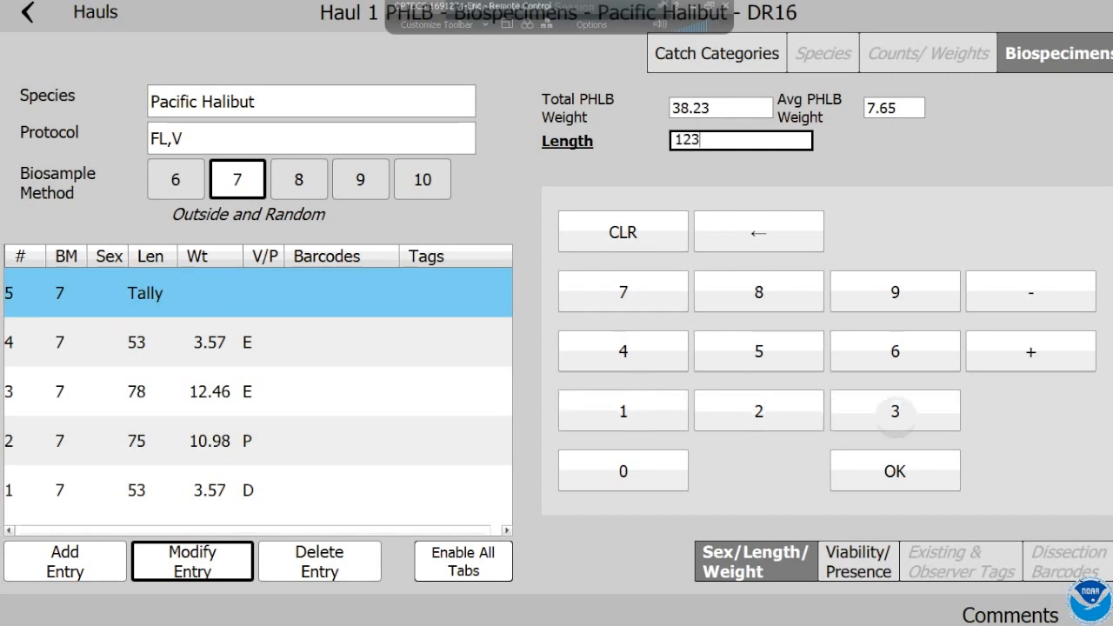
left_click(895, 470)
left_click(955, 118)
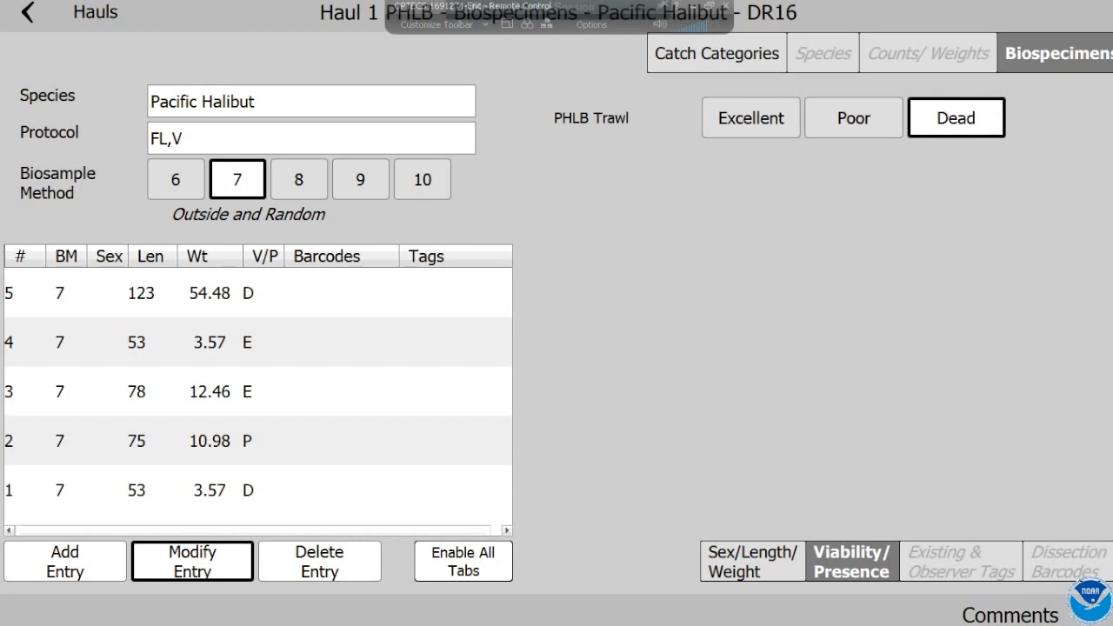
Add a sixth Pacific Halibut specimen with length 45 and viability Excellent
left_click_drag(318, 424, 321, 504)
left_click(65, 561)
left_click(622, 351)
left_click(758, 351)
left_click(895, 471)
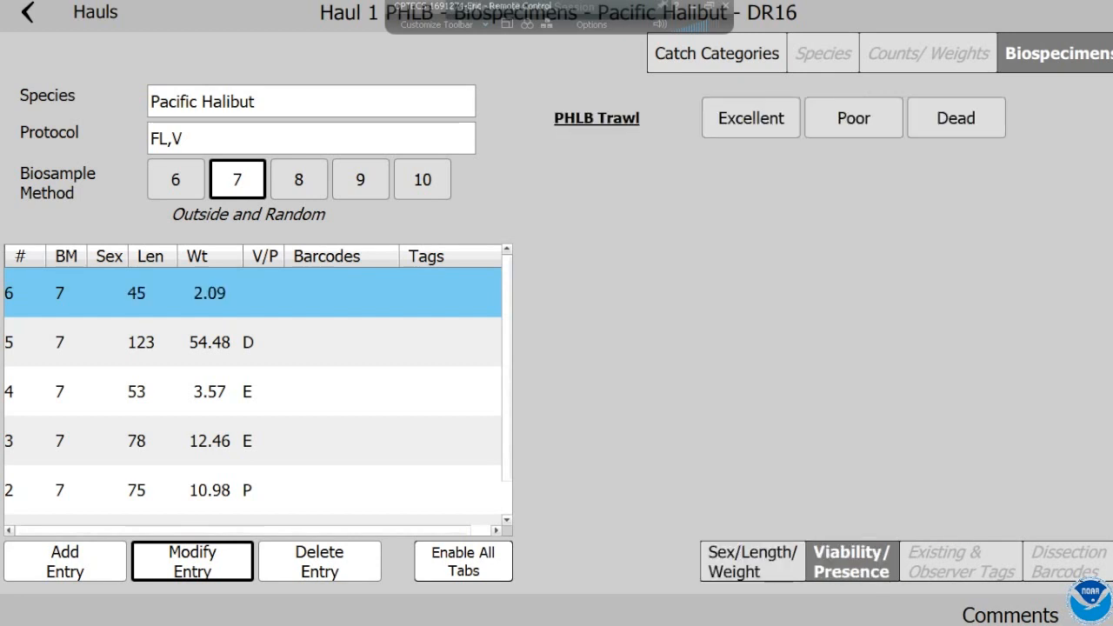
left_click(750, 118)
Add a seventh Pacific Halibut specimen with length 86 and viability Excellent
left_click(65, 562)
left_click(758, 292)
left_click(895, 351)
left_click(895, 470)
left_click(751, 118)
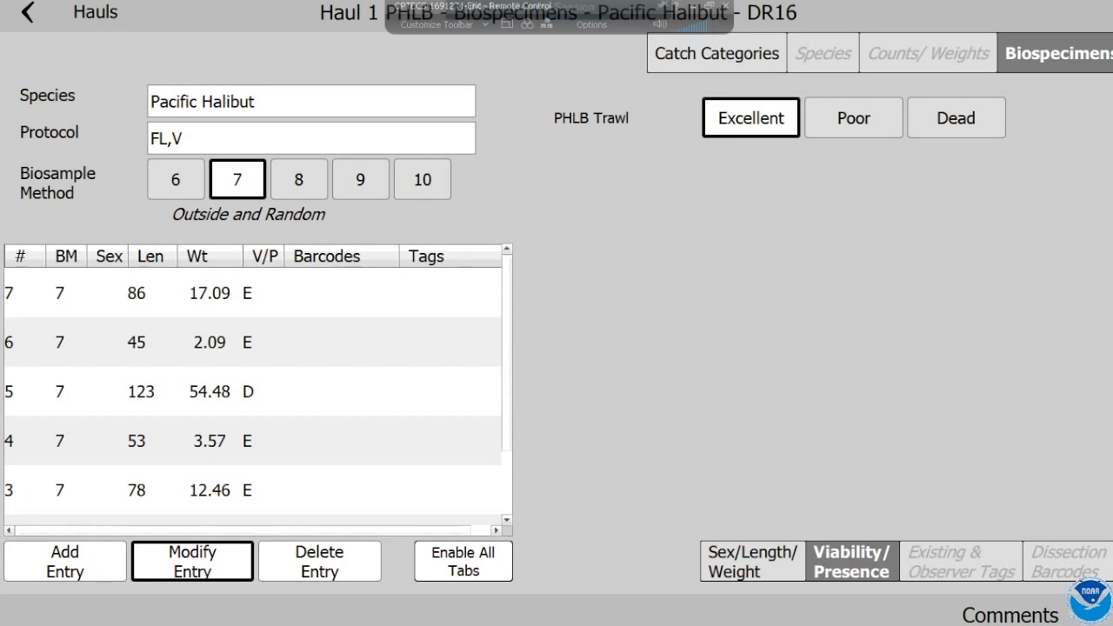
Return to the haul's catch categories and add a second Pacific Halibut (PHLB) category from the trip's species list
left_click(716, 54)
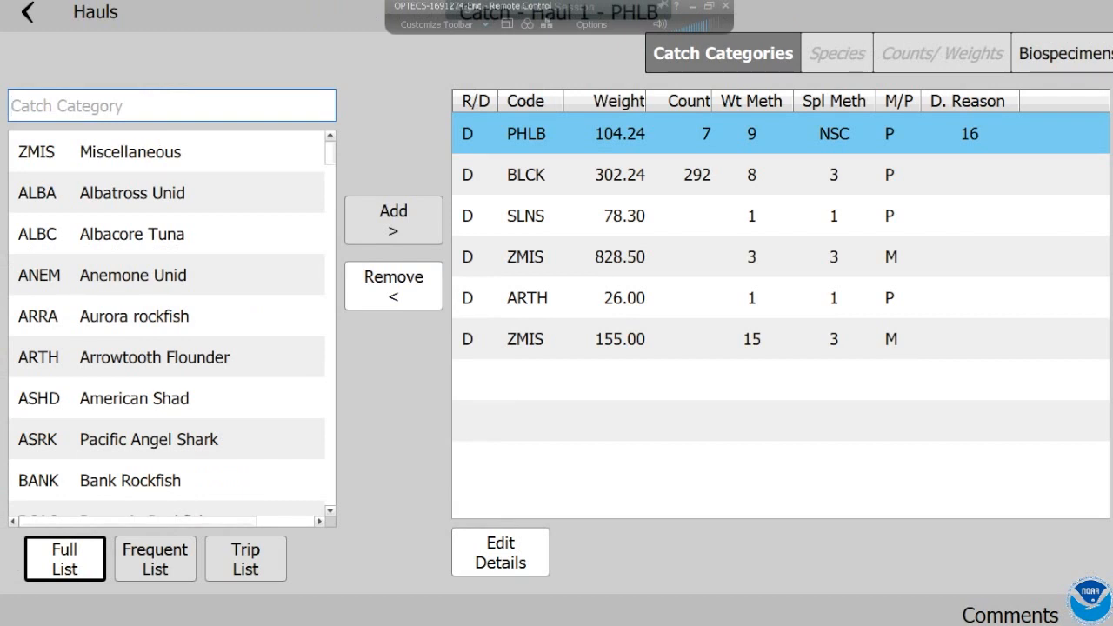
left_click(154, 559)
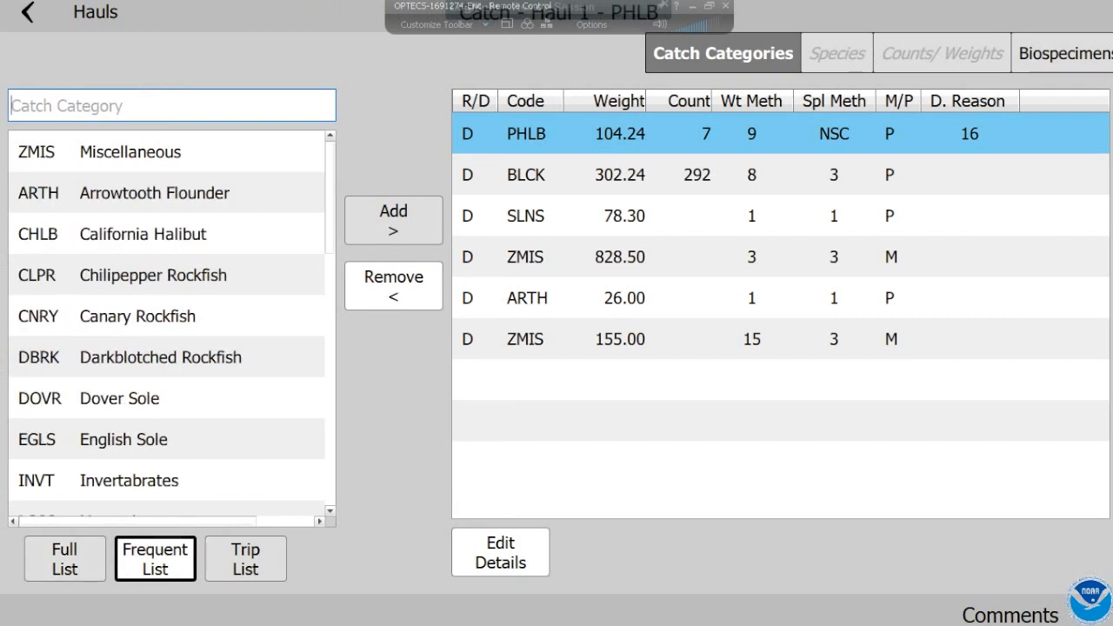
left_click(245, 559)
double_click(132, 275)
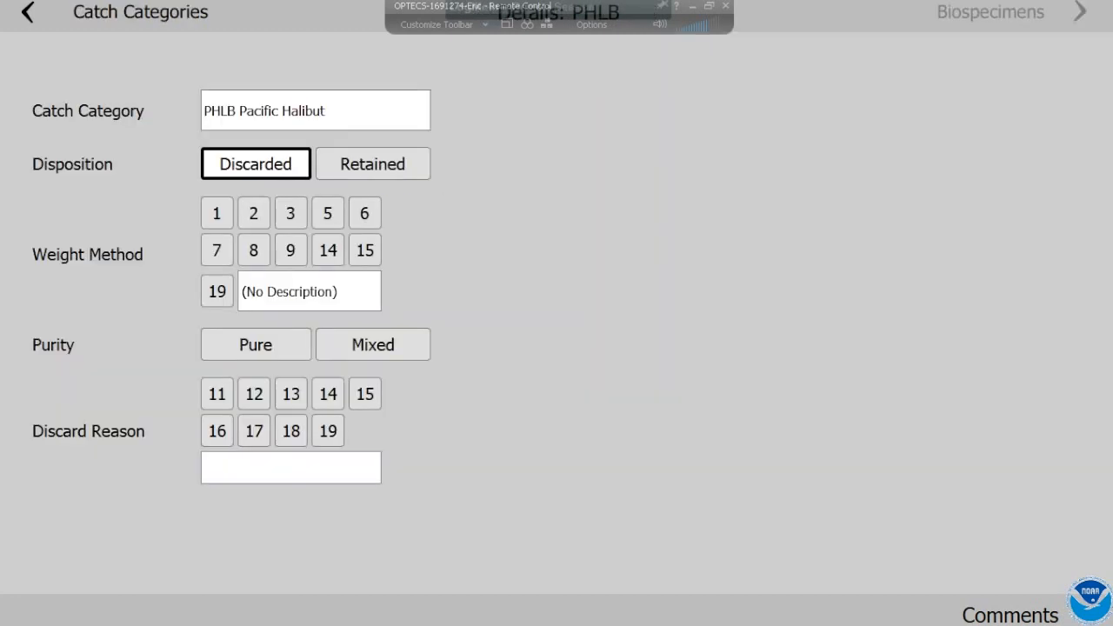
Give the new Pacific Halibut category weight method 19, purity Pure and discard reason 16, and continue to its biospecimens
left_click(217, 291)
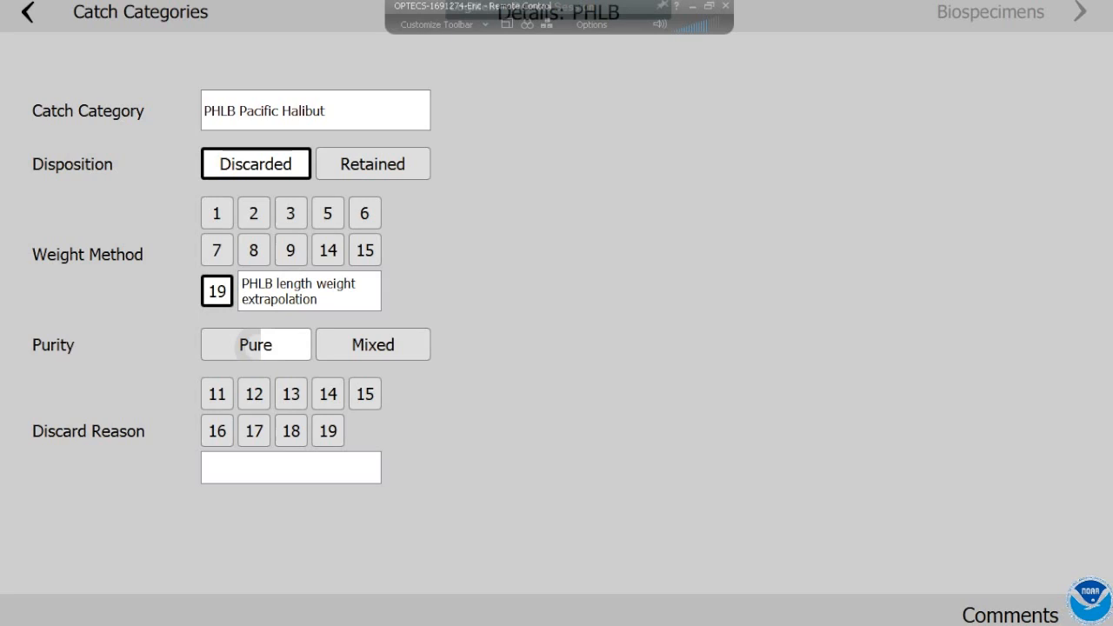
left_click(256, 344)
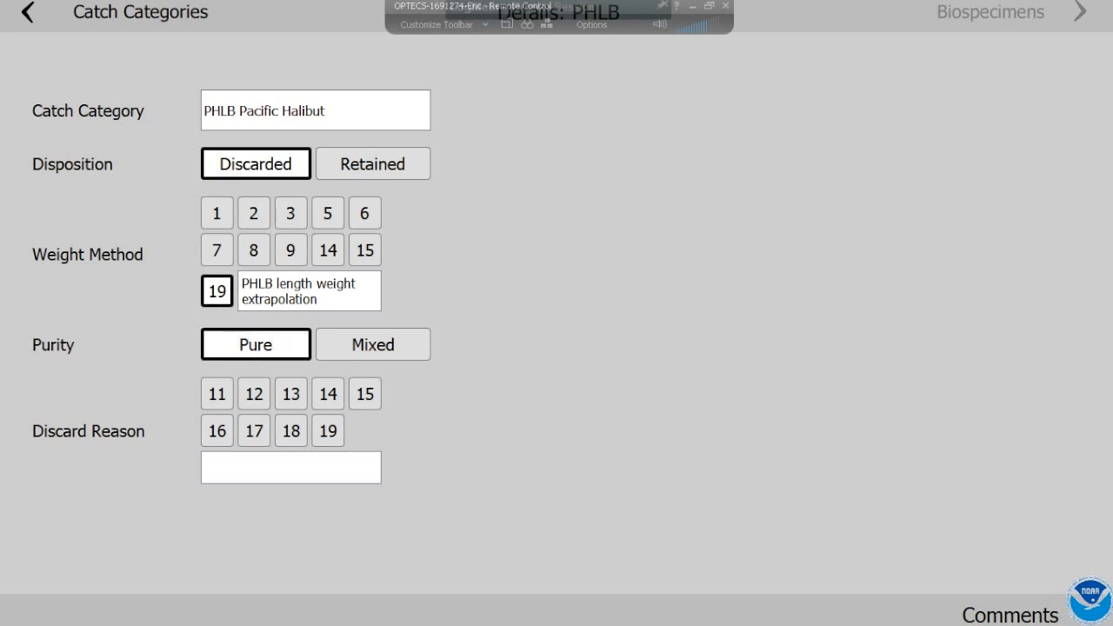
left_click(217, 430)
left_click(991, 12)
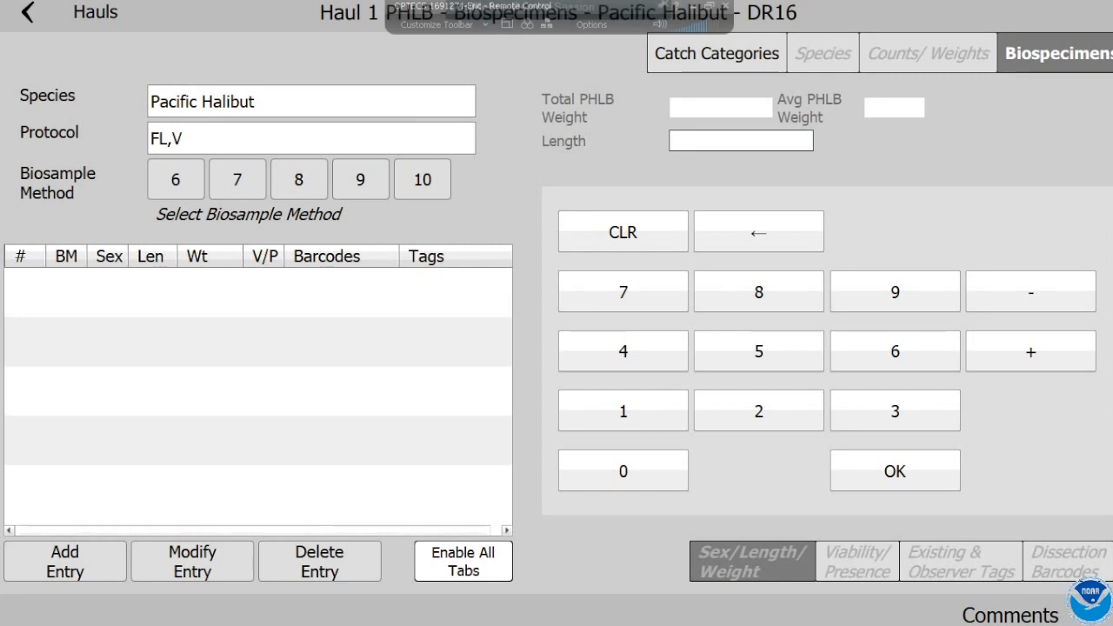
Review the ARTH category's species, counts and biospecimens, and check the biospecimens of the PHLB category with weight method 19 again
left_click(716, 53)
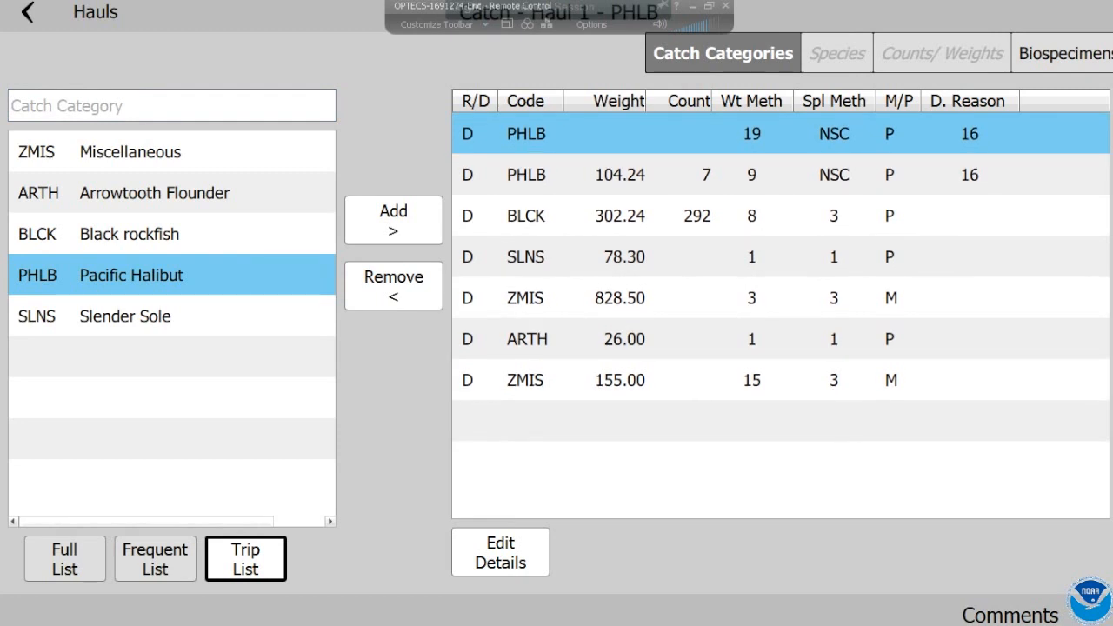
left_click(527, 336)
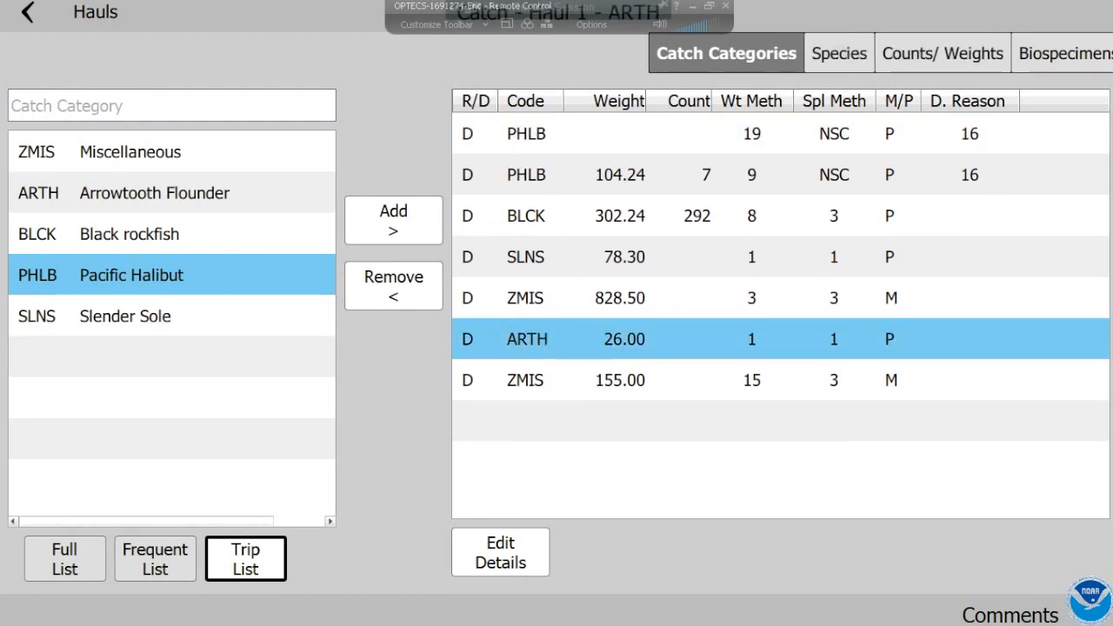
left_click(840, 55)
left_click(942, 54)
left_click(1064, 54)
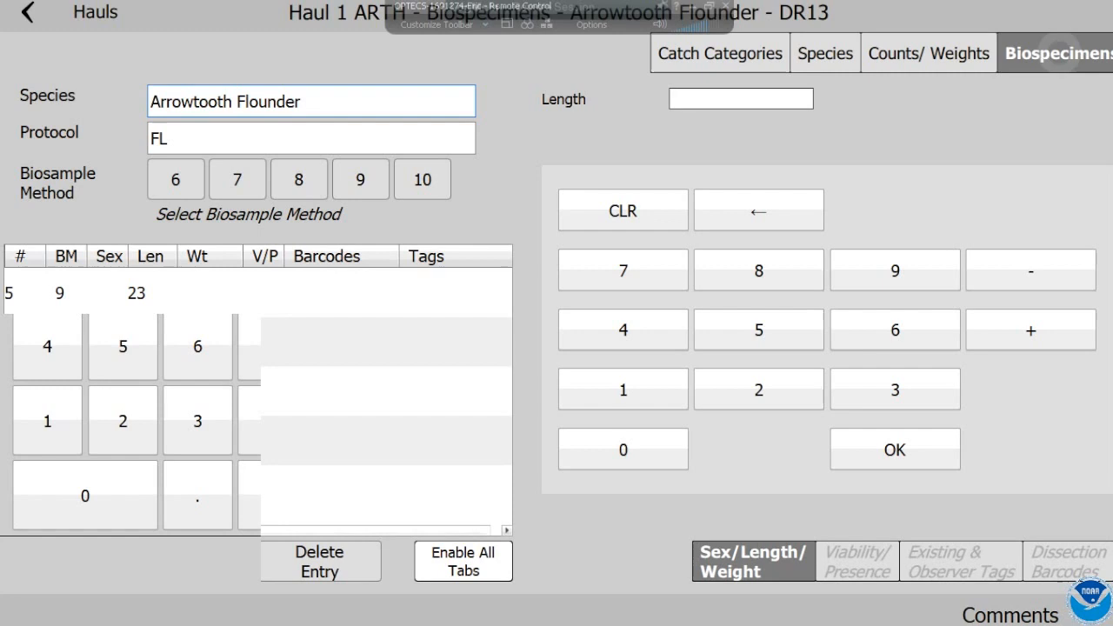
left_click(716, 54)
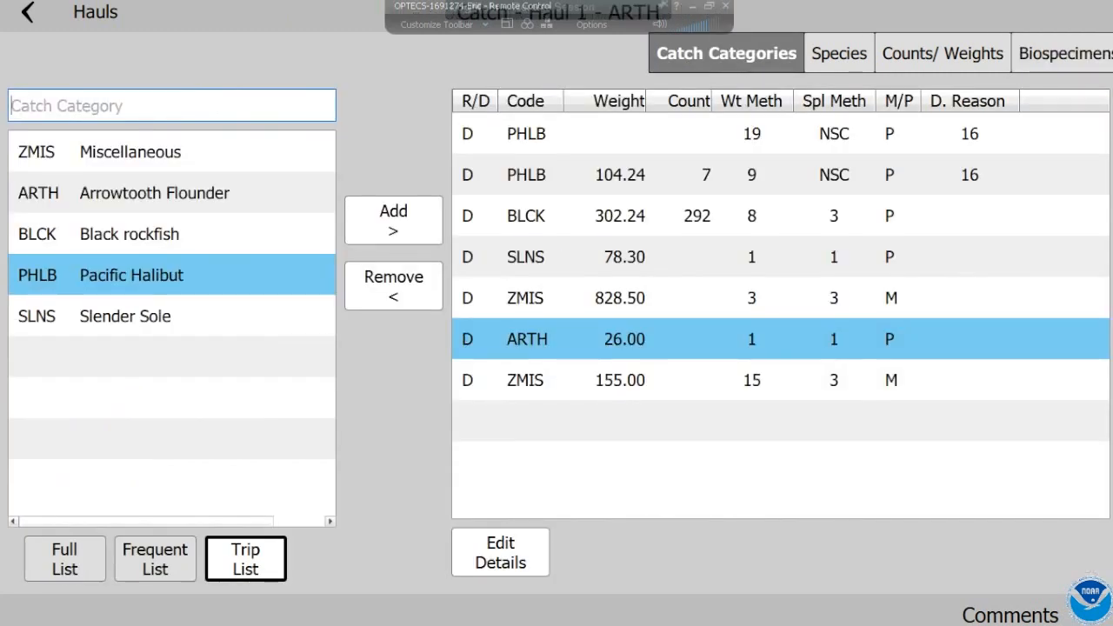
left_click(527, 134)
left_click(1065, 54)
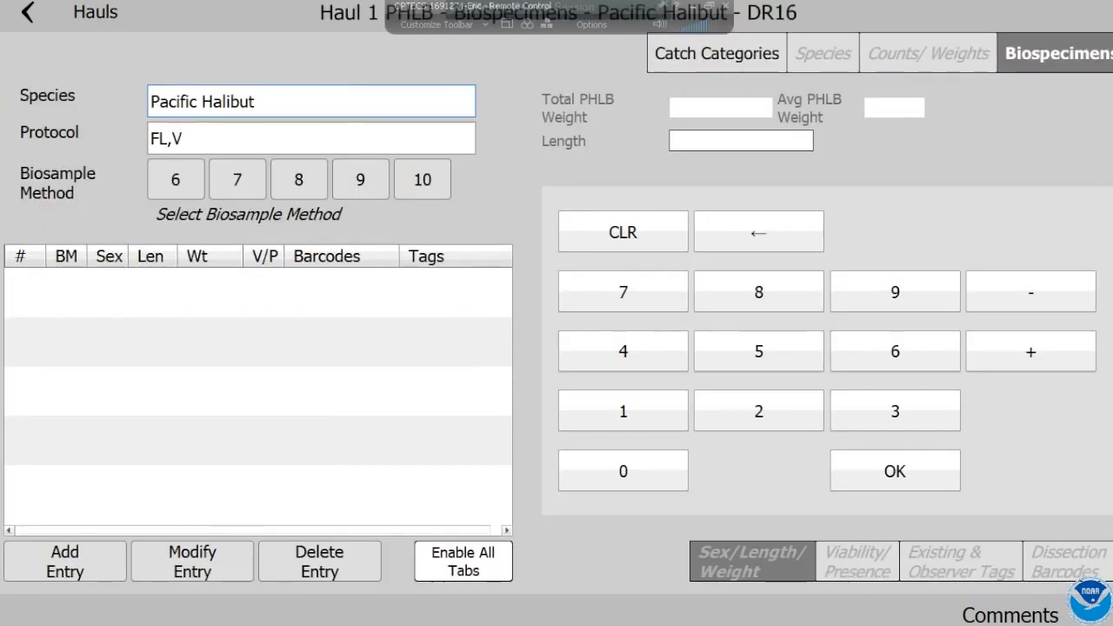
Reopen Haul 1's catch from the haul list and continue through the weight method 19 PHLB category's details to its biospecimens
left_click(716, 54)
left_click(84, 13)
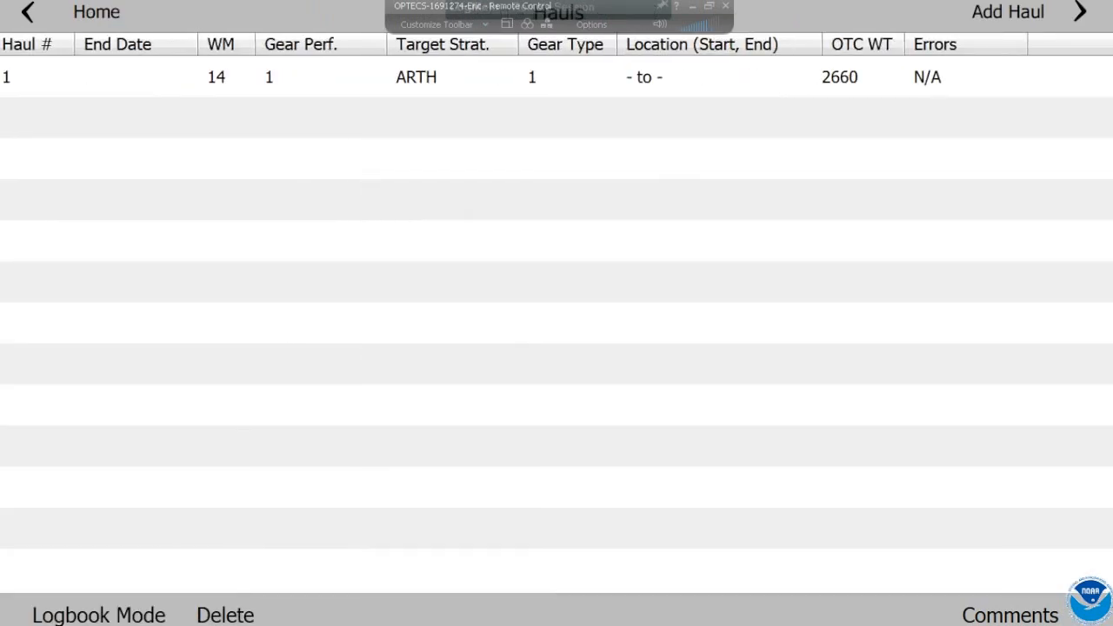
left_click(139, 78)
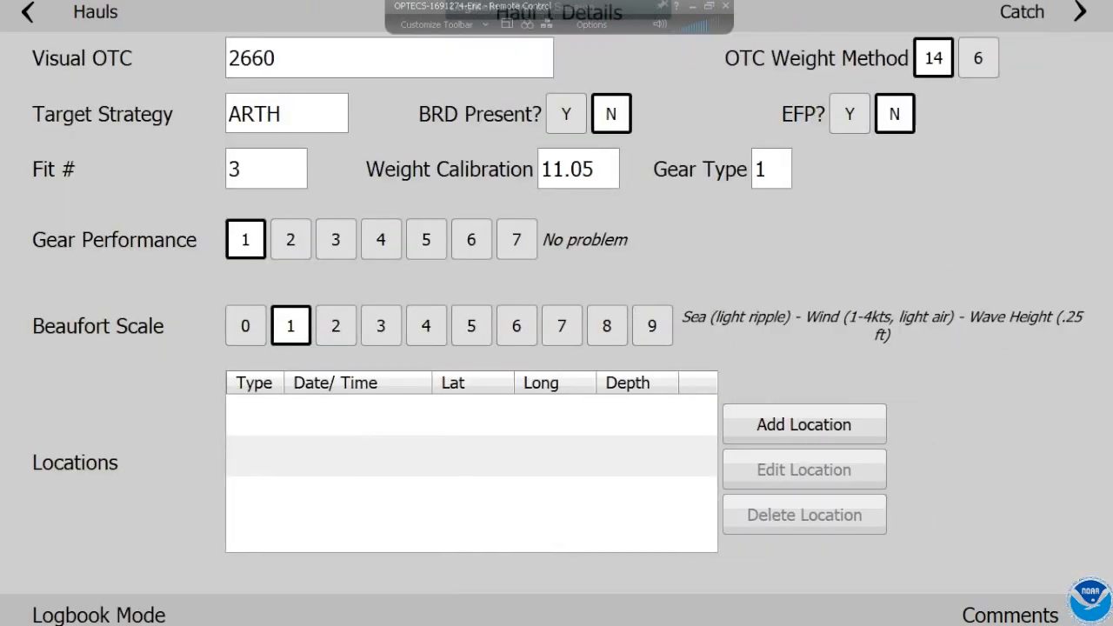
left_click(1021, 12)
left_click(557, 134)
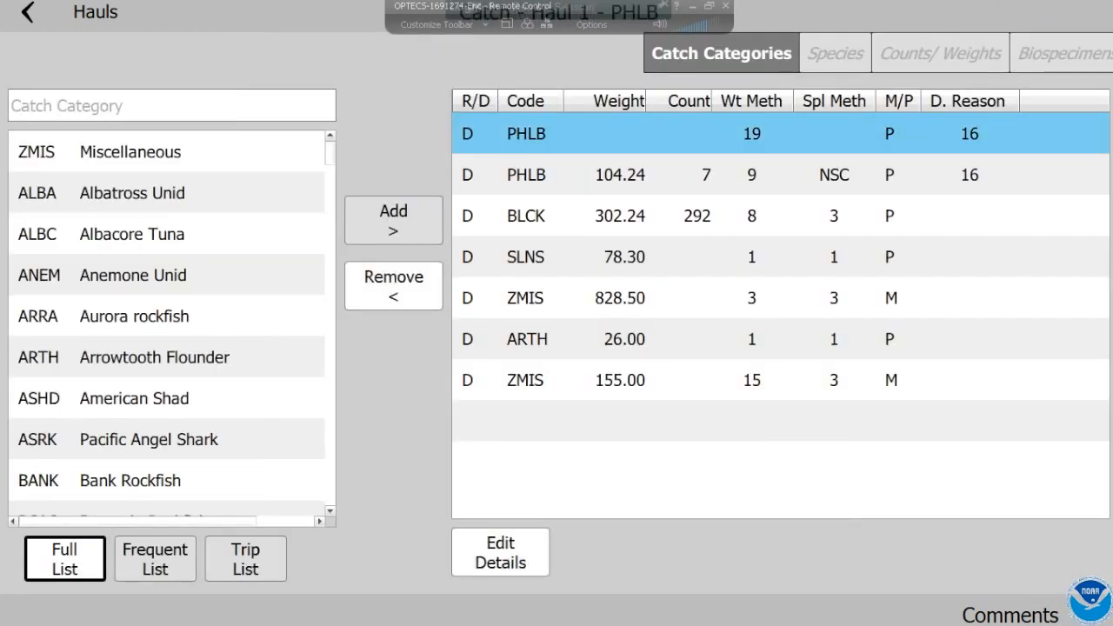
left_click(500, 552)
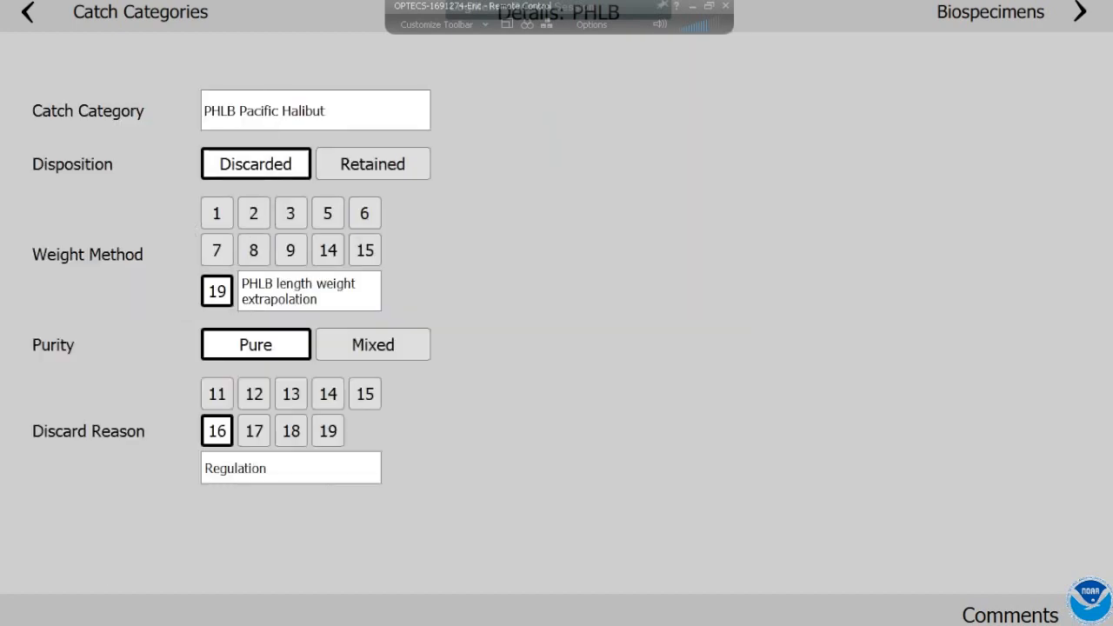
left_click(1009, 12)
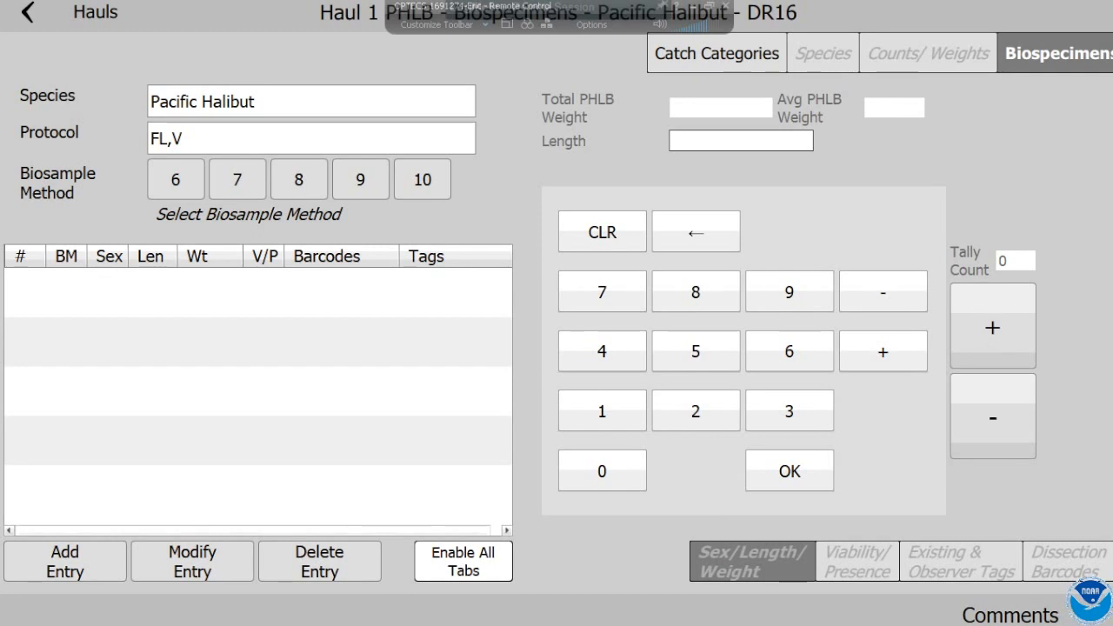
Add a Pacific Halibut biospecimen with biosample method 7, length 69 and viability Excellent
left_click(73, 564)
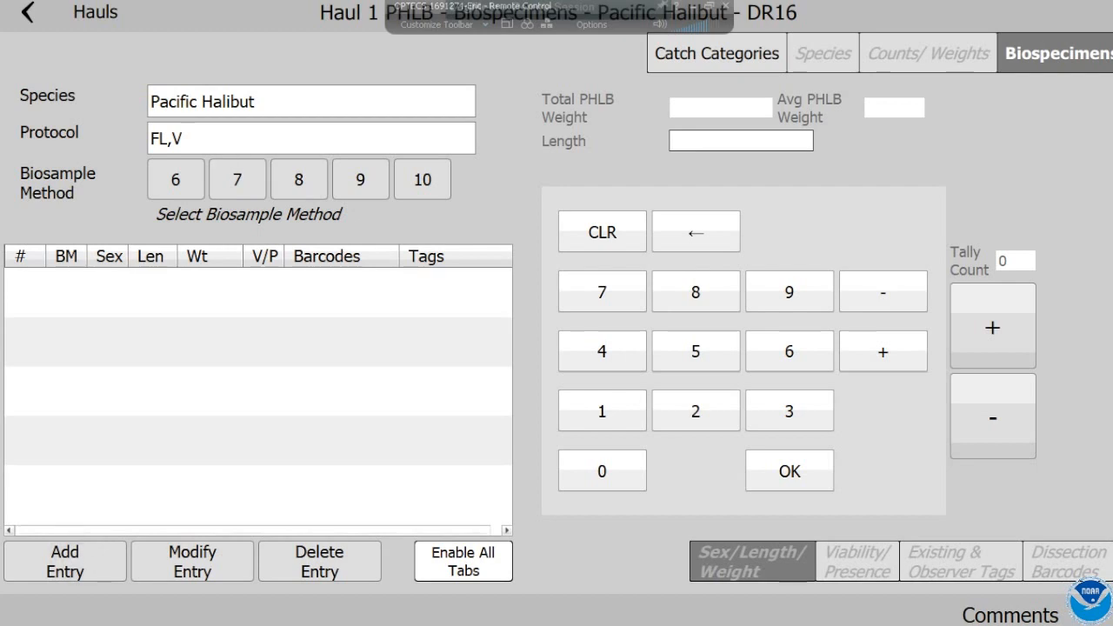
left_click(236, 179)
left_click(65, 561)
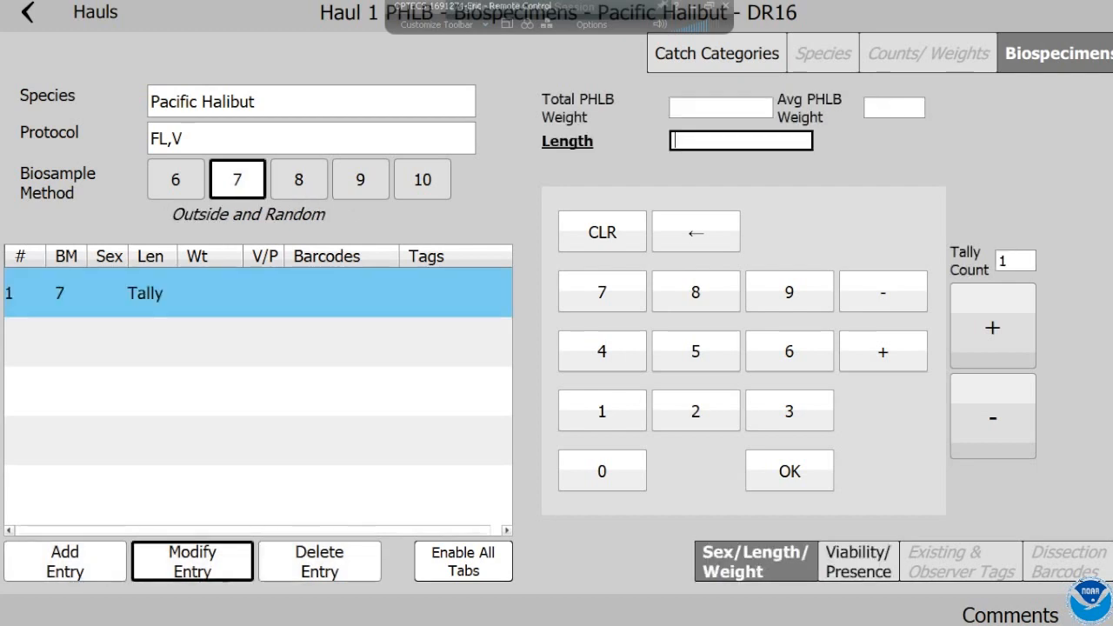
left_click(789, 351)
left_click(789, 291)
left_click(788, 470)
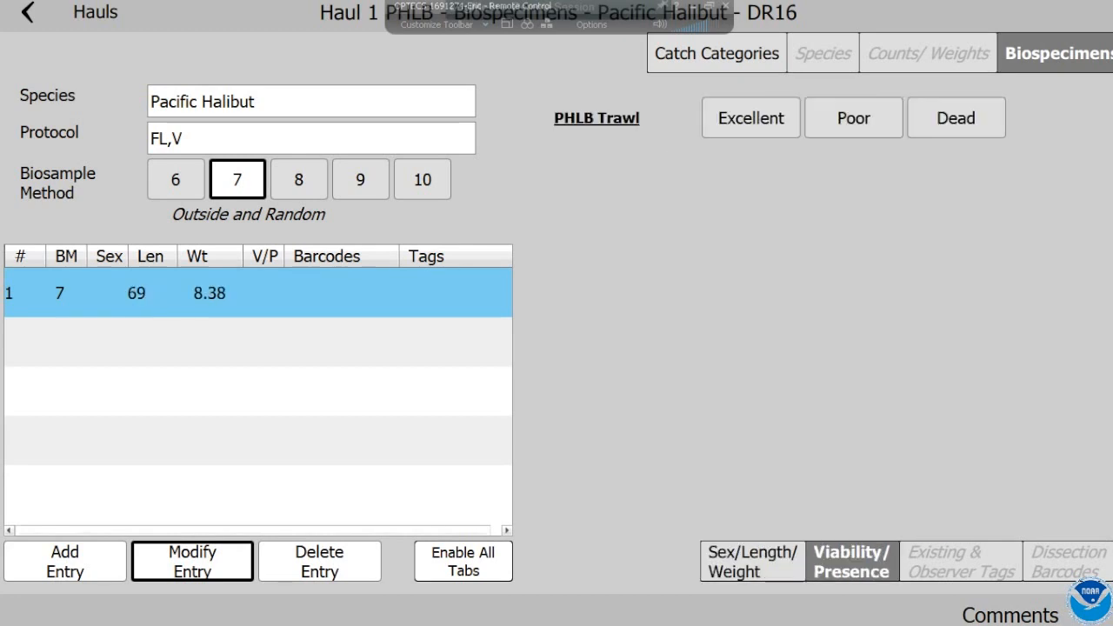
left_click(750, 118)
Add eleven tally-only Pacific Halibut entries under biosample method 7
left_click(66, 561)
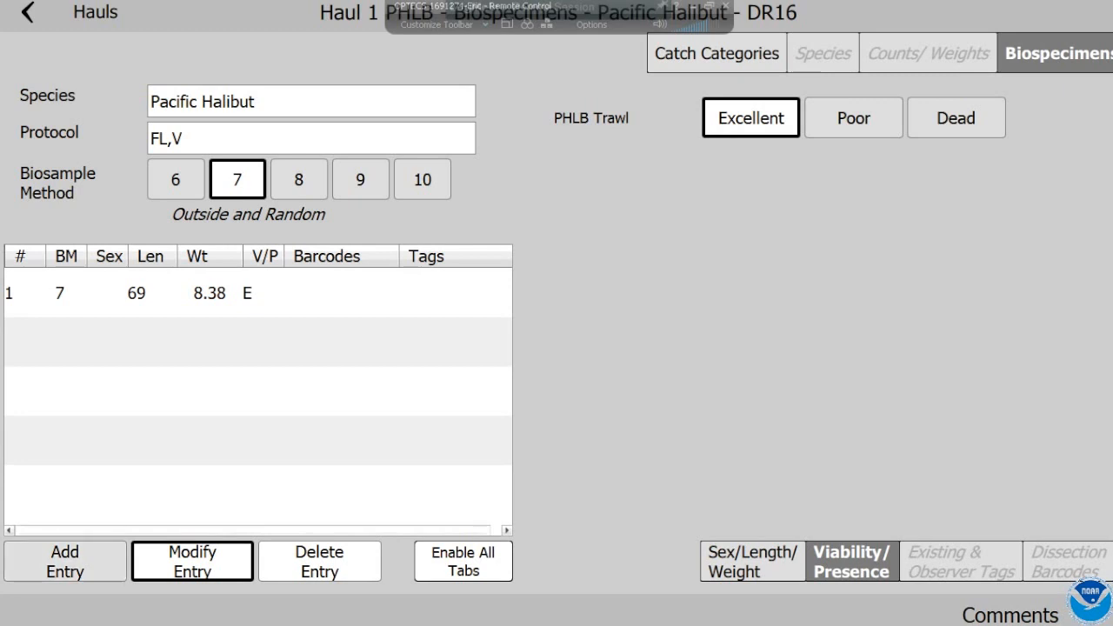
left_click(992, 327)
left_click(992, 326)
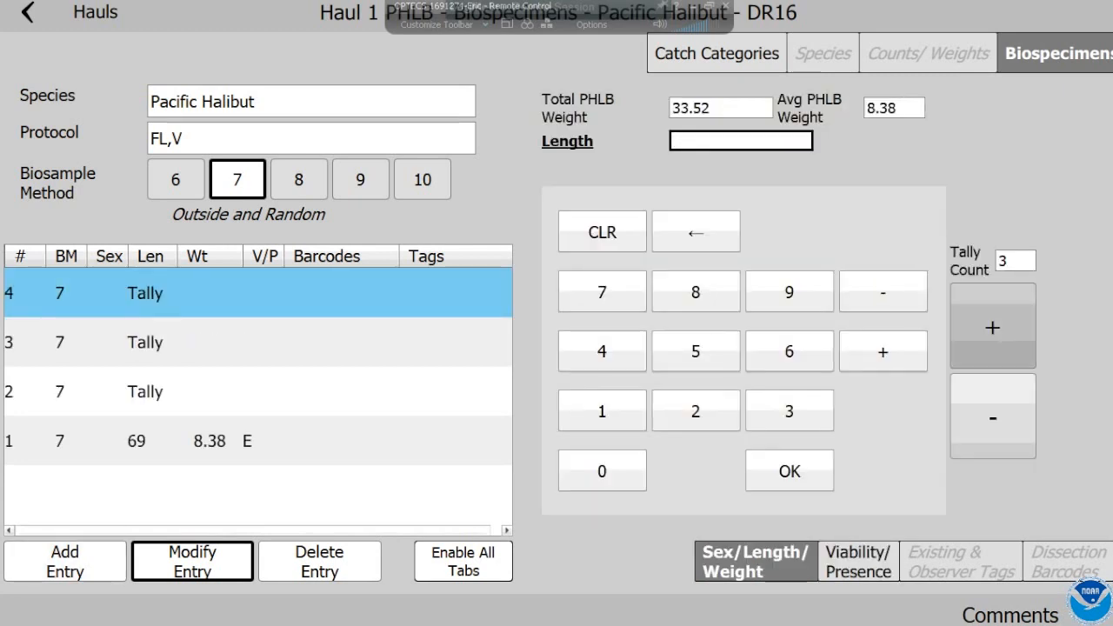
left_click(992, 327)
left_click(992, 326)
left_click(992, 327)
left_click(992, 327)
left_click(992, 327)
left_click(992, 327)
left_click(992, 327)
left_click(992, 327)
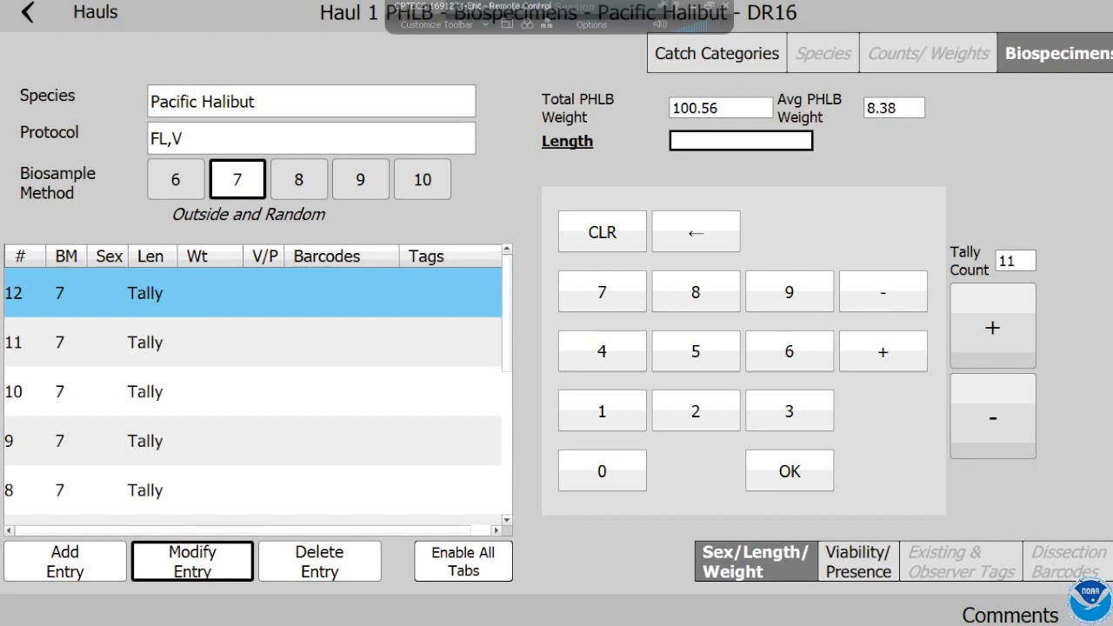
Add a Pacific Halibut biospecimen with length 123 and viability Excellent
left_click(65, 561)
left_click(602, 410)
left_click(696, 410)
left_click(768, 409)
left_click(790, 470)
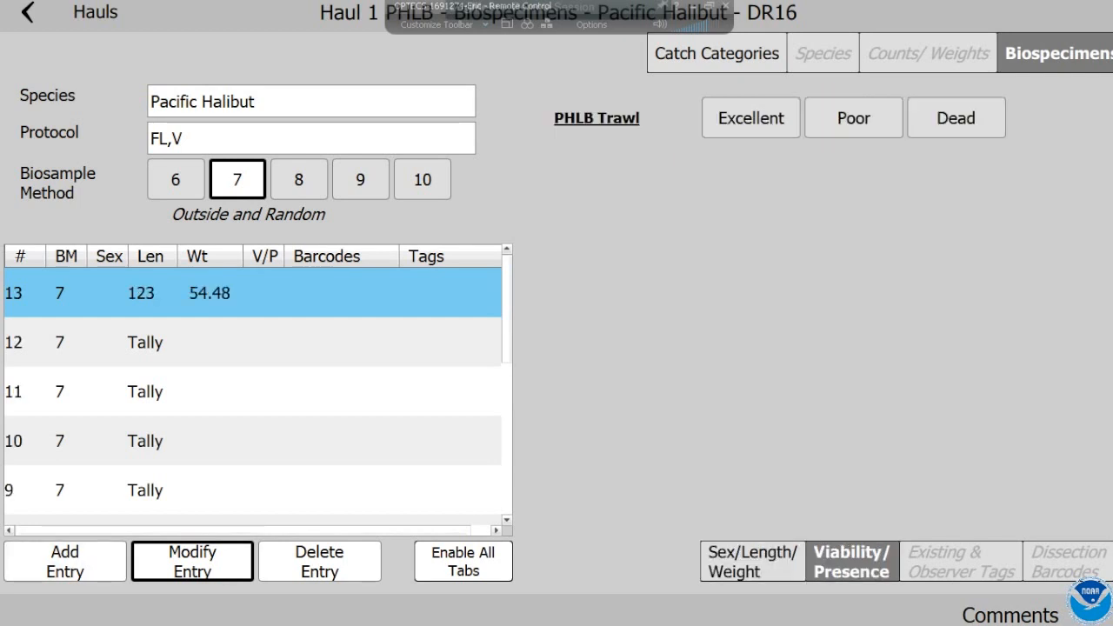
left_click(750, 117)
Add a Pacific Halibut biospecimen with length 142 and viability Excellent
left_click(66, 560)
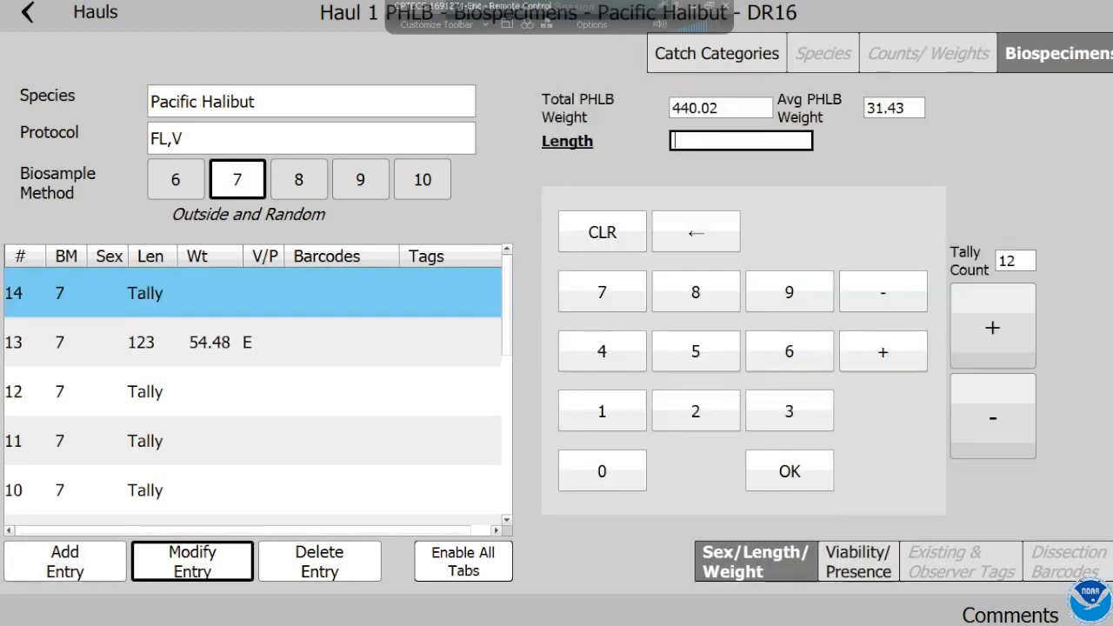
left_click(602, 410)
left_click(602, 350)
left_click(696, 410)
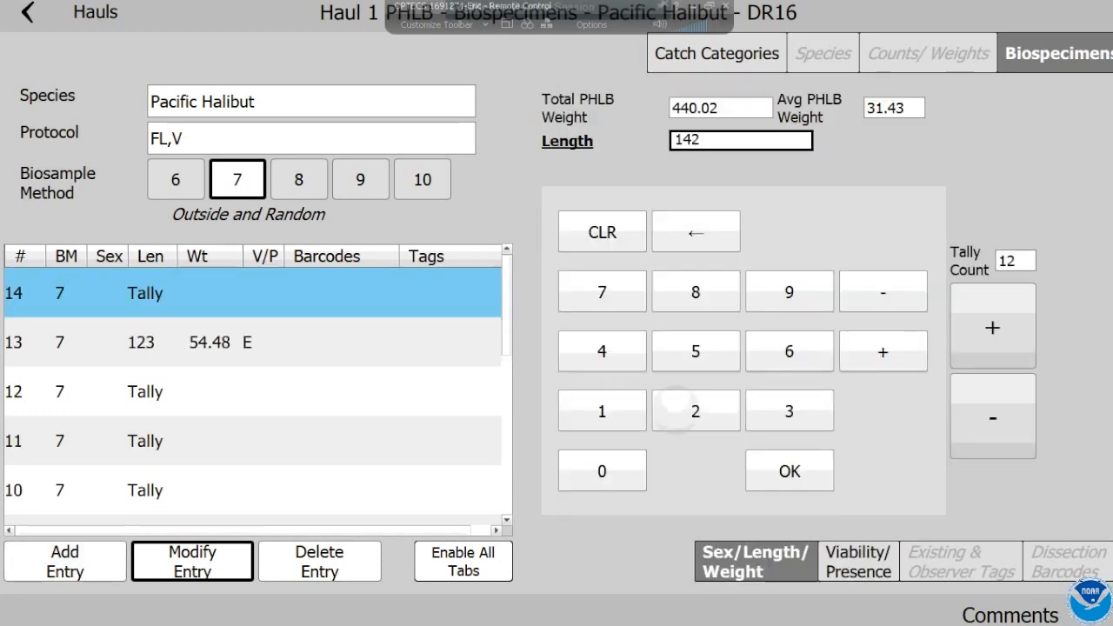
left_click(790, 470)
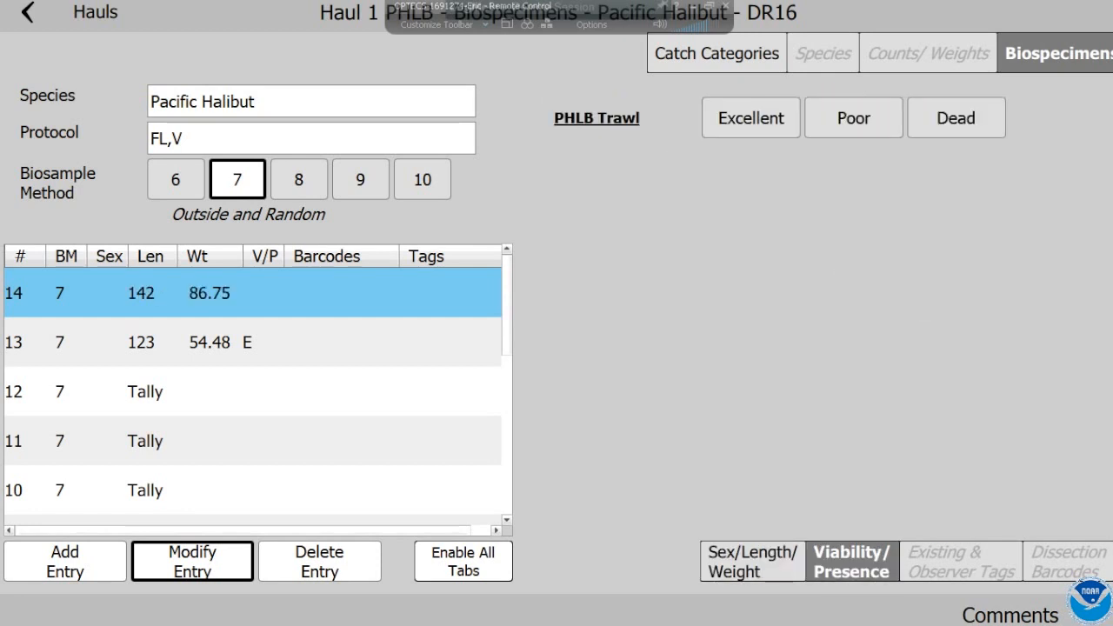
left_click(750, 118)
Add another Pacific Halibut biospecimen with length 69 and viability Excellent
left_click(65, 561)
left_click(789, 350)
left_click(790, 291)
left_click(789, 470)
left_click(751, 117)
Add a Pacific Halibut biospecimen with length 96 and viability Excellent
left_click(66, 560)
left_click(789, 290)
left_click(789, 351)
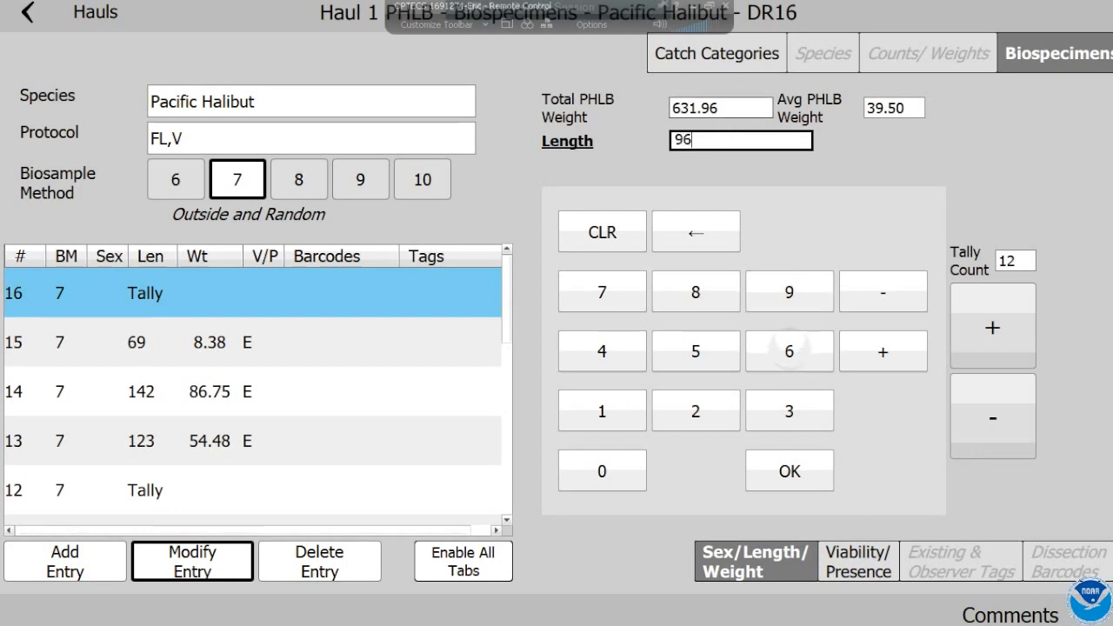
left_click(789, 471)
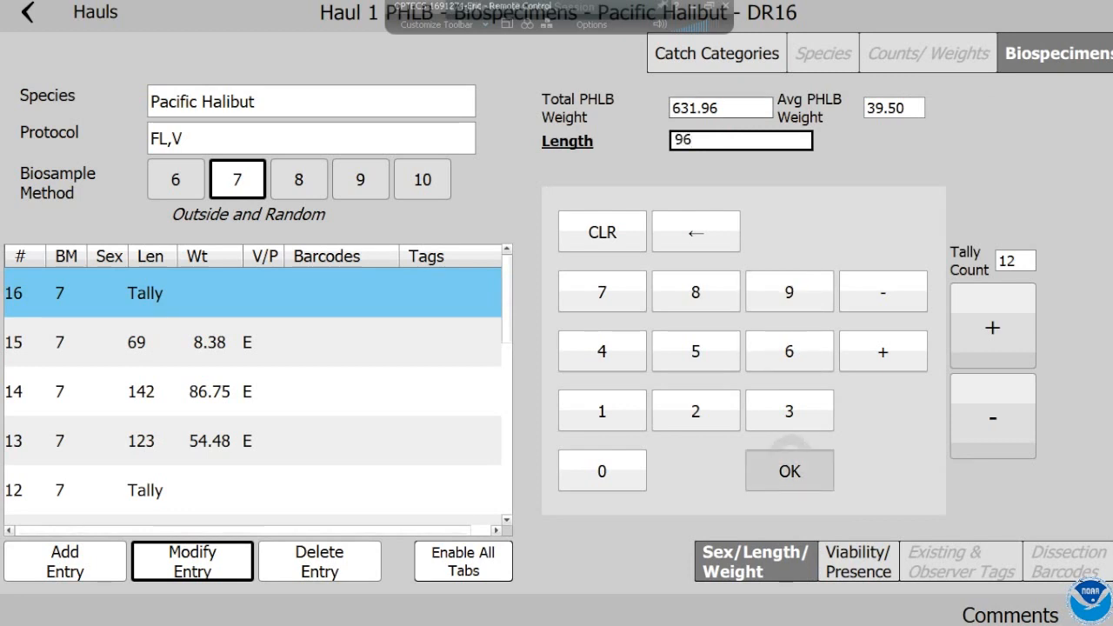
left_click(750, 118)
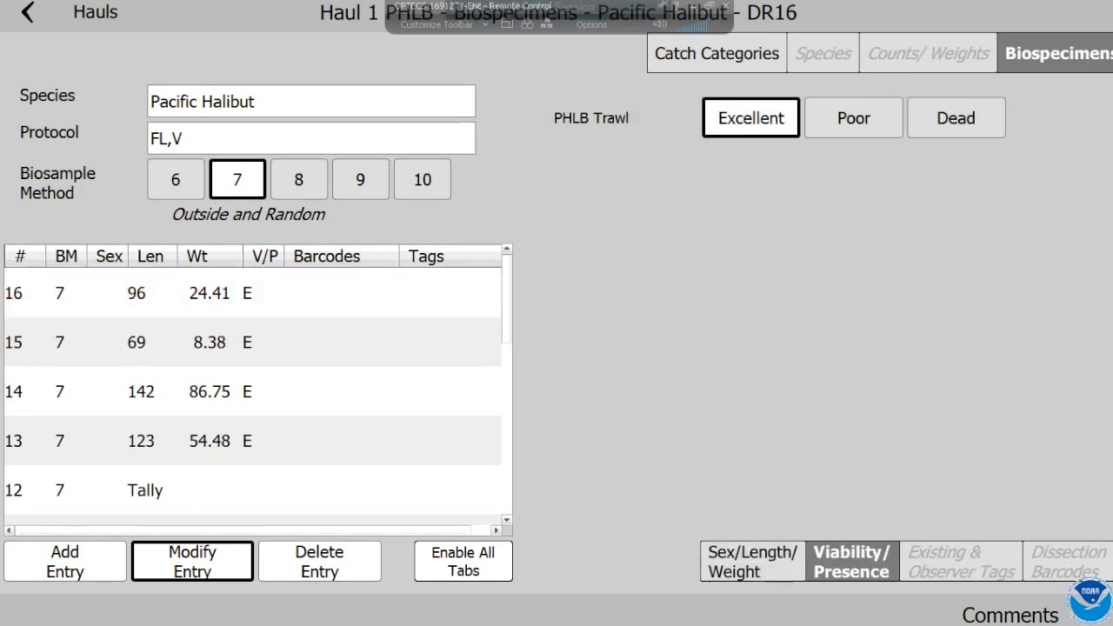
Review the tallied and measured halibut entries, their total and average weights, and the PHLB weight and count among the catch categories
left_click(716, 53)
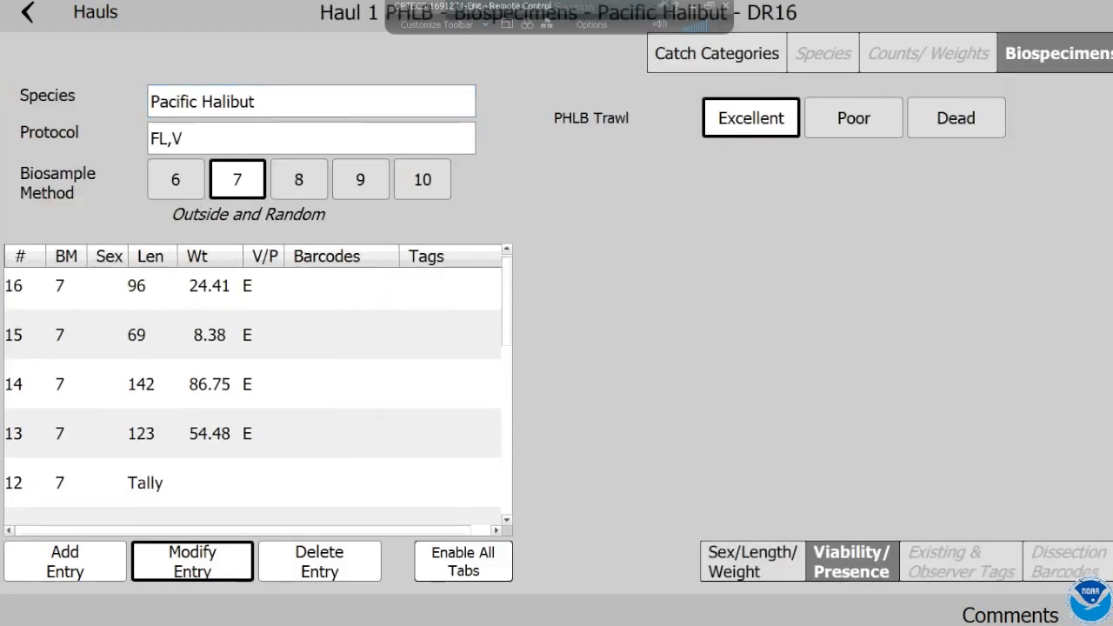
scroll(252, 391, "down", 3)
scroll(252, 392, "down", 1)
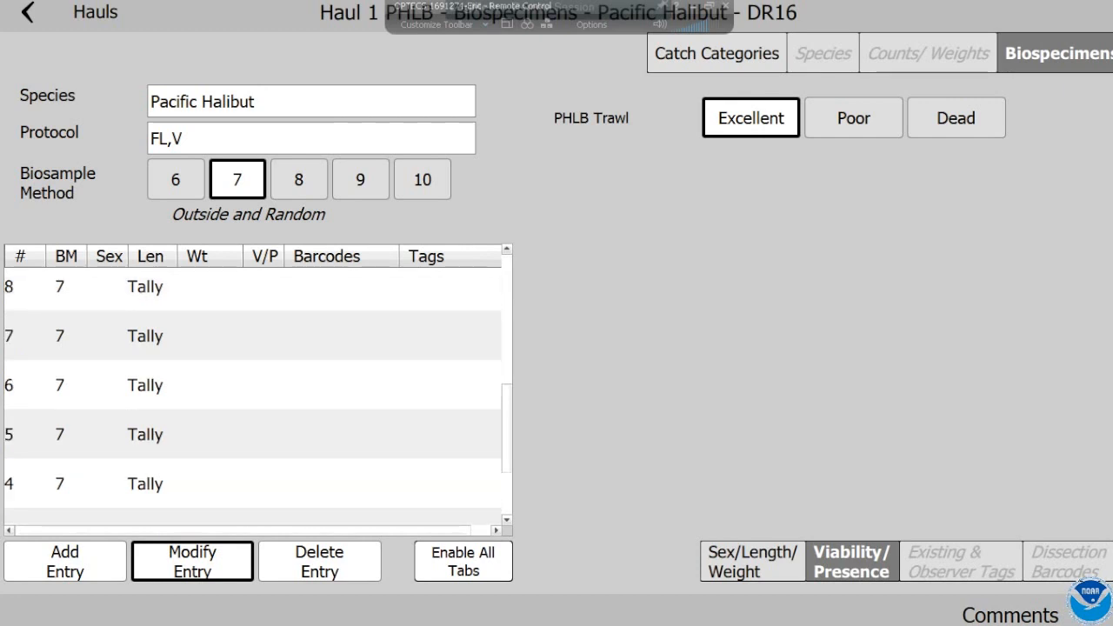
left_click(752, 562)
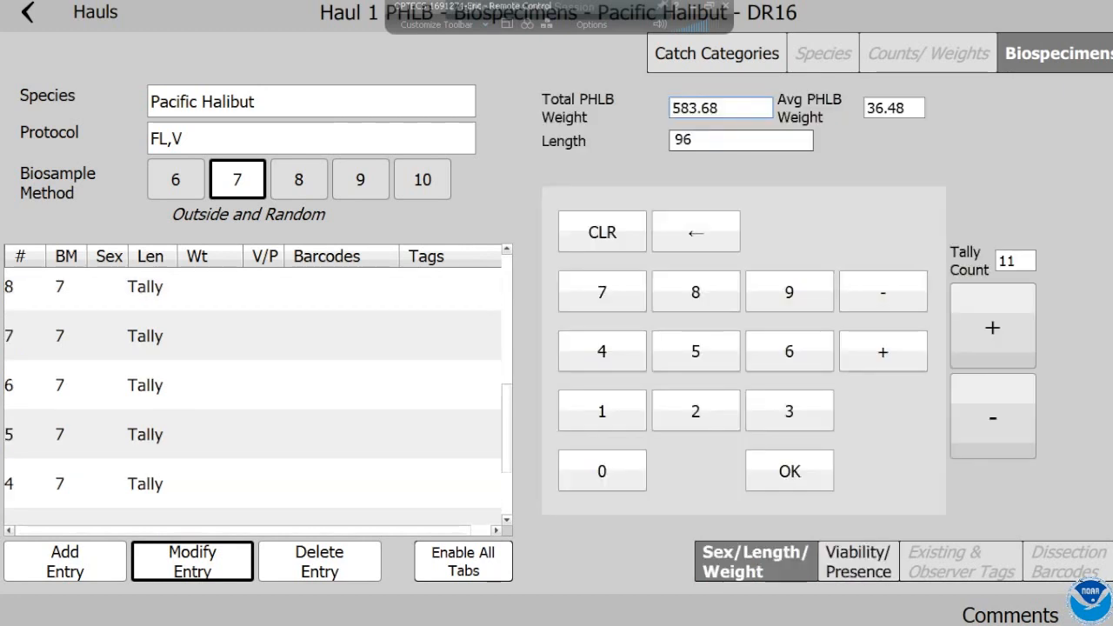
left_click(858, 561)
left_click(752, 561)
left_click(716, 53)
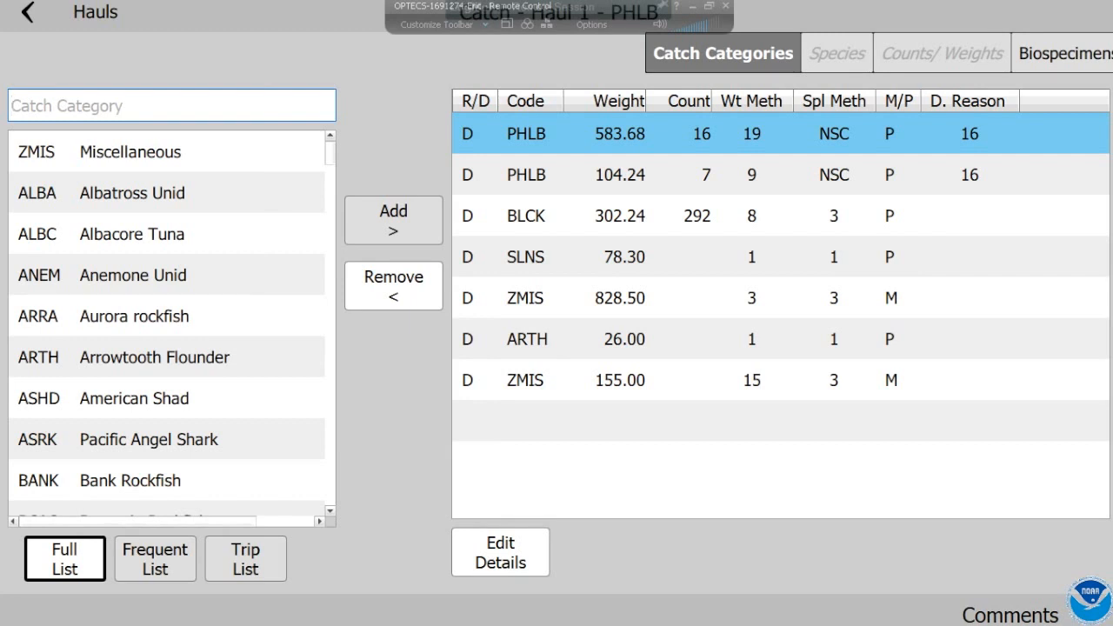
left_click(1065, 53)
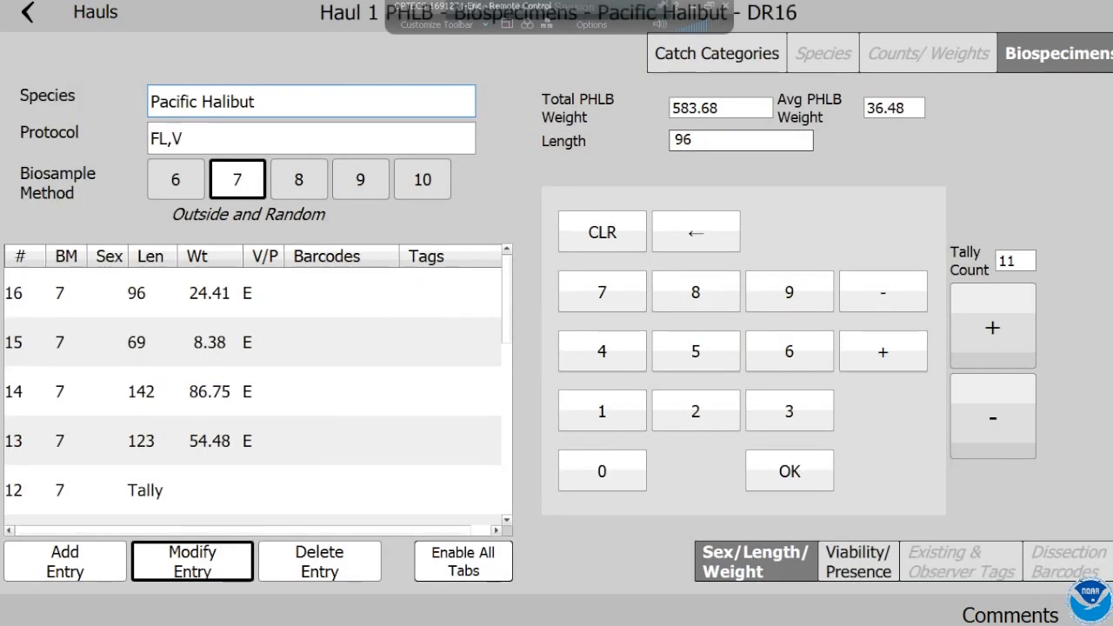
Add more tally-only Pacific Halibut entries to bring the tally count to 15
left_click(992, 326)
left_click(992, 416)
left_click(992, 327)
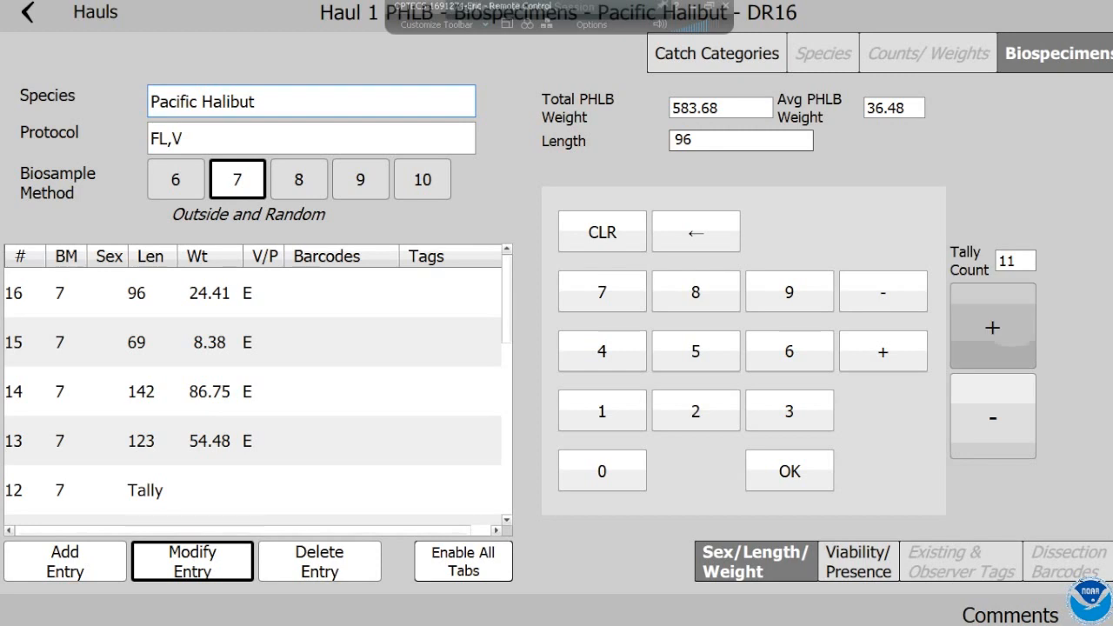
scroll(252, 392, "up", 1)
scroll(253, 391, "down", 7)
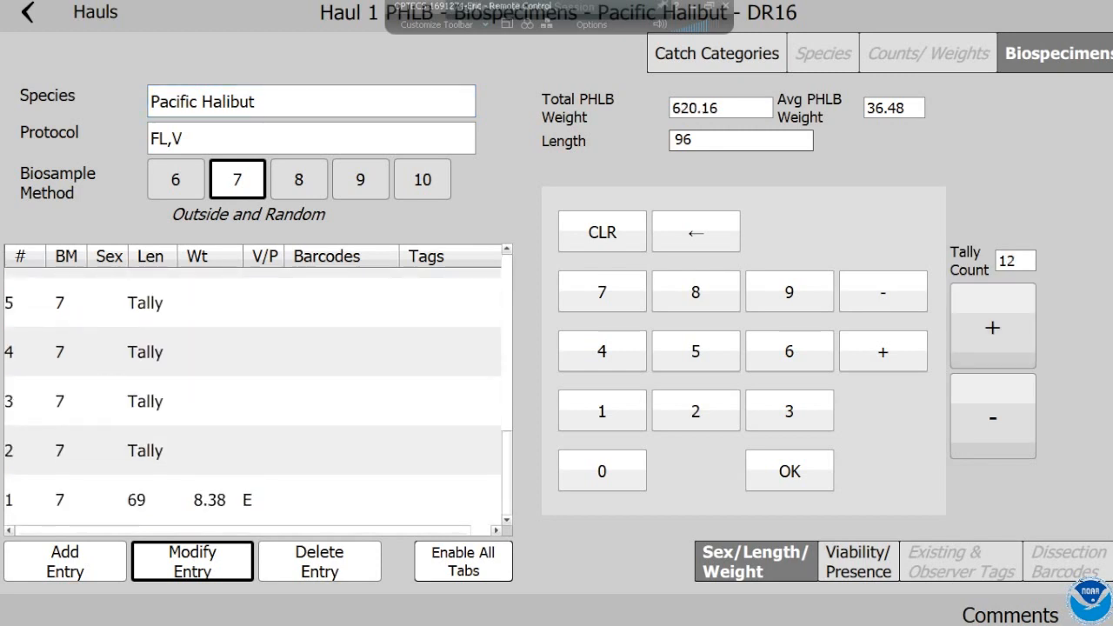
left_click(66, 561)
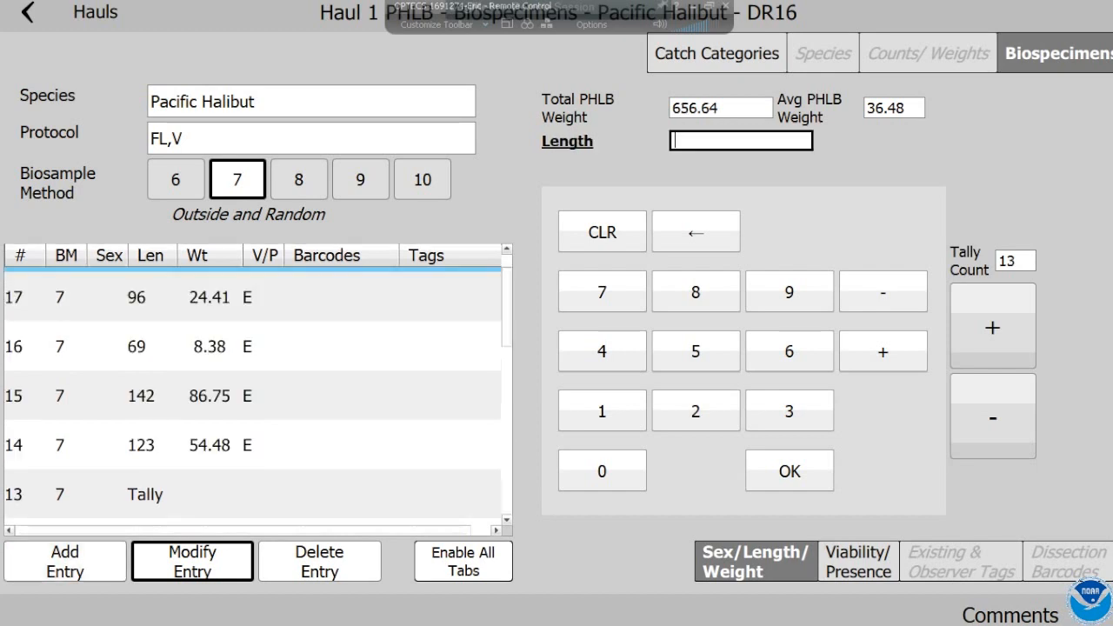
left_click(992, 327)
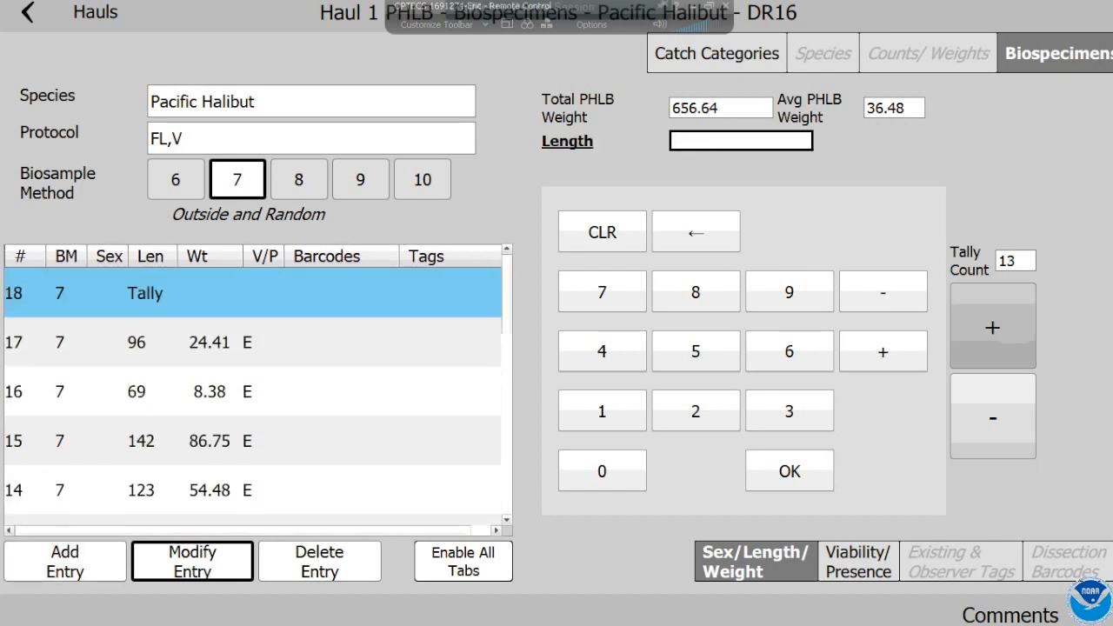
left_click(992, 327)
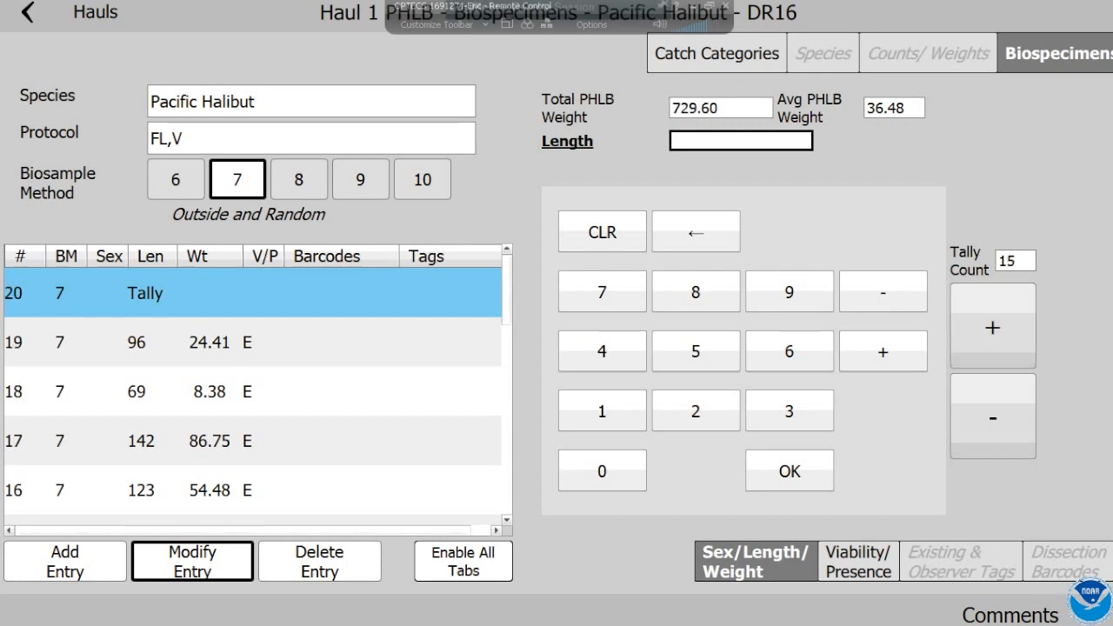
Check the updated PHLB category, then return to the haul list and open Logbook Mode
left_click(716, 53)
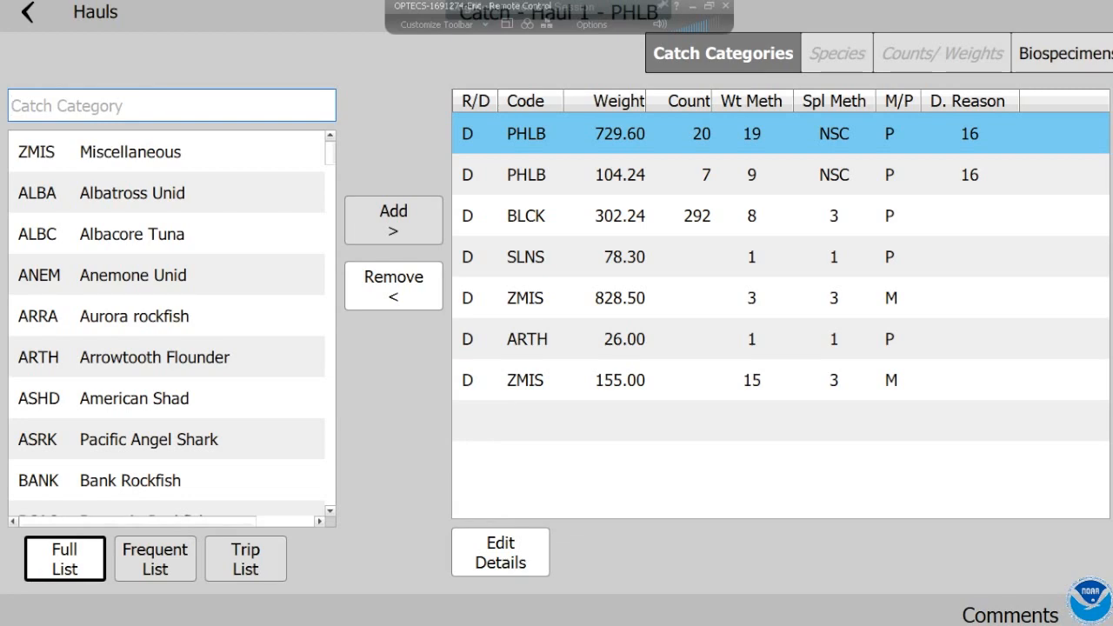
left_click(28, 12)
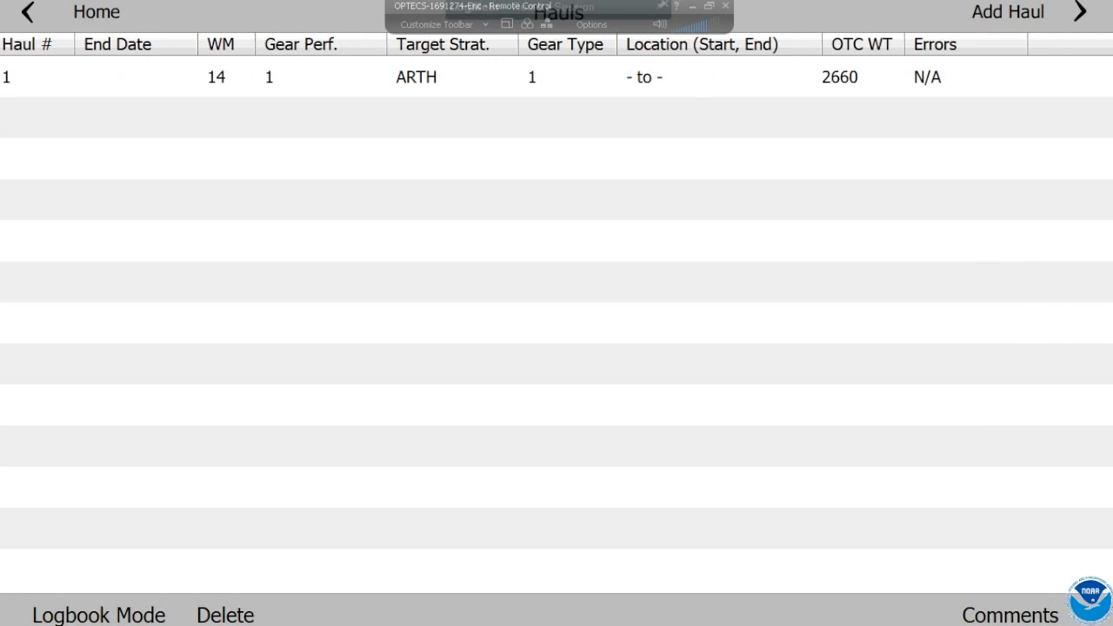
left_click(98, 615)
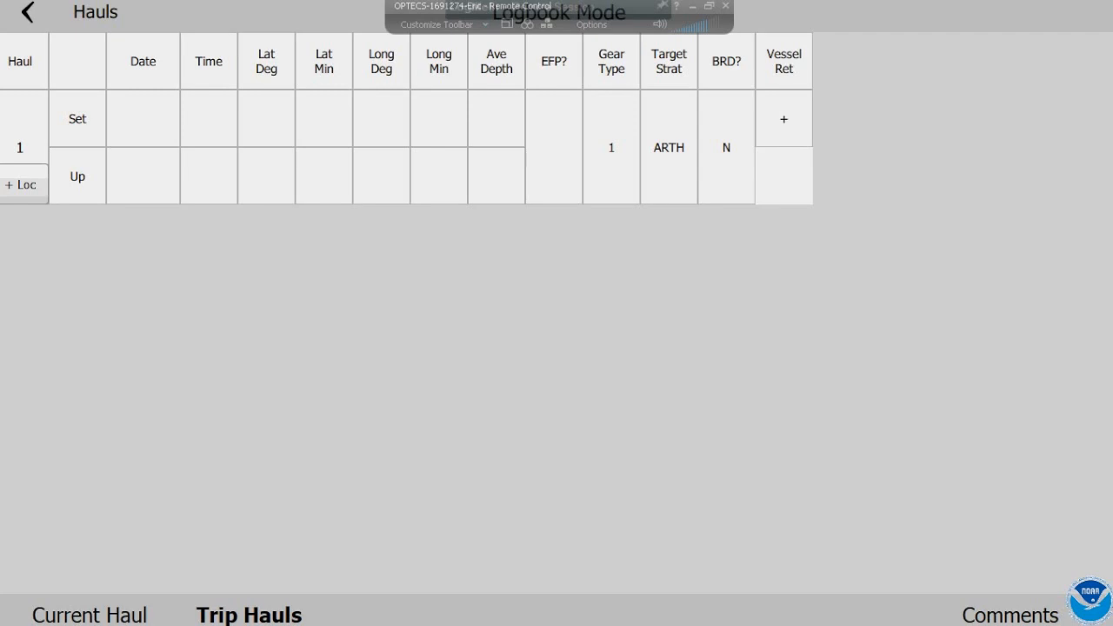
Start Haul 1's Set entry and set its date and time to 06/23 16:11
left_click(142, 119)
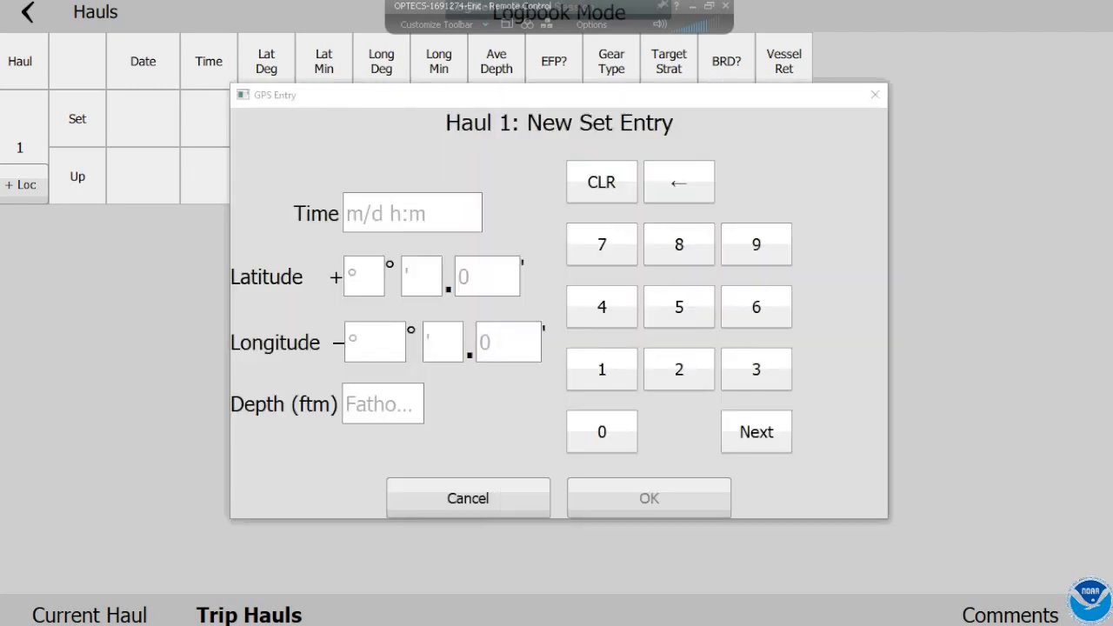
left_click(412, 213)
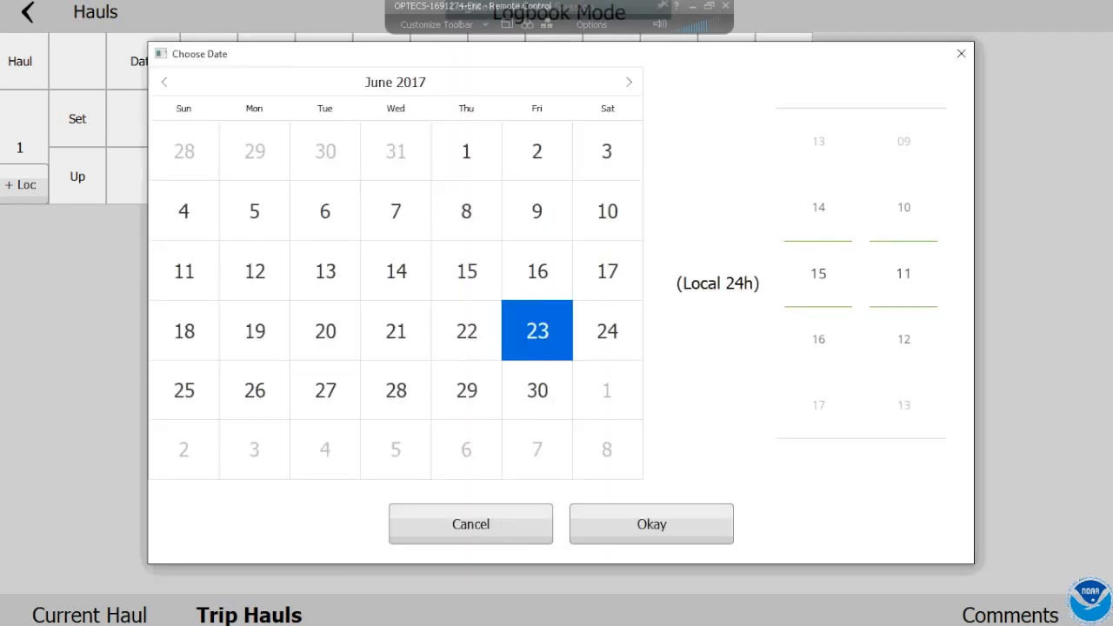
left_click_drag(819, 347, 819, 291)
left_click(652, 524)
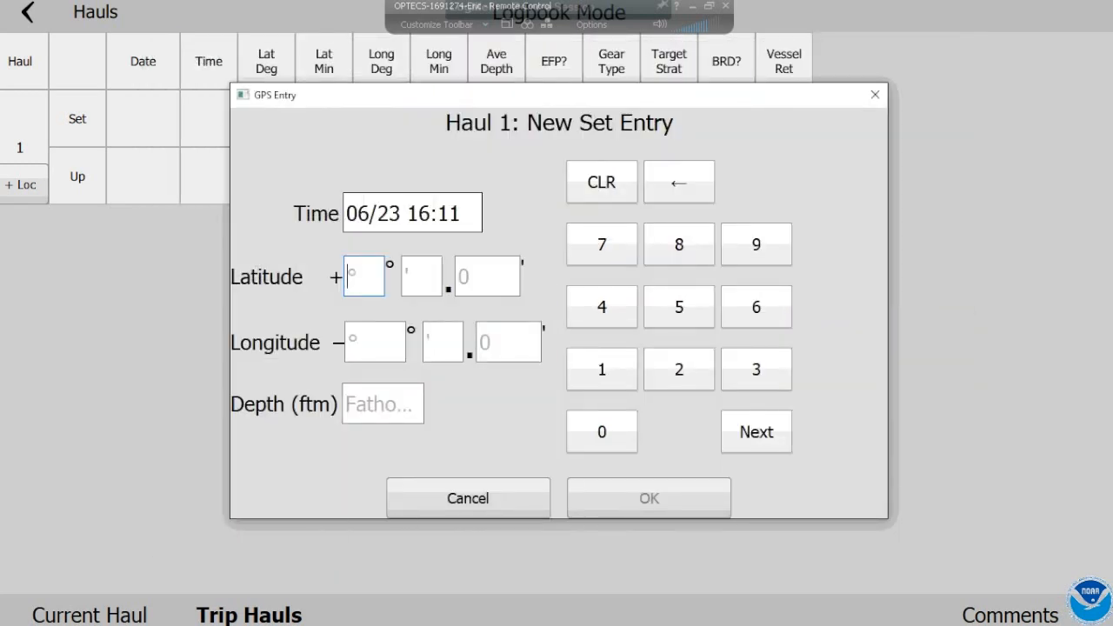
Enter latitude 12° 12.03' for Haul 1's Set position
left_click(601, 369)
left_click(679, 369)
left_click(601, 369)
left_click(679, 368)
left_click(602, 431)
left_click(756, 368)
Enter longitude -124° 12.03' for Haul 1's Set position
left_click(602, 369)
left_click(679, 369)
left_click(602, 306)
left_click(601, 369)
left_click(679, 369)
left_click(602, 431)
left_click(737, 369)
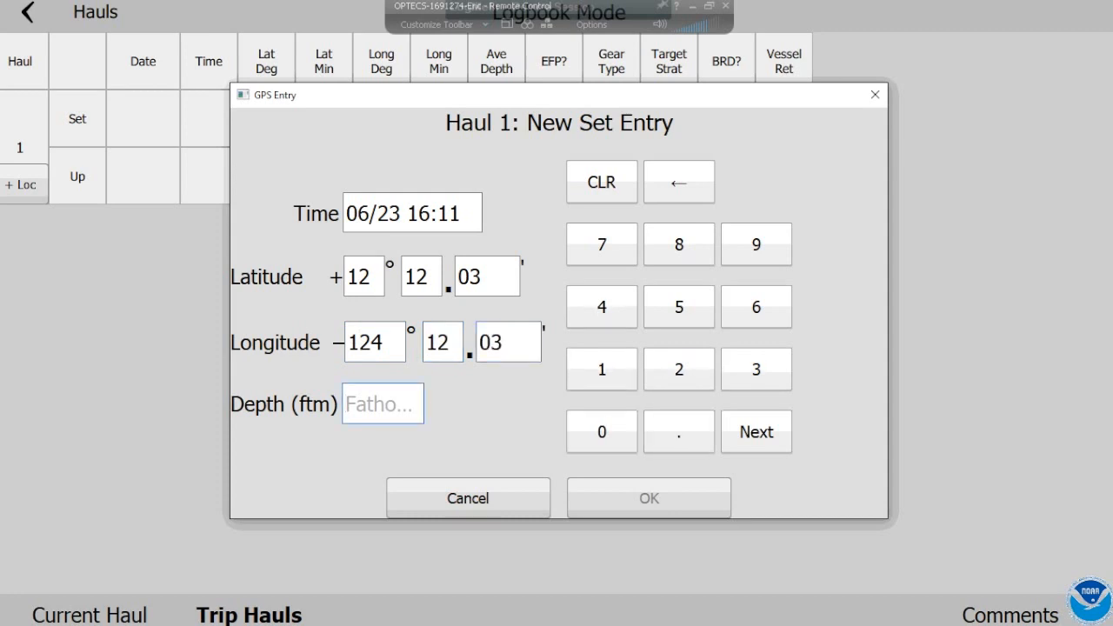
Set the Set entry's depth to 300 fathoms and save the entry
left_click(737, 369)
left_click(601, 432)
left_click(602, 432)
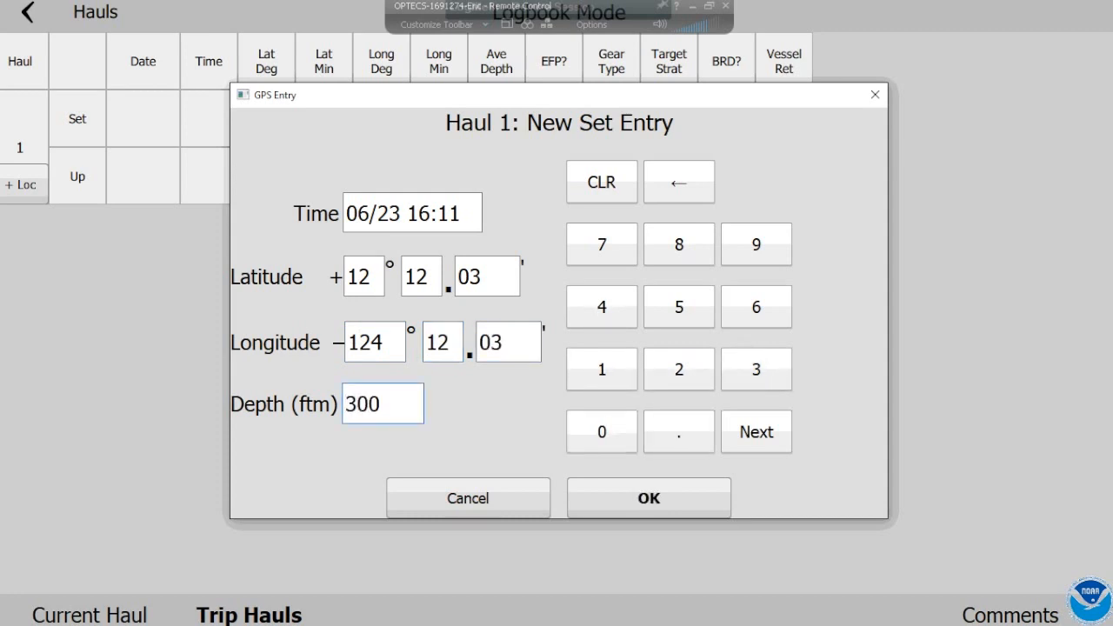
left_click(649, 498)
Start Haul 1's Up entry and set its date and time to 06/23 20:11
left_click(77, 177)
left_click(412, 213)
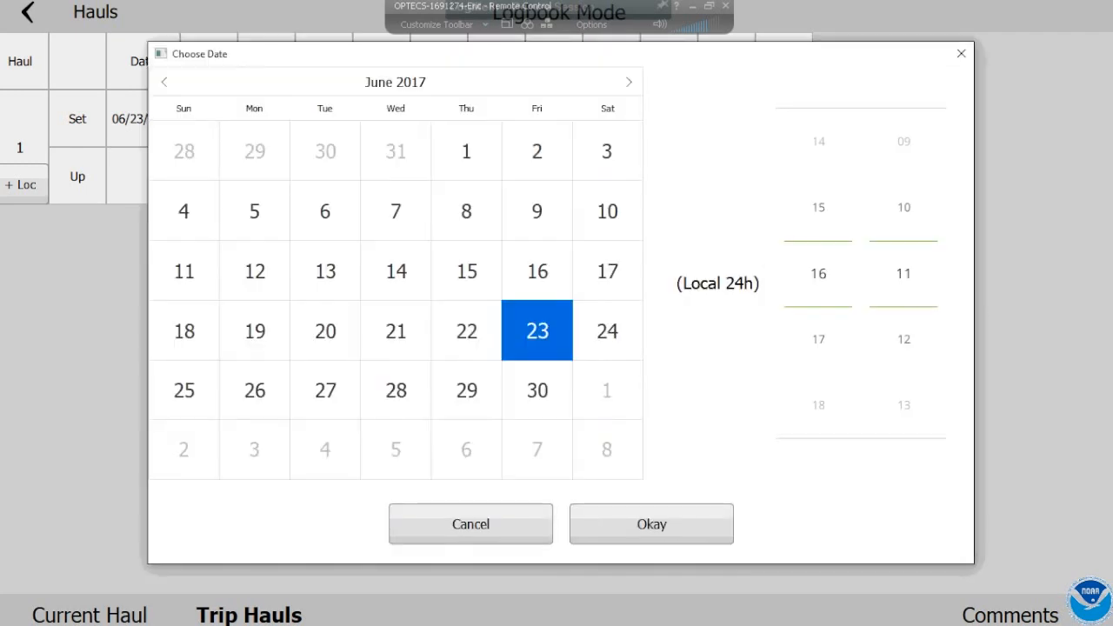
left_click_drag(813, 348, 801, 155)
left_click(651, 523)
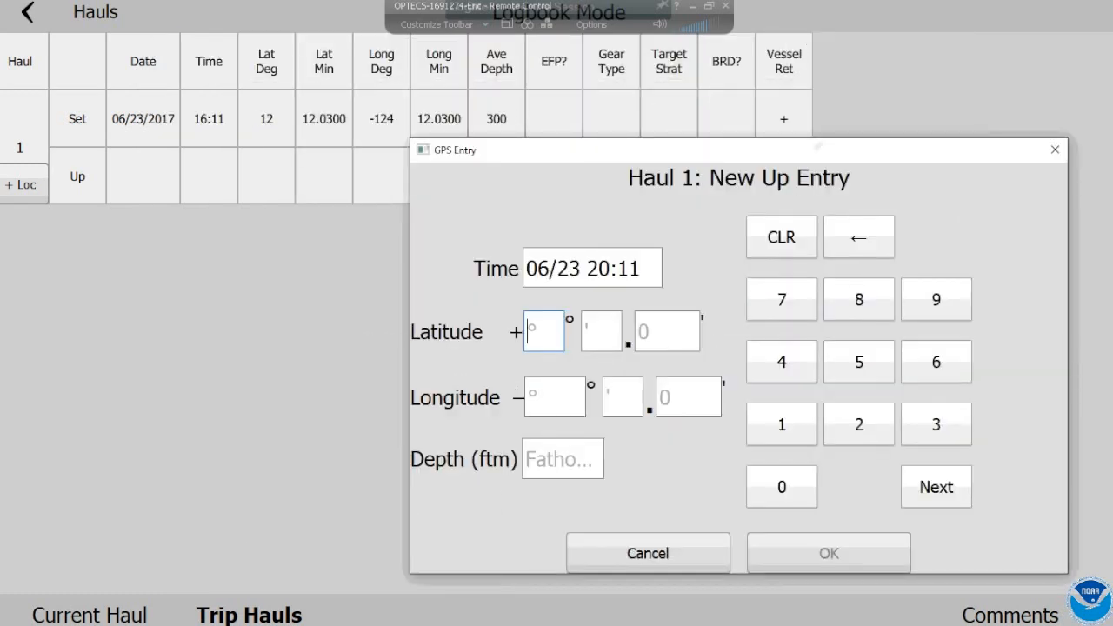
Enter latitude 12° 12.06' for Haul 1's Up position
left_click(770, 425)
left_click(848, 424)
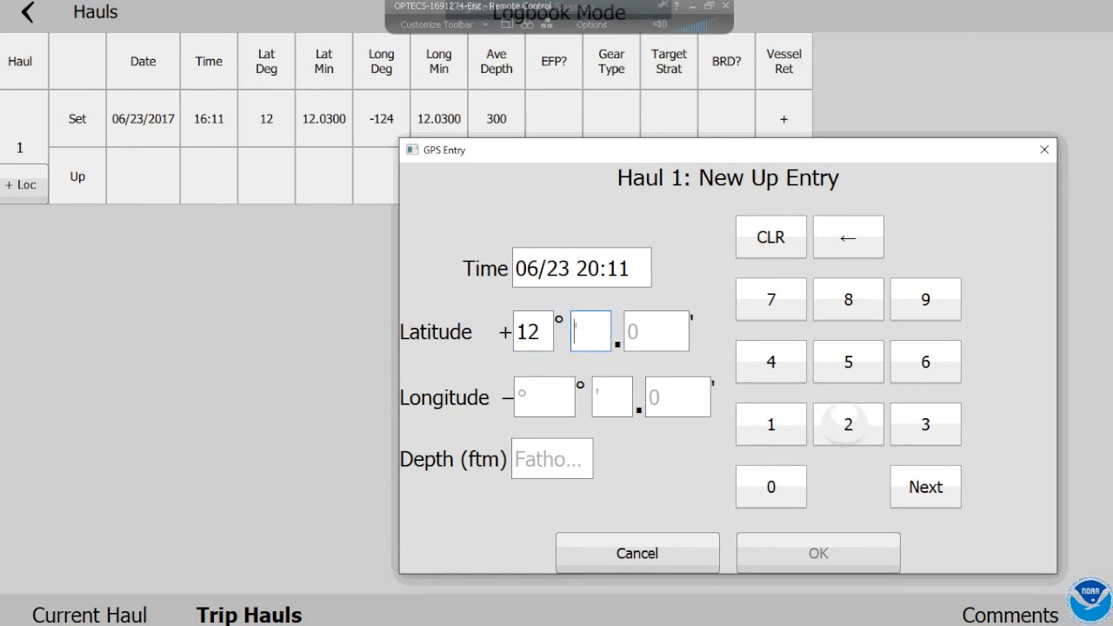
left_click(771, 424)
left_click(847, 424)
left_click(770, 487)
left_click(925, 361)
Enter longitude -121° 20.50' for Haul 1's Up position
left_click(770, 425)
left_click(847, 425)
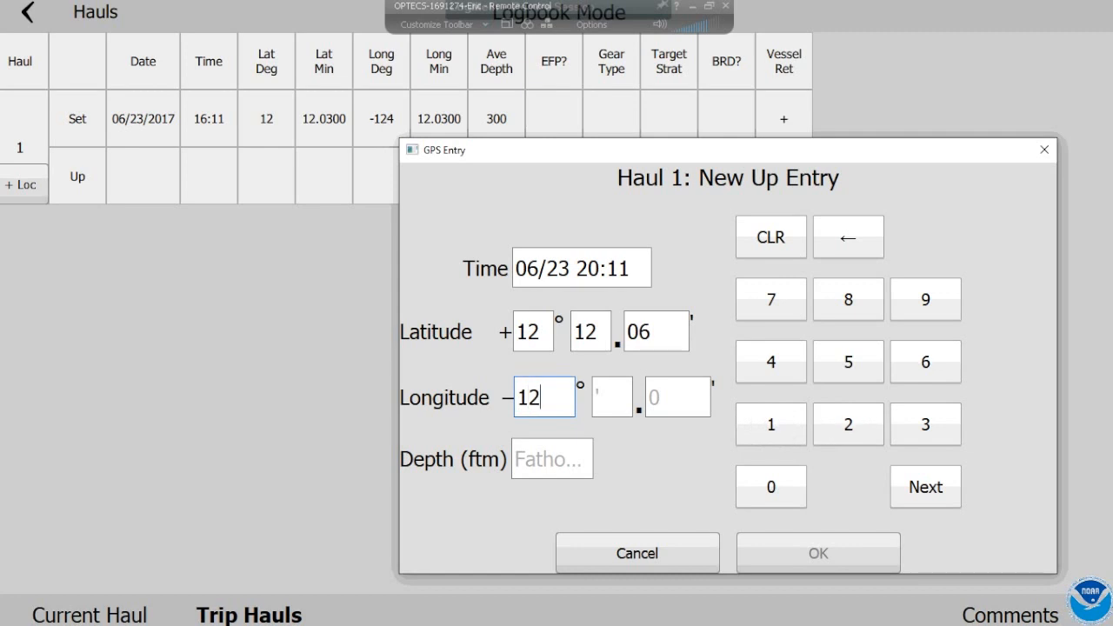
left_click(770, 424)
left_click(847, 424)
left_click(770, 487)
left_click(848, 361)
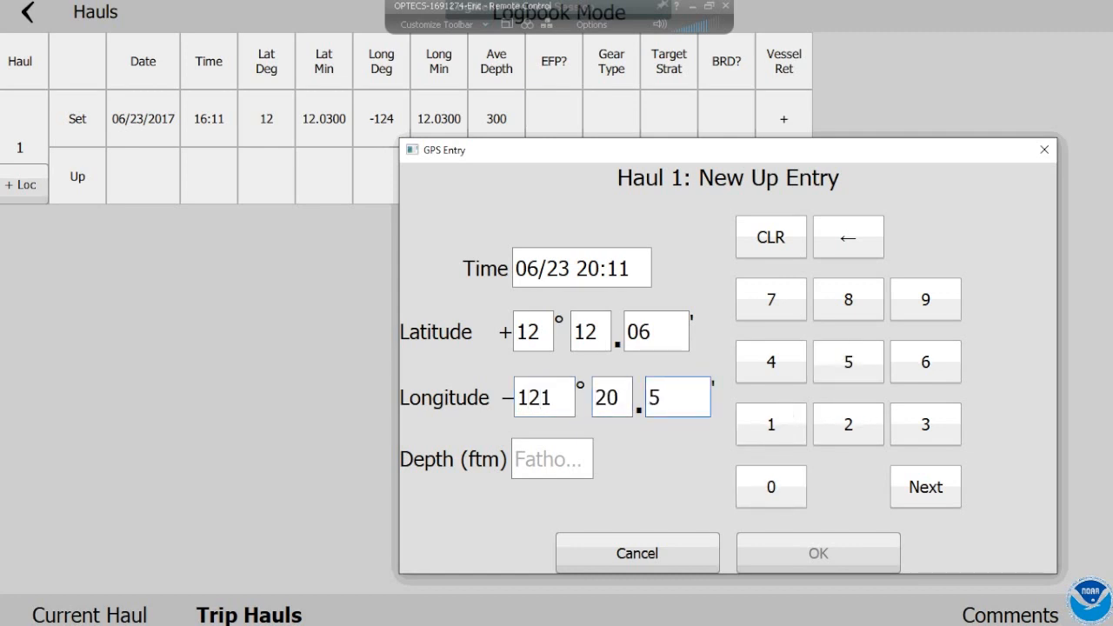
left_click(770, 487)
Set the Up entry's depth to 300 fathoms and save the entry
left_click(925, 425)
left_click(770, 487)
left_click(770, 487)
left_click(925, 487)
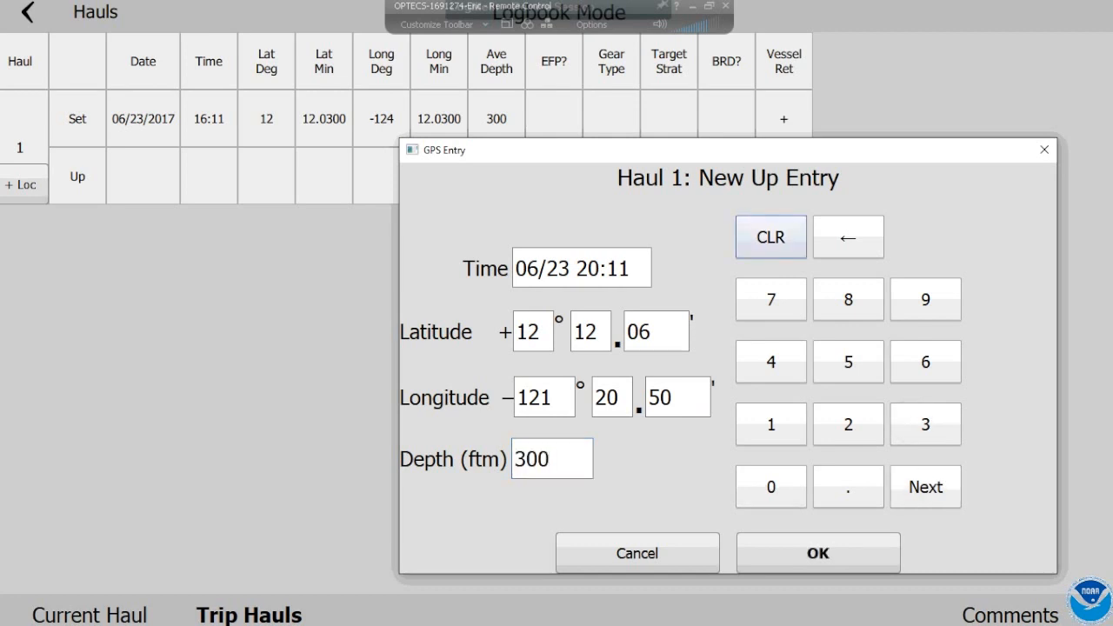
left_click(842, 539)
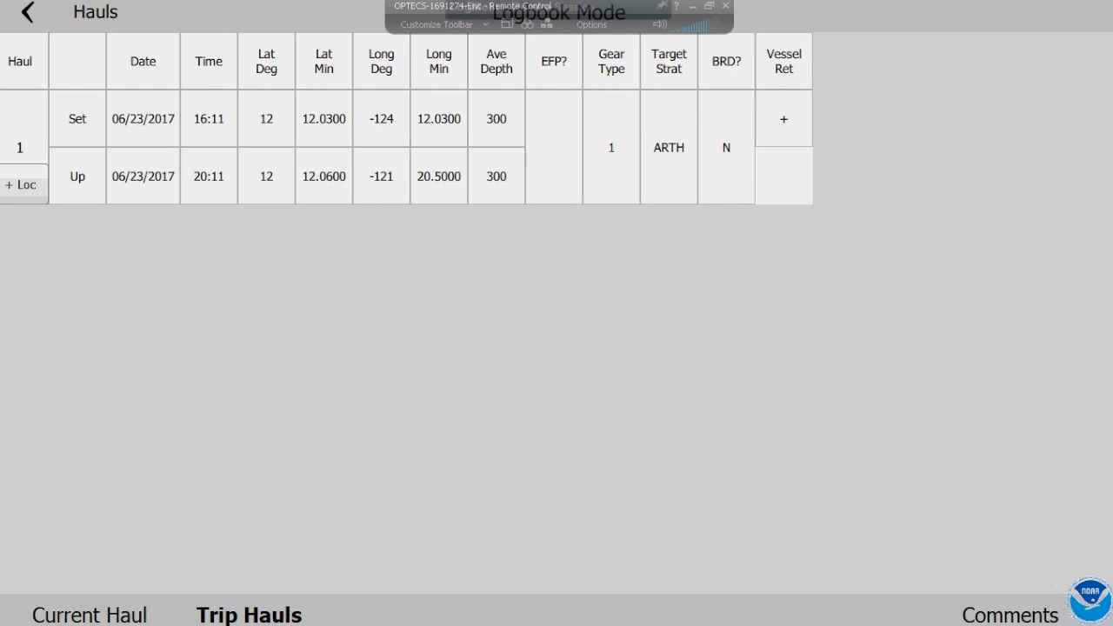
Add Aurora rockfish (ARRA) with a weight of 60 as vessel-retained catch for Haul 1
left_click(783, 119)
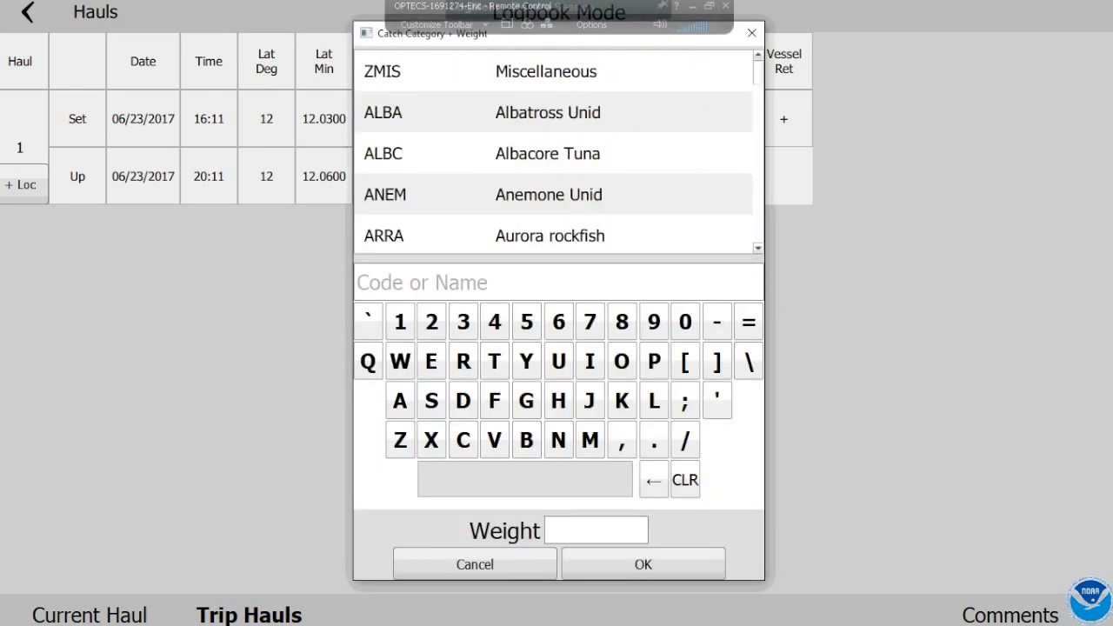
left_click(549, 236)
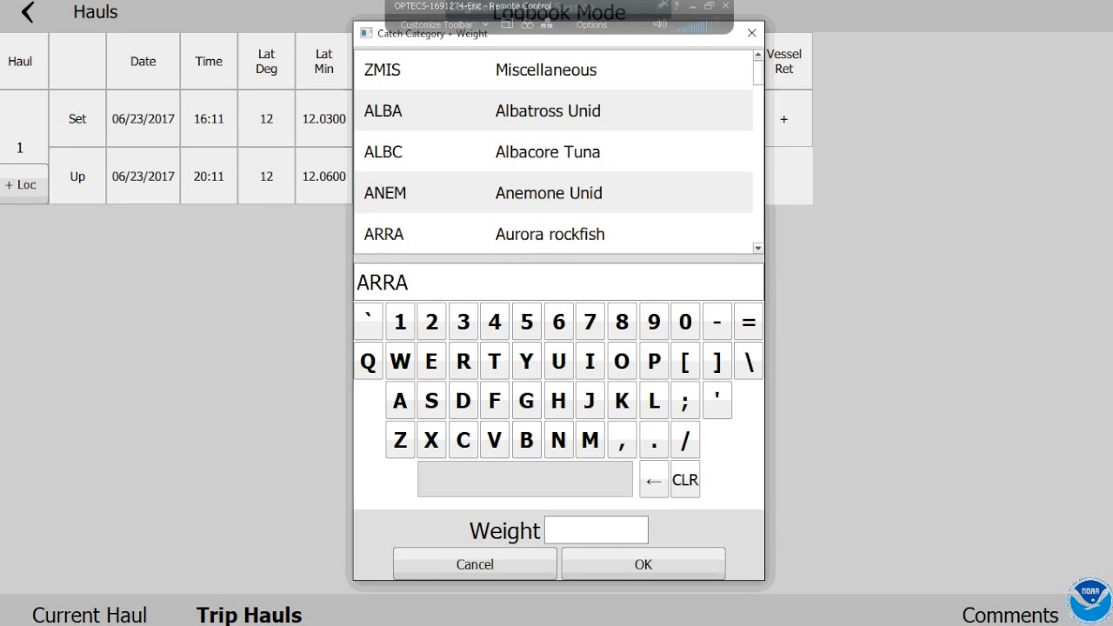
left_click(597, 530)
left_click(596, 314)
left_click(483, 470)
left_click(597, 471)
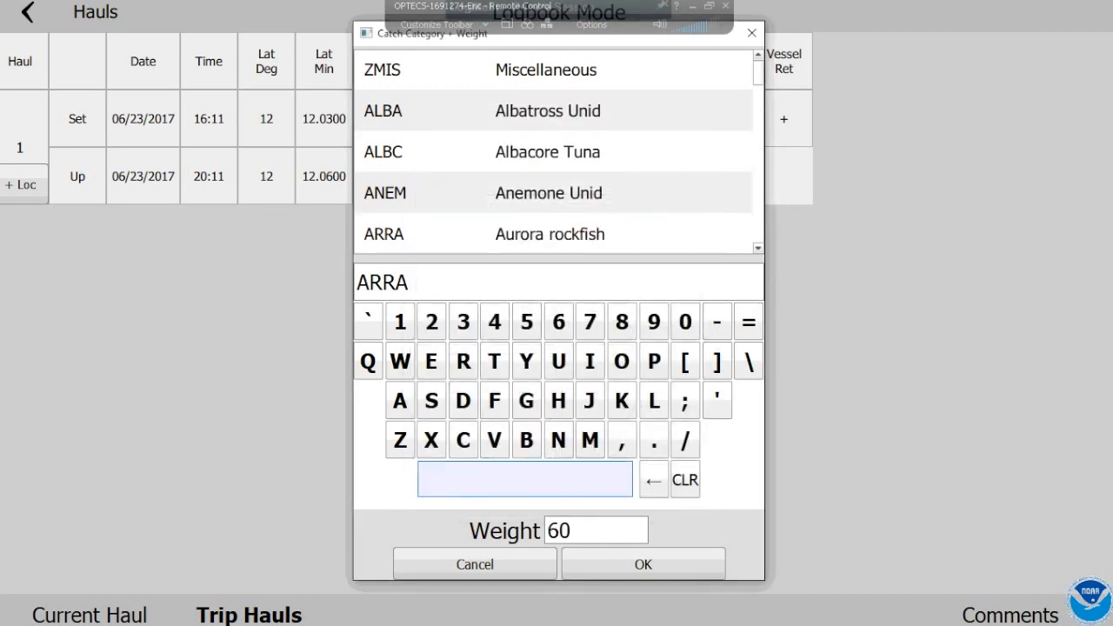
left_click(686, 480)
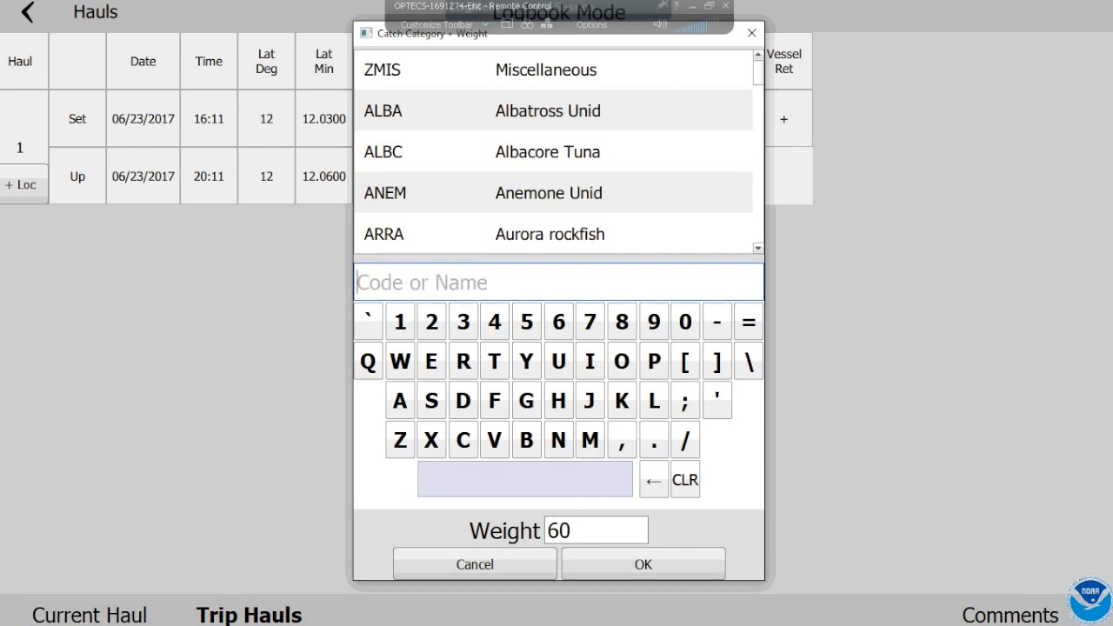
left_click(643, 564)
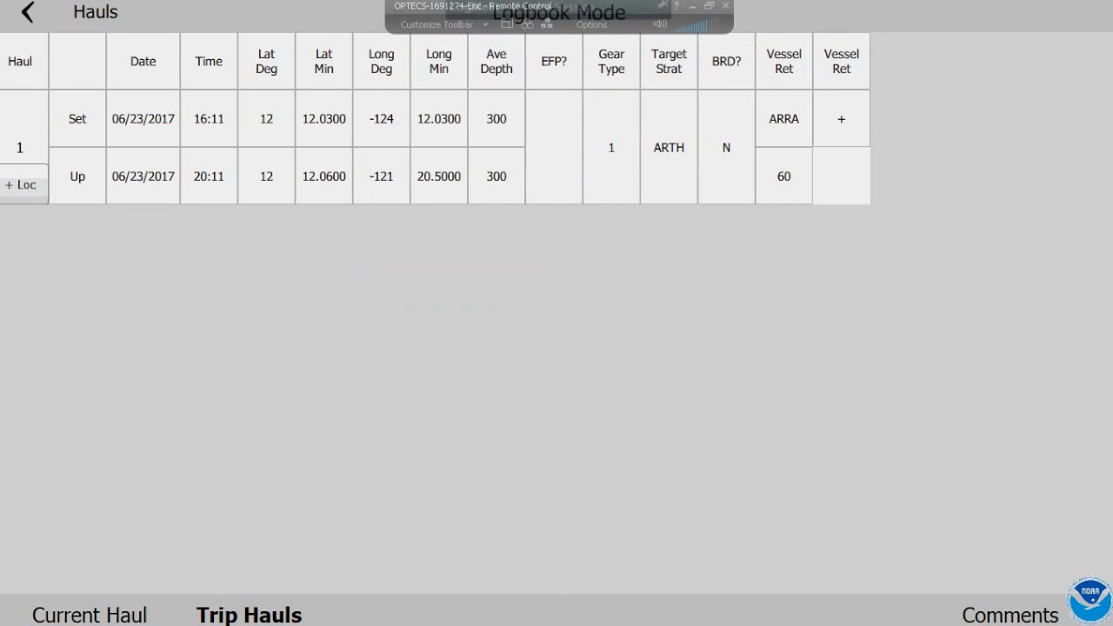
Add Black rockfish (BLCK) with a weight of 320 as Haul 1's second vessel-retained catch
left_click(841, 119)
left_click(526, 440)
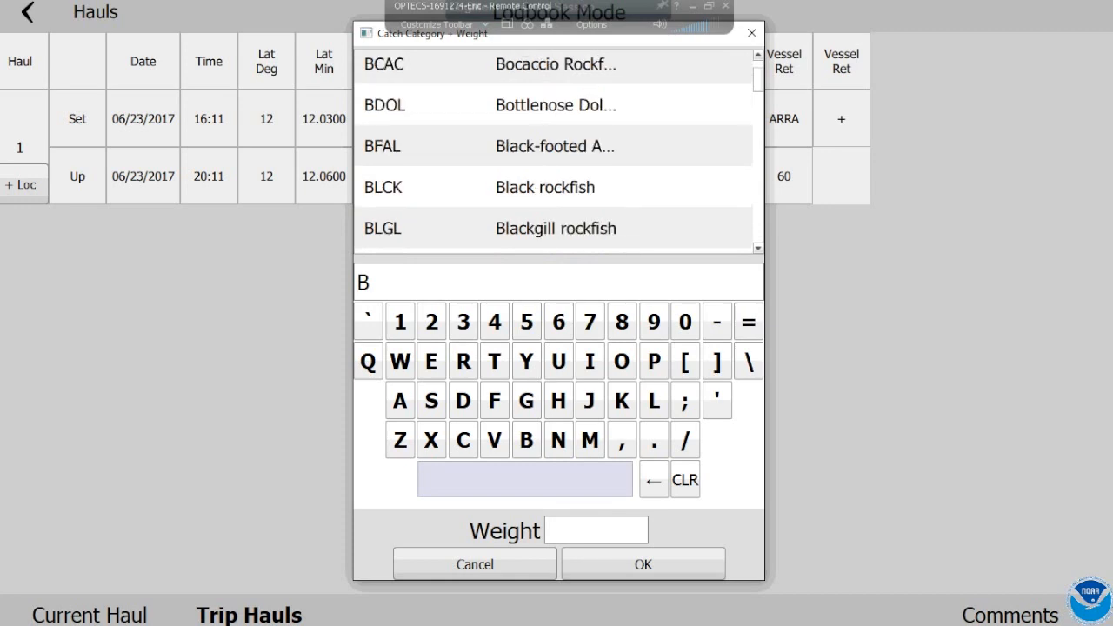
type("LCK")
key("Return")
type("320")
key("Return")
key("Return")
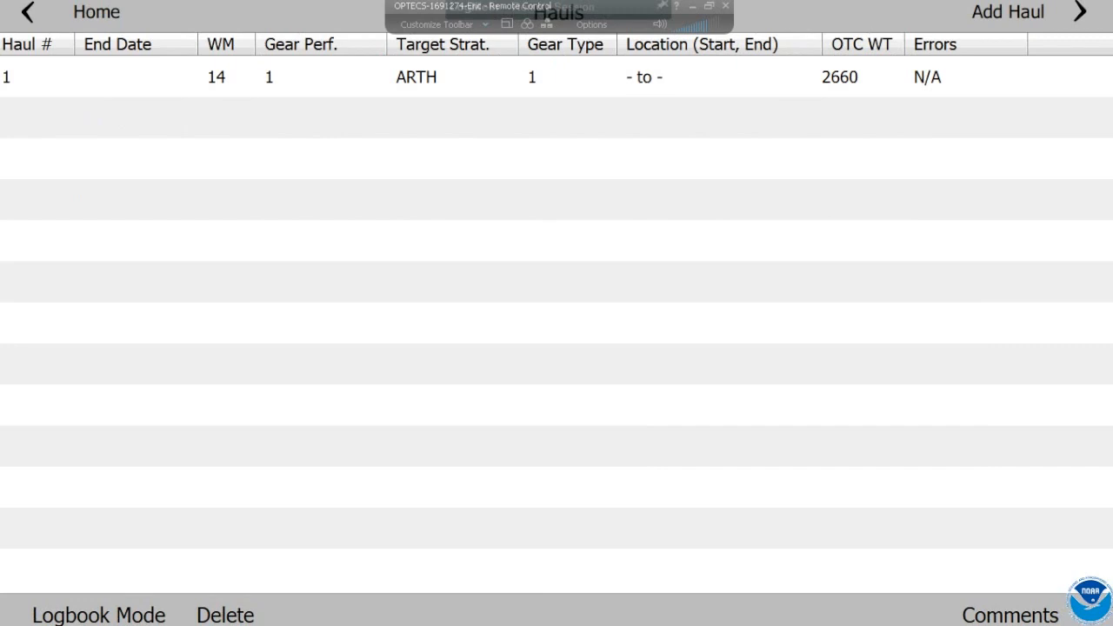
Open Haul 1 from the hauls list and go to its catch categories
left_click(217, 77)
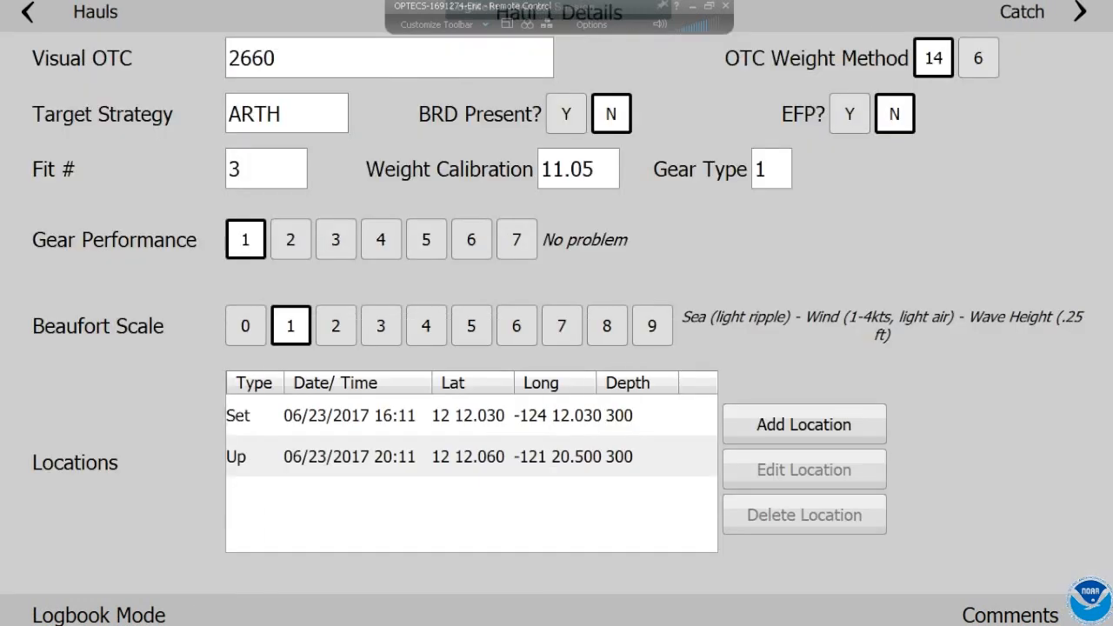
left_click(1034, 13)
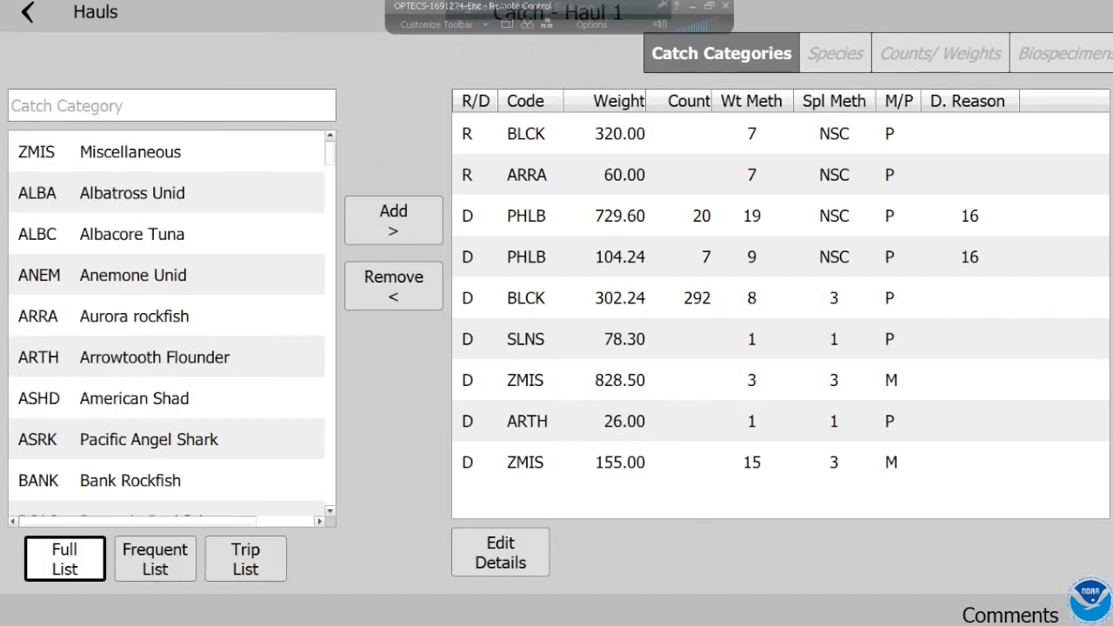
left_click(171, 106)
left_click(607, 455)
left_click(561, 455)
left_click(788, 499)
left_click(924, 454)
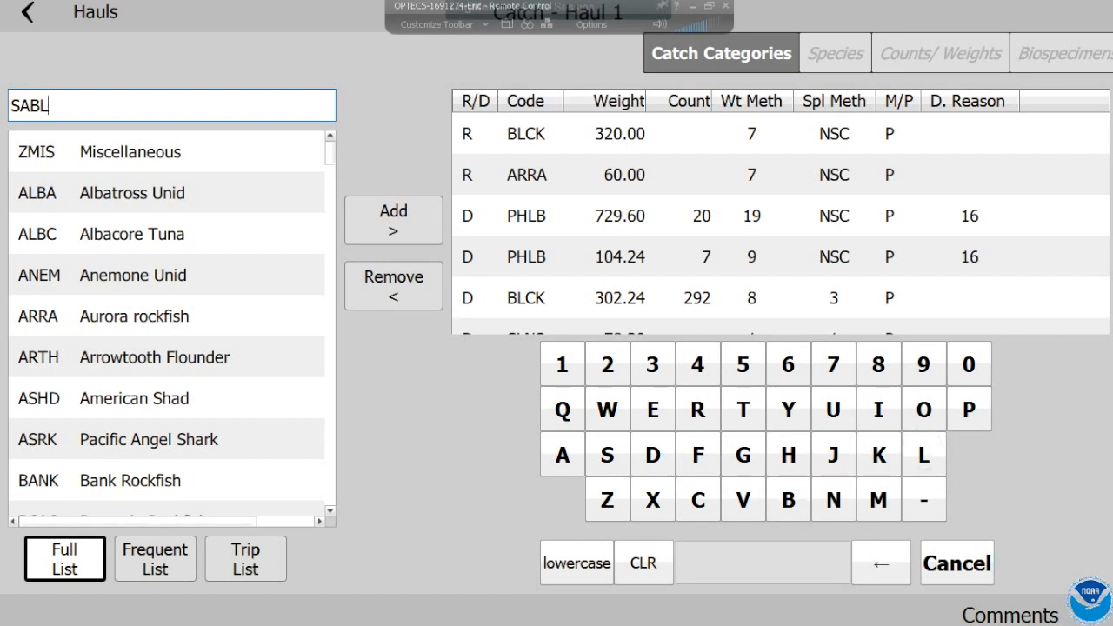
left_click(956, 563)
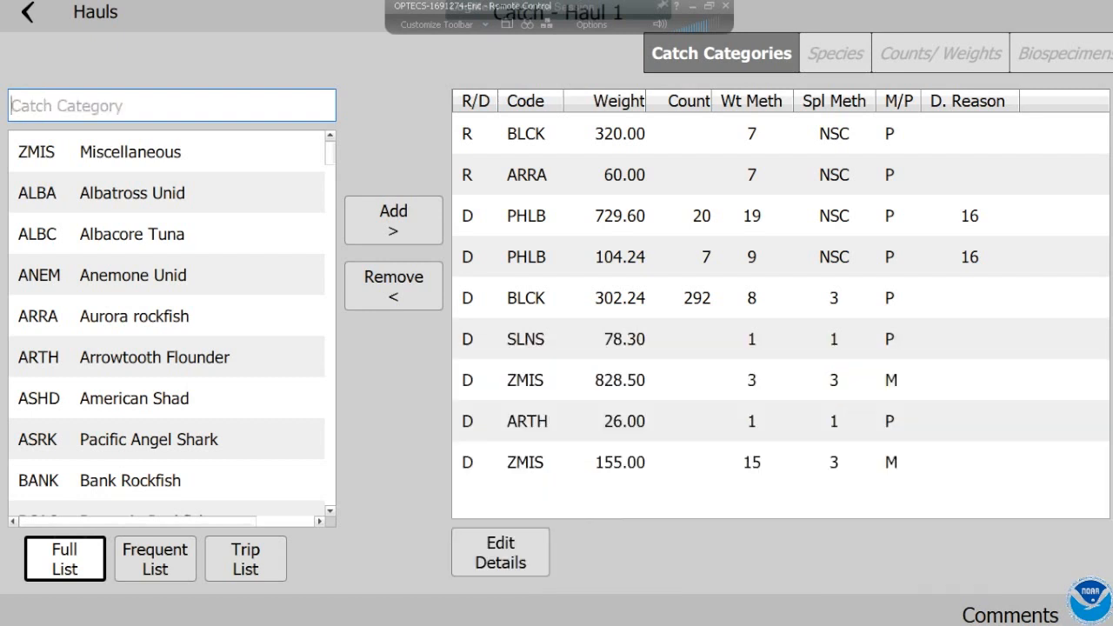
left_click(171, 105)
left_click(956, 563)
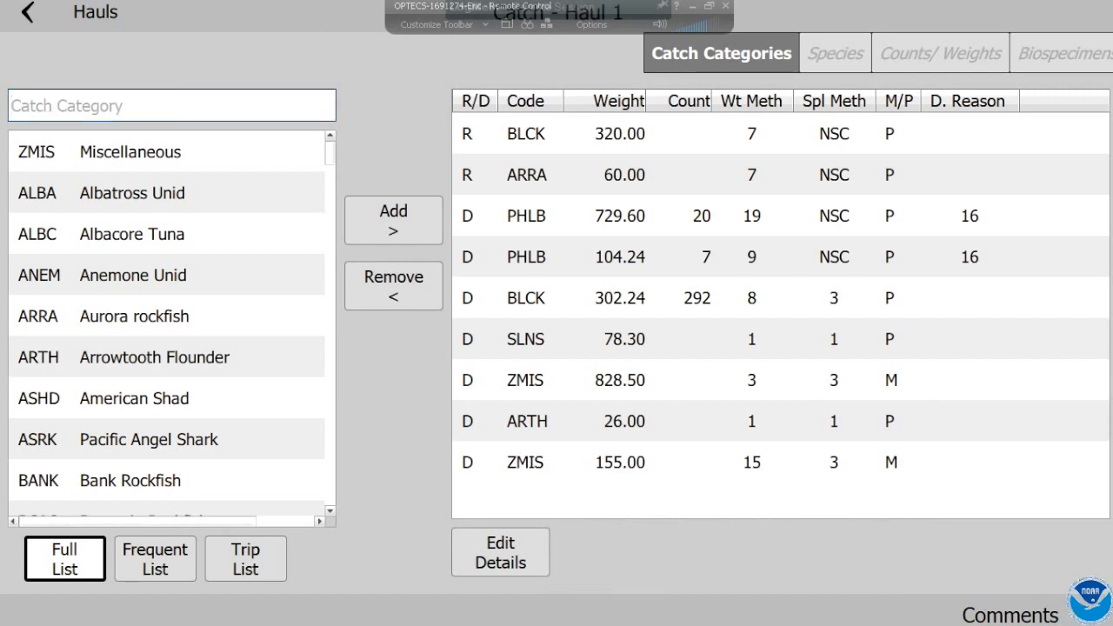
Search the catch categories for SAB and add Sablefish (SABL) to Haul 1's catch
left_click(171, 105)
left_click(607, 455)
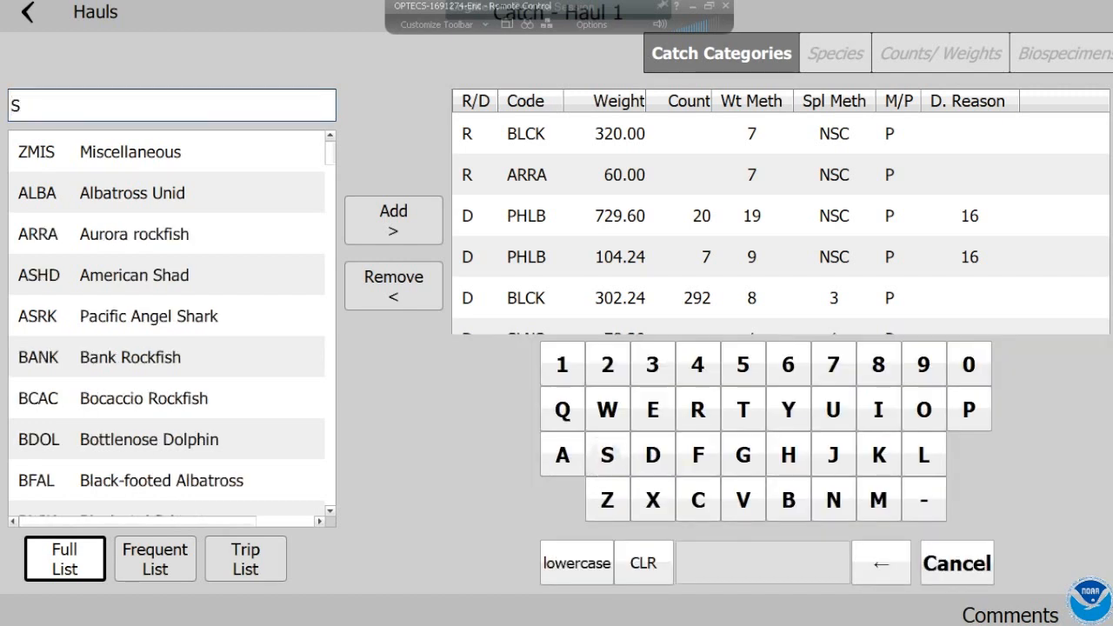
type("AB")
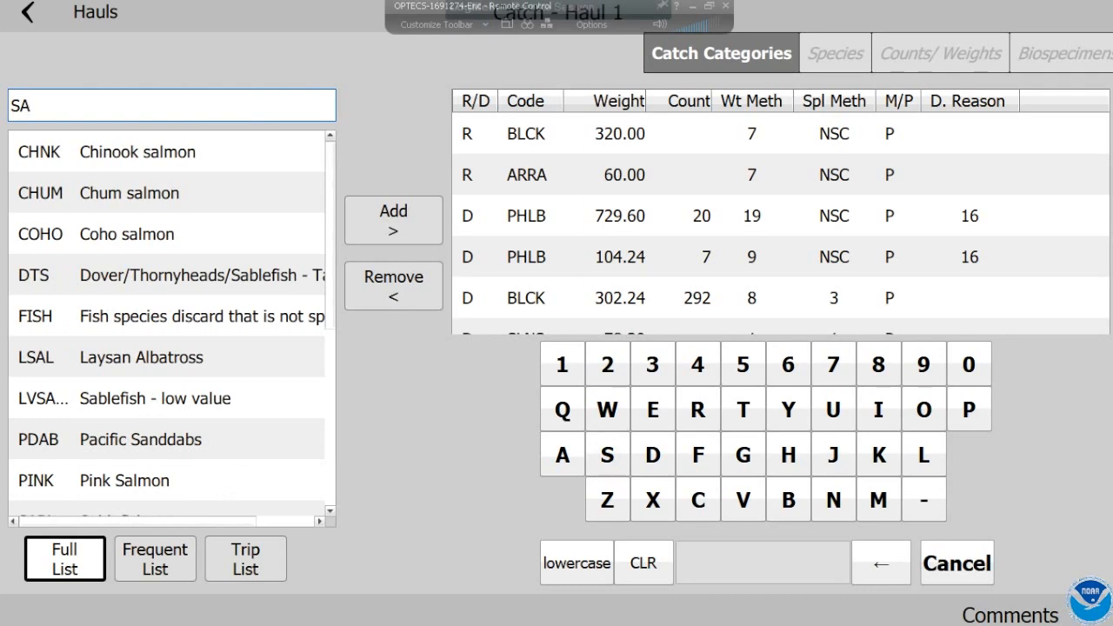
left_click(787, 499)
left_click(171, 234)
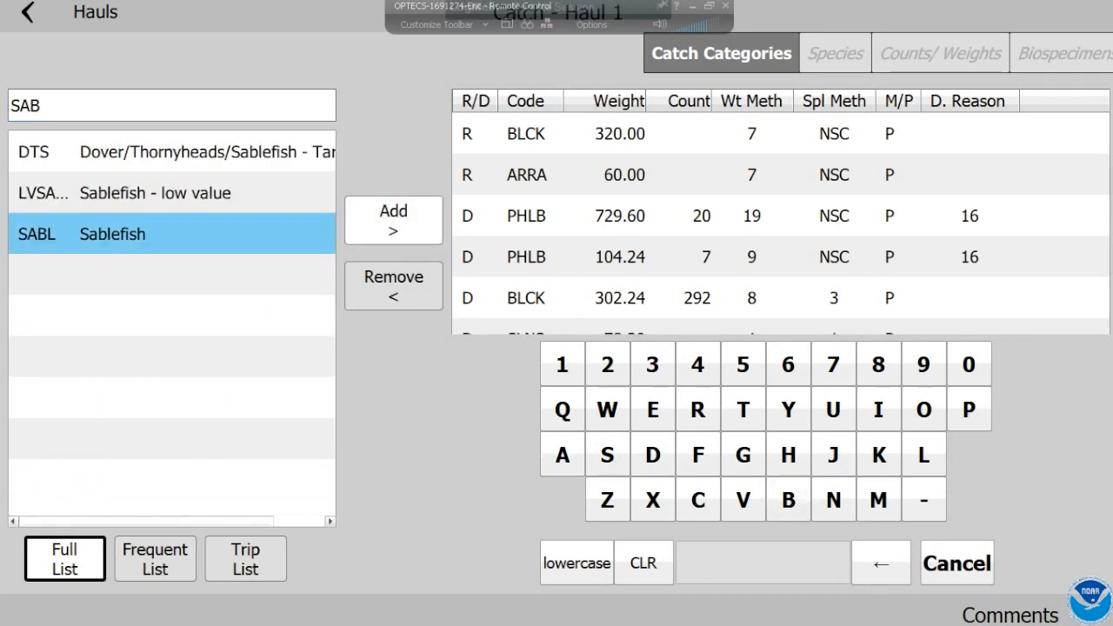
left_click(393, 220)
Set Sablefish's disposition to Retained, weight method to 1, sample method to 1 and purity to Pure
left_click(372, 190)
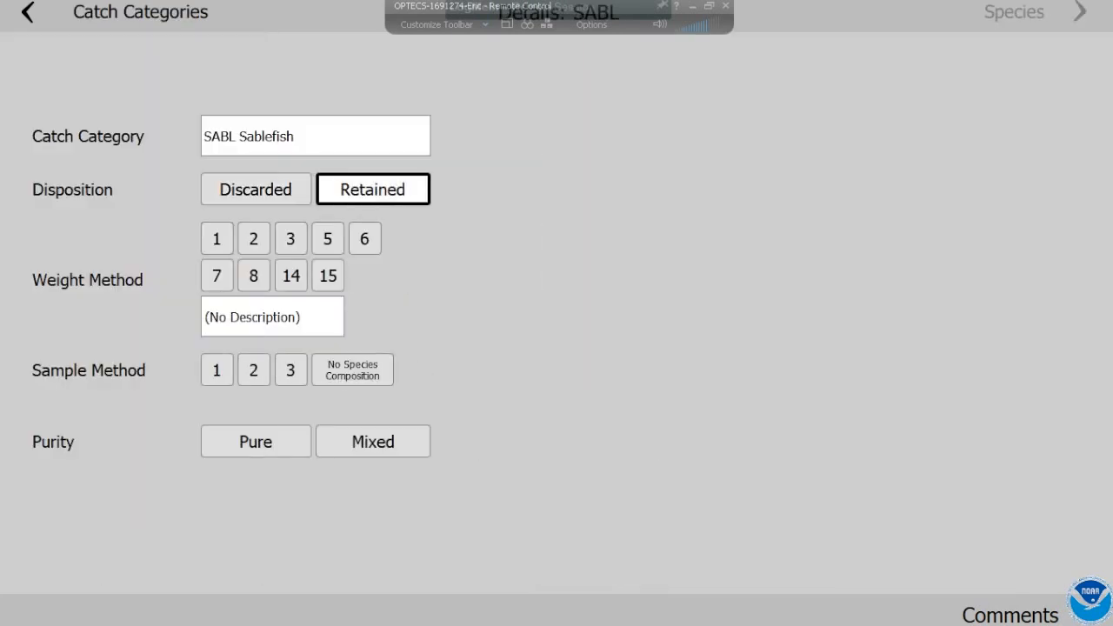
left_click(216, 238)
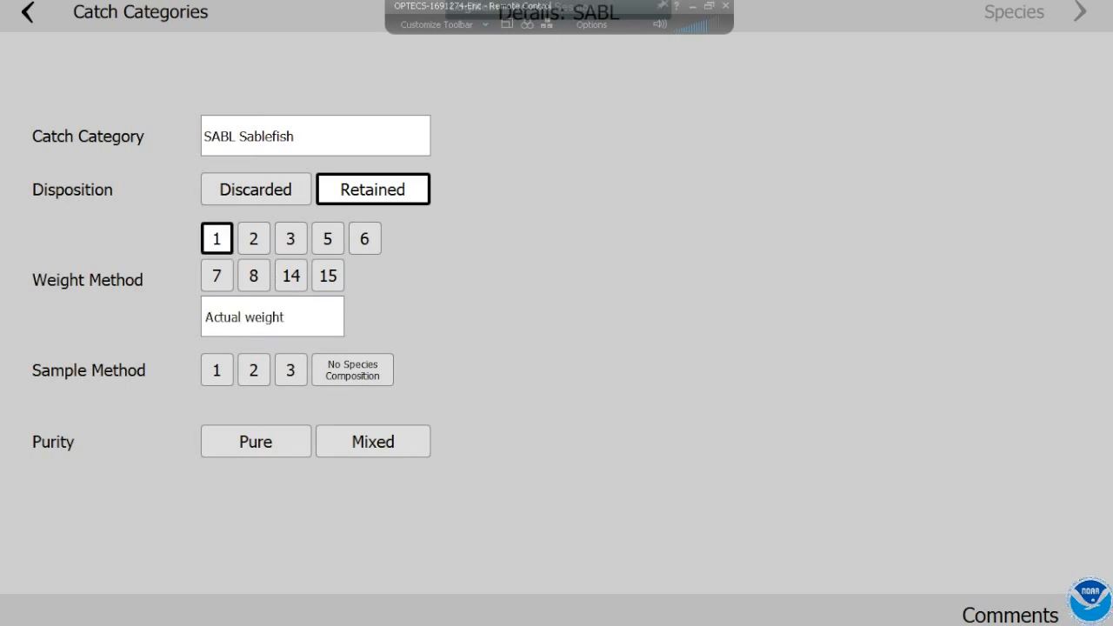
left_click(216, 370)
left_click(256, 440)
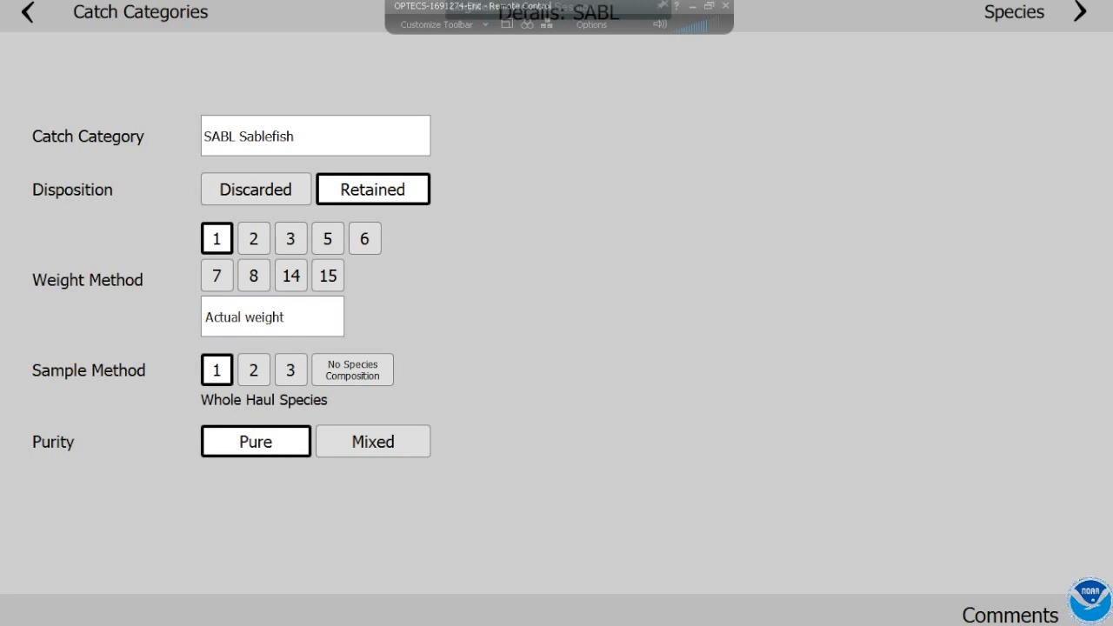
Add a first Sablefish basket weighing 80 lb with a count of 10 in the counts and weights
left_click(1014, 12)
left_click(933, 53)
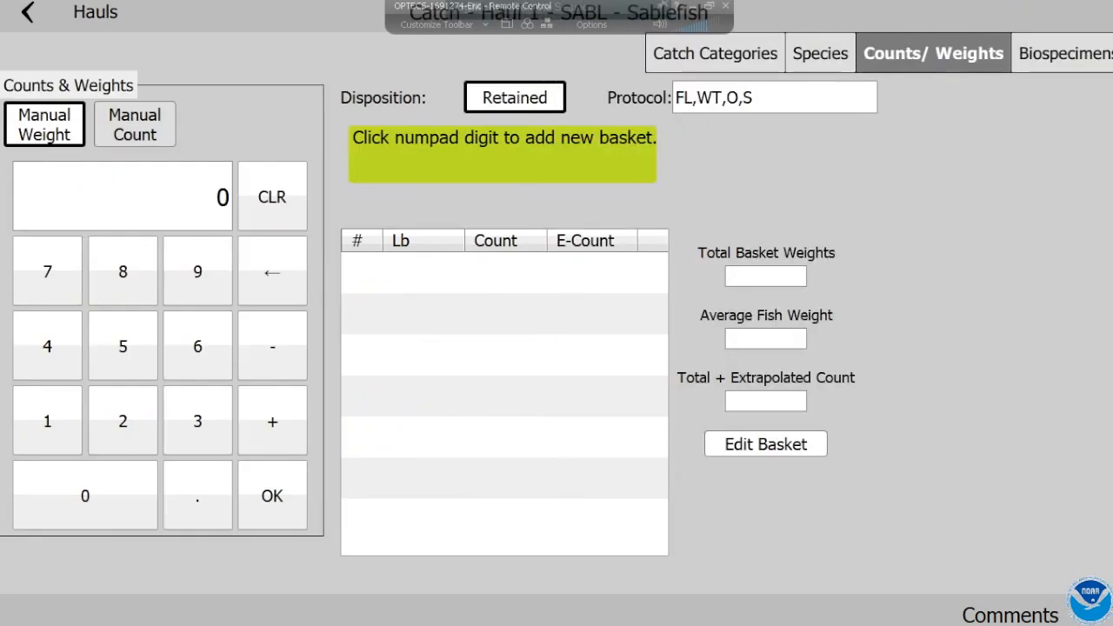
left_click(122, 271)
left_click(86, 496)
left_click(272, 495)
left_click(46, 421)
left_click(85, 496)
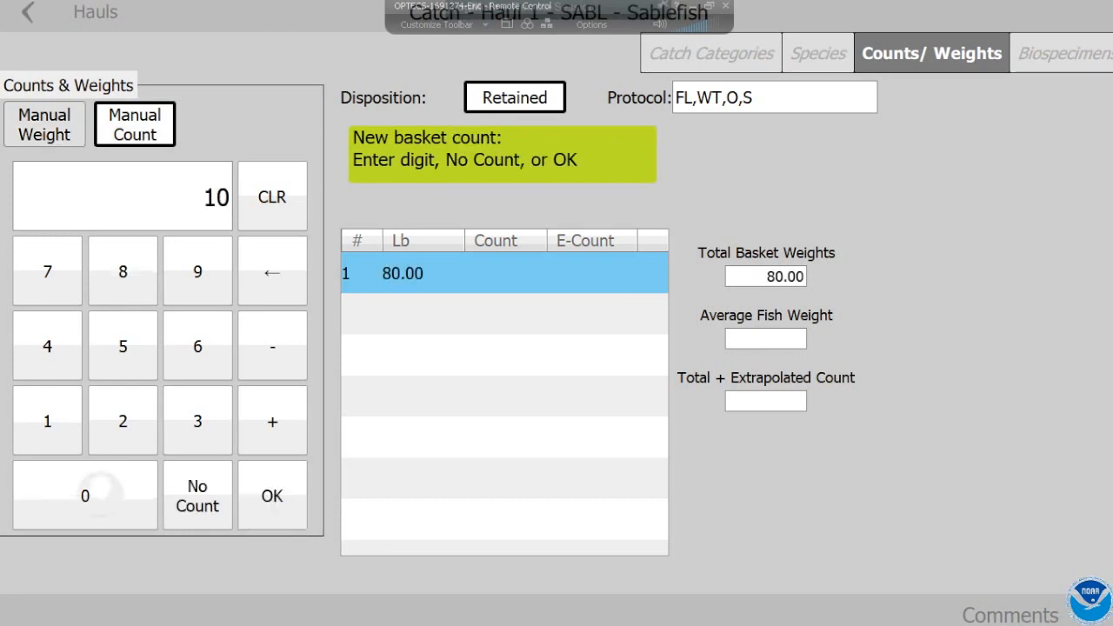
left_click(272, 496)
Add a second Sablefish basket weighing 85 lb with a count of 12
left_click(122, 271)
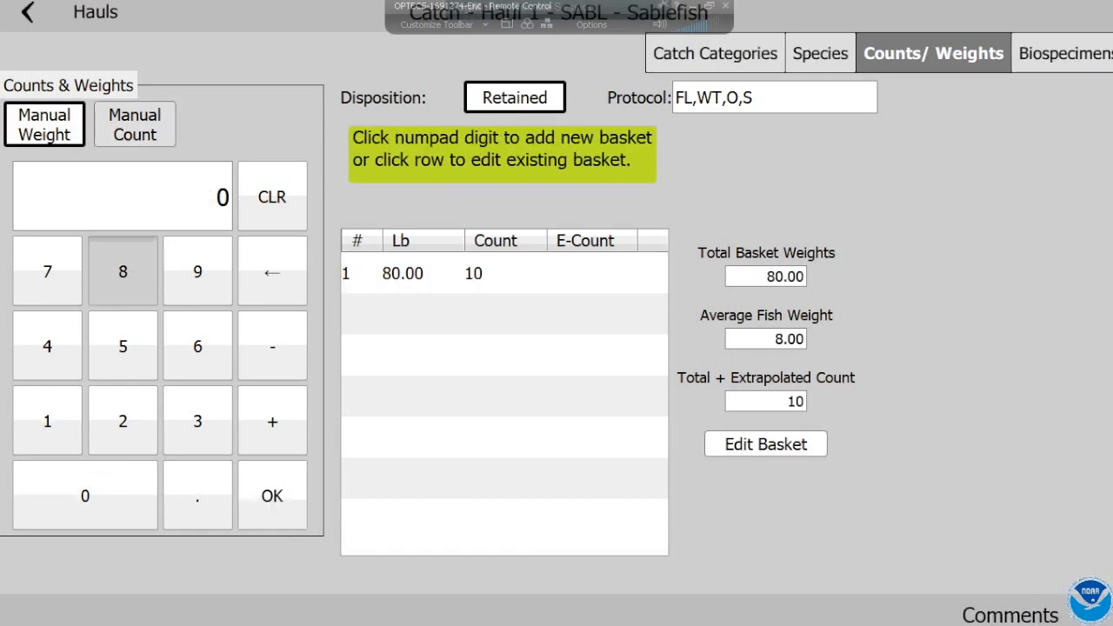
left_click(123, 346)
left_click(272, 496)
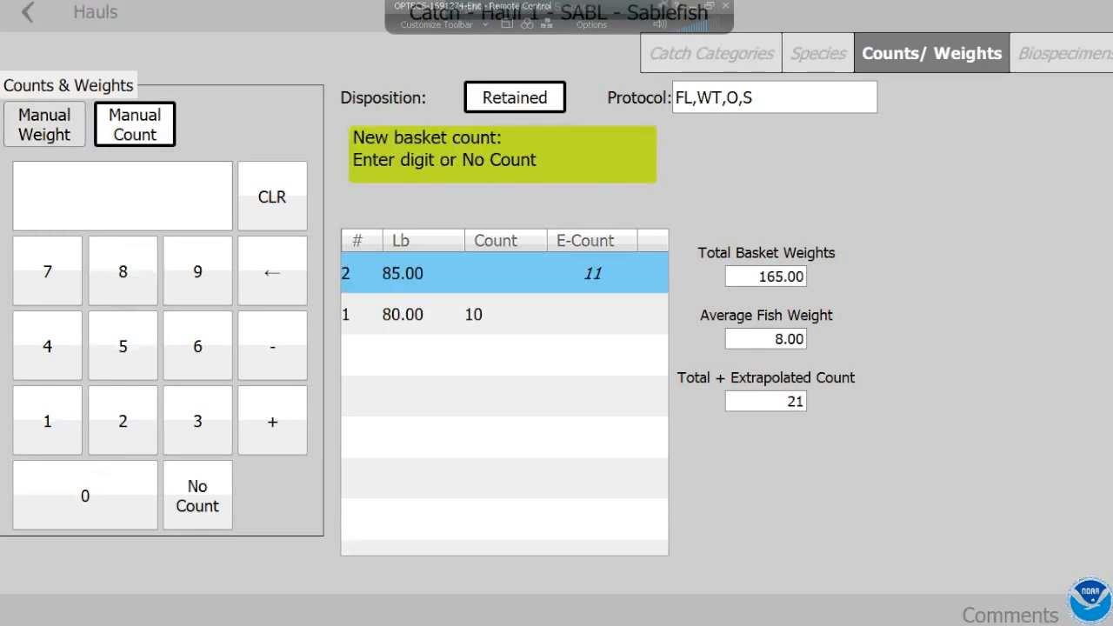
left_click(47, 420)
left_click(123, 421)
left_click(272, 496)
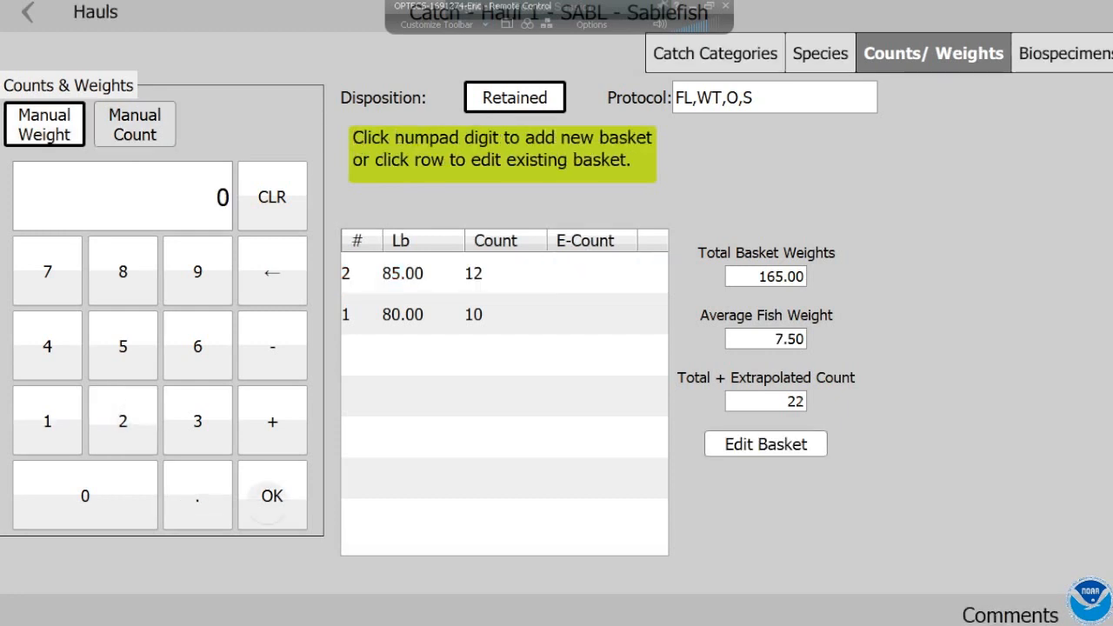
Add a third Sablefish basket weighing 10.1 lb with a count of 2, and return to the catch categories
left_click(47, 421)
left_click(85, 496)
left_click(198, 496)
left_click(46, 421)
left_click(273, 496)
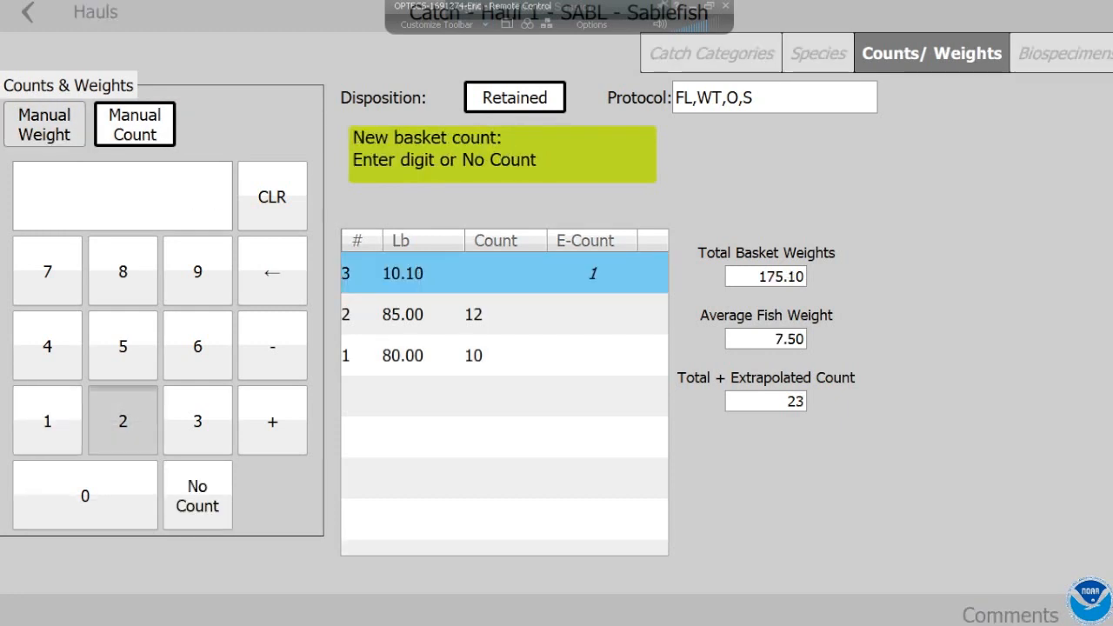
left_click(123, 421)
left_click(272, 496)
left_click(715, 53)
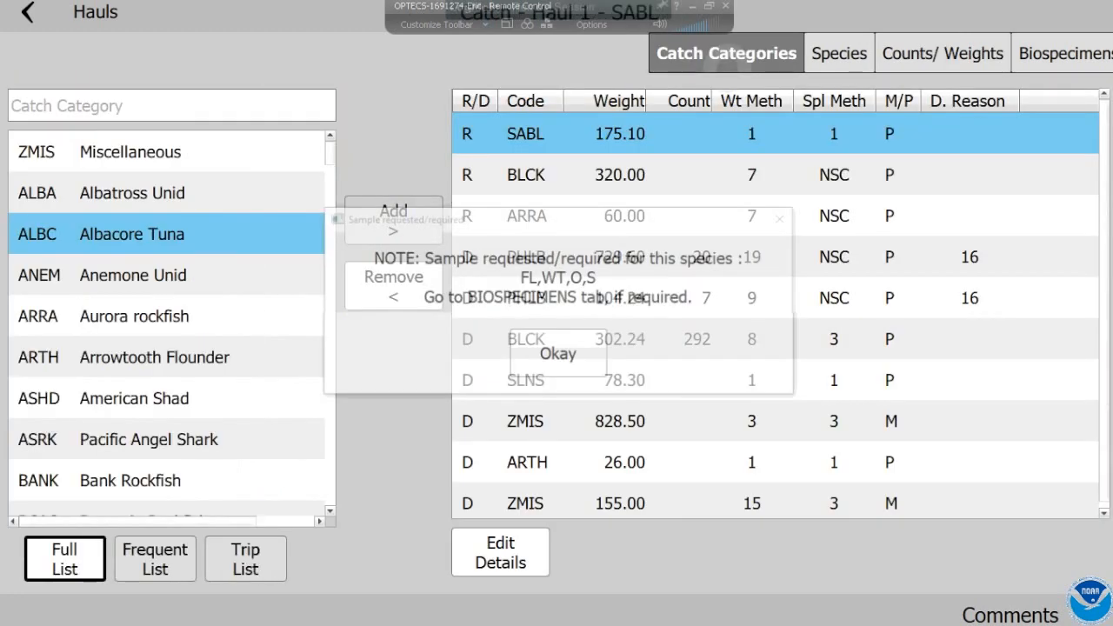
left_click(489, 351)
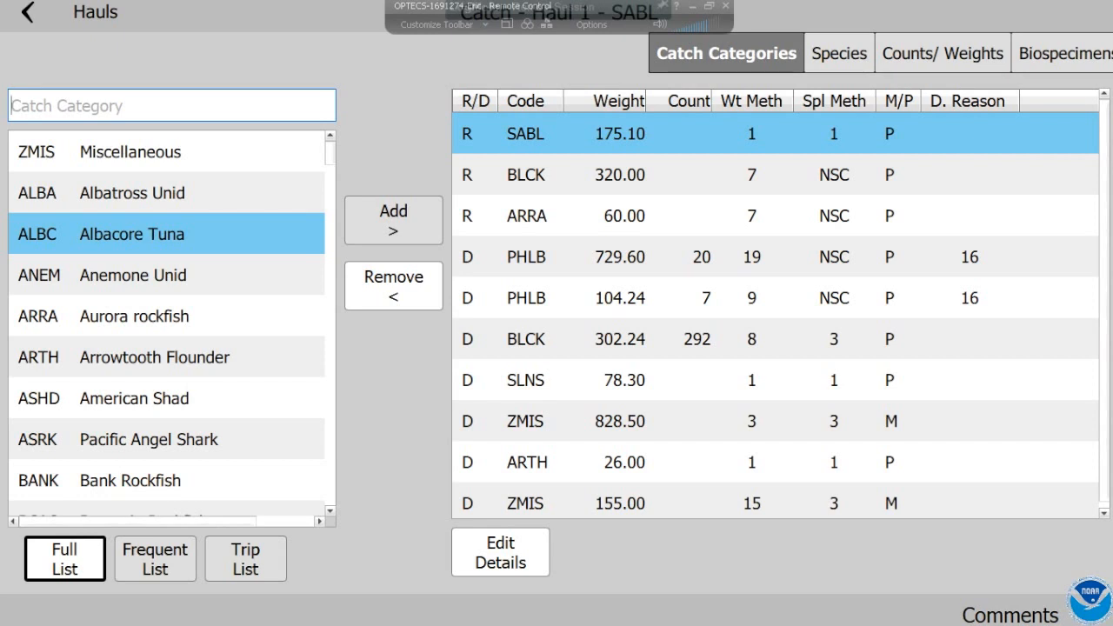
Add American Shad to the haul's catch as Retained, with weight method 7, No Species Composition and Pure purity
left_click(178, 397)
left_click(393, 220)
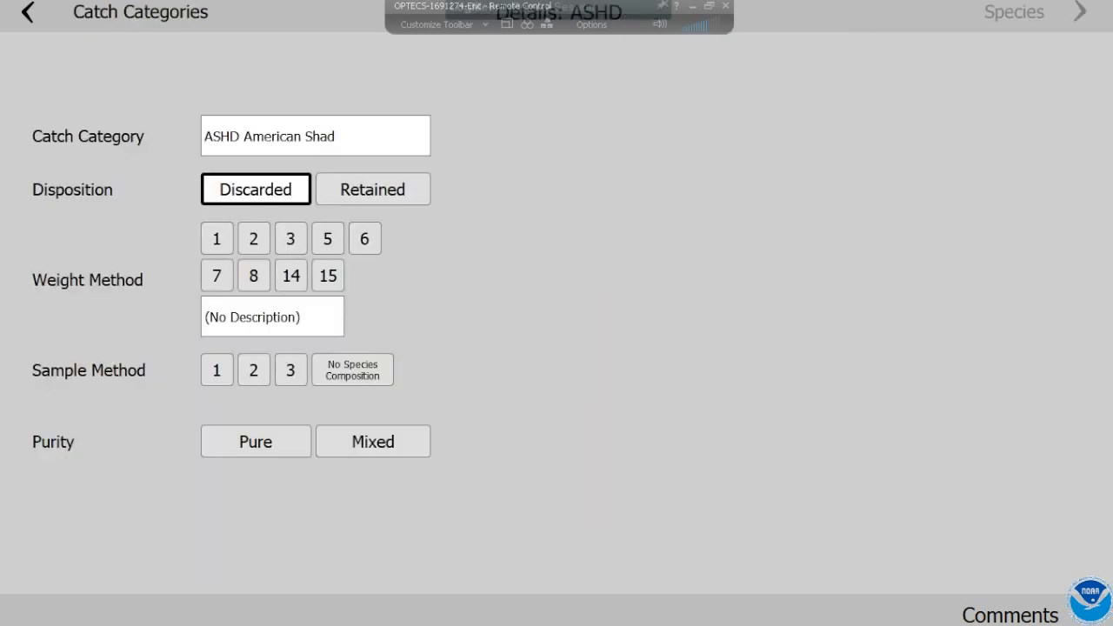
left_click(373, 188)
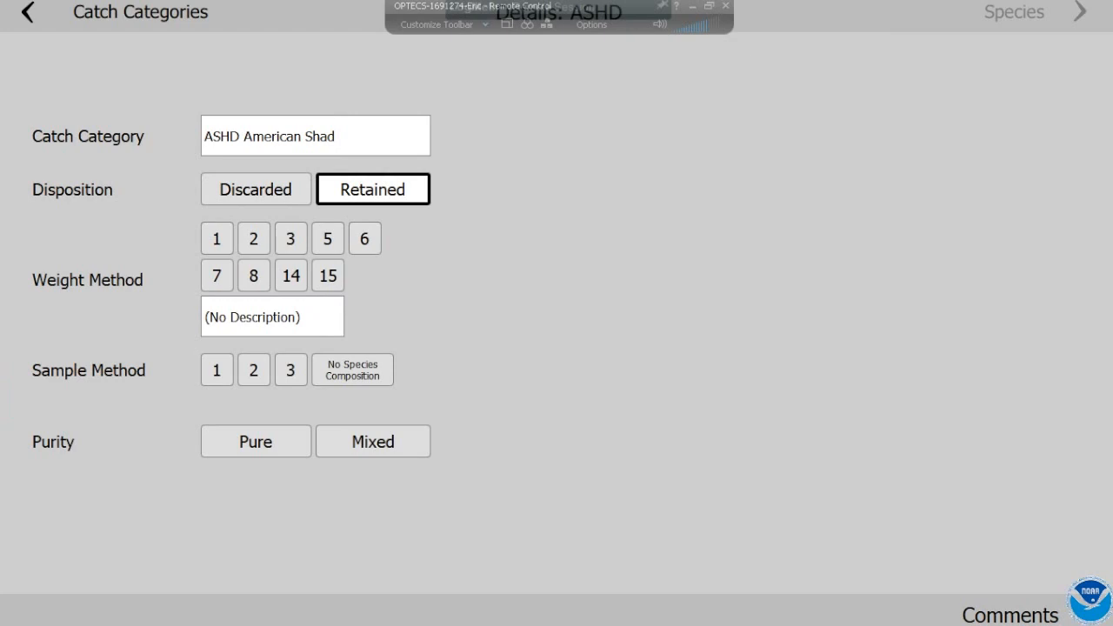
left_click(217, 275)
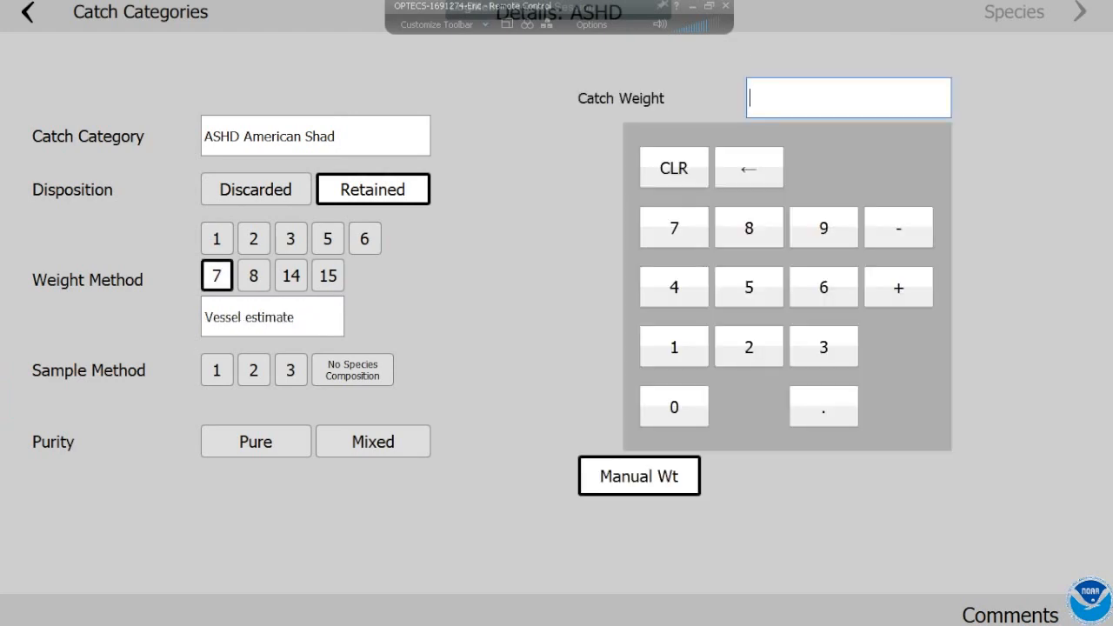
left_click(352, 369)
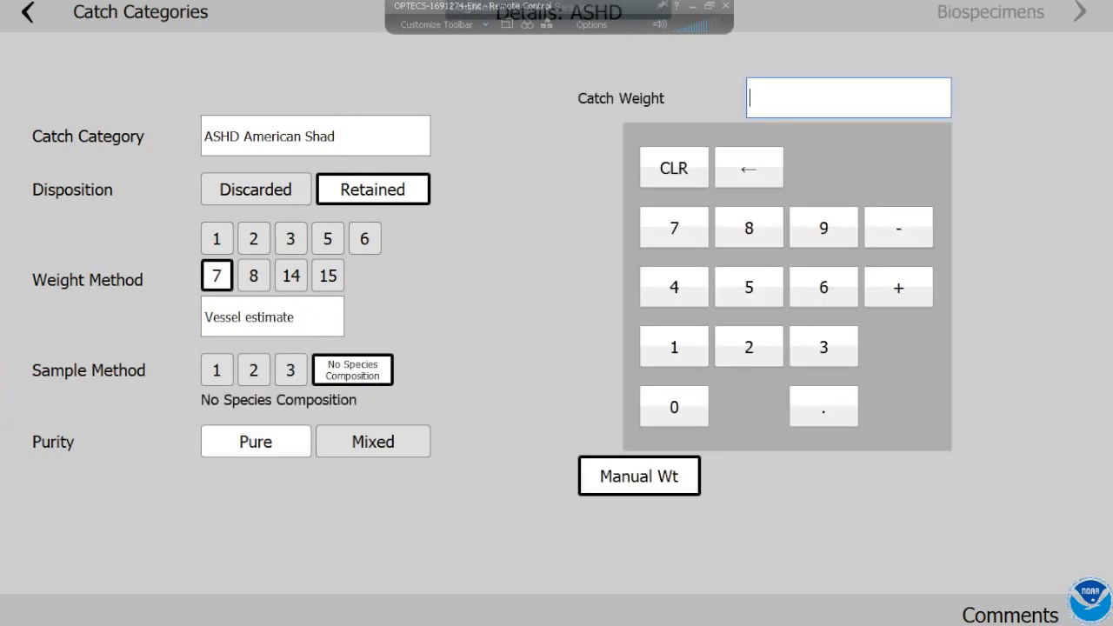
left_click(264, 440)
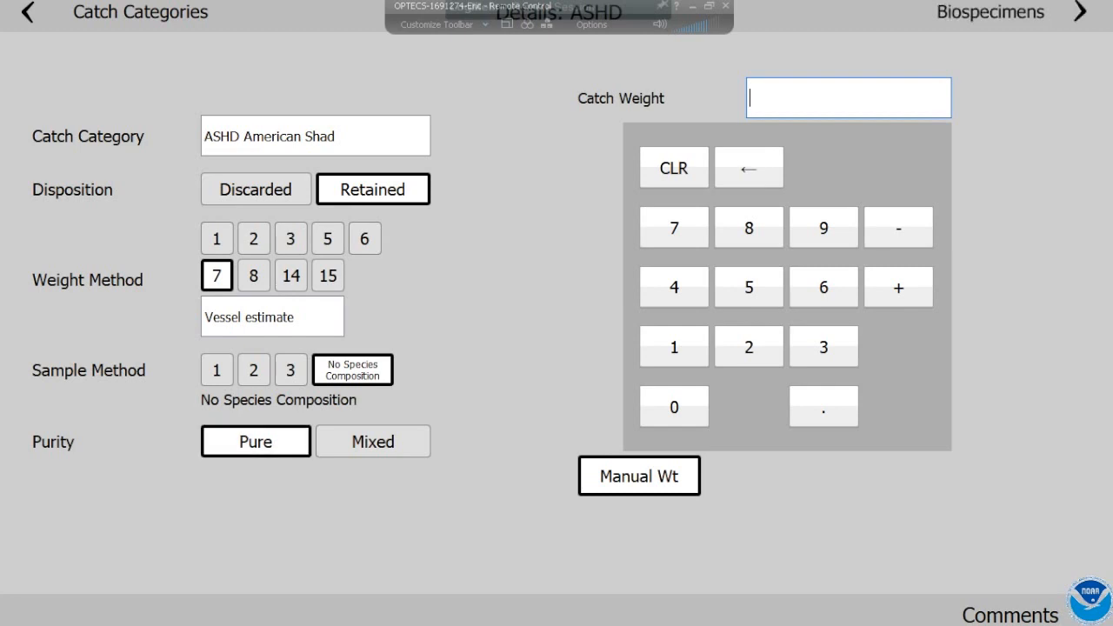
Set American Shad's catch weight to 789 and return to the catch categories
left_click(673, 227)
left_click(748, 227)
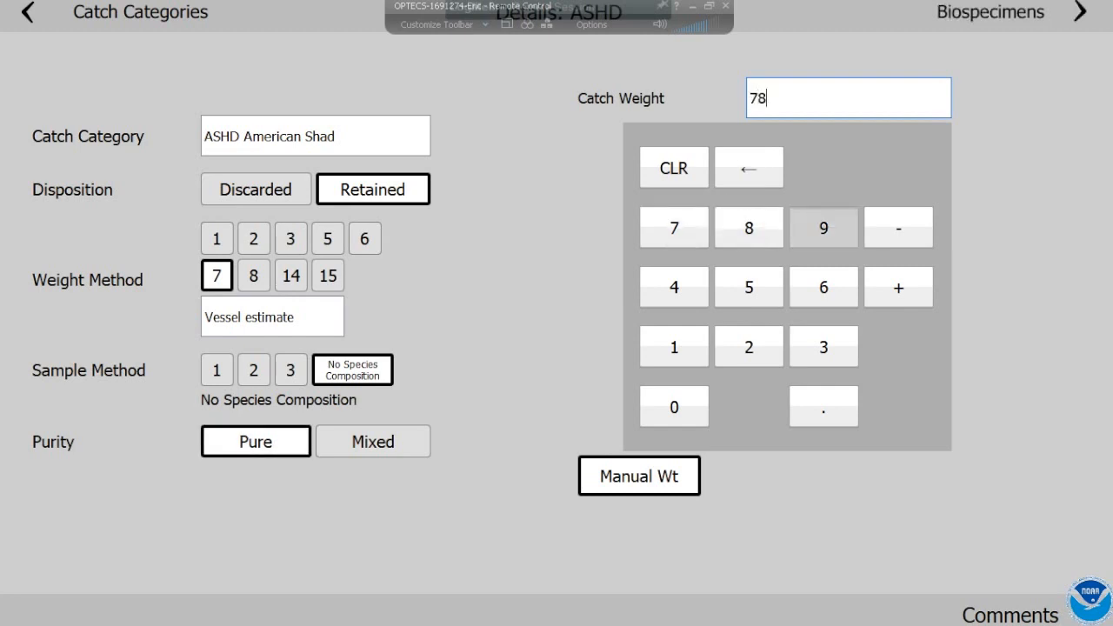
left_click(823, 226)
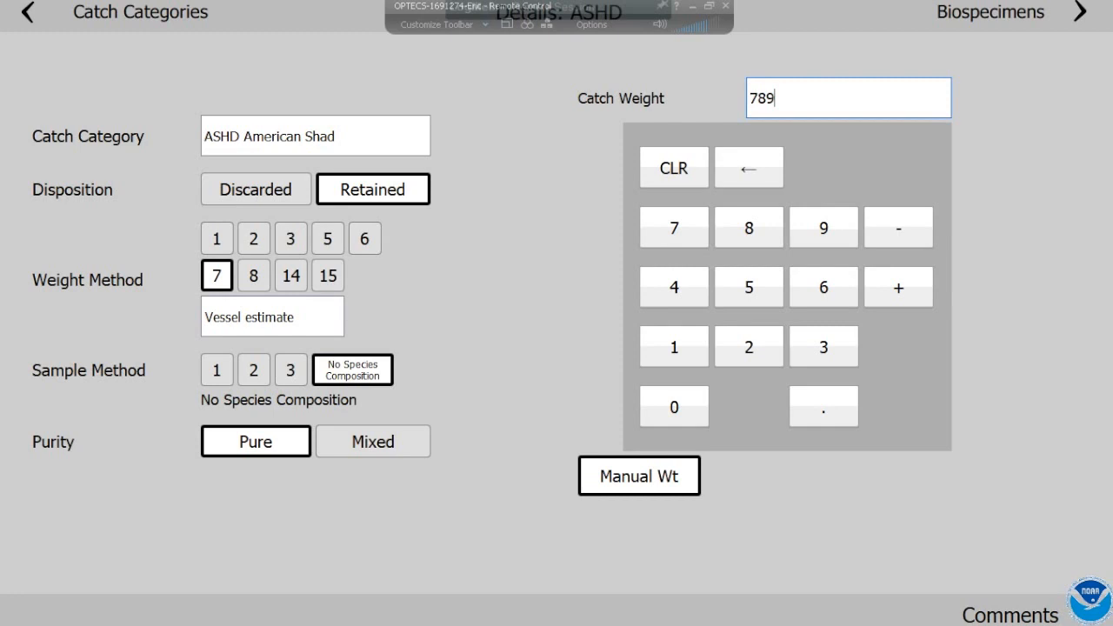
left_click(140, 12)
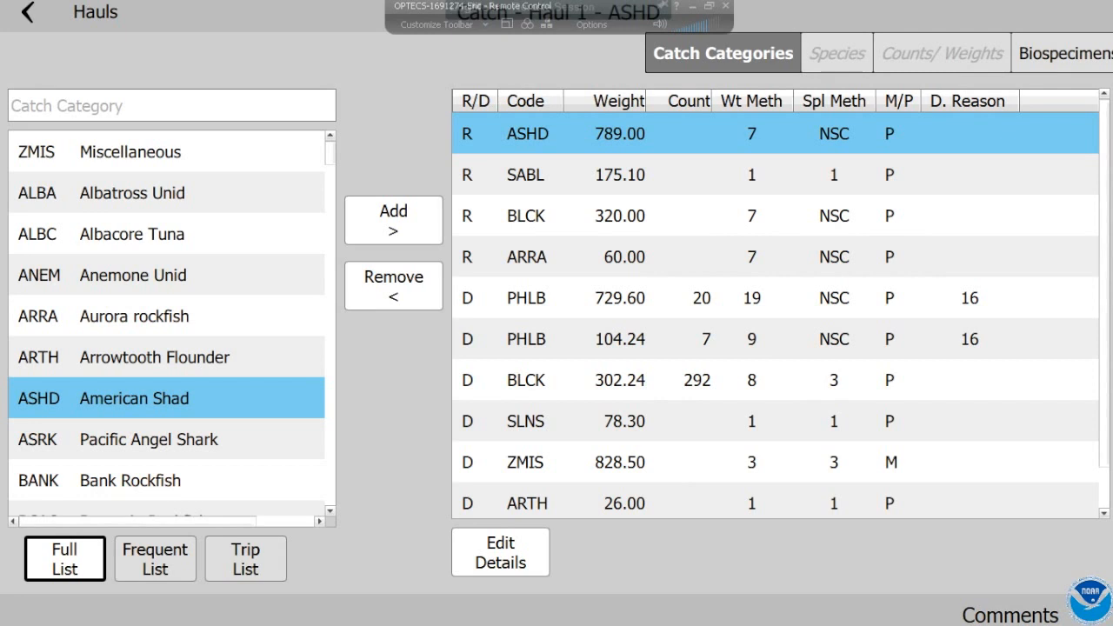
Filter the catch category list by SKA and add Skate Other (OSKT) to the haul's catch
left_click(172, 106)
left_click(607, 454)
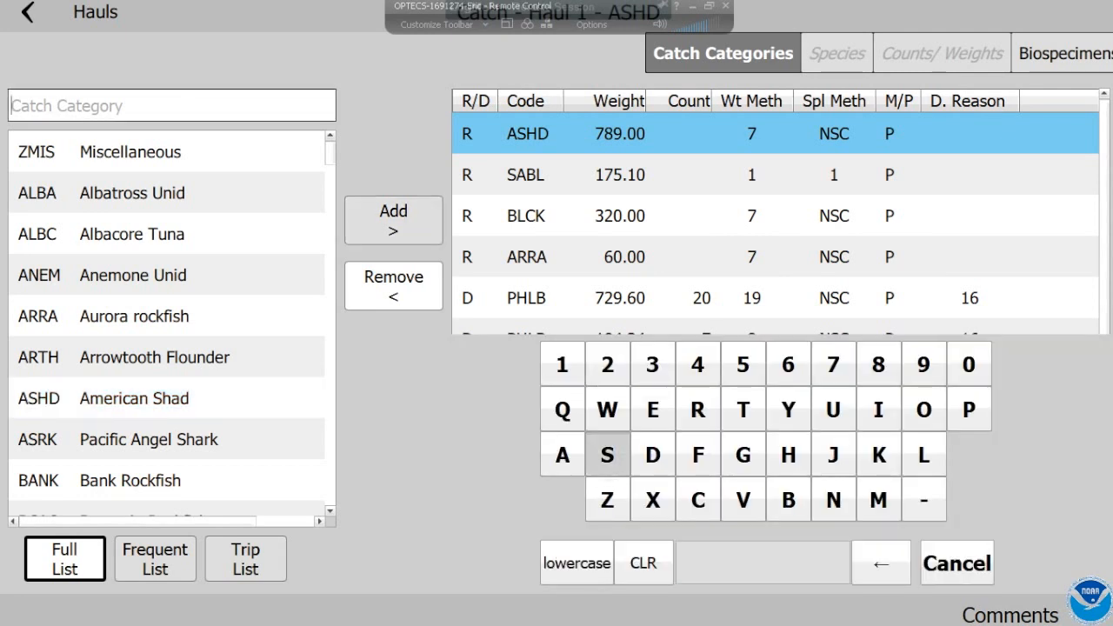
left_click(878, 455)
left_click(562, 455)
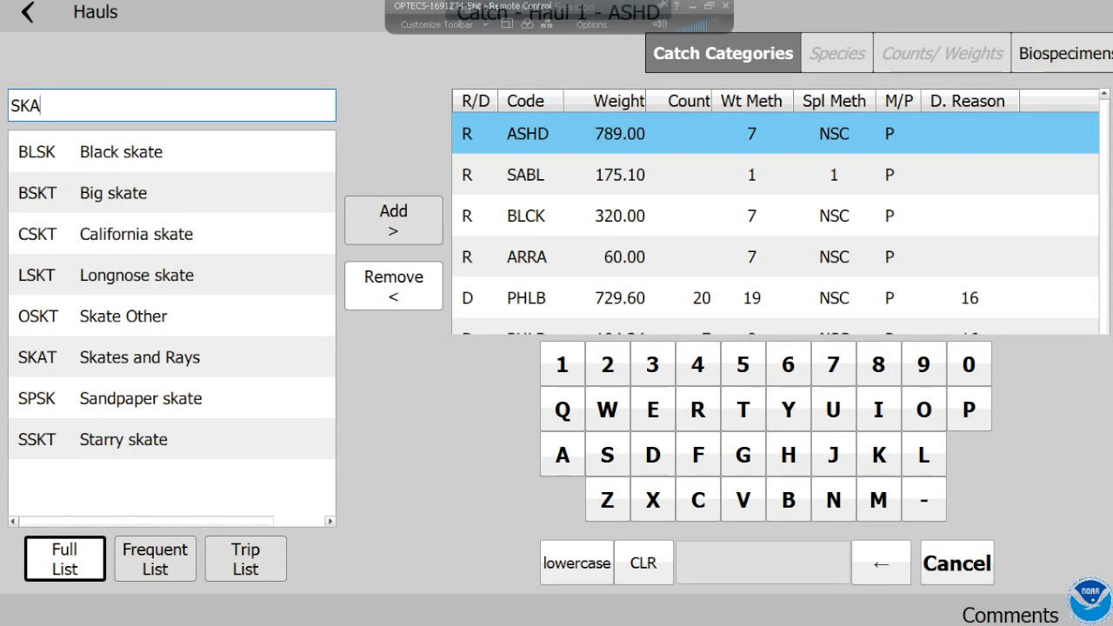
left_click(146, 317)
left_click(393, 220)
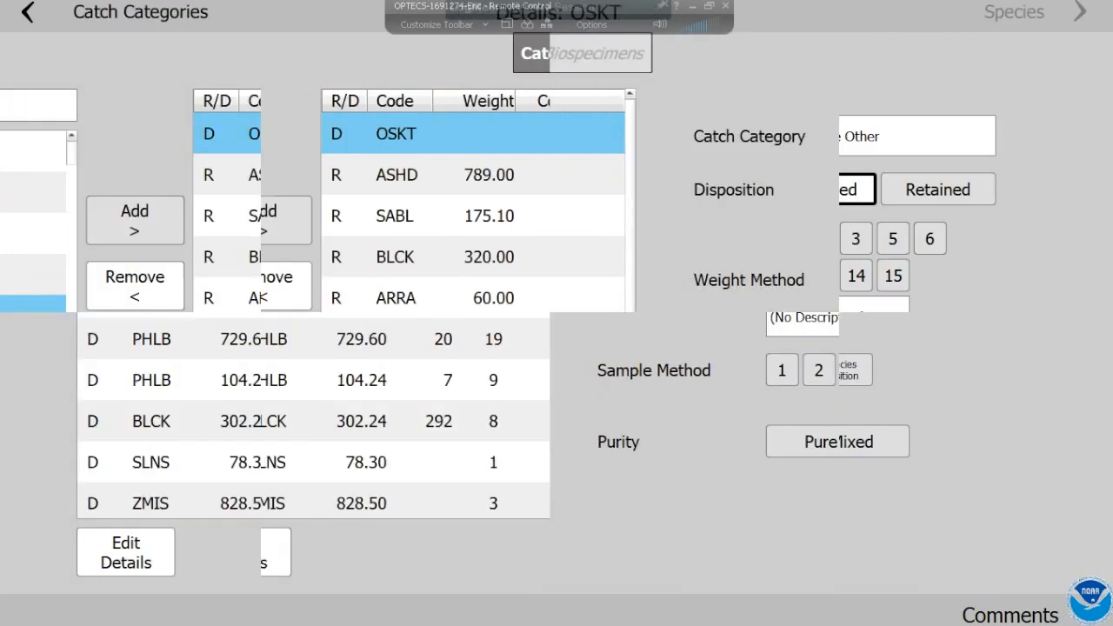
Set Skate Other's disposition to Retained, weight method to 7, sample method to No Species Composition and purity to Mixed
left_click(373, 190)
left_click(328, 276)
left_click(217, 276)
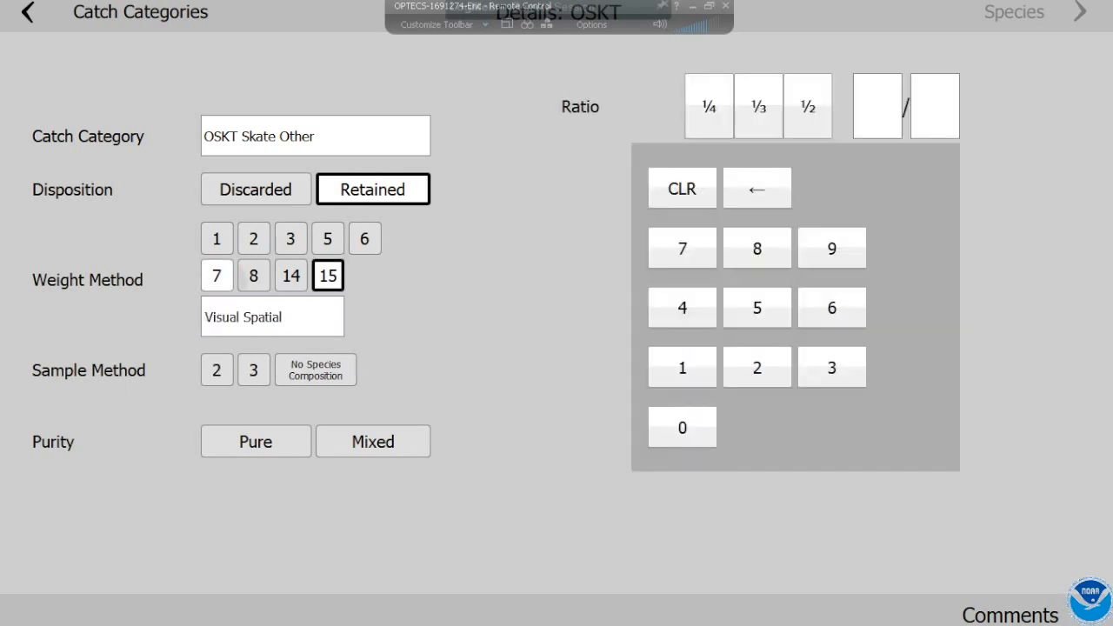
left_click(352, 369)
left_click(373, 441)
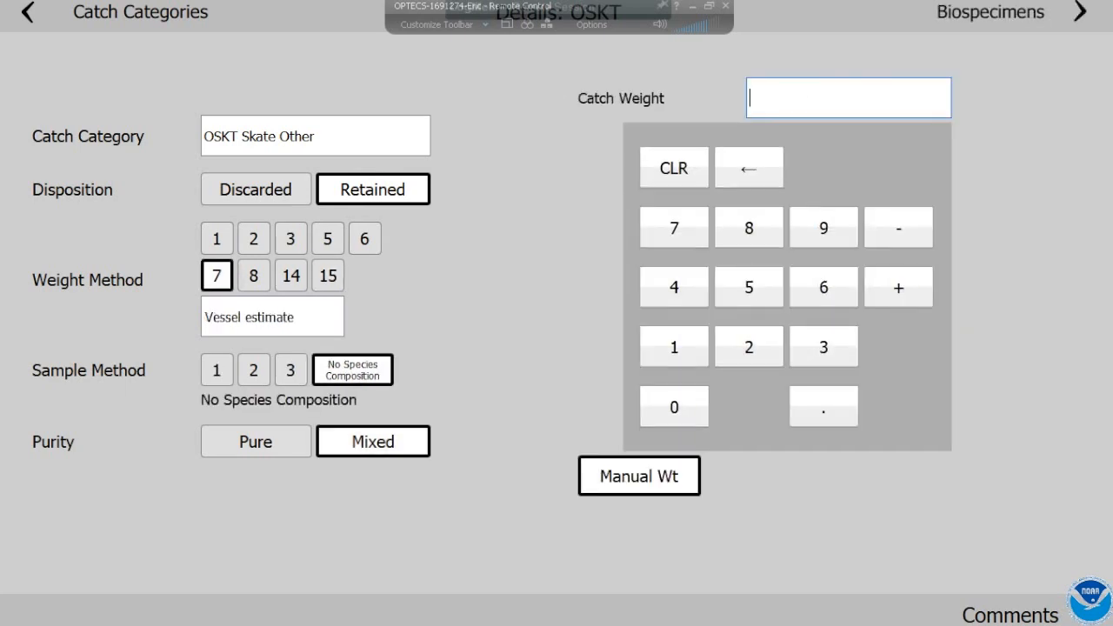
Enter a catch weight of 7891 for Skate Other and go back to the hauls list
left_click(673, 228)
left_click(749, 228)
left_click(824, 228)
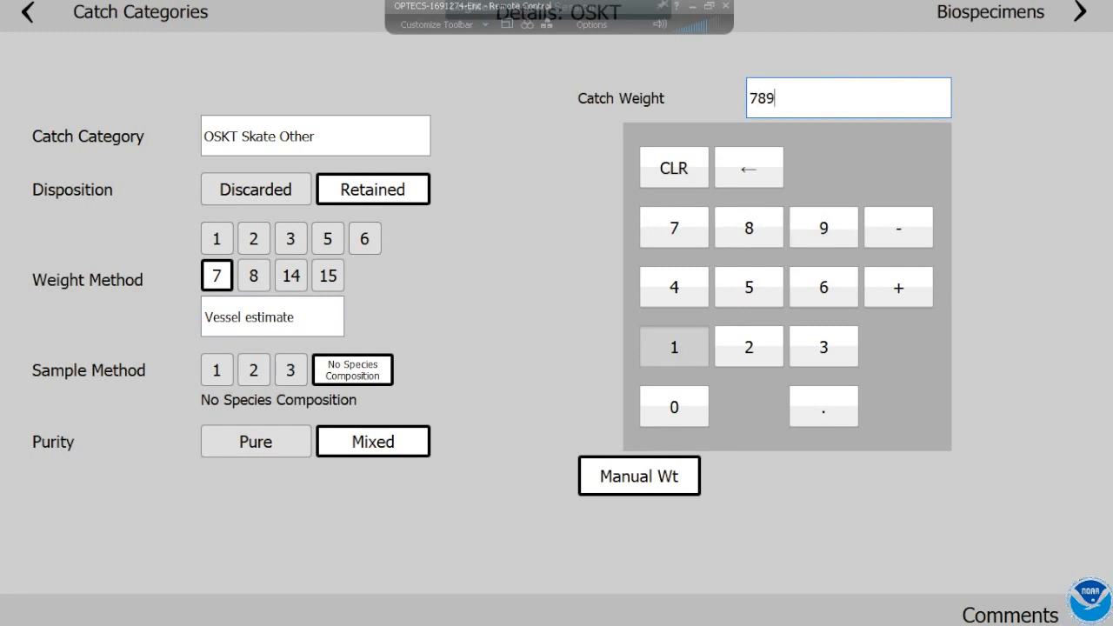
left_click(674, 347)
left_click(95, 12)
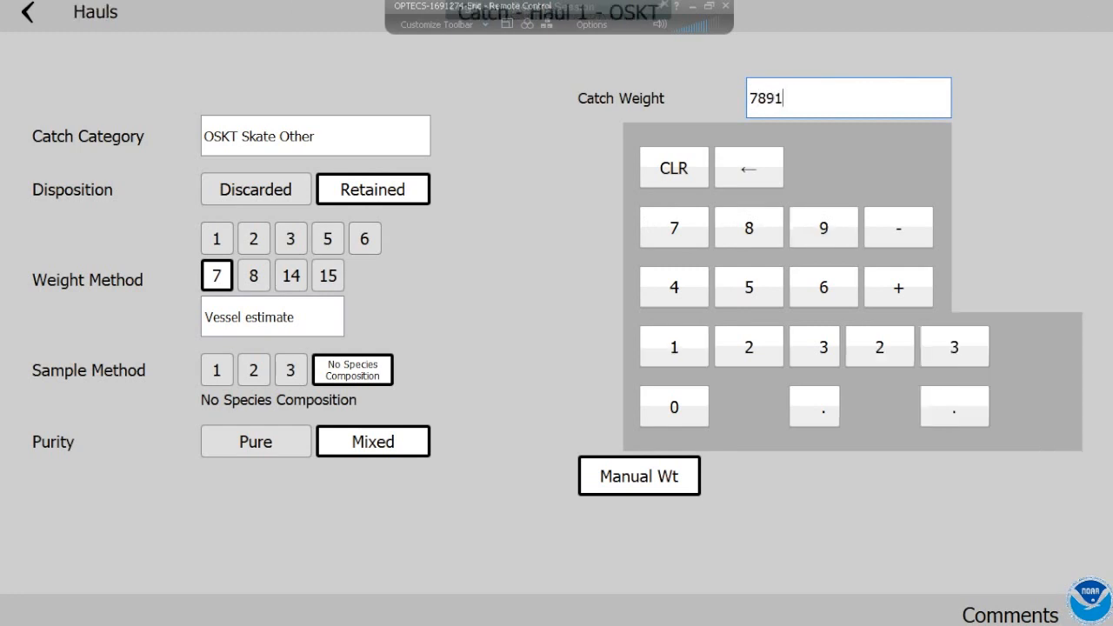
left_click(96, 12)
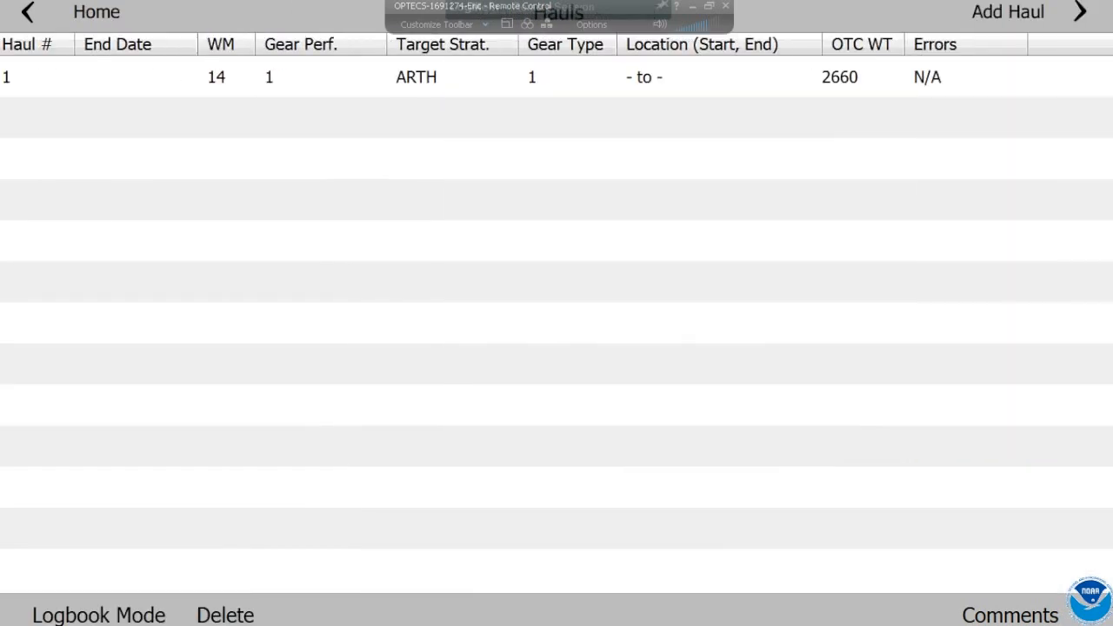
Add the comment "FGB COMMENT" in Logbook Mode and reopen the comments to check the saved entry
left_click(98, 614)
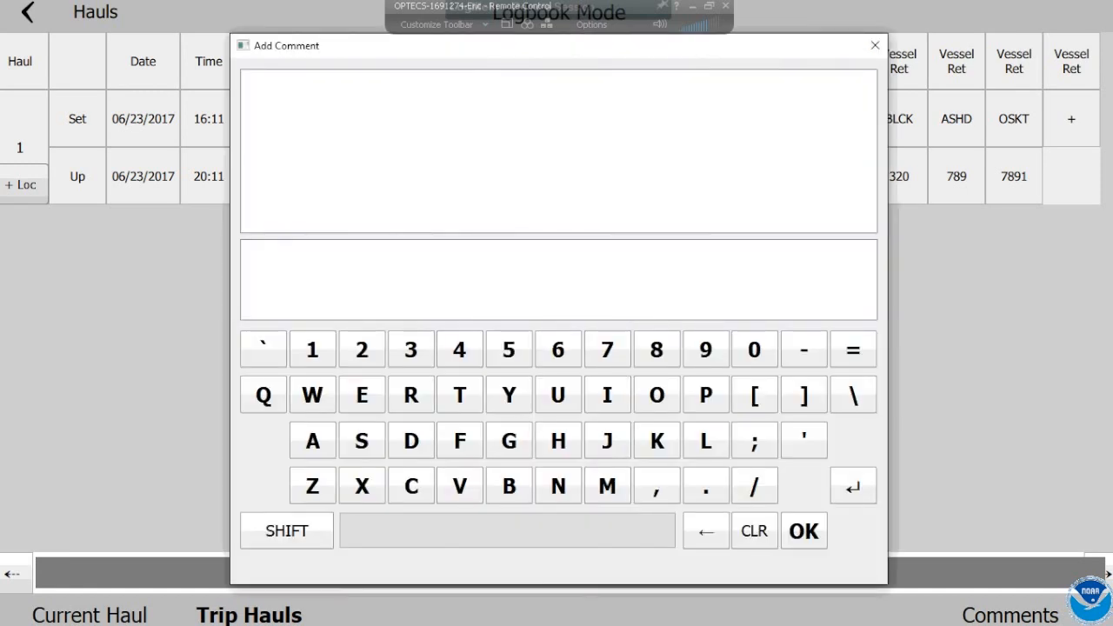
left_click(460, 440)
left_click(508, 441)
left_click(509, 486)
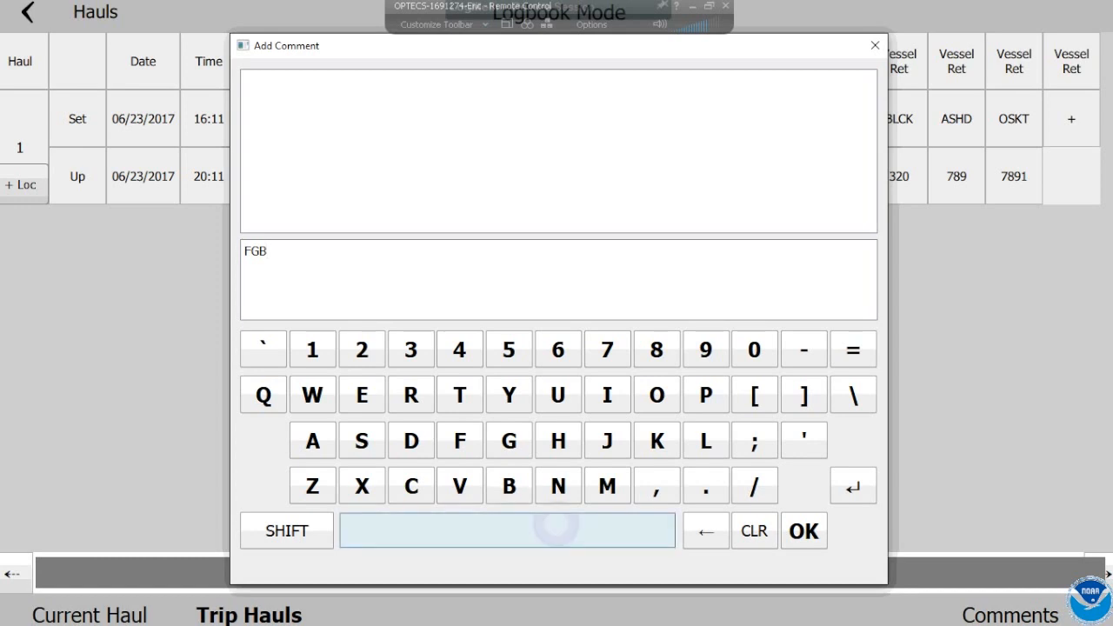
left_click(551, 531)
type("C")
left_click(656, 394)
type("MMENT")
left_click(803, 532)
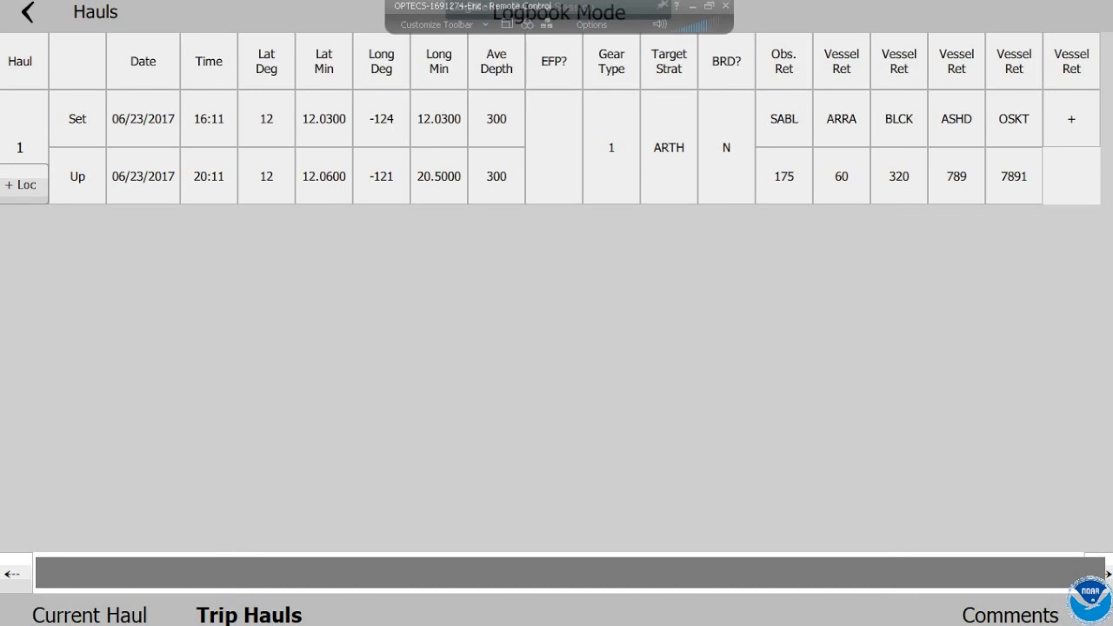
left_click(1010, 615)
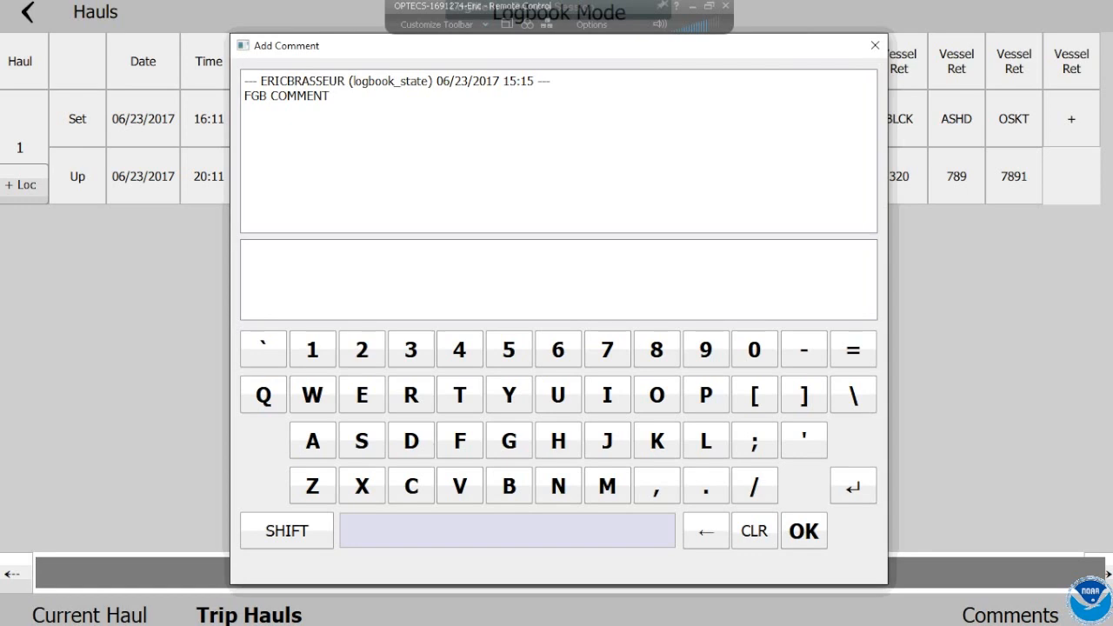
key("Escape")
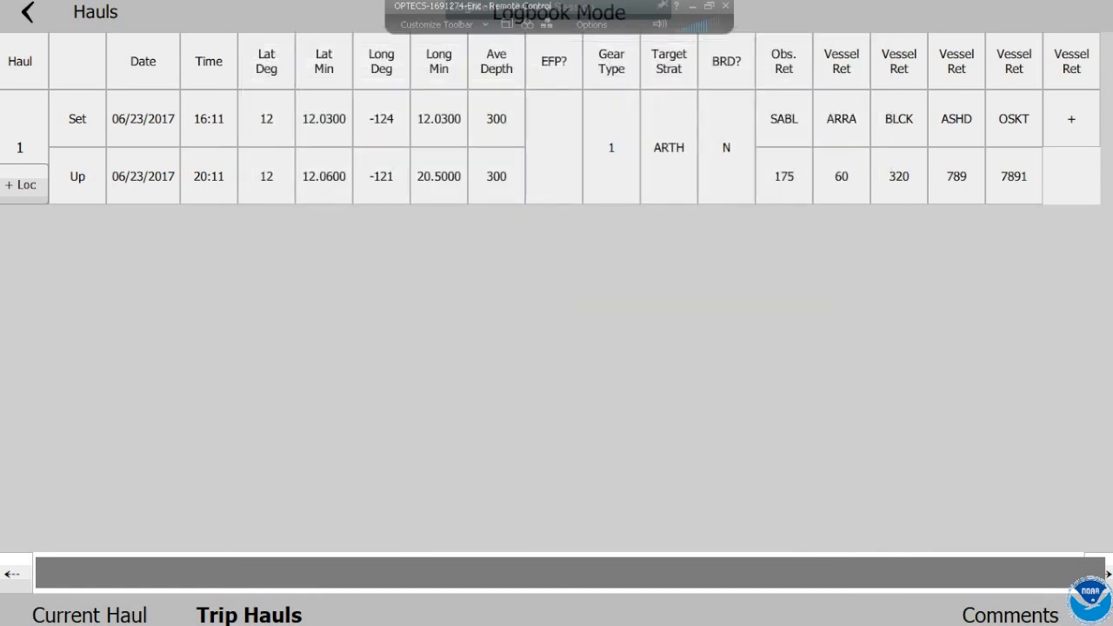
Open the biospecimens of Haul 1's discarded PHLB catch with weight method 9
left_click(97, 615)
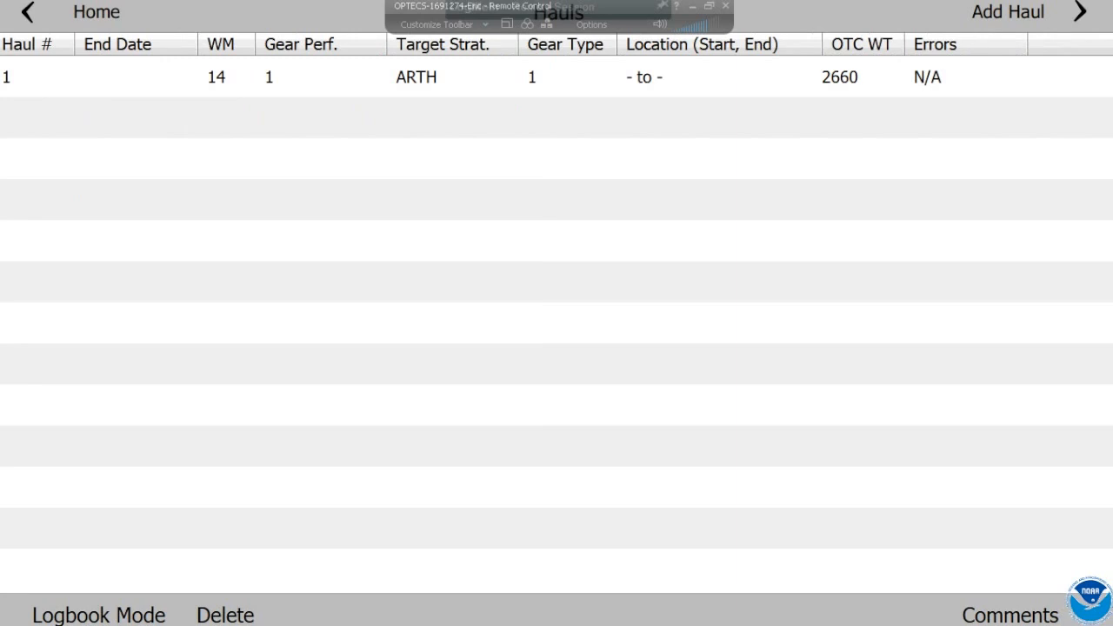
left_click(416, 77)
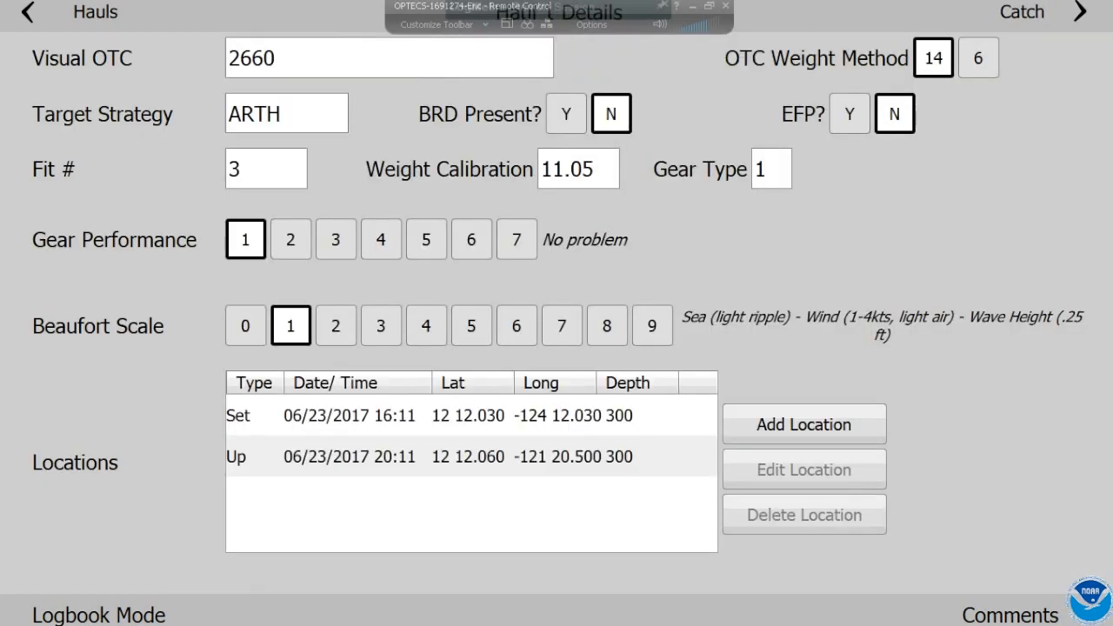
left_click(1042, 12)
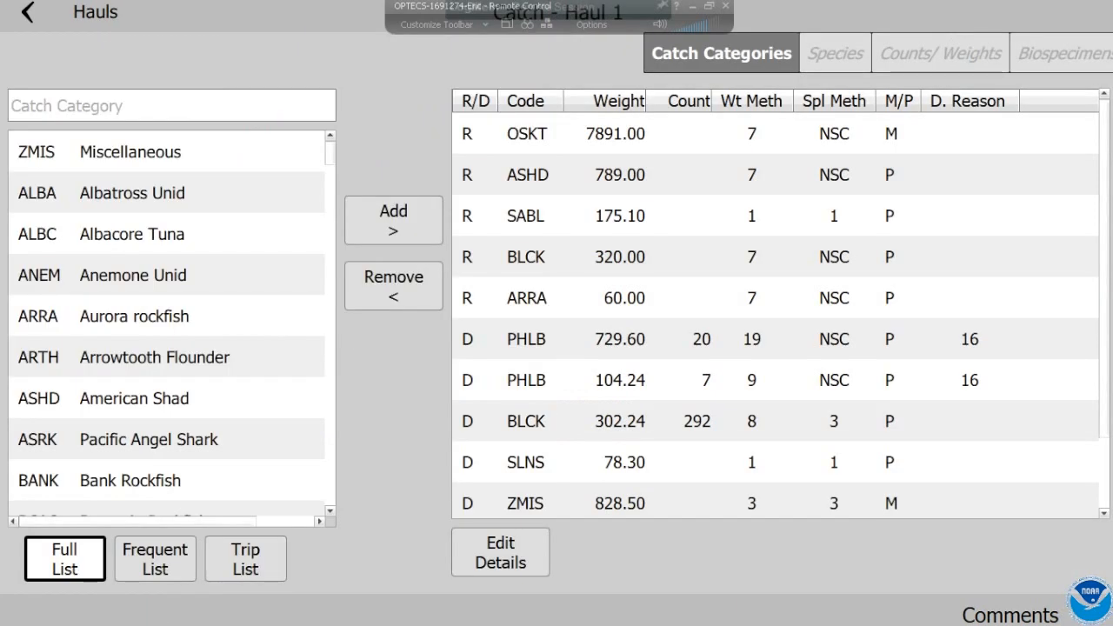
left_click(752, 380)
left_click(1065, 54)
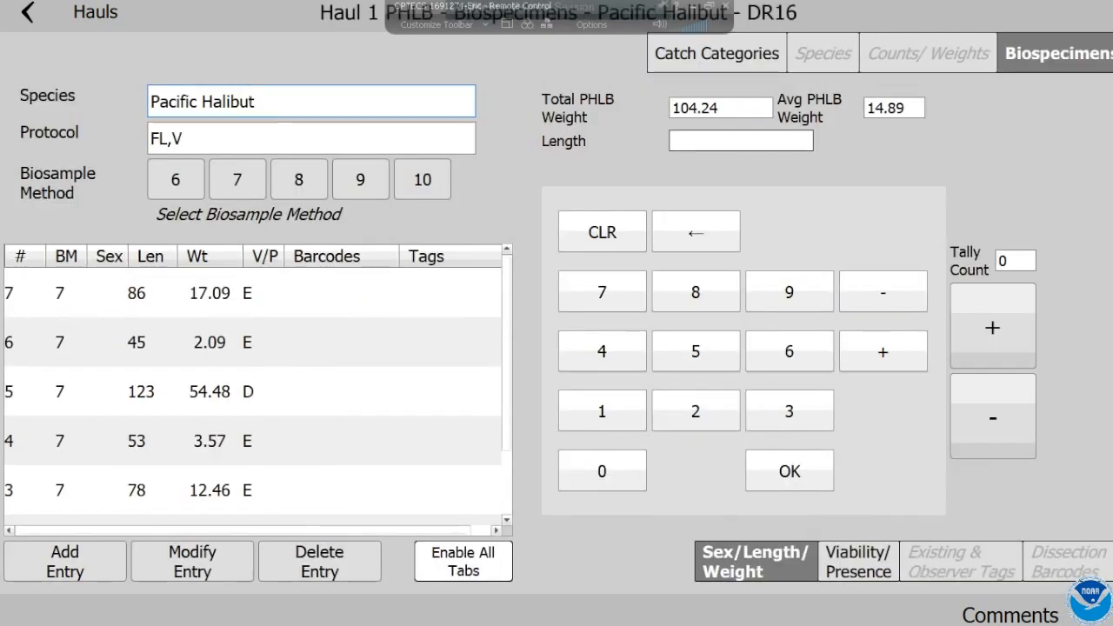
Add the comment "CHECK THIS" from the Pacific Halibut biospecimens and reopen the comments to review the saved entry
left_click(1010, 615)
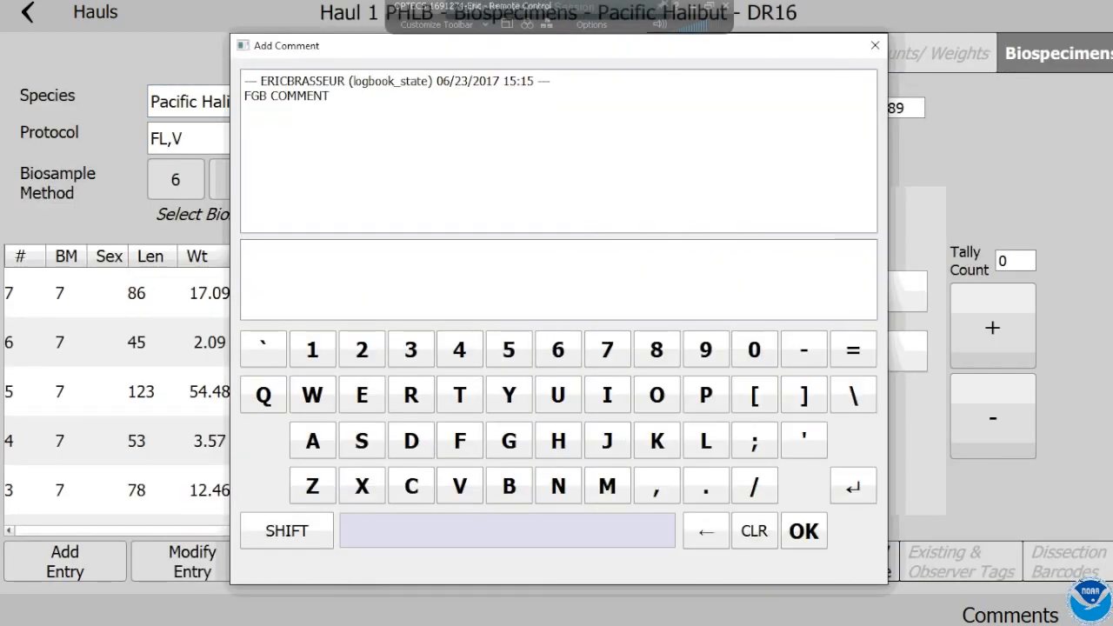
left_click(411, 486)
left_click(558, 441)
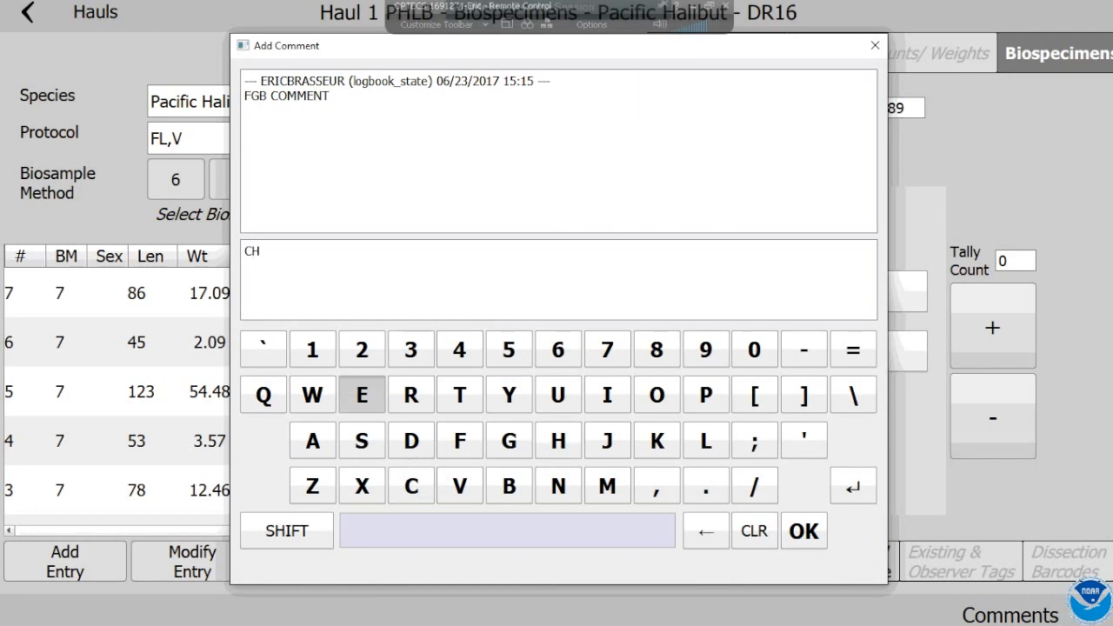
left_click(361, 395)
left_click(410, 486)
left_click(558, 440)
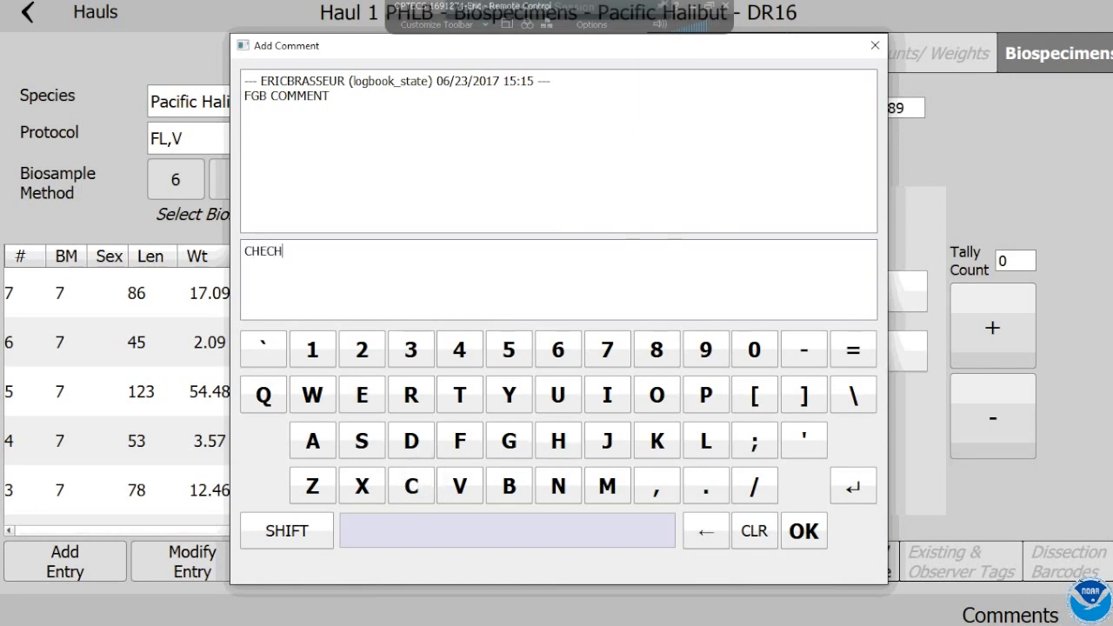
left_click(706, 530)
left_click(656, 440)
left_click(803, 531)
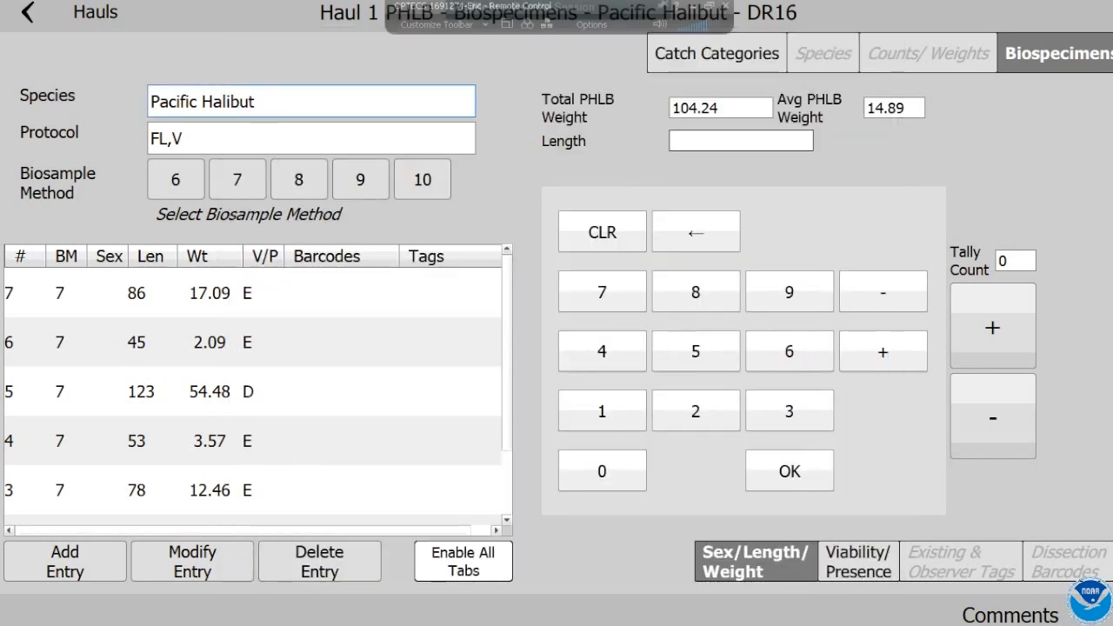
left_click(1009, 615)
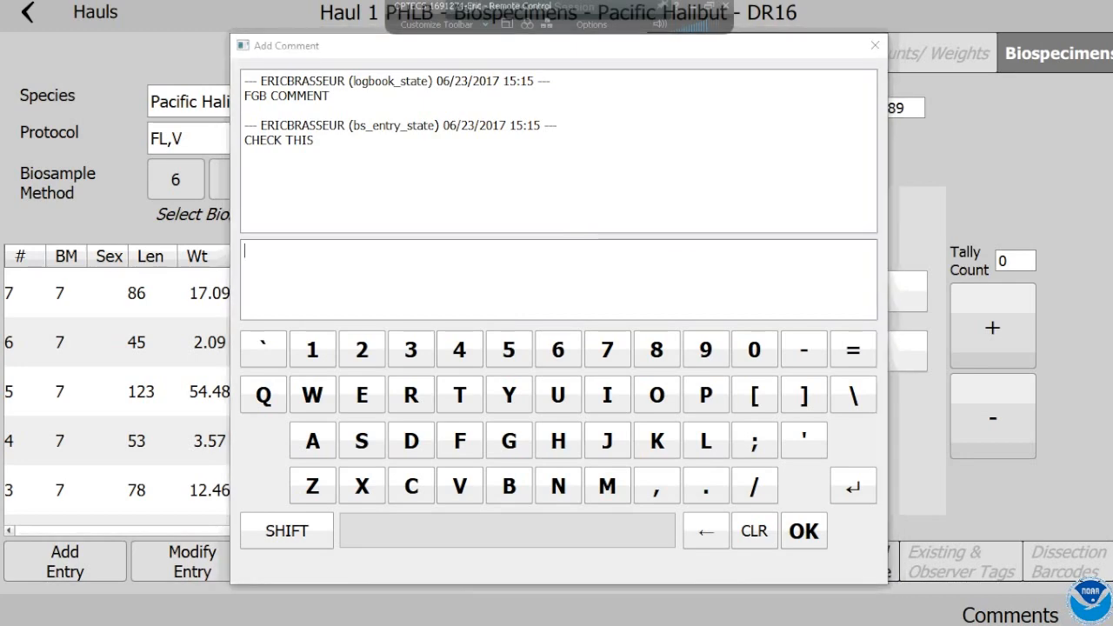
left_click(874, 45)
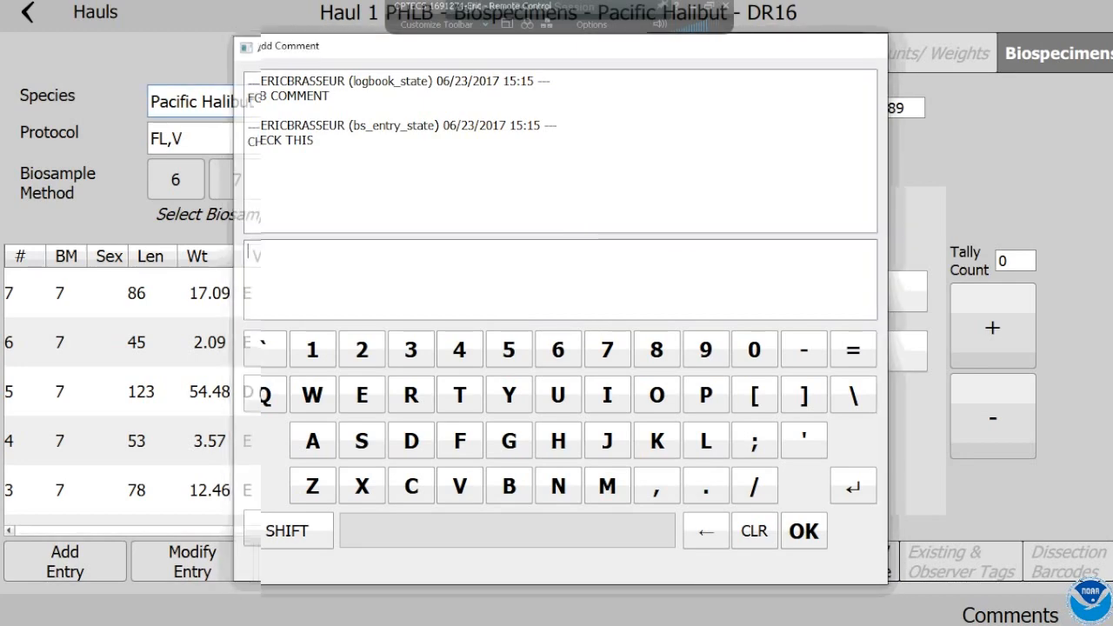
Review the species, counts and weights, and Dungeness Crab biospecimens of Haul 1's discarded ZMIS catch with weight method 3
left_click(715, 53)
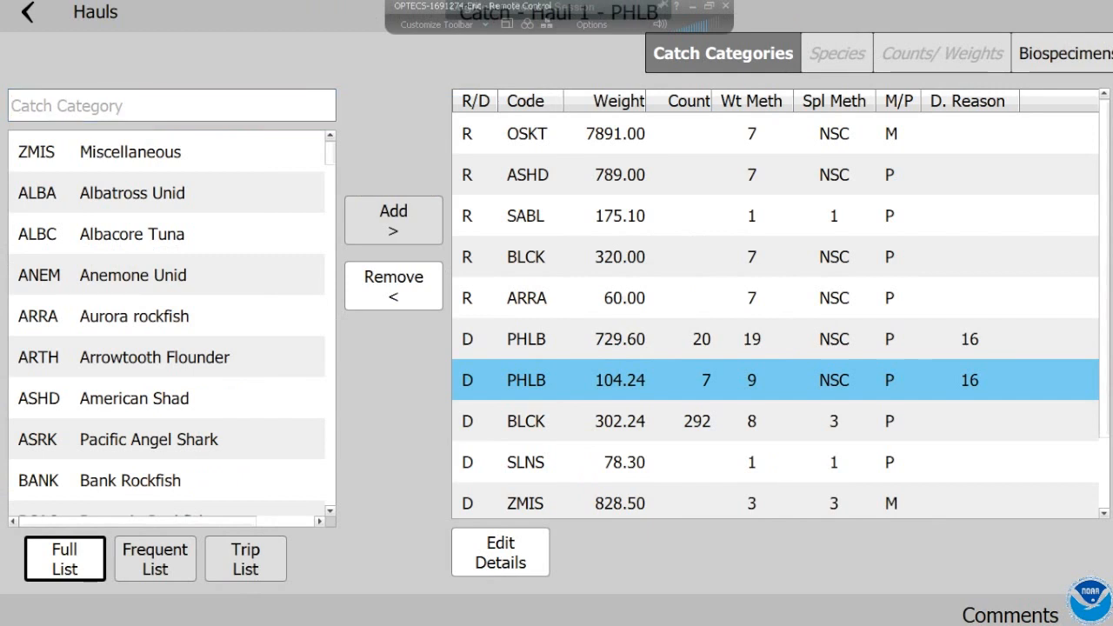
scroll(775, 304, "down", 2)
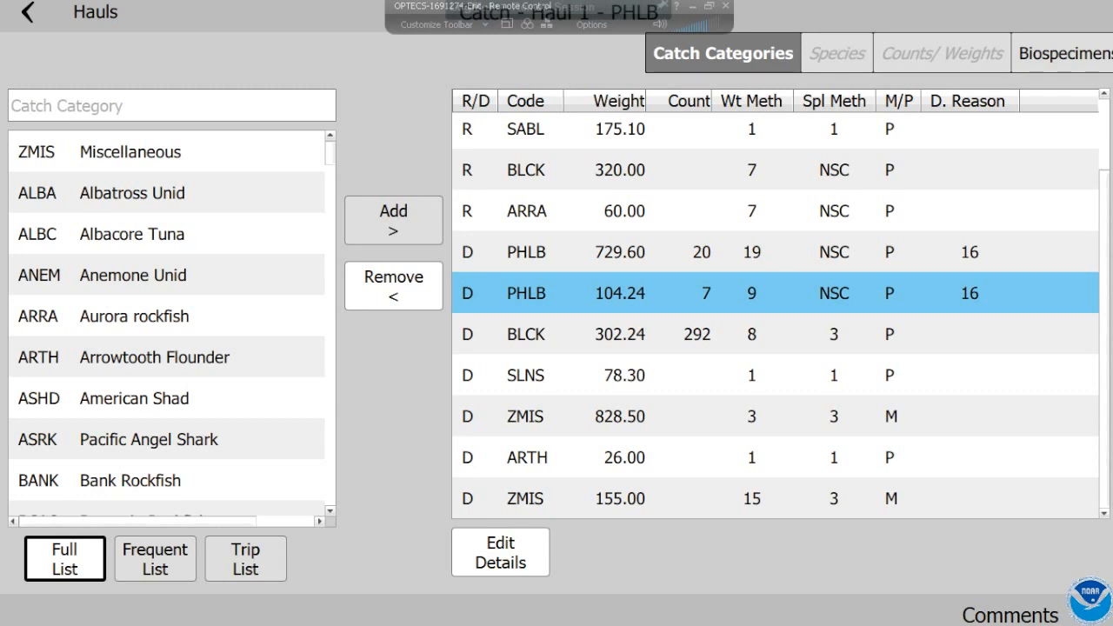
left_click(775, 498)
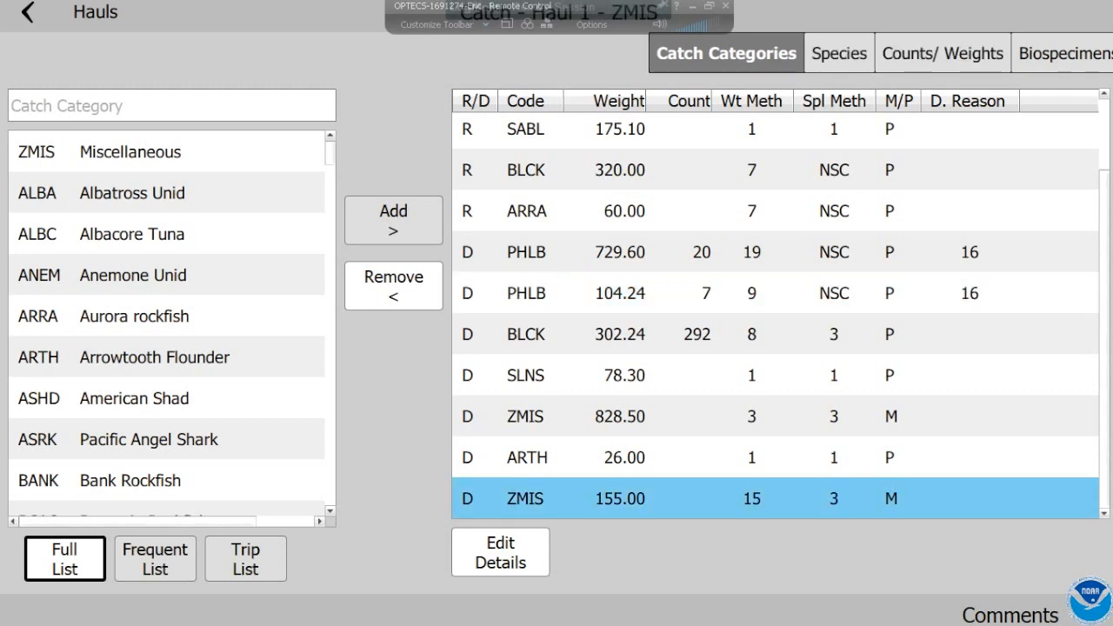
left_click(774, 417)
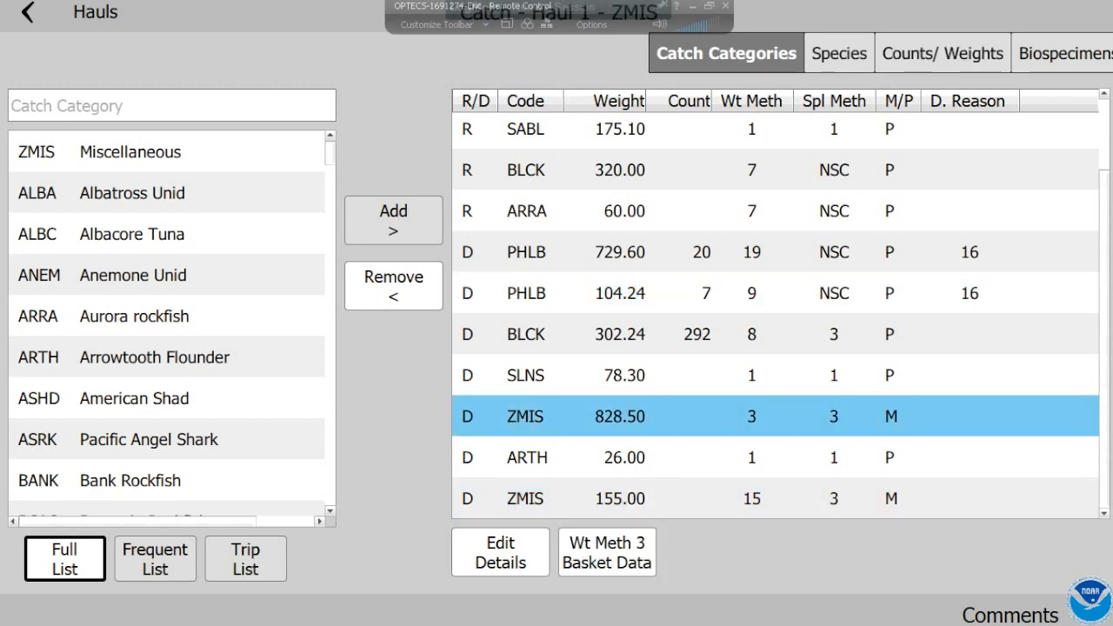
left_click(942, 54)
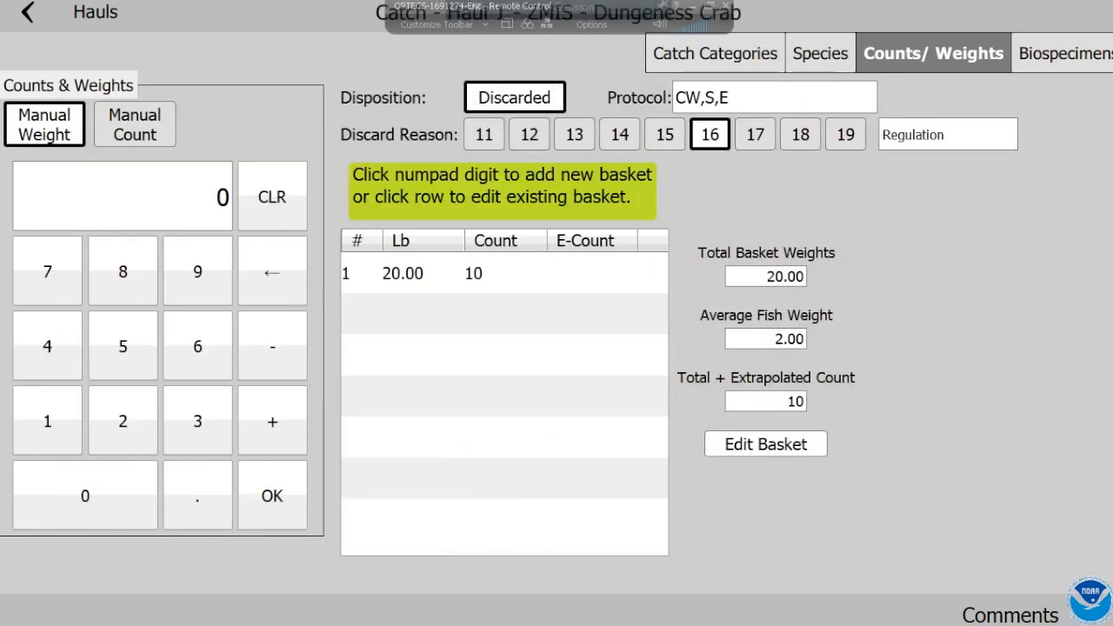
left_click(837, 54)
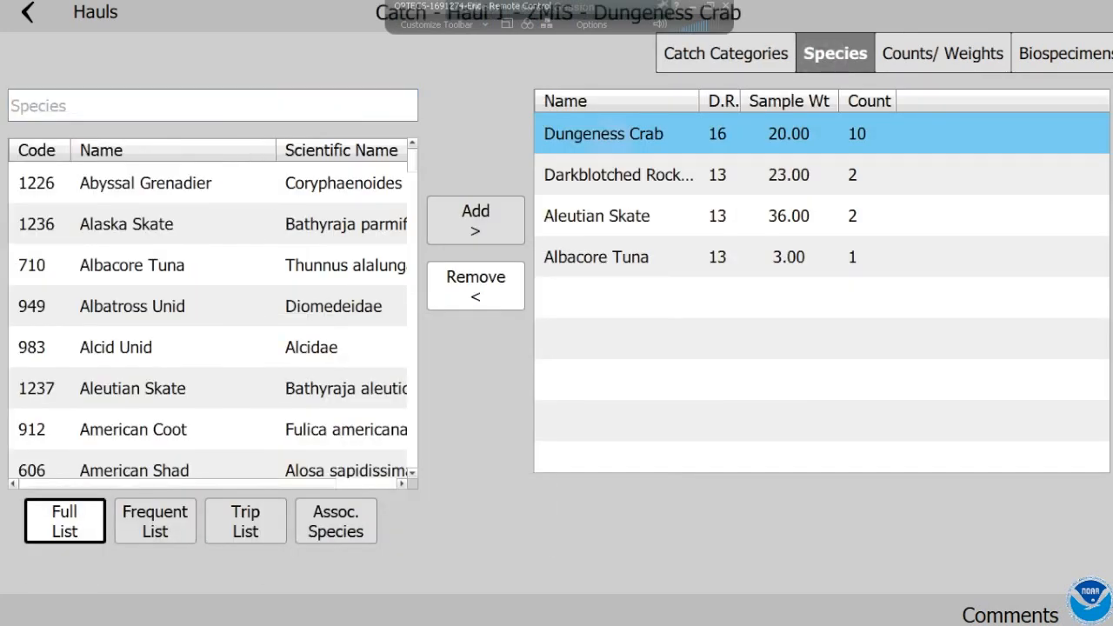
left_click(1063, 54)
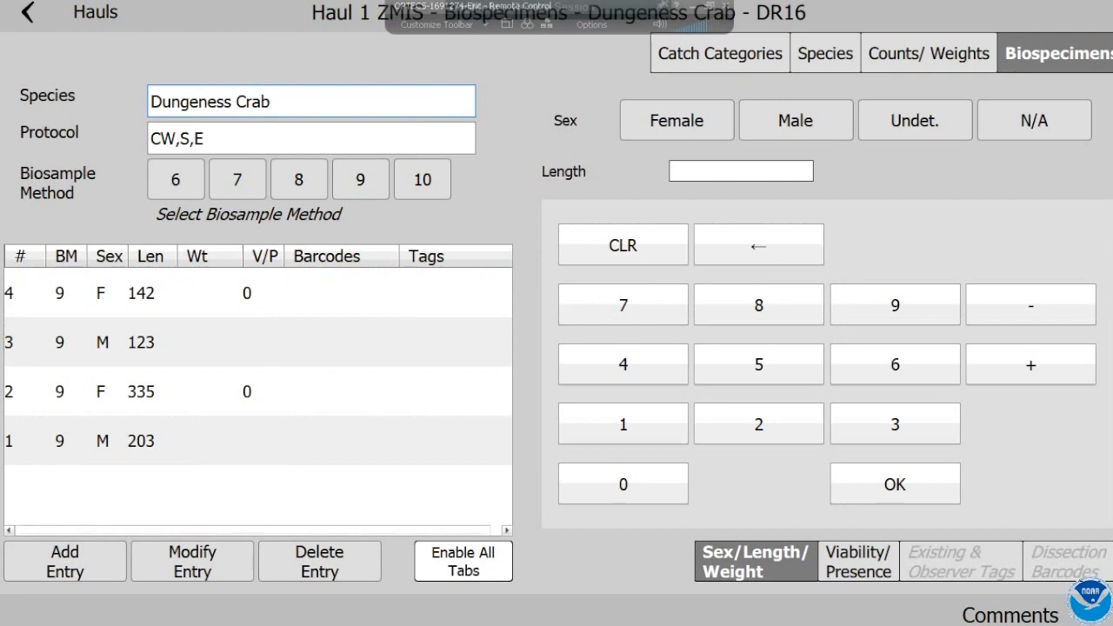
Add a comment starting with "NEED TO ADD DECIMA" from the Dungeness Crab biospecimens
left_click(1010, 615)
left_click(559, 486)
left_click(362, 396)
left_click(362, 396)
left_click(410, 441)
left_click(507, 530)
left_click(459, 395)
left_click(656, 395)
left_click(507, 530)
left_click(312, 441)
left_click(410, 441)
left_click(410, 441)
left_click(507, 530)
left_click(410, 441)
left_click(361, 396)
left_click(410, 486)
left_click(607, 395)
left_click(607, 486)
left_click(312, 441)
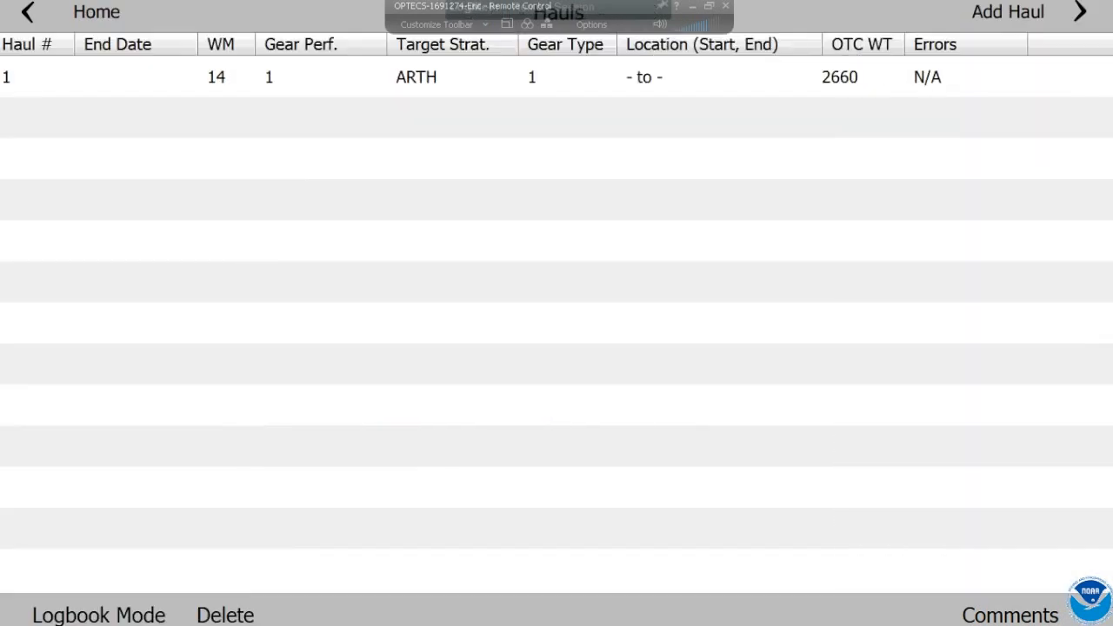
Look at the error reports for Trip 1 and return to the home screen
left_click(95, 12)
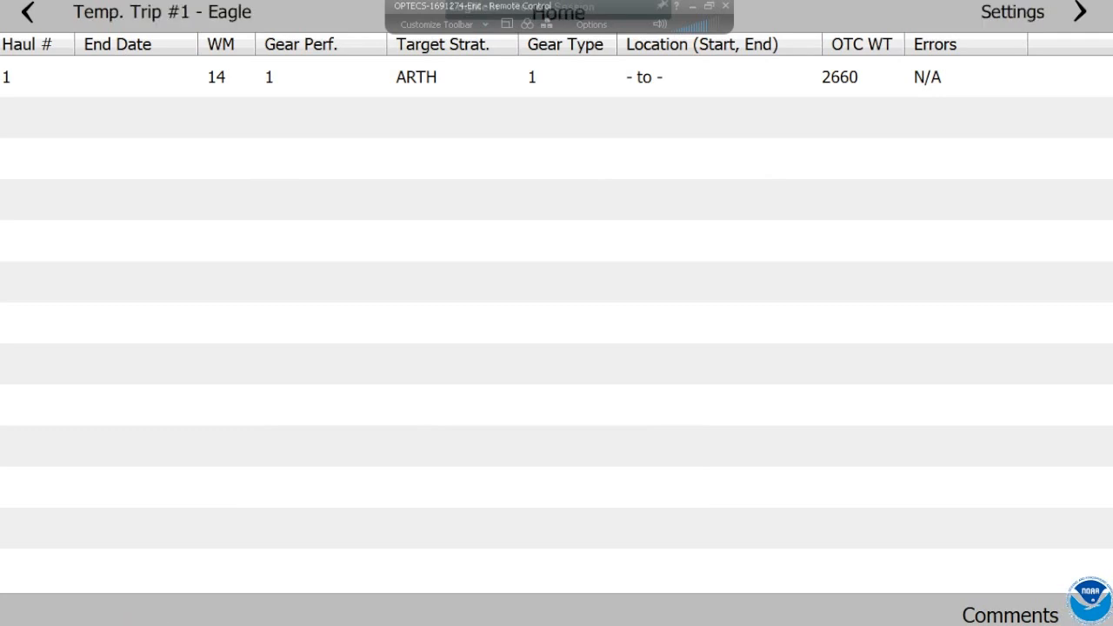
left_click(824, 176)
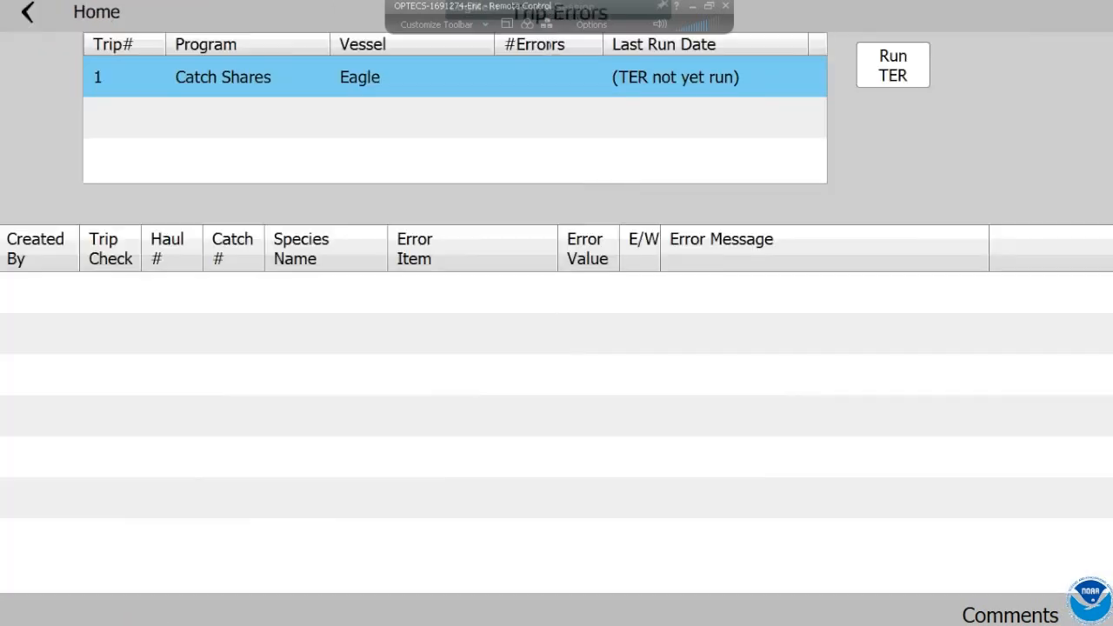
left_click(96, 12)
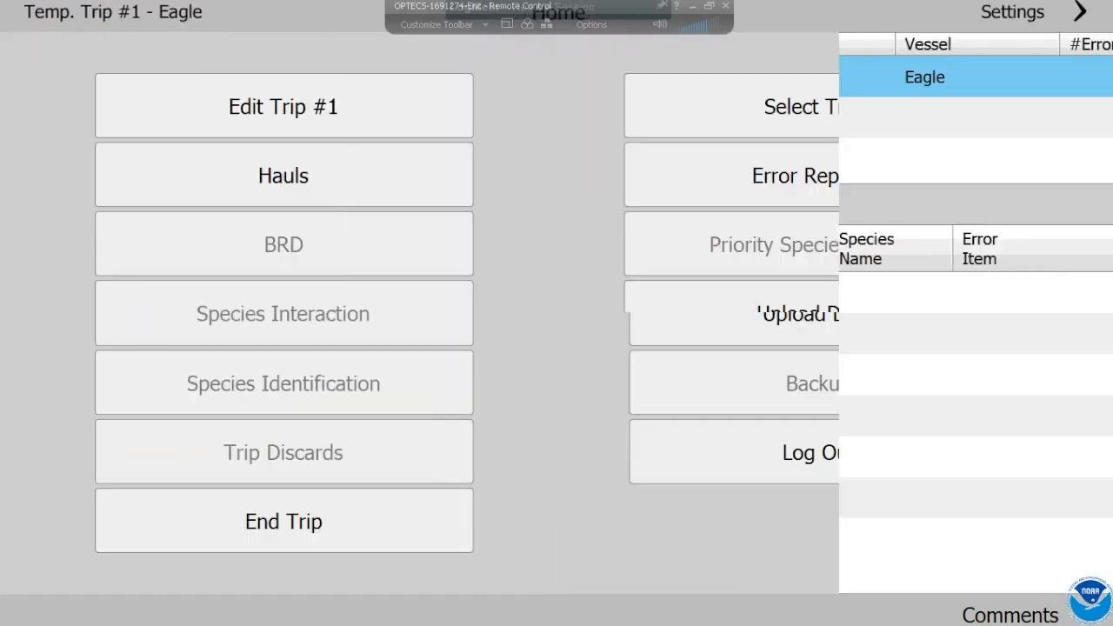
Start ending Trip 1, mark that no fish were processed during it, and choose WOC Trawl as the vessel logbook
left_click(294, 521)
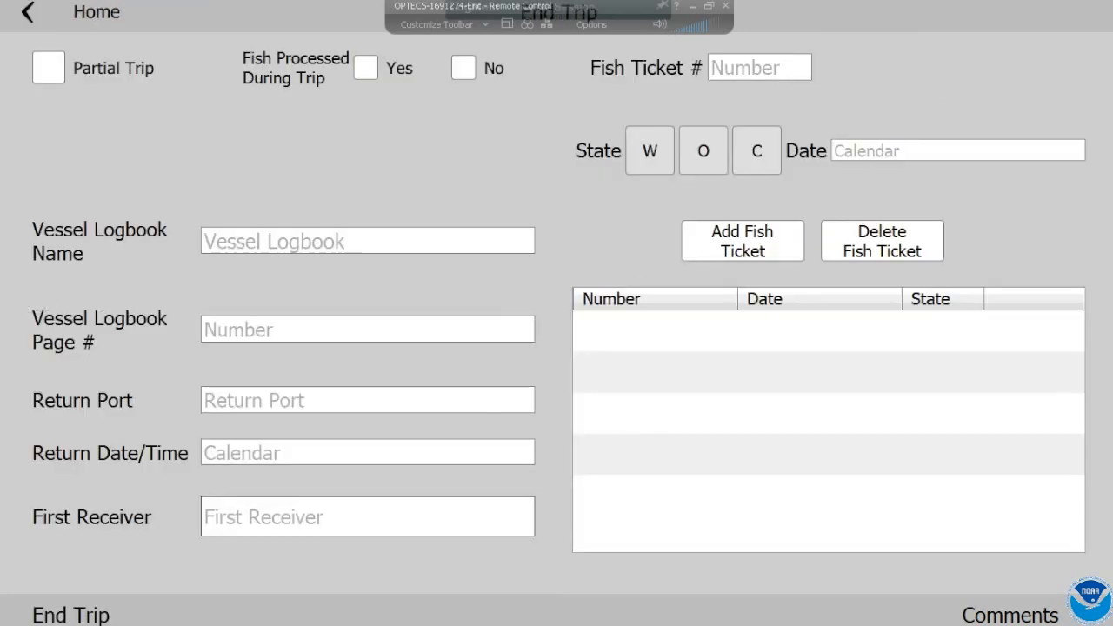
left_click(463, 68)
left_click(367, 241)
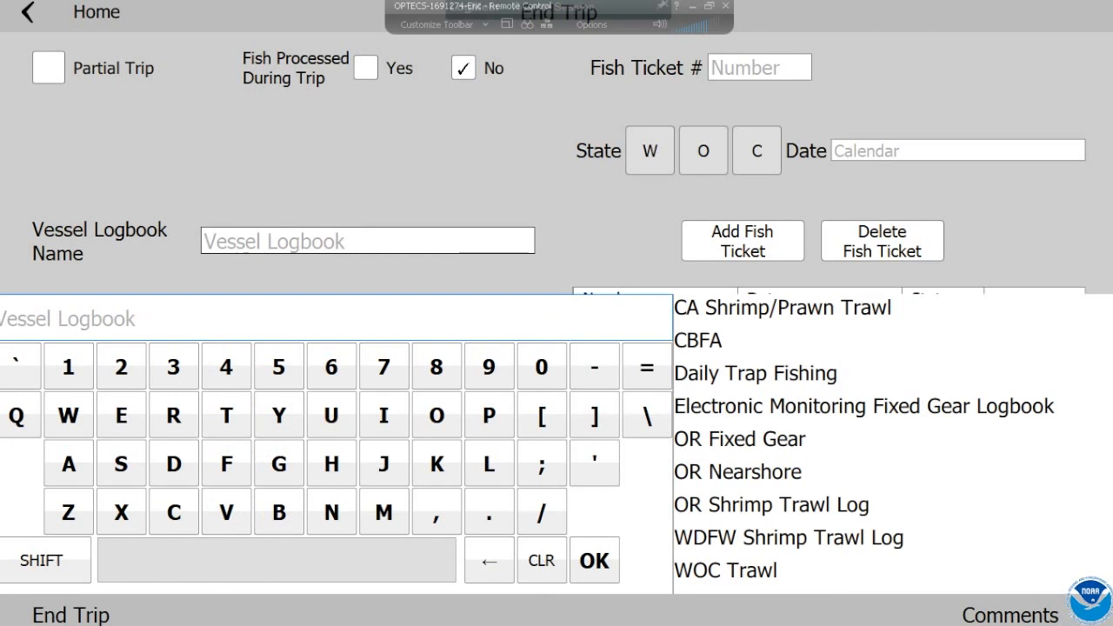
left_click(725, 570)
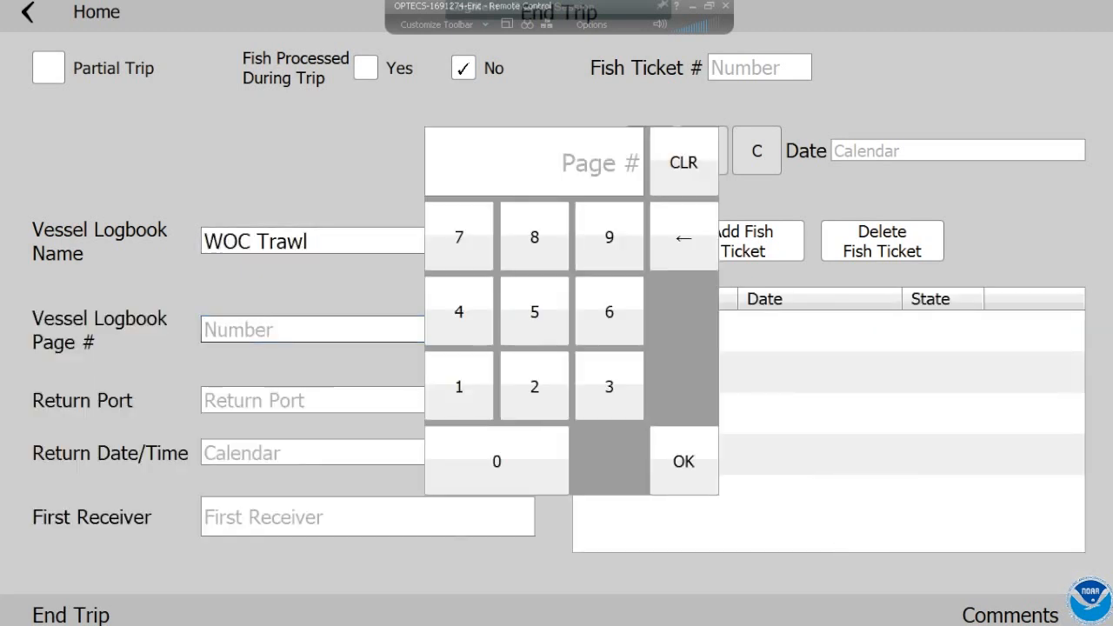
Set the vessel logbook page number to 123654
left_click(449, 382)
left_click(534, 387)
left_click(609, 386)
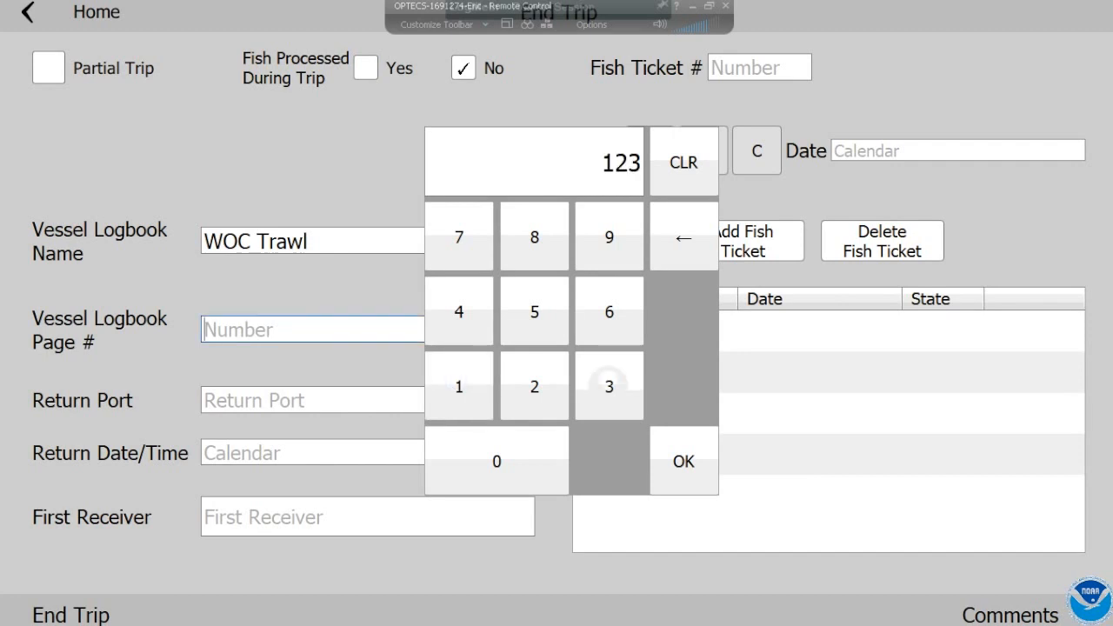
left_click(609, 311)
left_click(534, 312)
left_click(683, 460)
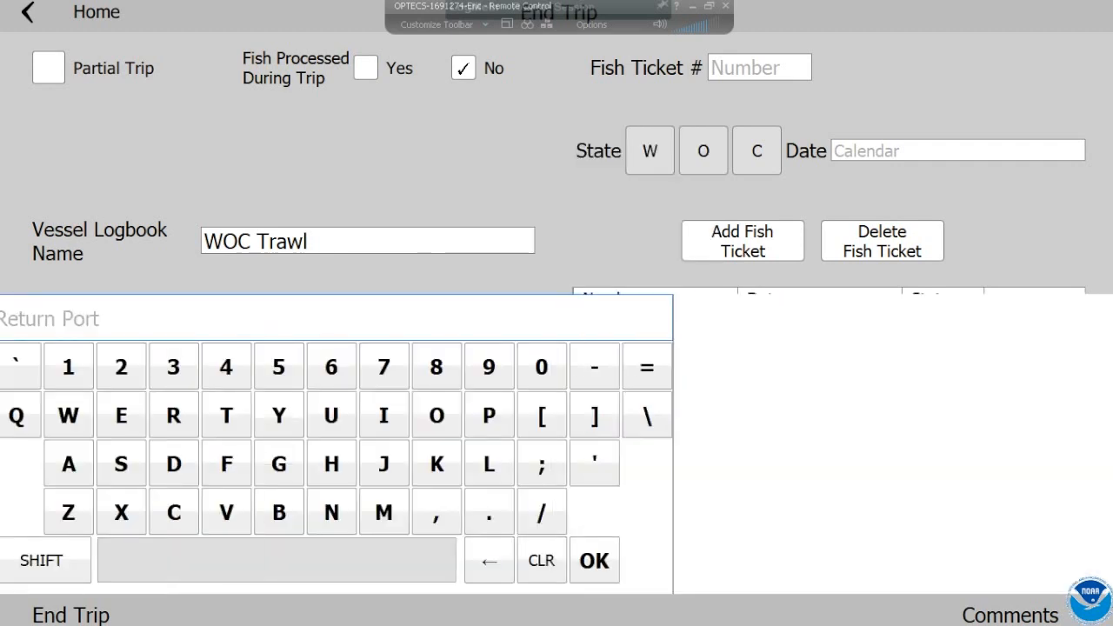
Set the return port to Newport and the return date and time to 06/24/2017 15:16
left_click(332, 512)
left_click(489, 561)
left_click(330, 513)
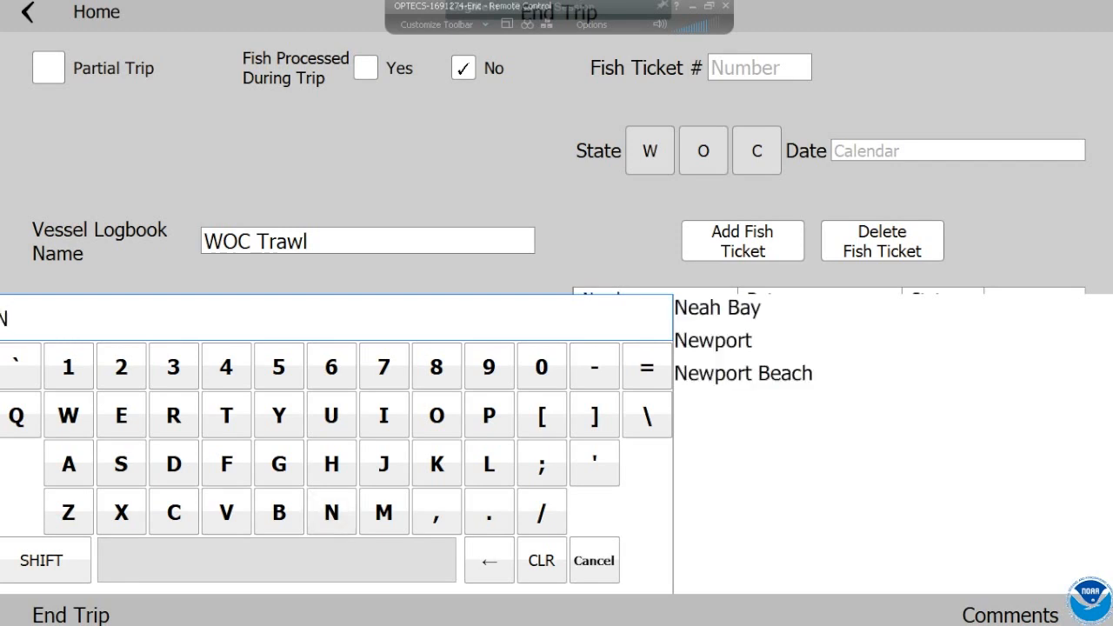
left_click(713, 340)
left_click(348, 452)
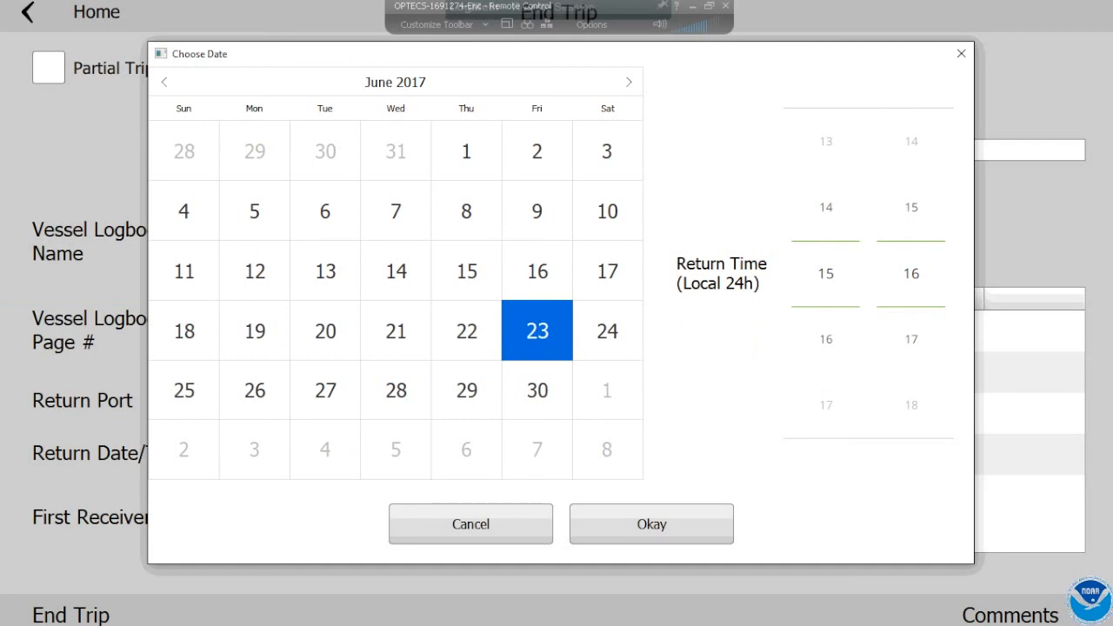
left_click(607, 332)
left_click(651, 523)
Choose Bornsteins NEWPORT as the first receiver
left_click(365, 518)
left_click(279, 513)
left_click(436, 416)
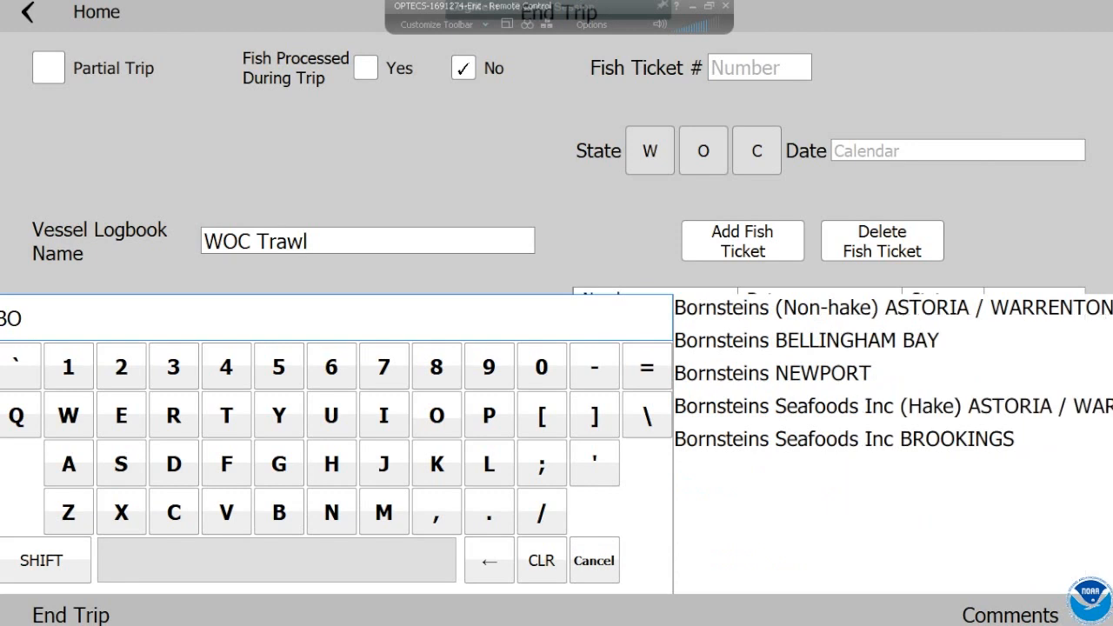
left_click(772, 373)
Enter 123456 as the fish ticket number
left_click(759, 68)
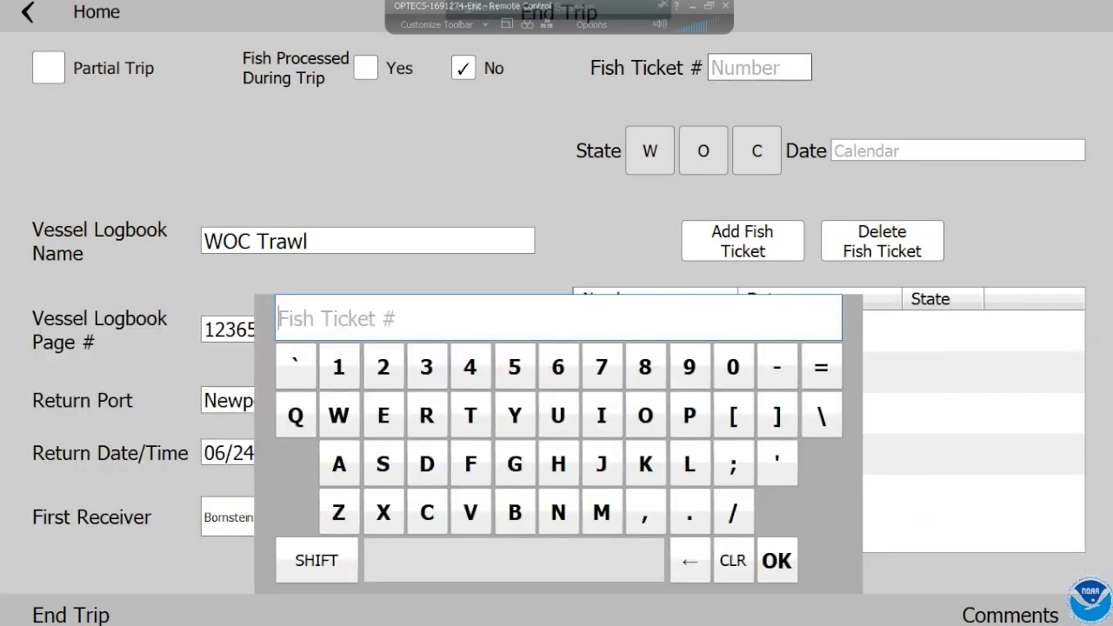
left_click(339, 367)
left_click(382, 366)
left_click(426, 367)
left_click(470, 367)
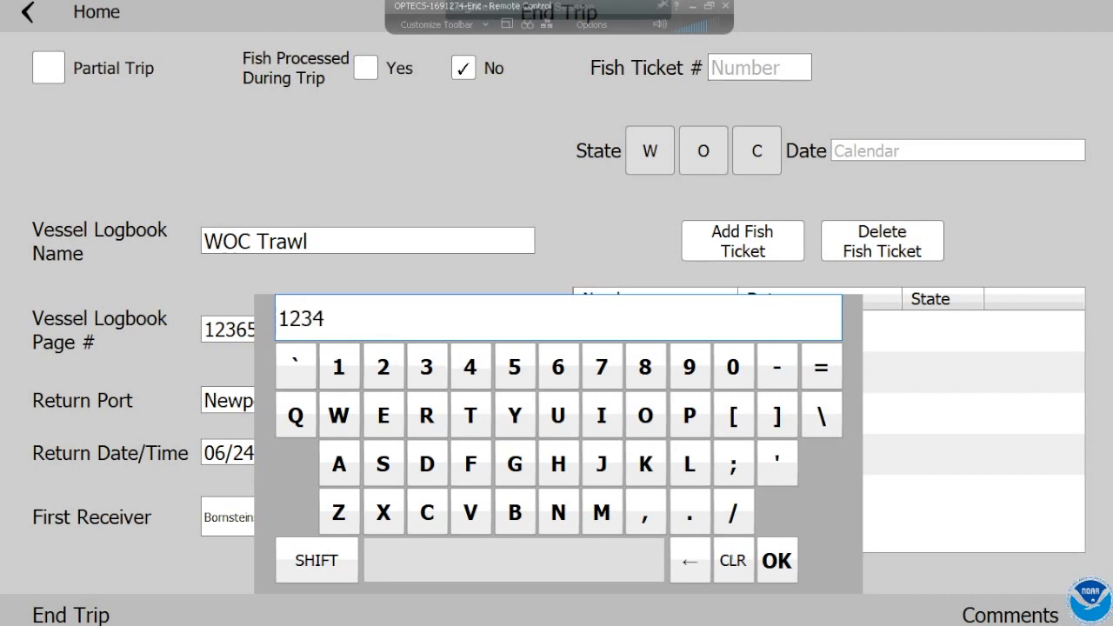
left_click(514, 367)
left_click(558, 367)
left_click(776, 560)
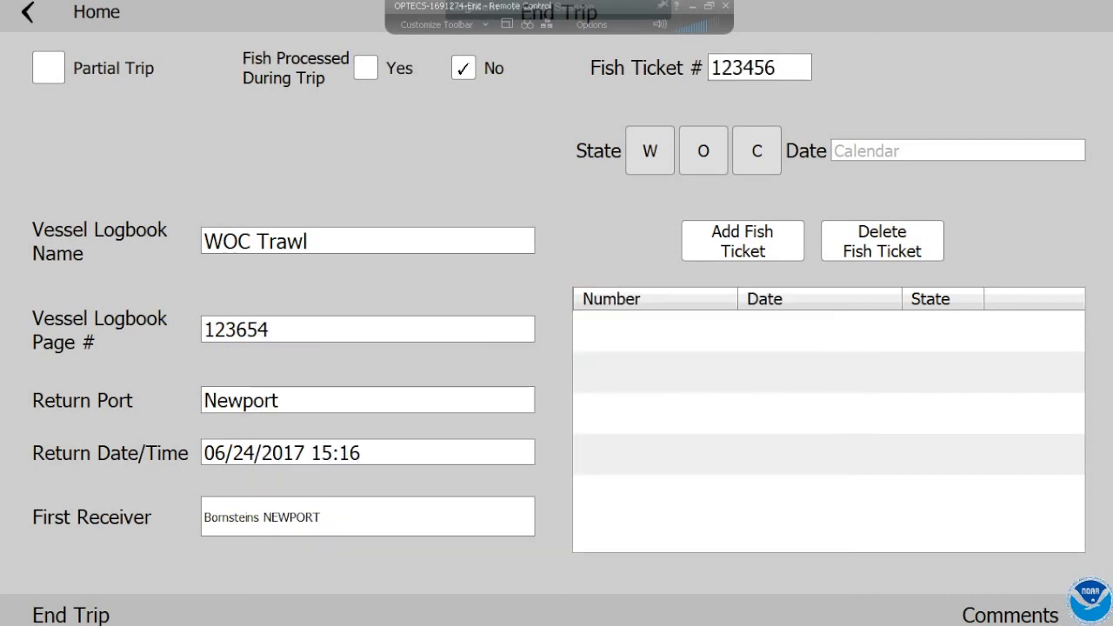
Set the fish ticket's state to O and its date to 6/25/2017, and add the ticket to the trip
left_click(702, 150)
left_click(957, 151)
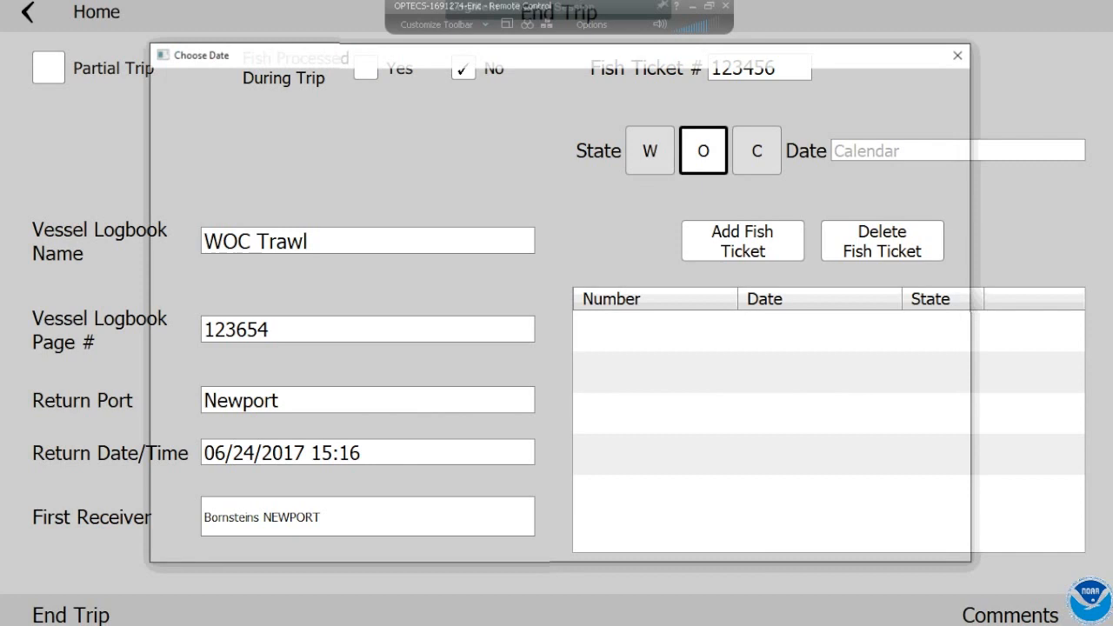
left_click(184, 390)
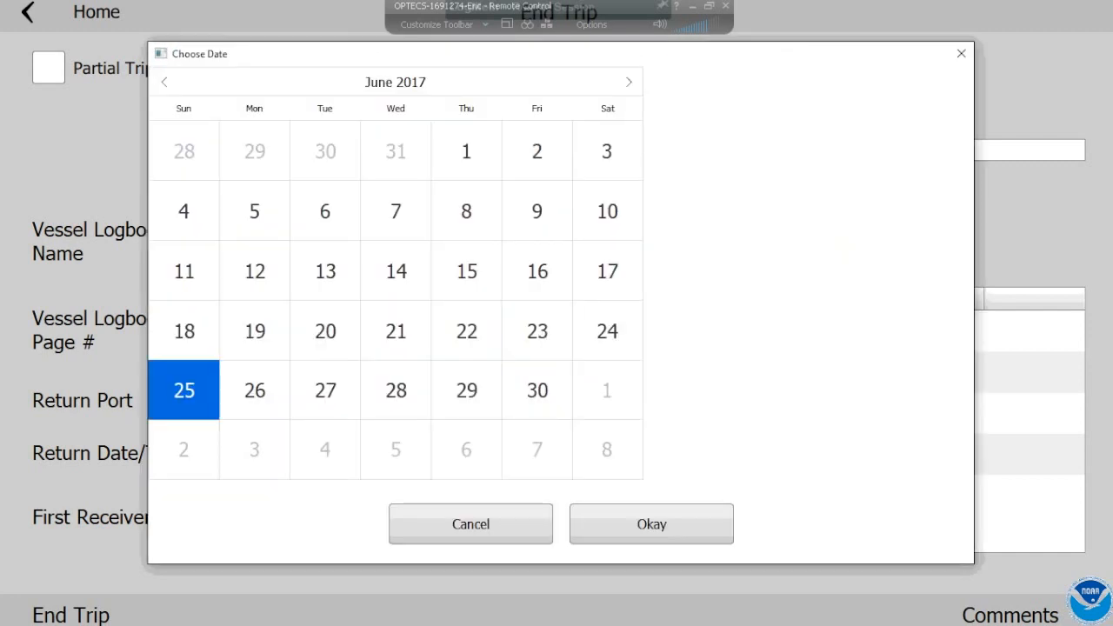
left_click(651, 523)
left_click(742, 241)
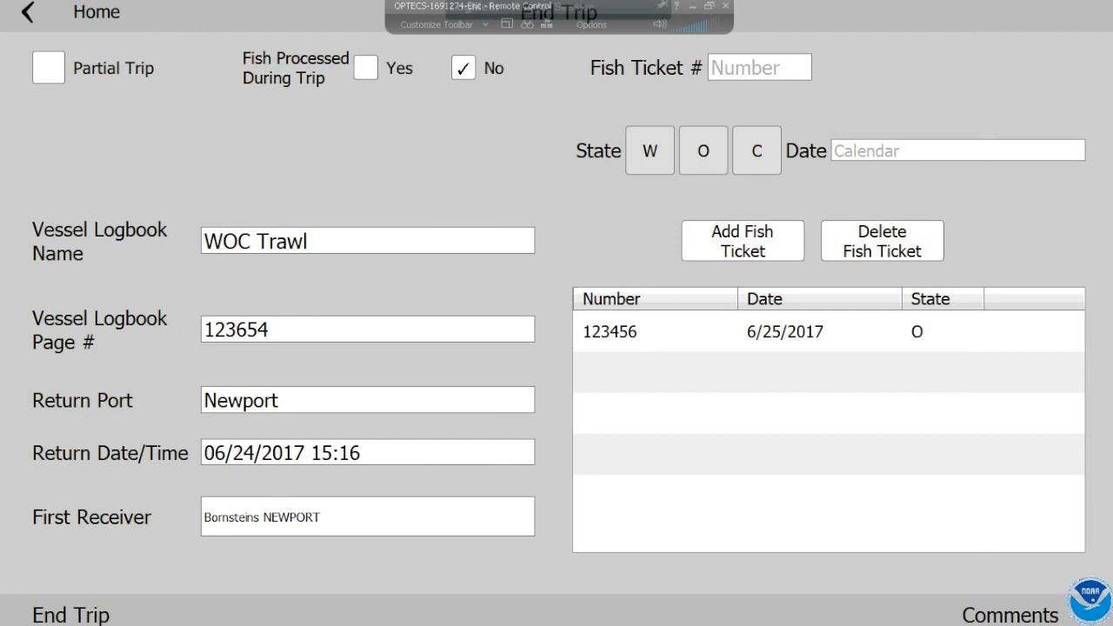
Run the trip error report (TER) for Trip 1 and agree to evaluate the changed trip checks
left_click(95, 12)
left_click(822, 177)
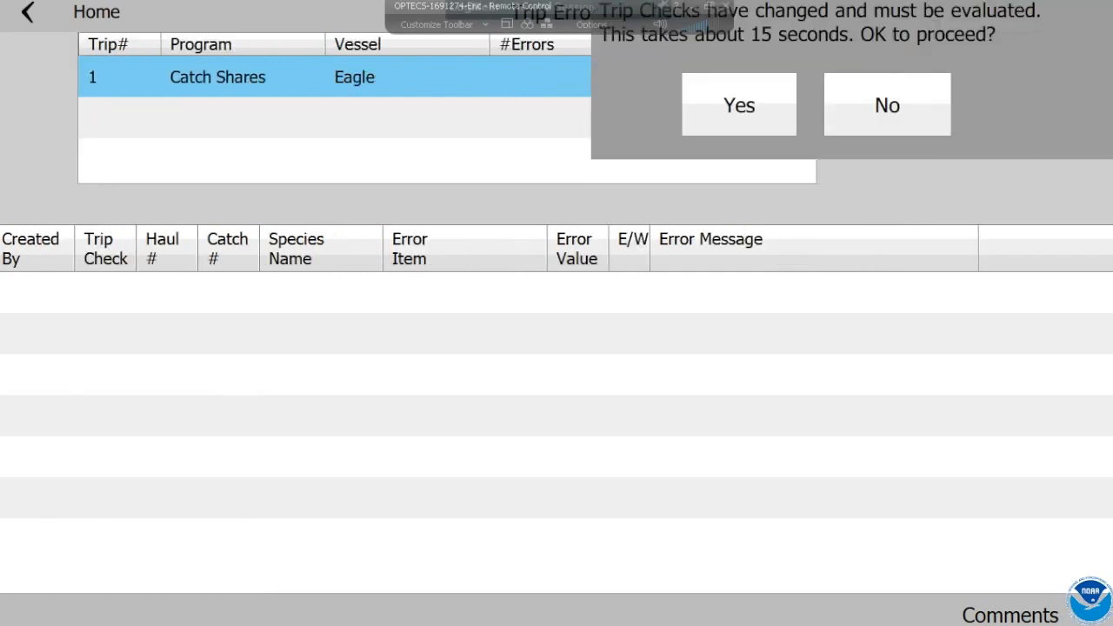
left_click(739, 105)
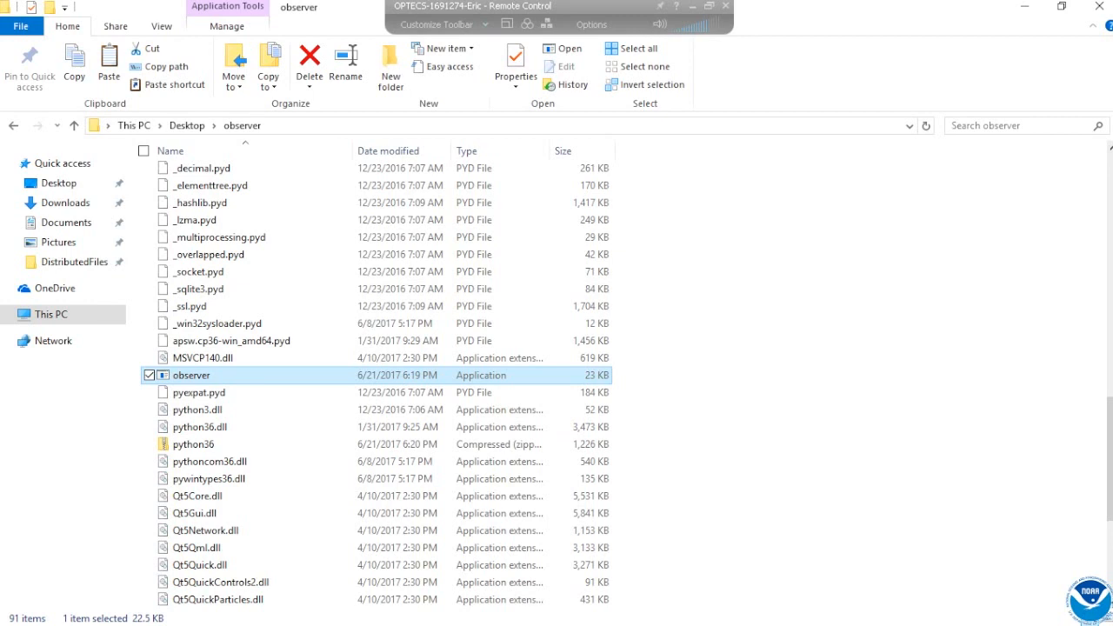
Close the extra DistributedFiles folder windows and switch back to the trip errors in OPTECS
key("super+a")
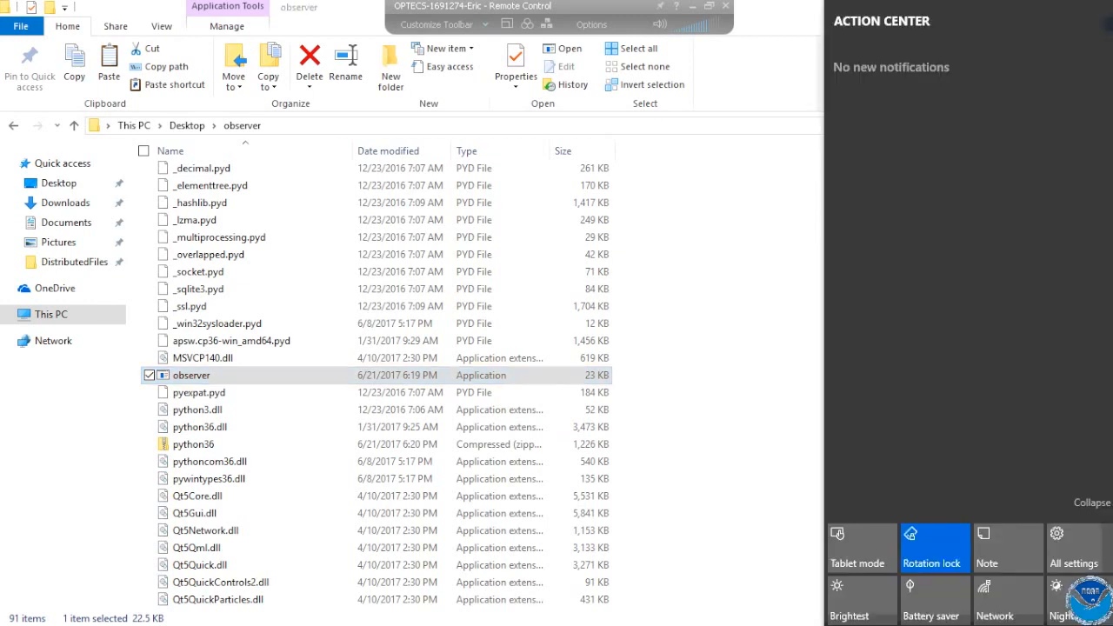
left_click(722, 374)
left_click_drag(1109, 461, 1109, 535)
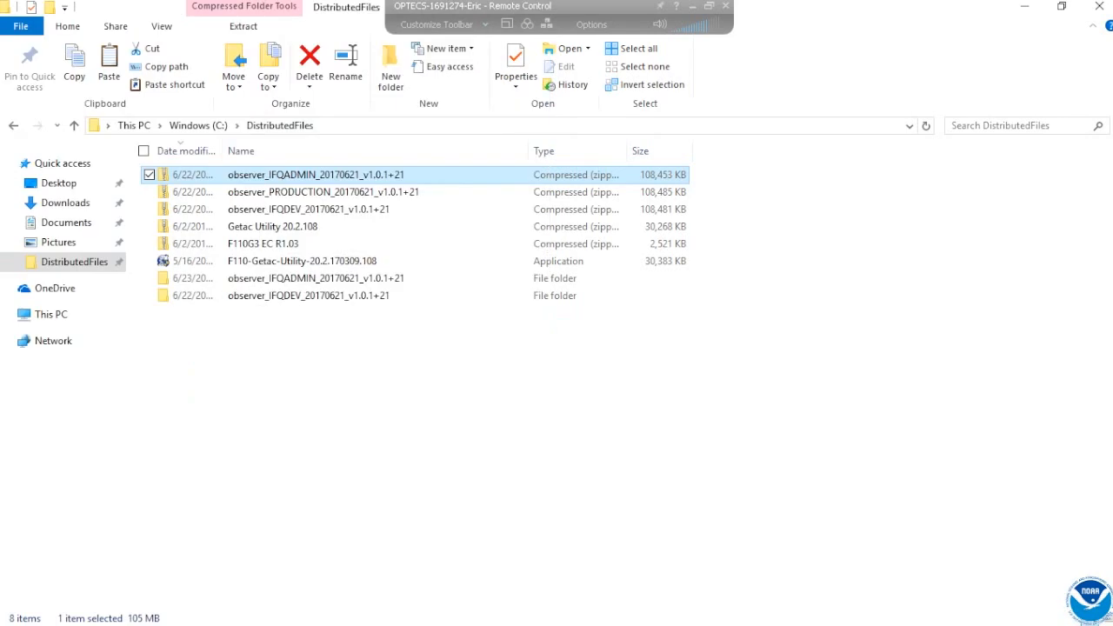
key("super+Tab")
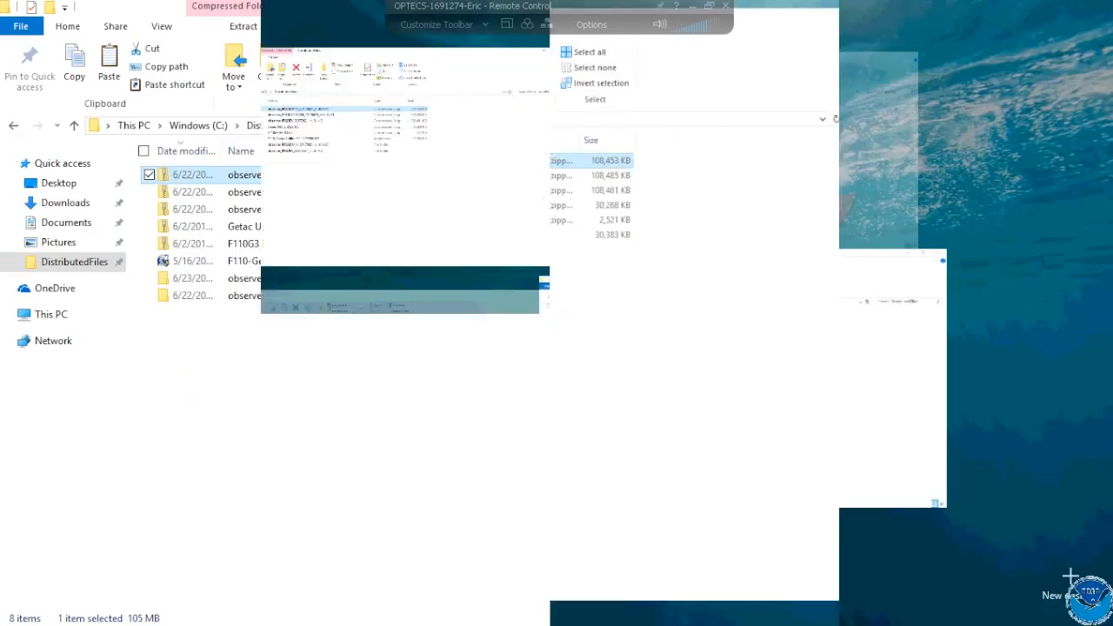
left_click(910, 275)
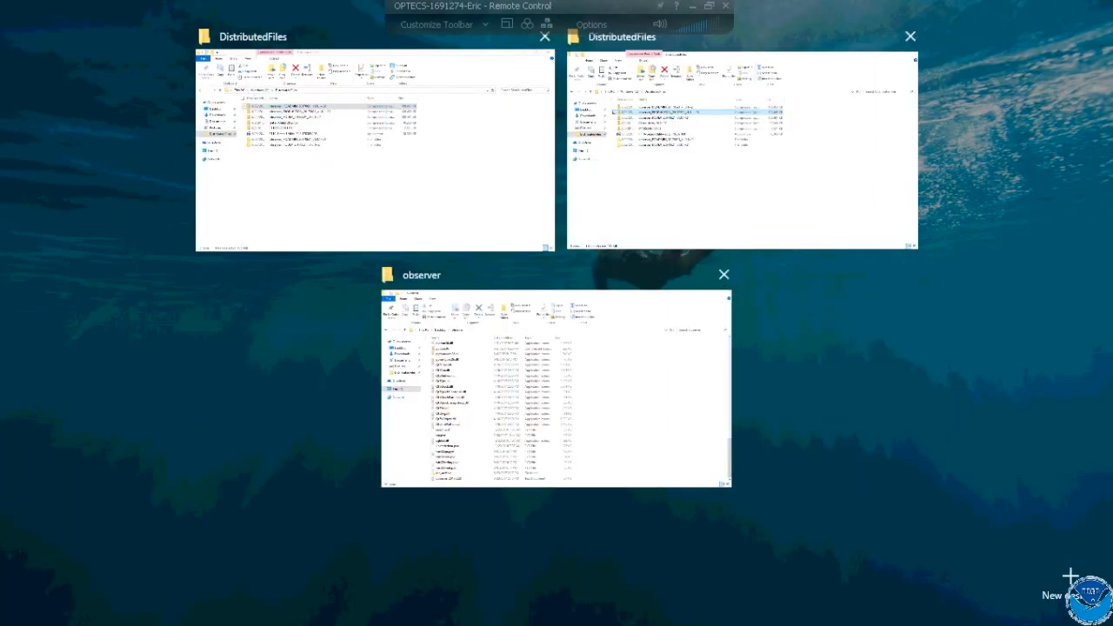
left_click(910, 37)
left_click(556, 152)
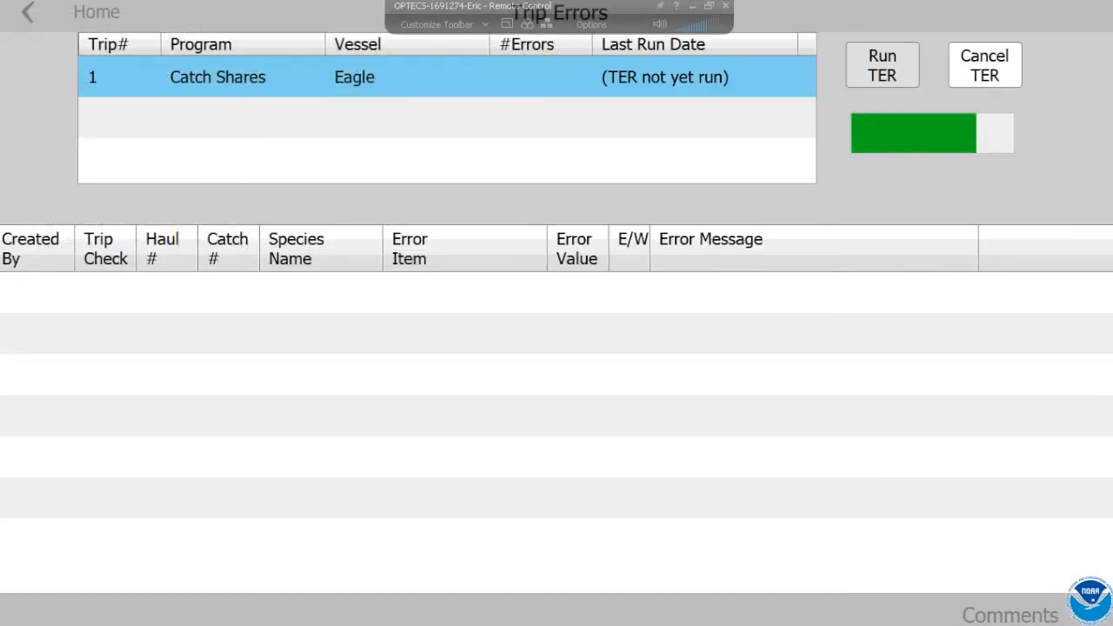
key("super+a")
key("super+a")
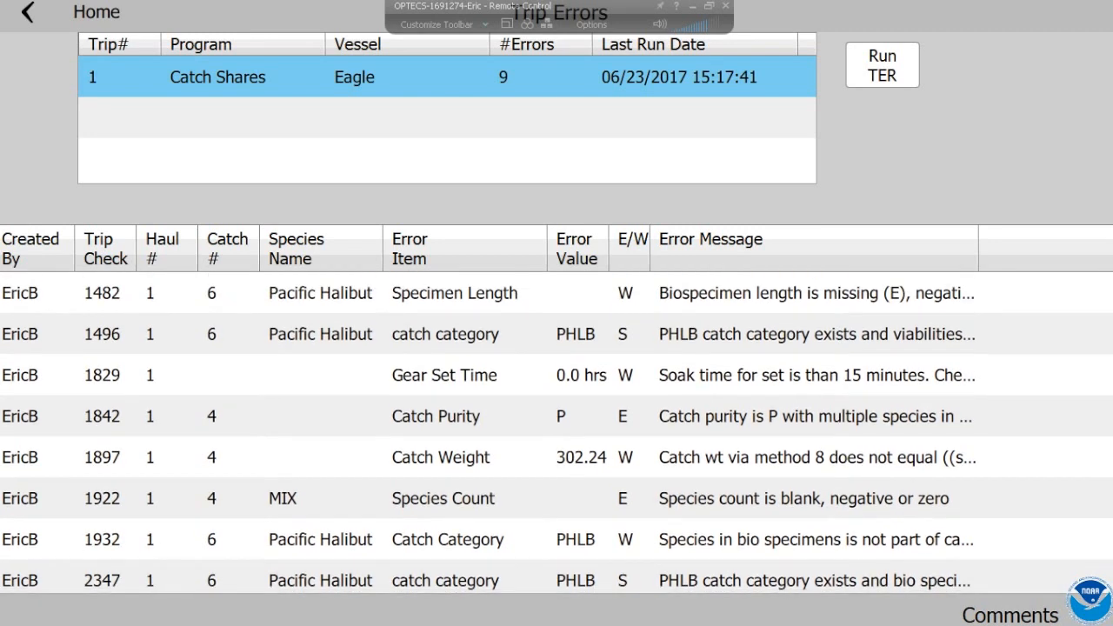
Widen the Error Message column and look through the errors reported for Trip 1
left_click_drag(978, 249, 1112, 248)
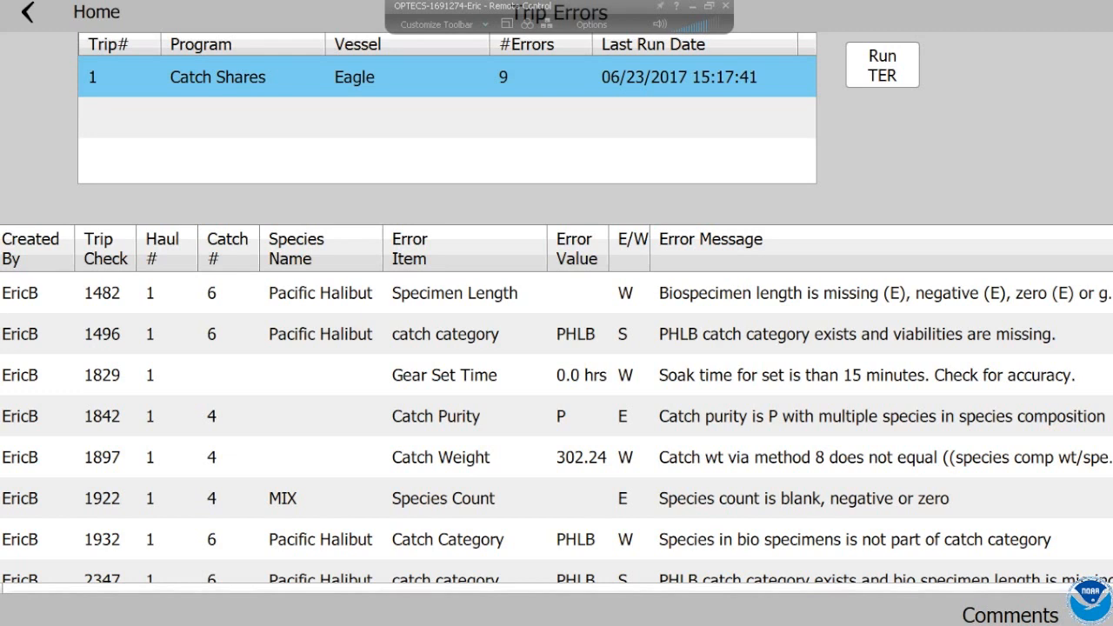
left_click_drag(746, 393, 746, 349)
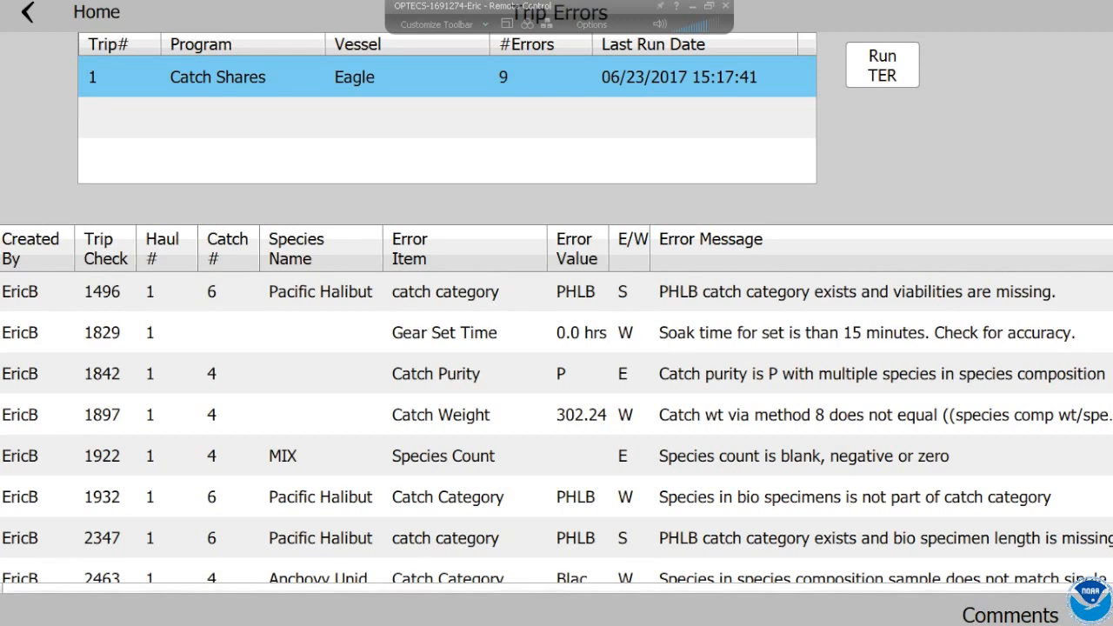
Examine the trip errors for checks 1482, 1496 and 1829 on Pacific Halibut specimen length, PHLB catch category and Gear Set Time
left_click(711, 333)
left_click_drag(708, 408, 705, 513)
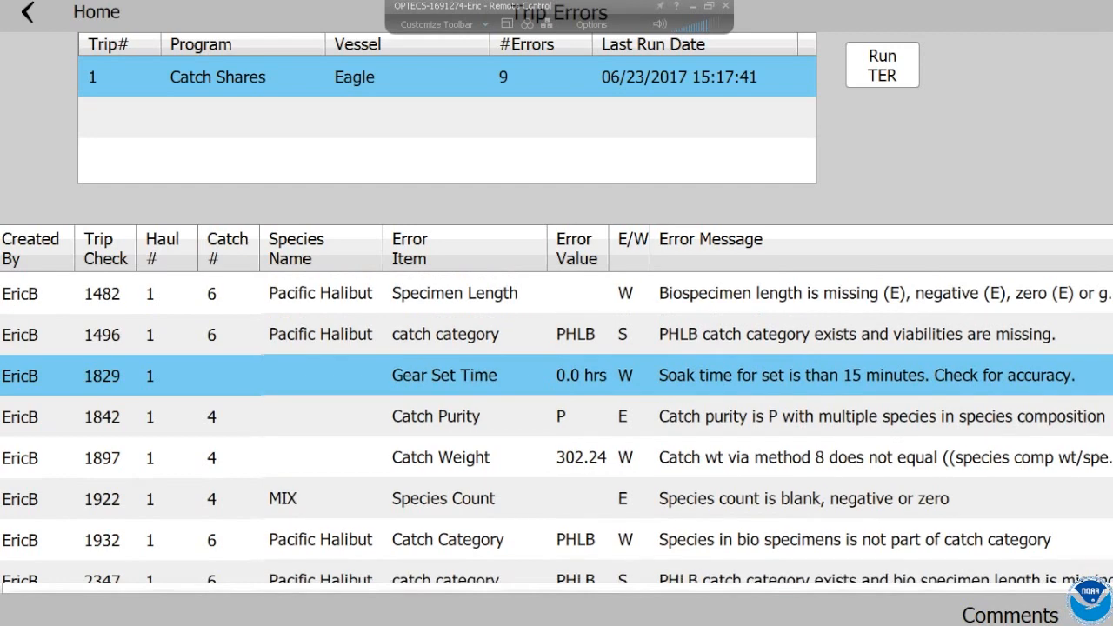
left_click(746, 293)
left_click(746, 334)
left_click(746, 292)
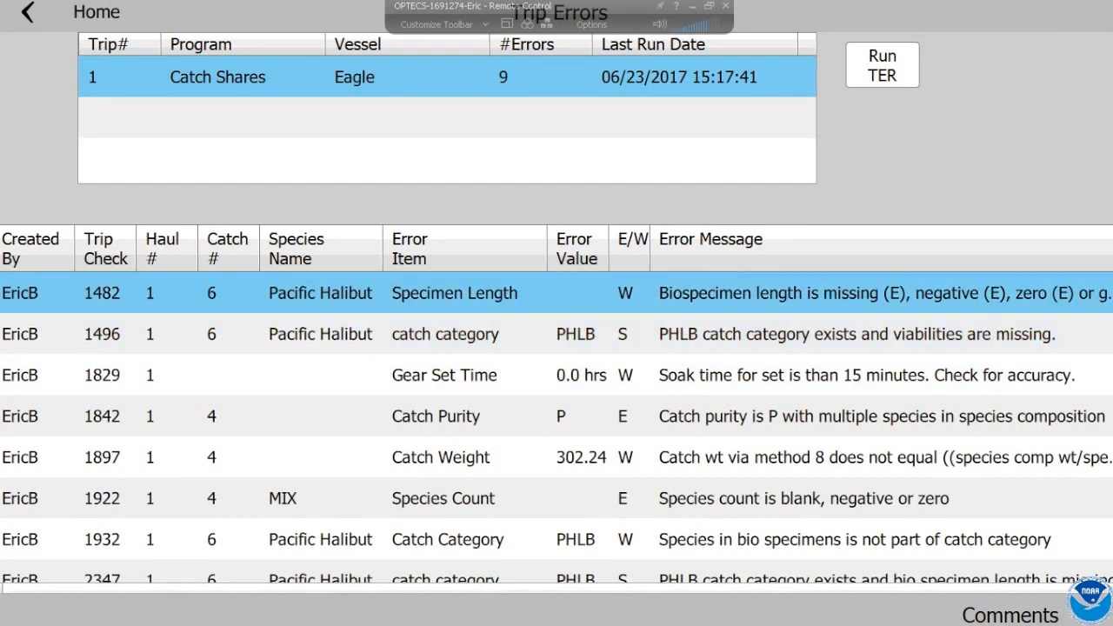
left_click(753, 334)
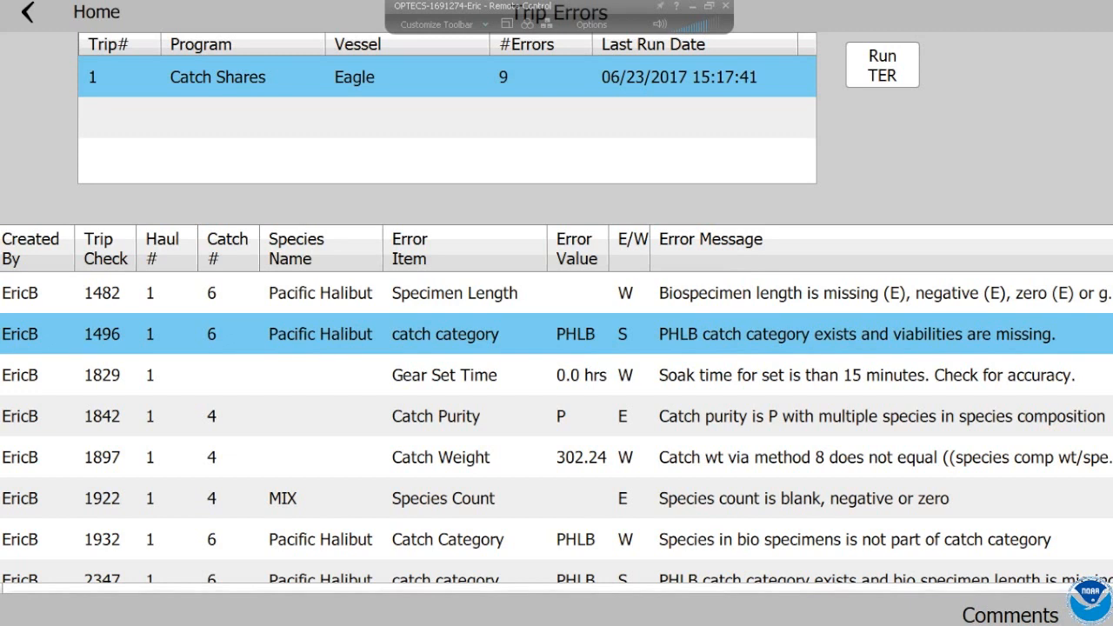
left_click(751, 376)
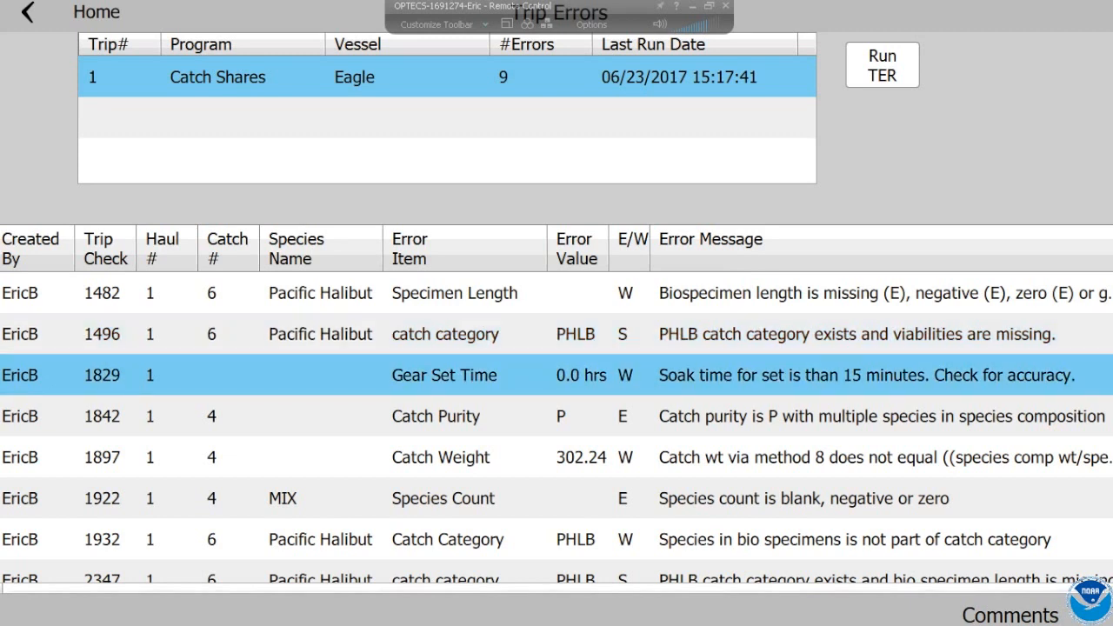
Examine the remaining trip errors one by one, from check 1842 on Catch Purity through check 2463 on Anchovy Unid
scroll(715, 392, "down", 1)
left_click(718, 357)
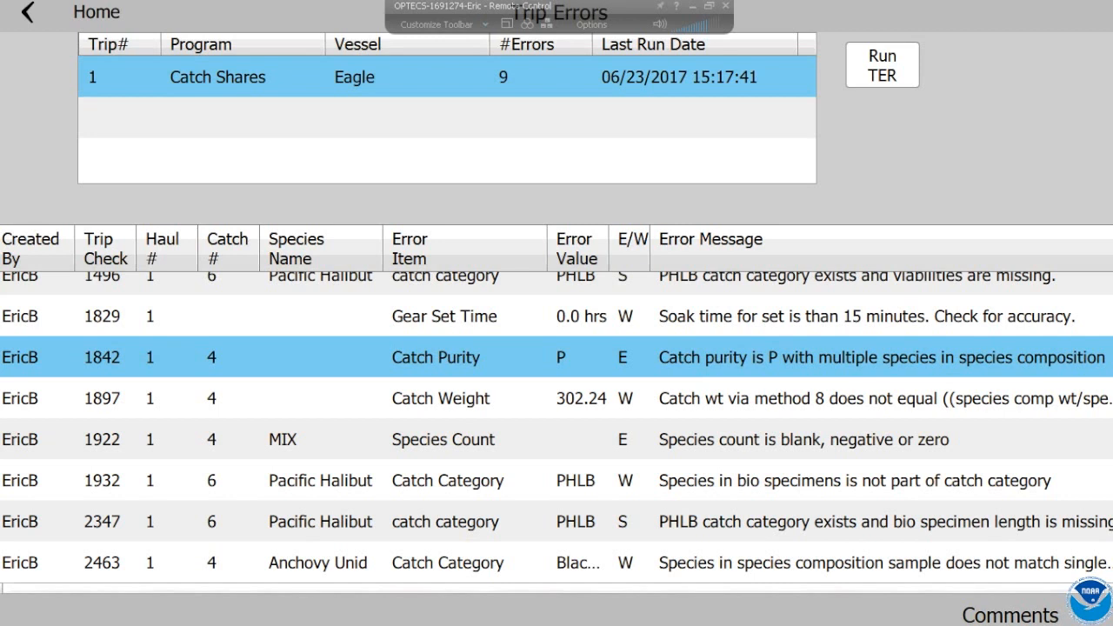
left_click(556, 398)
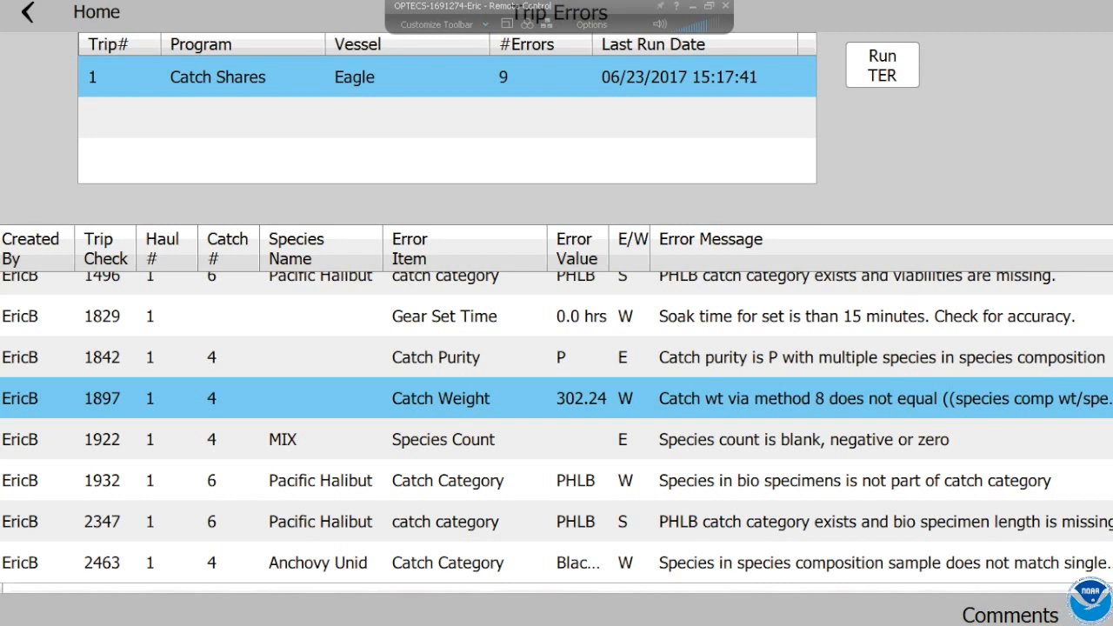
left_click(557, 439)
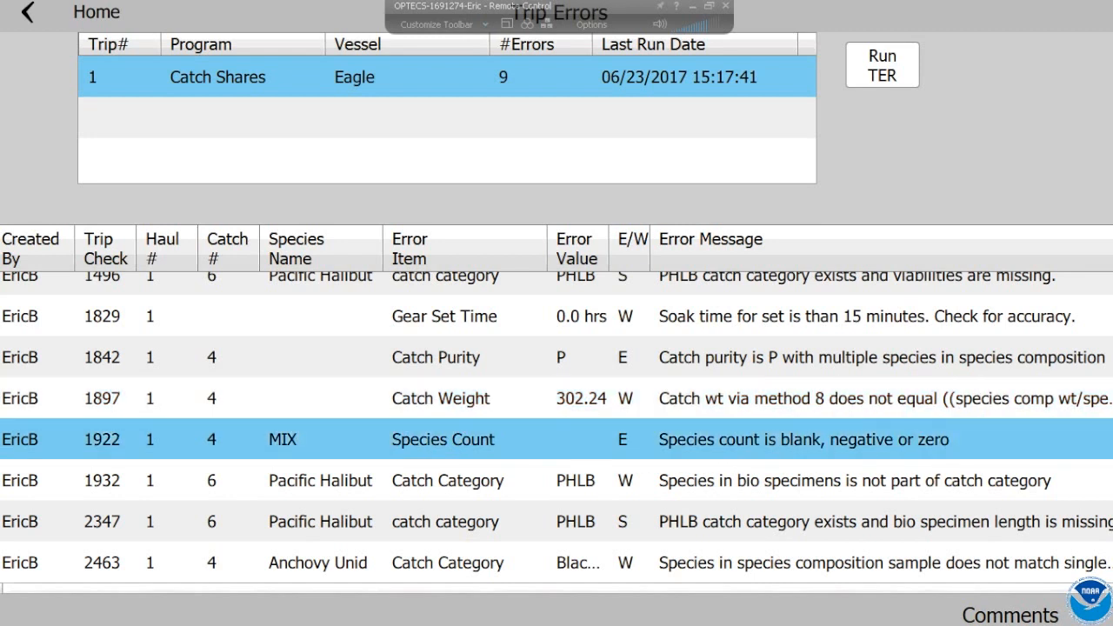
scroll(557, 427, "down", 1)
left_click(713, 480)
left_click(713, 522)
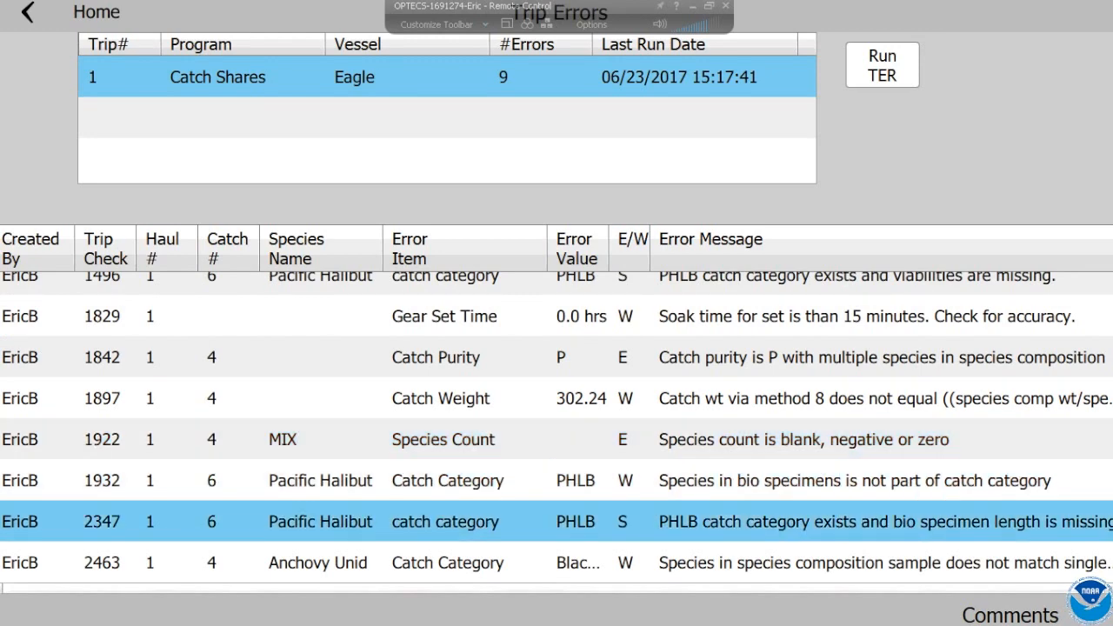
left_click(715, 563)
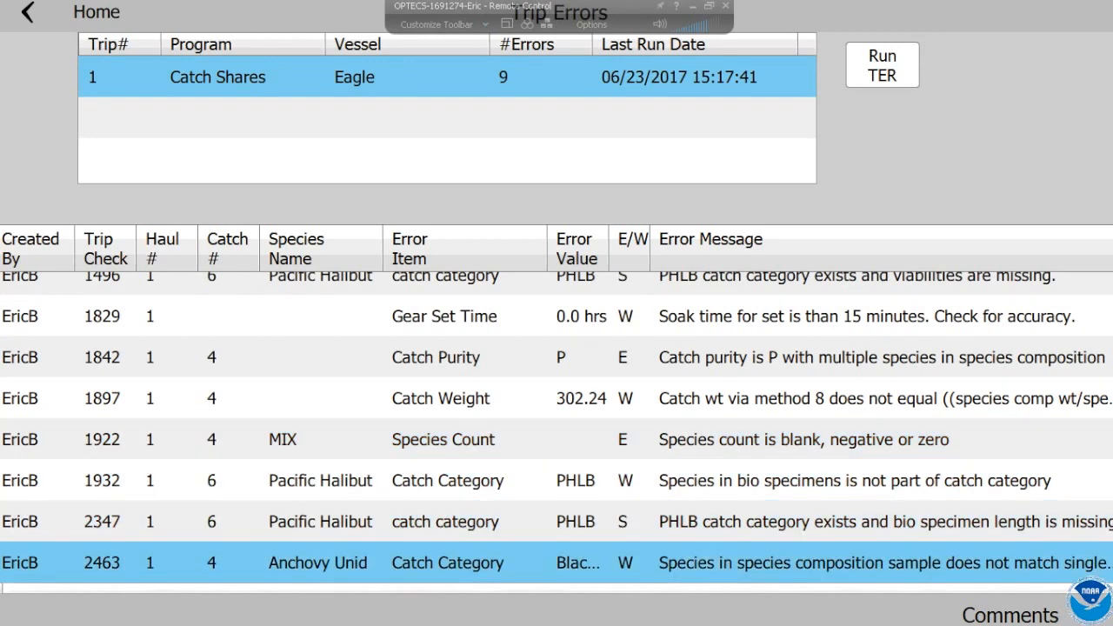
left_click_drag(556, 444, 557, 561)
left_click_drag(556, 521, 557, 404)
Return to the End Trip details for Trip 1 and record that no fish were processed during the trip
left_click(29, 12)
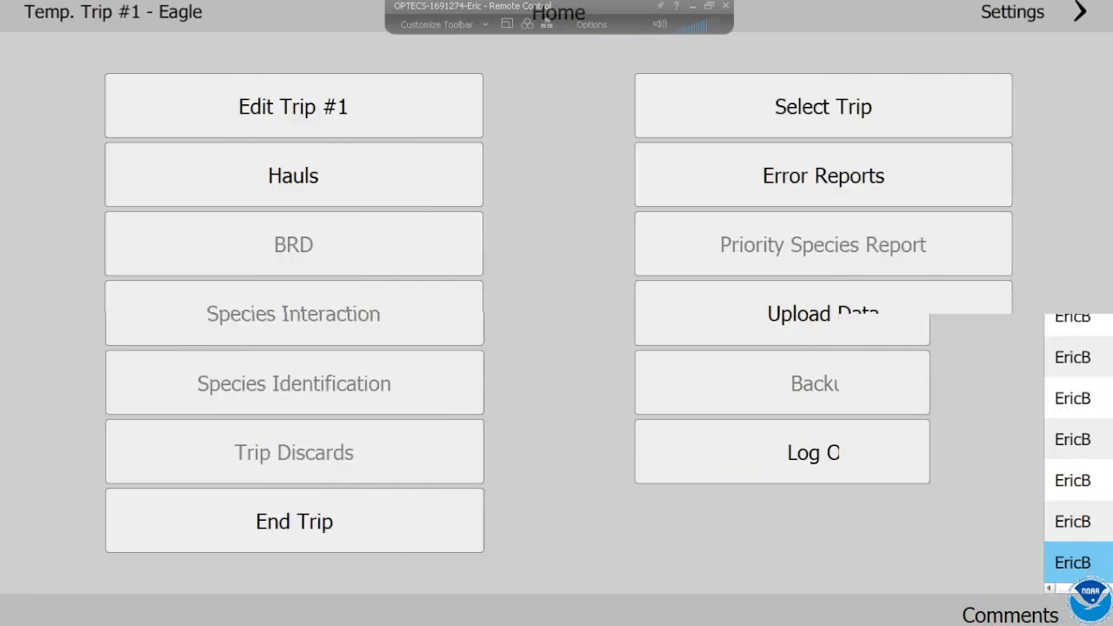
left_click(294, 521)
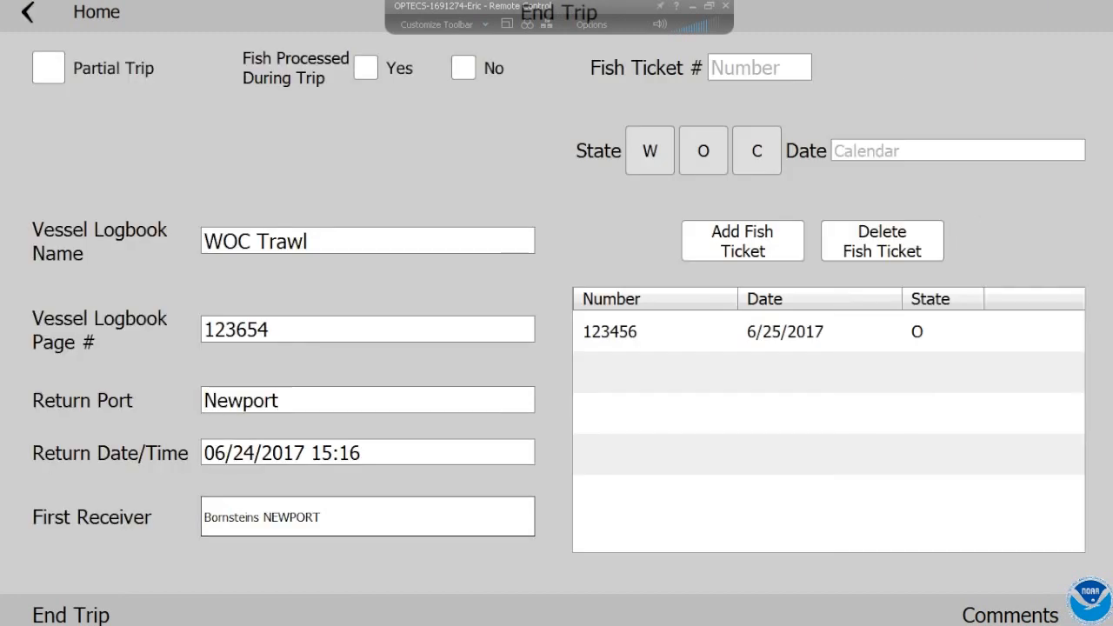
left_click(463, 68)
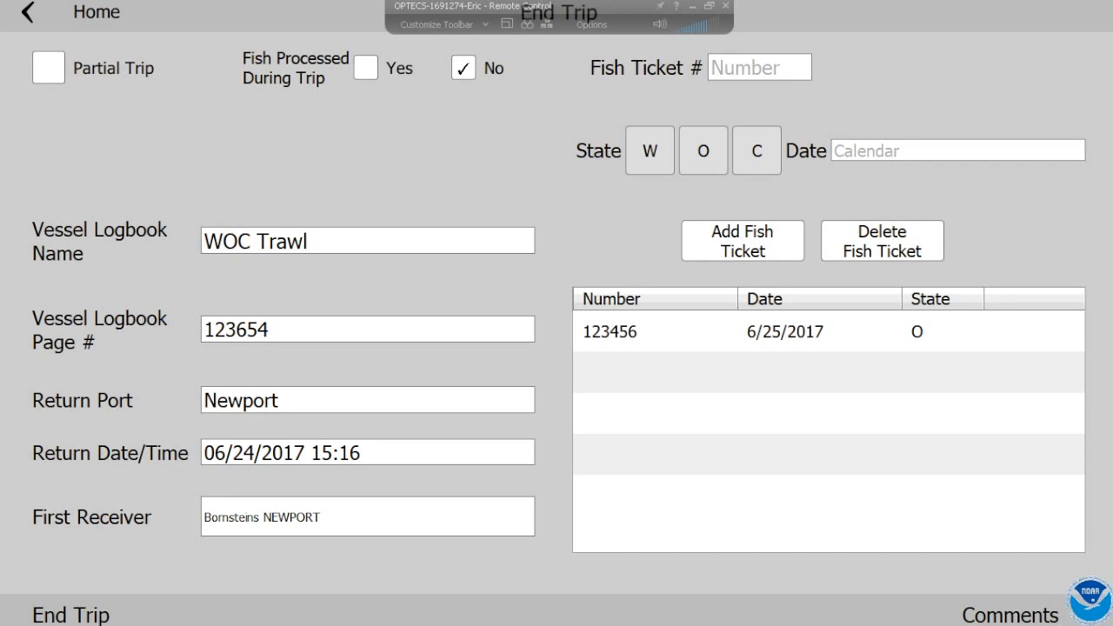
End the trip and synchronize Trip 1 with the database, closing the synchronization dialog when finished
left_click(71, 615)
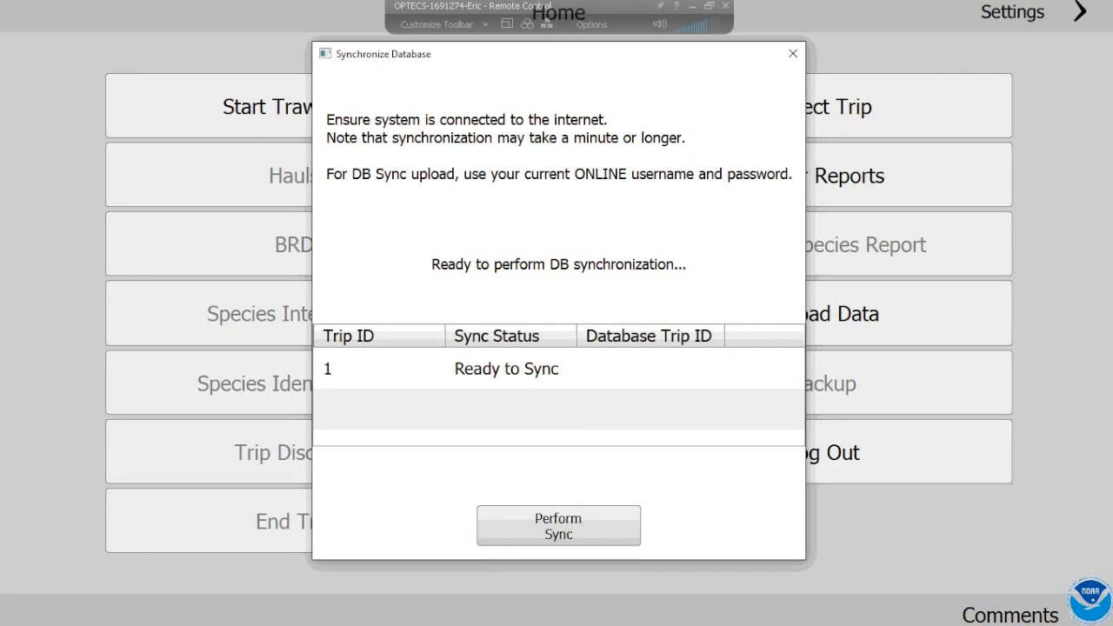
left_click(558, 526)
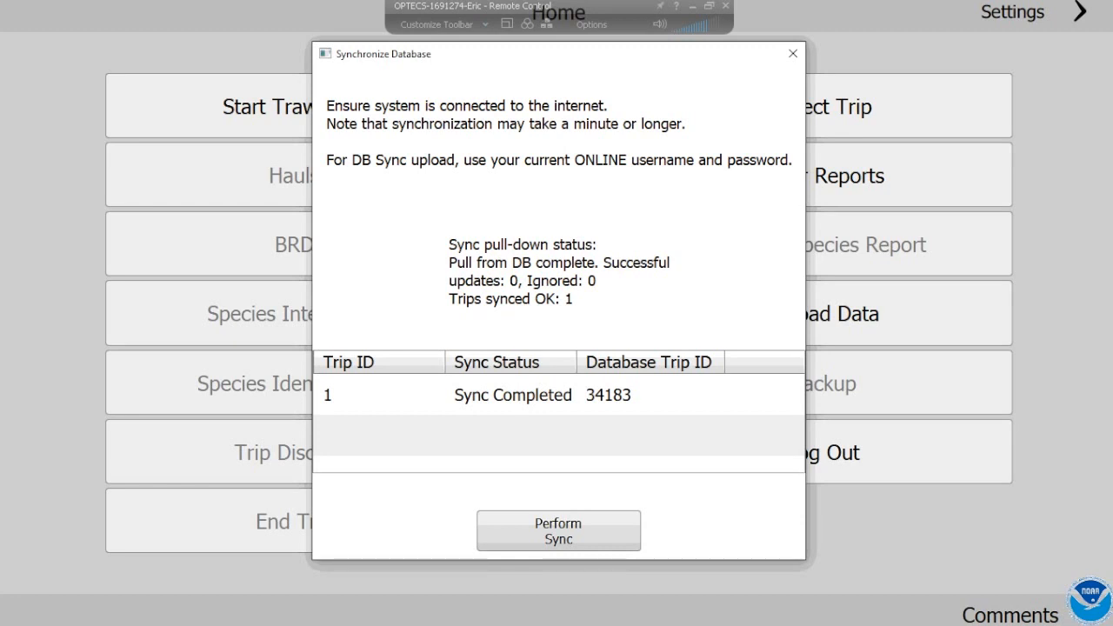
left_click(792, 53)
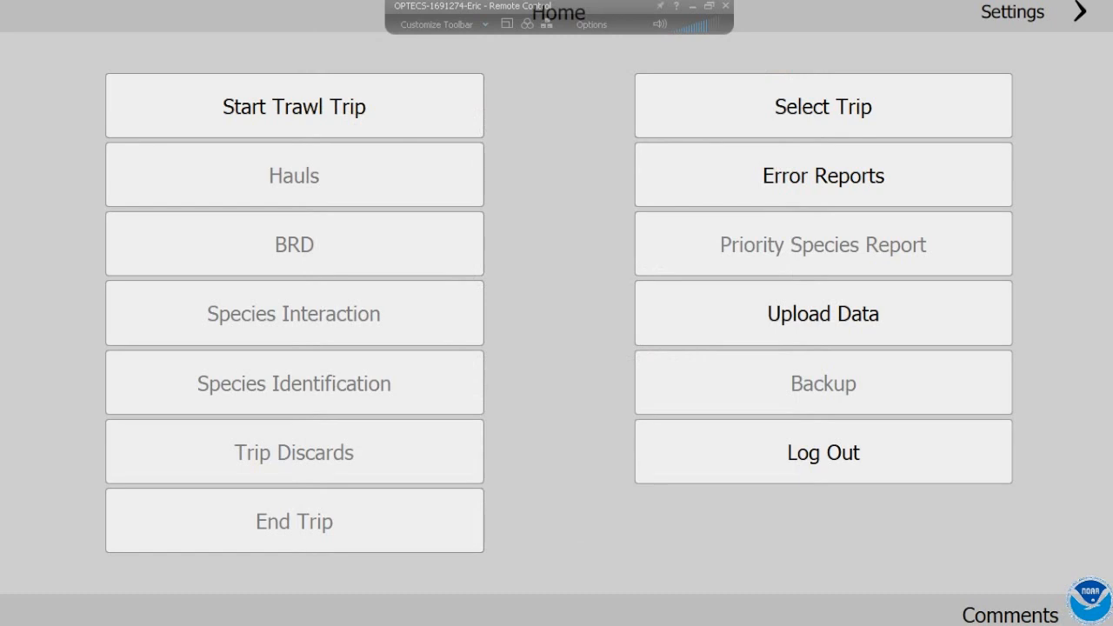
Log out of the account and exit the program, confirming both requests
left_click(823, 452)
left_click(500, 354)
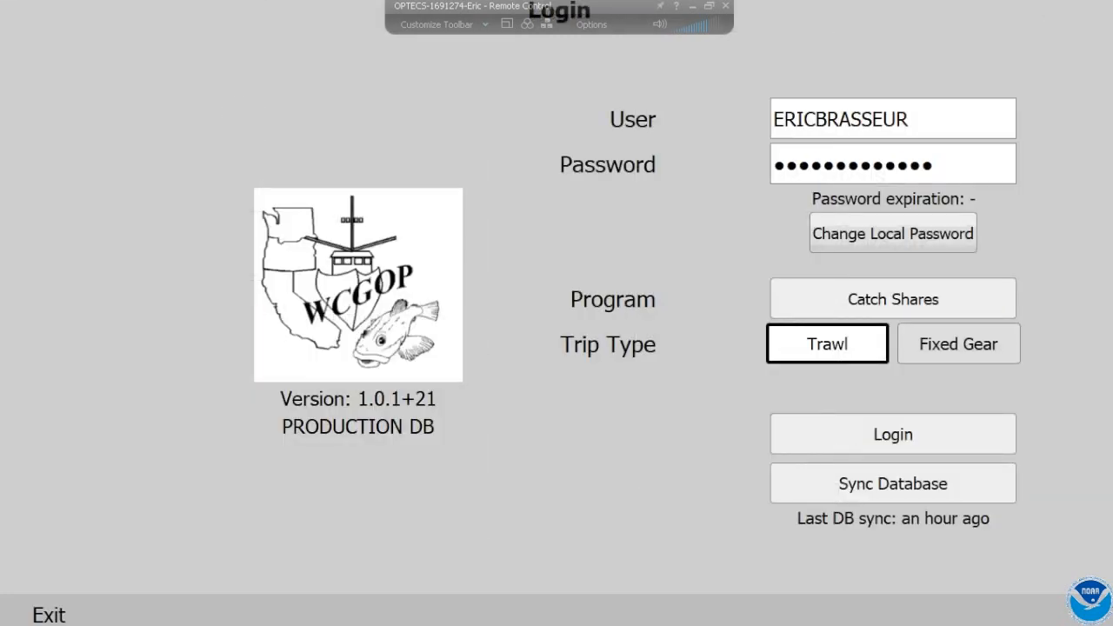
left_click(49, 614)
left_click(502, 356)
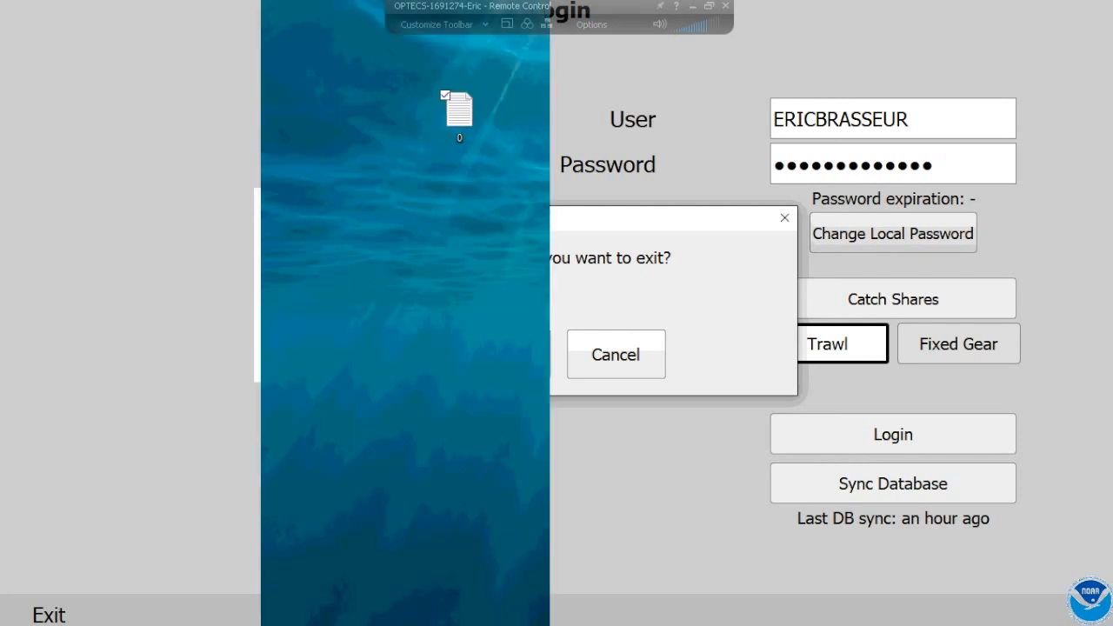